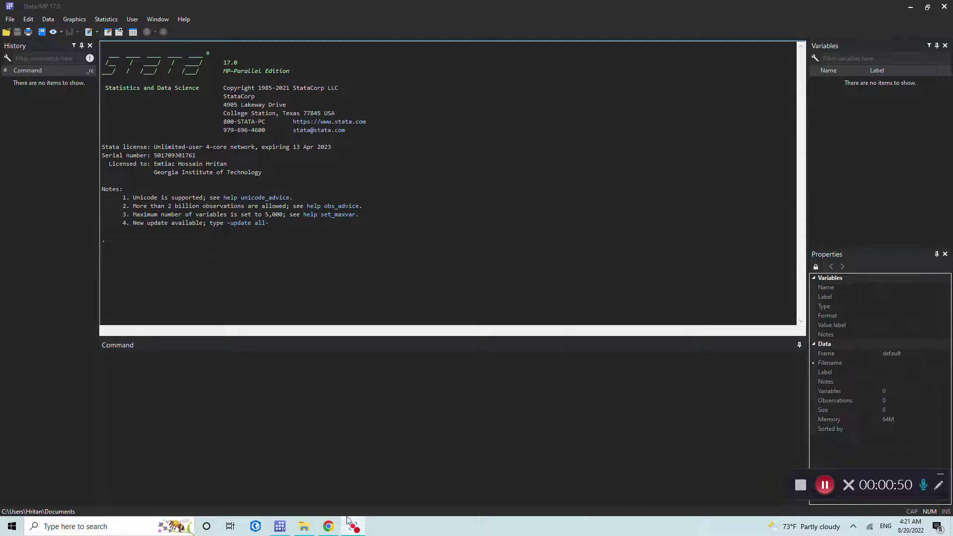
# Step: Switch to Chrome and search the web for "gatech stata"
pyautogui.click(330, 528)
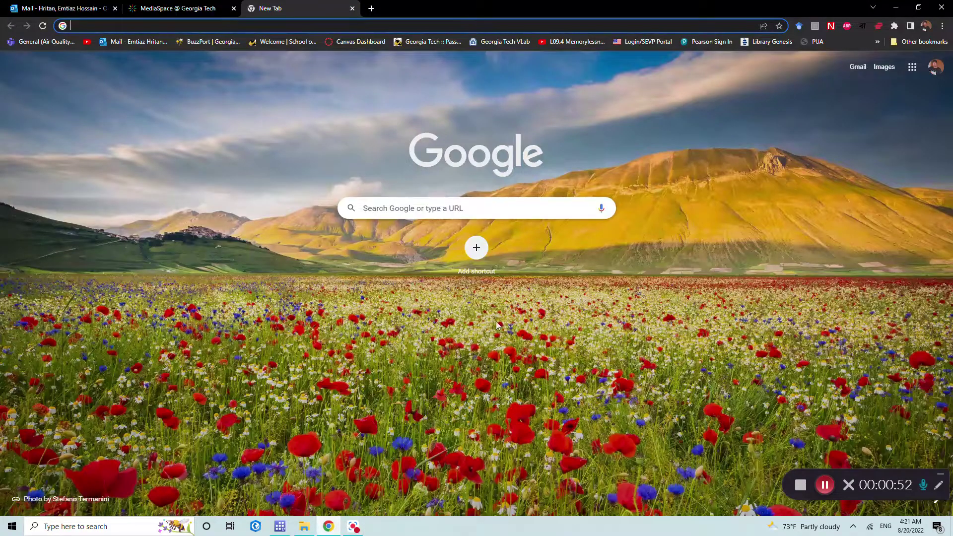
pyautogui.click(190, 28)
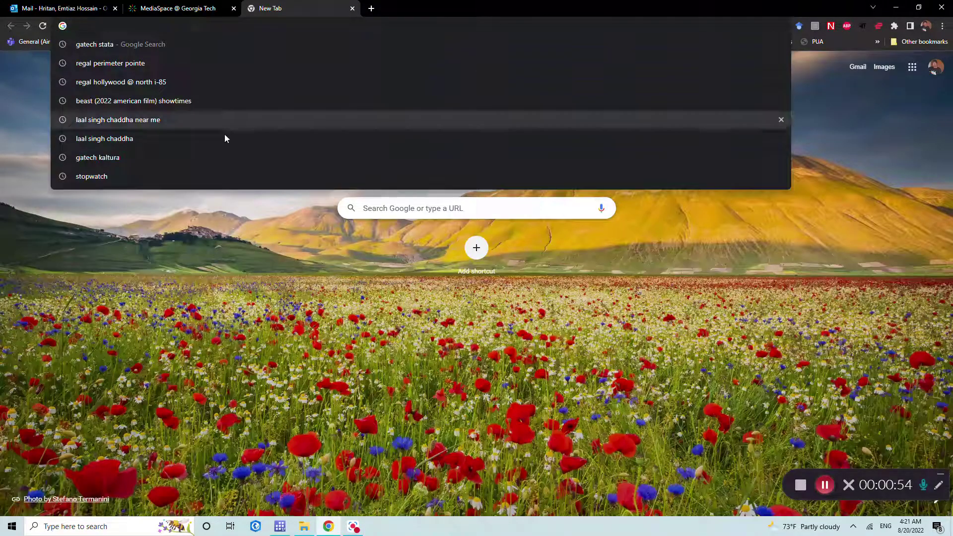
pyautogui.write('g')
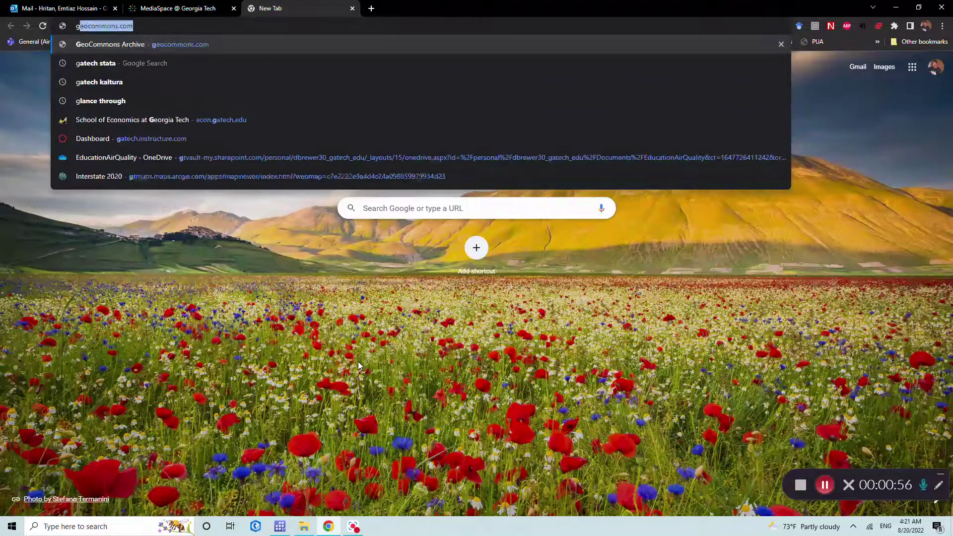
pyautogui.write('atech stta')
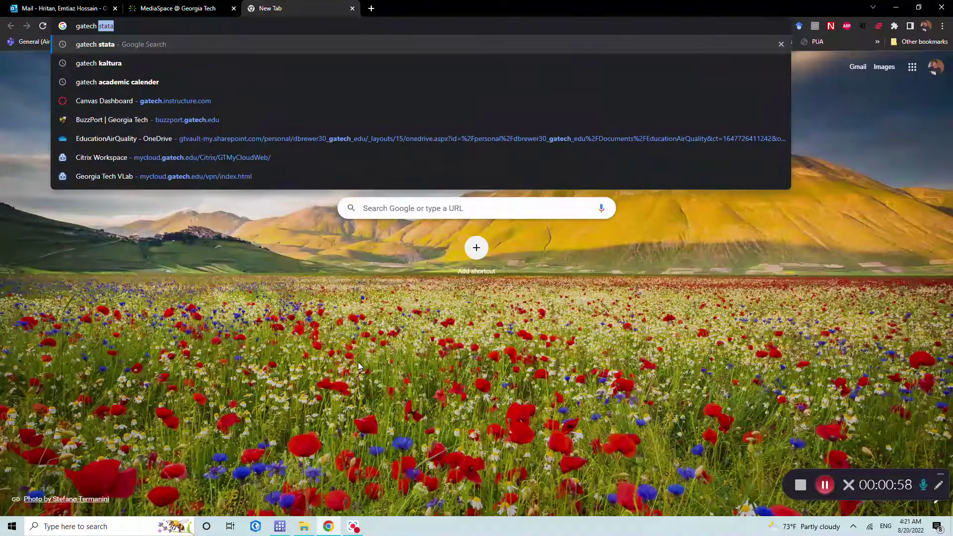
pyautogui.press('BackSpace')
pyautogui.press('BackSpace')
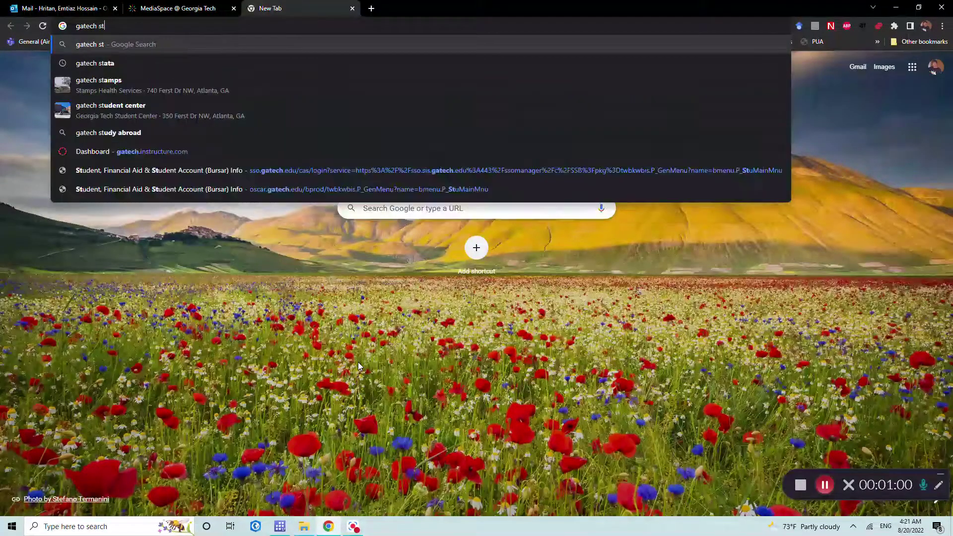
pyautogui.write('ata')
pyautogui.press('Return')
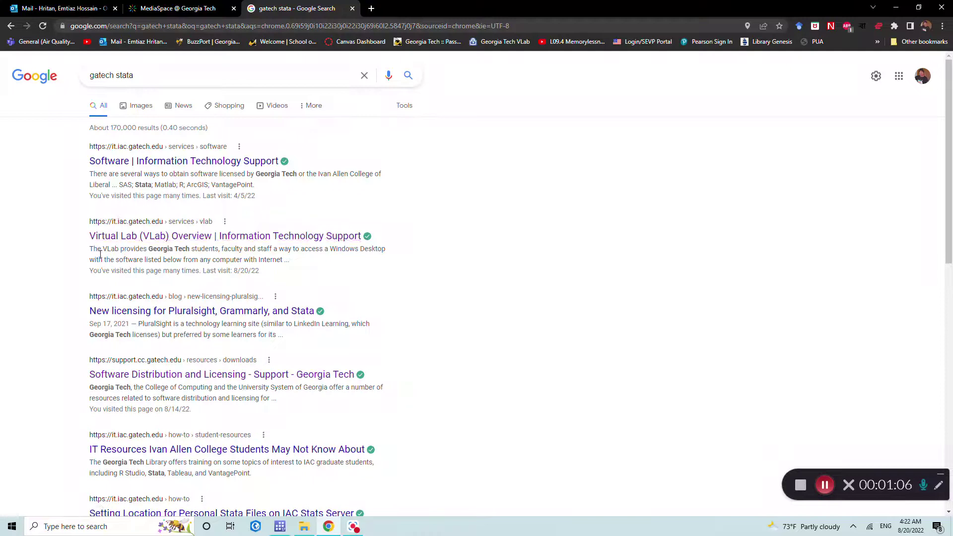
# Step: Open the Virtual Lab (VLab) Overview result and review its software list for Stata and the getting-started instructions
pyautogui.click(157, 237)
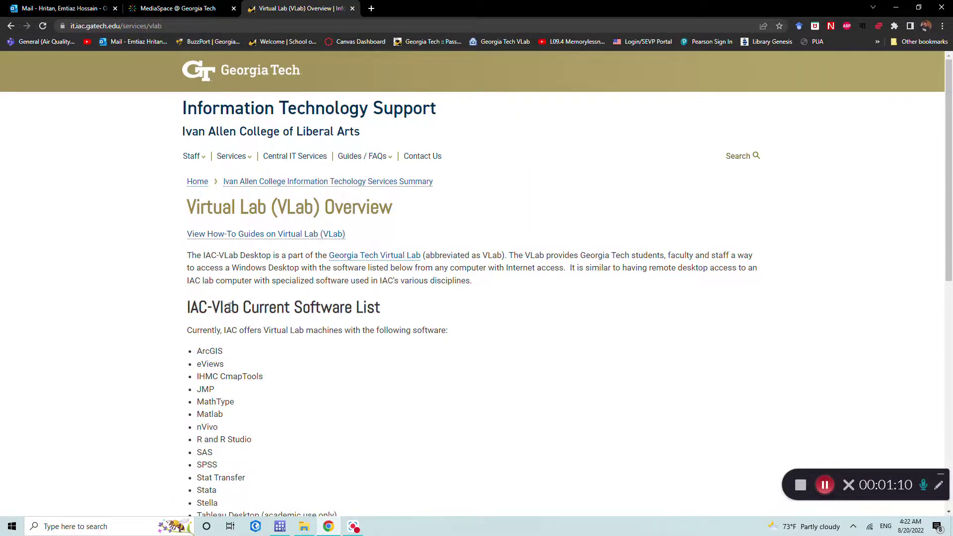
pyautogui.scroll(-1, 201, 298)
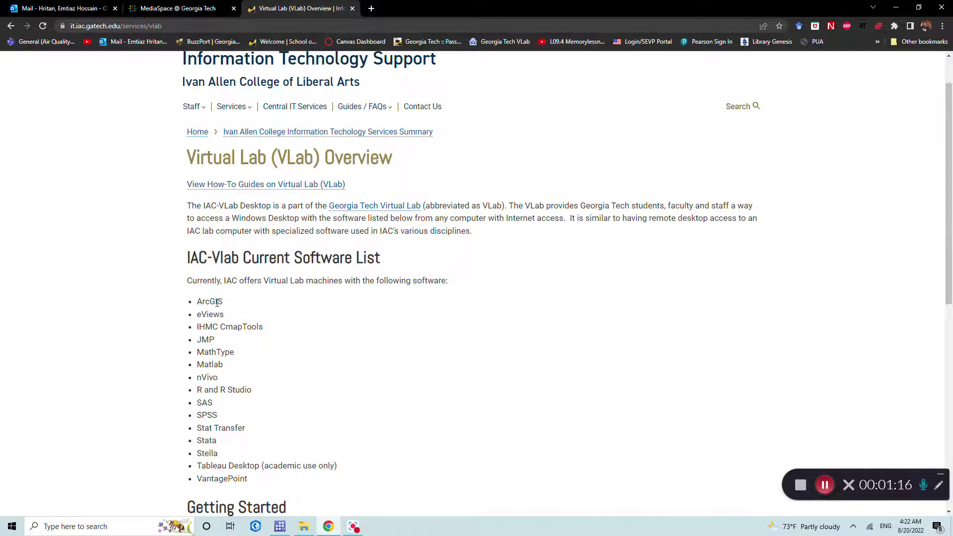
pyautogui.moveTo(199, 315); pyautogui.dragTo(237, 318)
pyautogui.moveTo(198, 440); pyautogui.dragTo(222, 442)
pyautogui.scroll(-2, 305, 418)
pyautogui.scroll(-2, 238, 288)
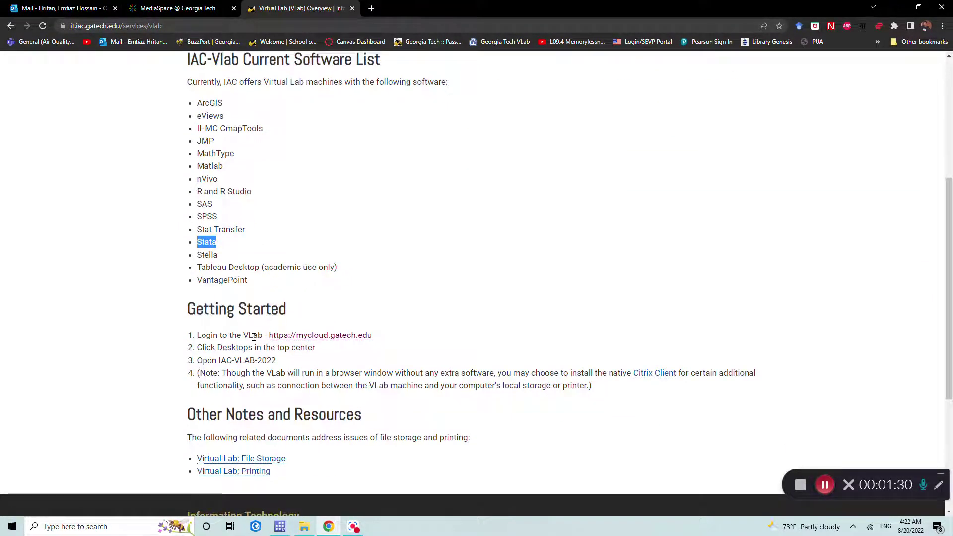
# Step: Log on to the VLab at mycloud.gatech.edu with the saved credentials and launch the IAC-Stats desktop
pyautogui.click(319, 338)
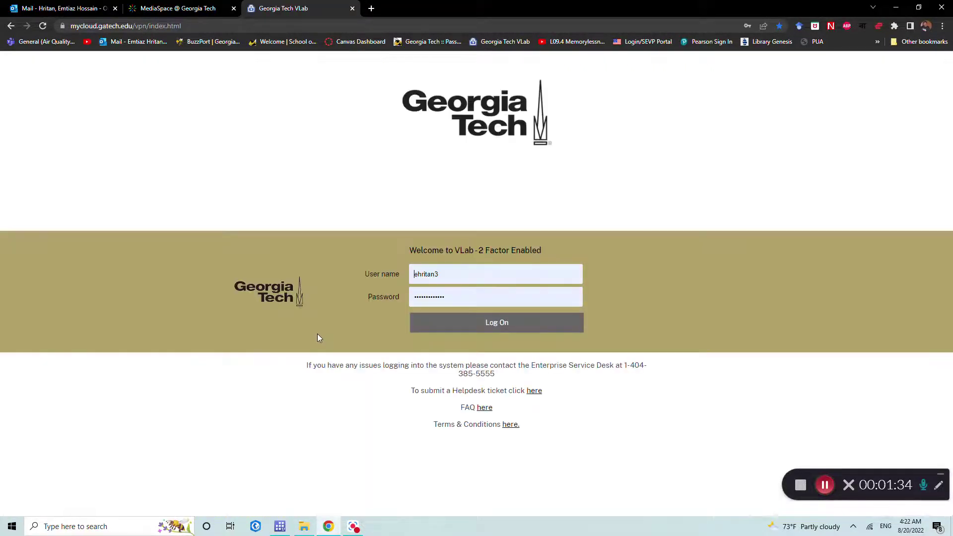
pyautogui.click(486, 324)
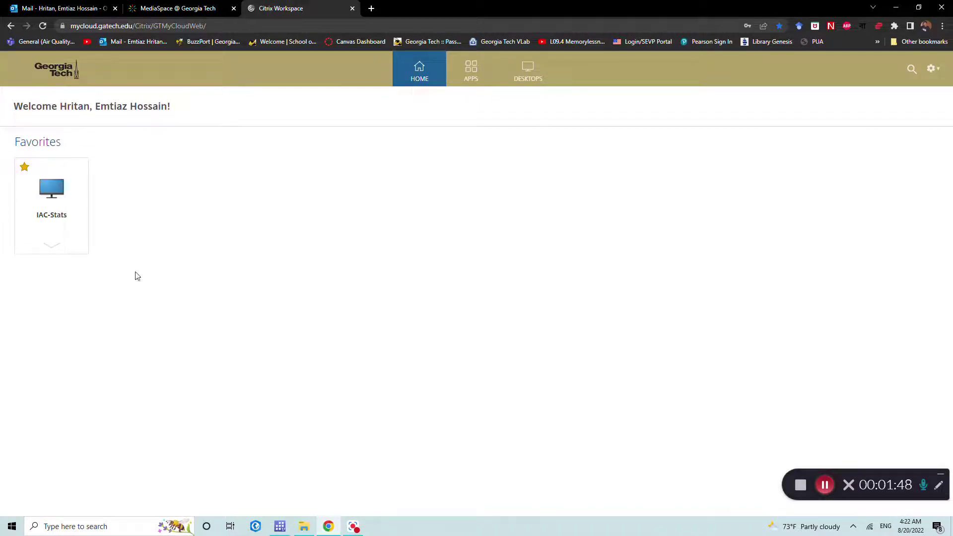
pyautogui.click(526, 84)
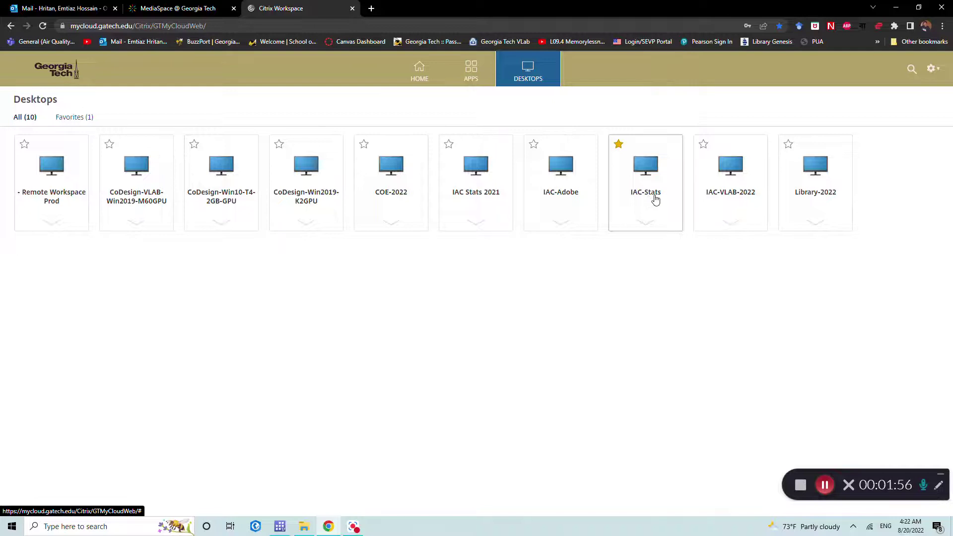
pyautogui.click(645, 222)
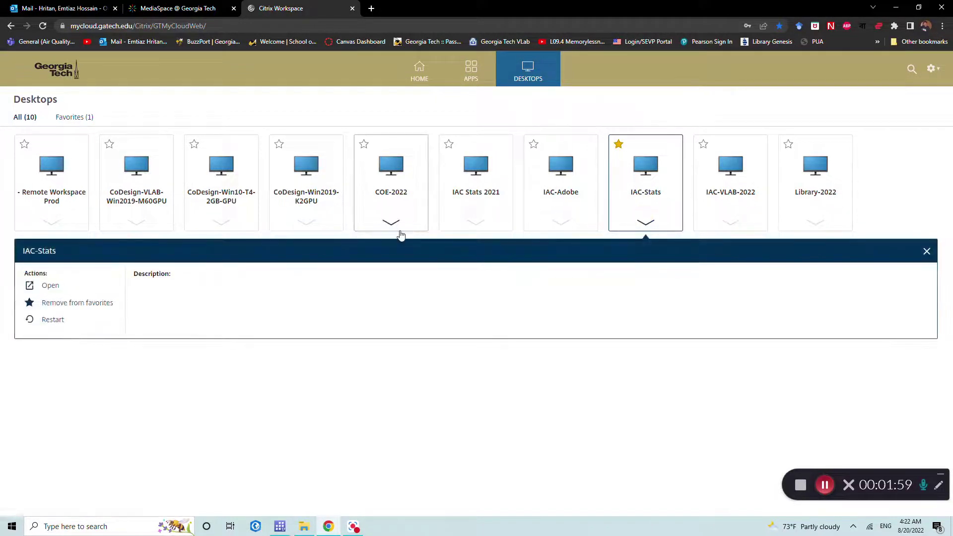
pyautogui.click(52, 287)
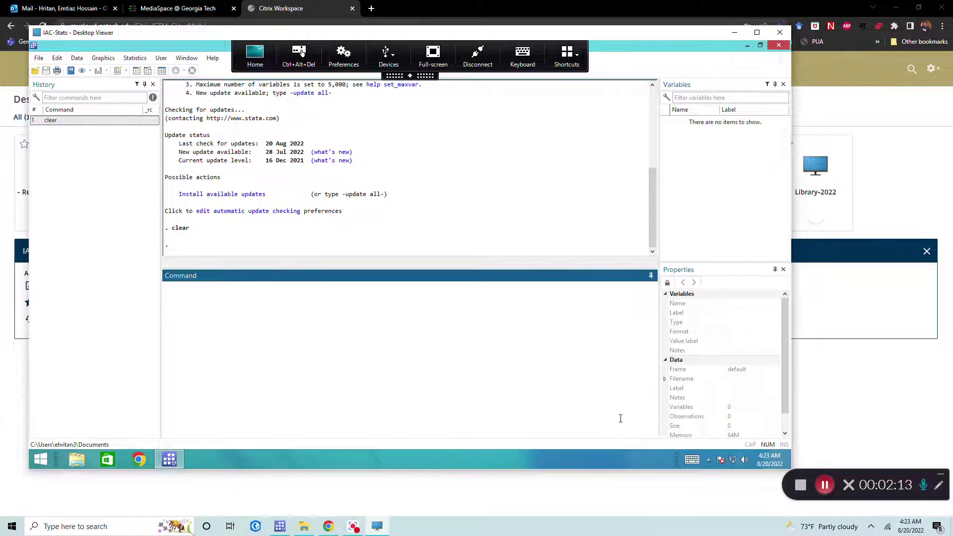
# Step: Close the Stata session running on the virtual desktop and search its installed programs for "stata"
pyautogui.click(779, 47)
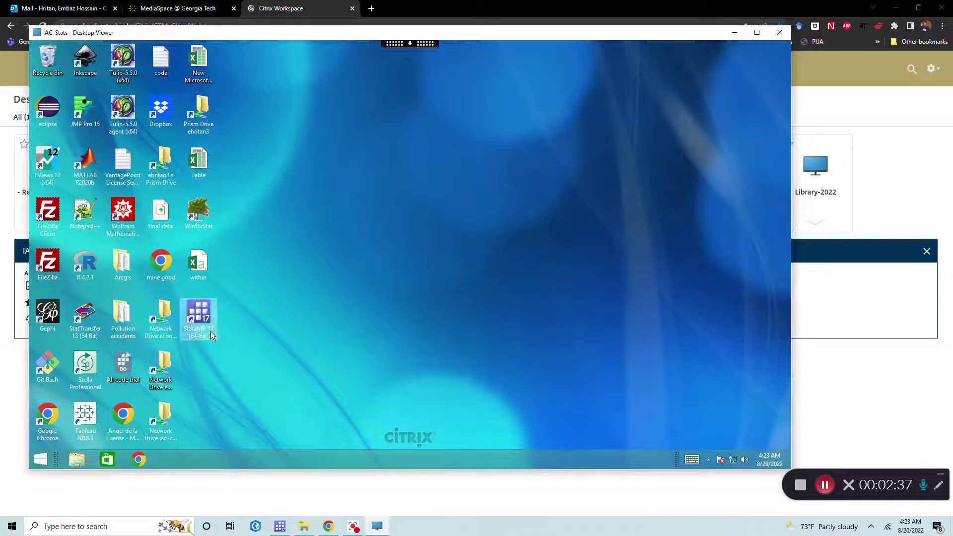
pyautogui.click(42, 459)
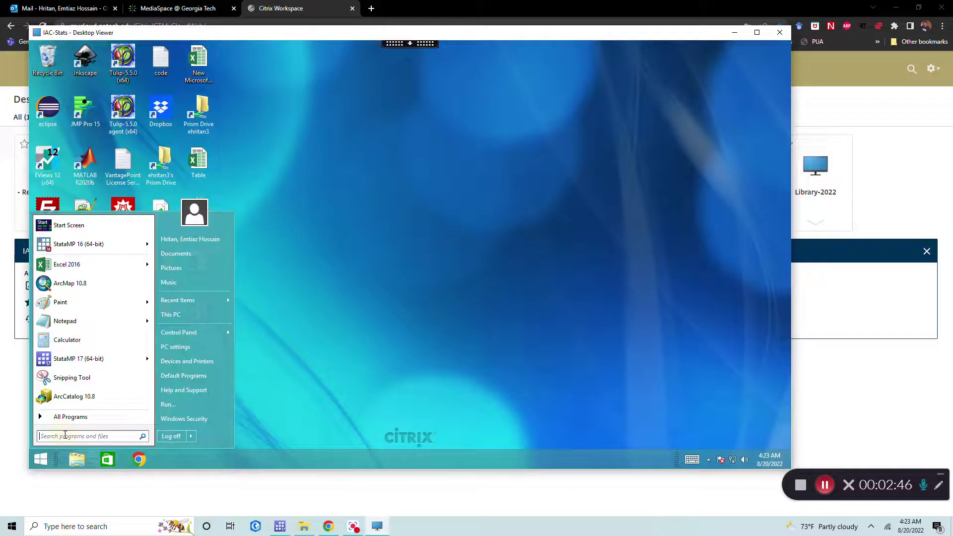
pyautogui.write('stata')
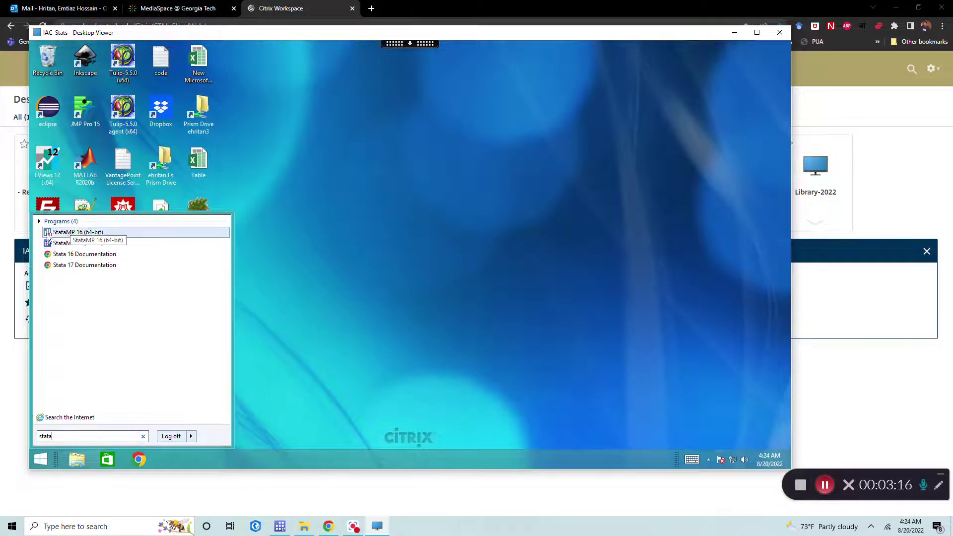
pyautogui.click(344, 302)
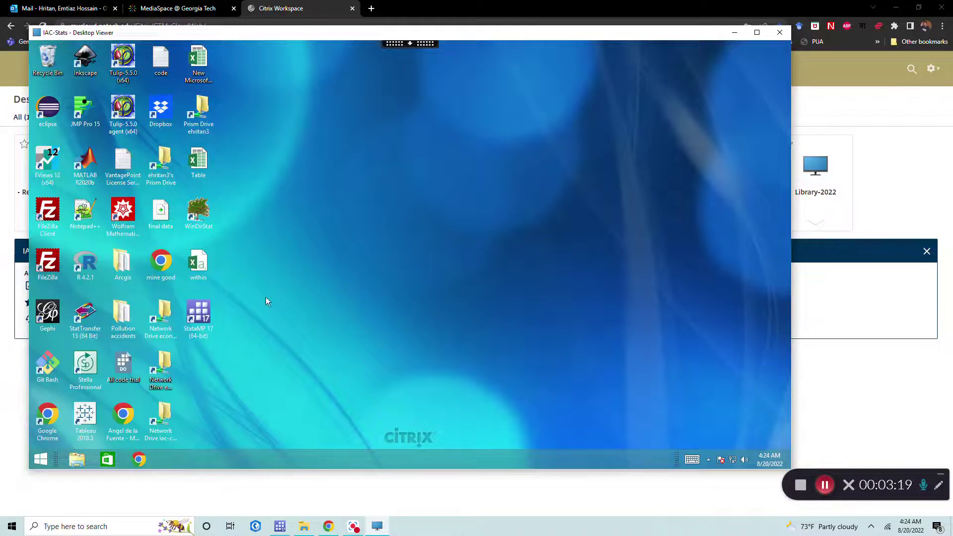
# Step: Launch StataMP 17 (64-bit) on the virtual desktop and dismiss the announcement
pyautogui.doubleClick(202, 319)
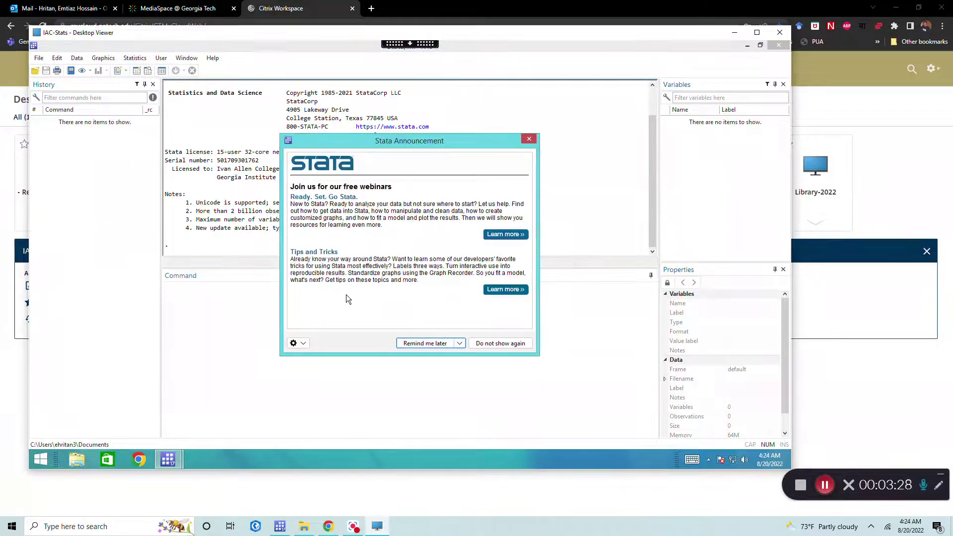
pyautogui.click(529, 139)
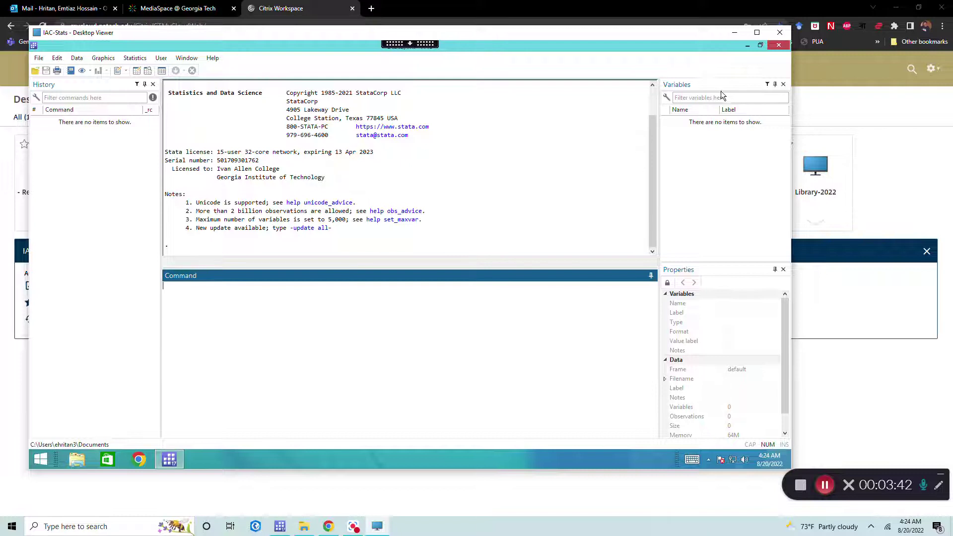
# Step: Disconnect from the IAC-Stats virtual desktop and switch to the locally installed Stata/MP 17.0
pyautogui.click(786, 36)
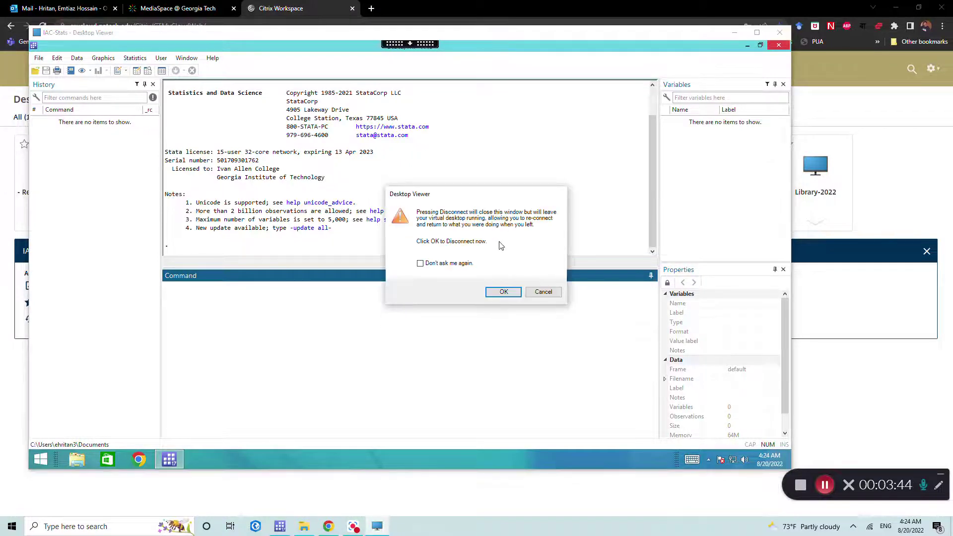
pyautogui.click(510, 290)
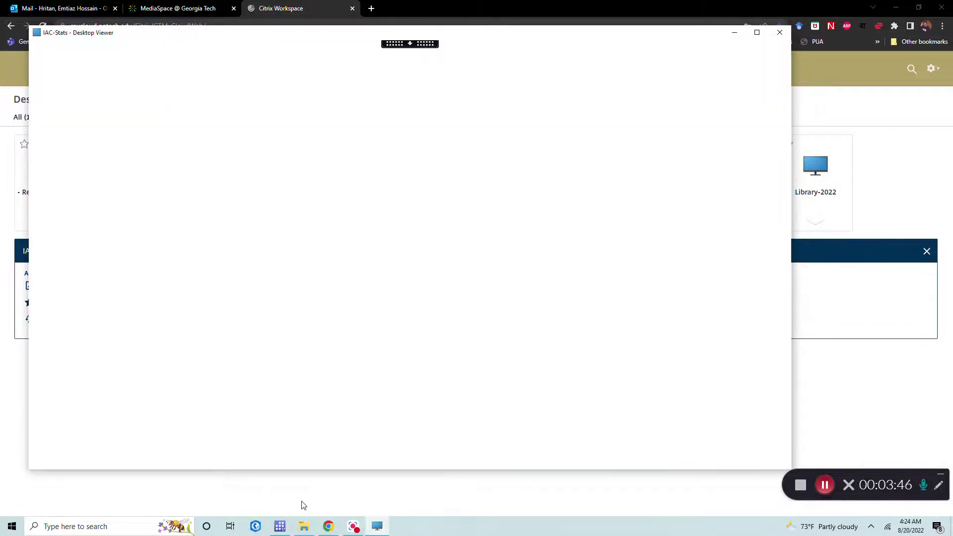
pyautogui.click(281, 528)
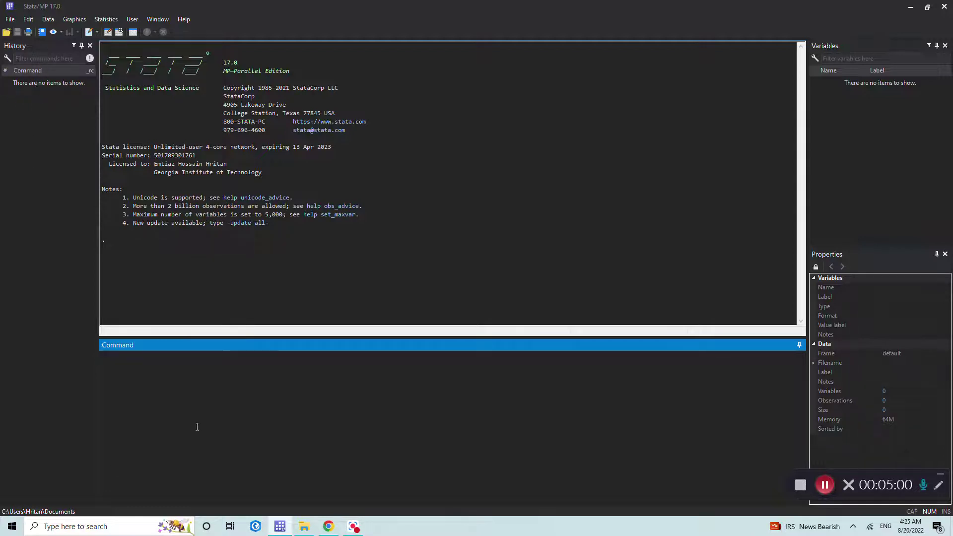
# Step: Run the clear command in Stata
pyautogui.click(112, 363)
pyautogui.write('clear')
pyautogui.press('Return')
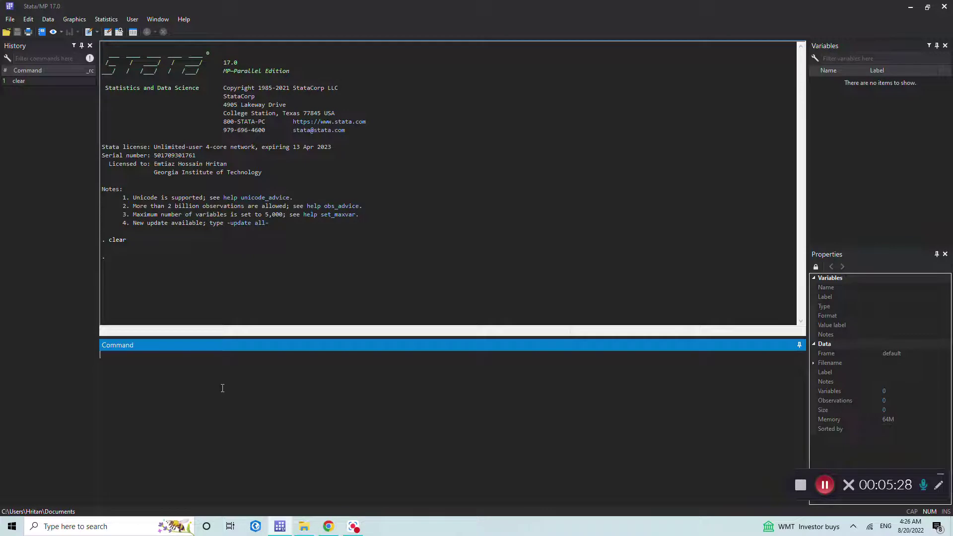
# Step: Try to run the misspelled command clerr
pyautogui.write('clear')
pyautogui.press('BackSpace')
pyautogui.press('BackSpace')
pyautogui.write('a')
pyautogui.press('Return')
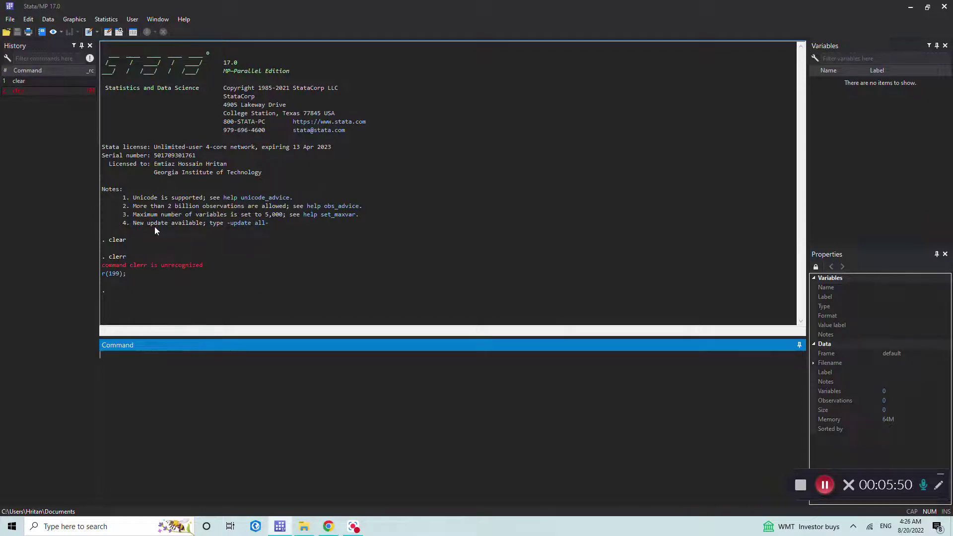
# Step: Run the correctly spelled clear command again
pyautogui.write('clear')
pyautogui.press('Return')
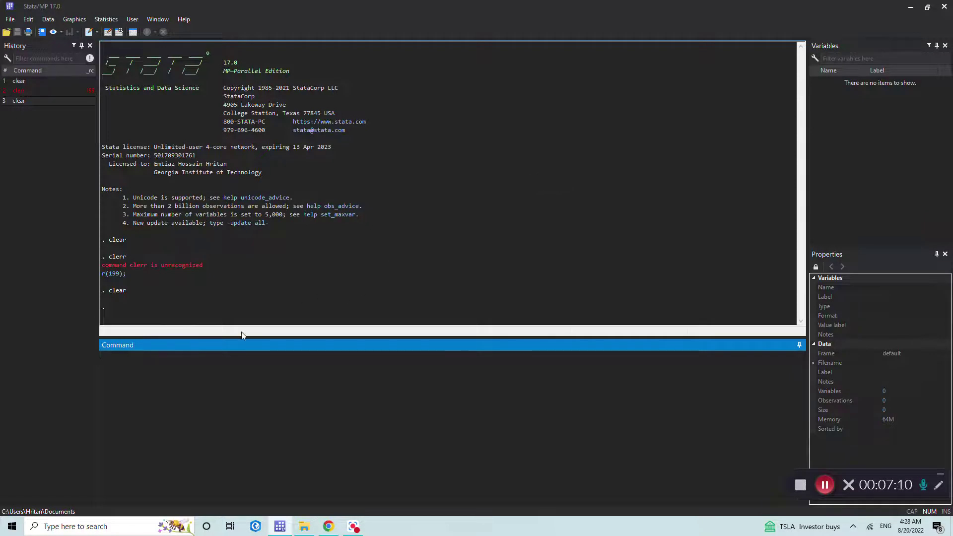
# Step: Review the commands Stata offers for files, editing, data management, graphics, statistics, user additions and window display
pyautogui.click(7, 19)
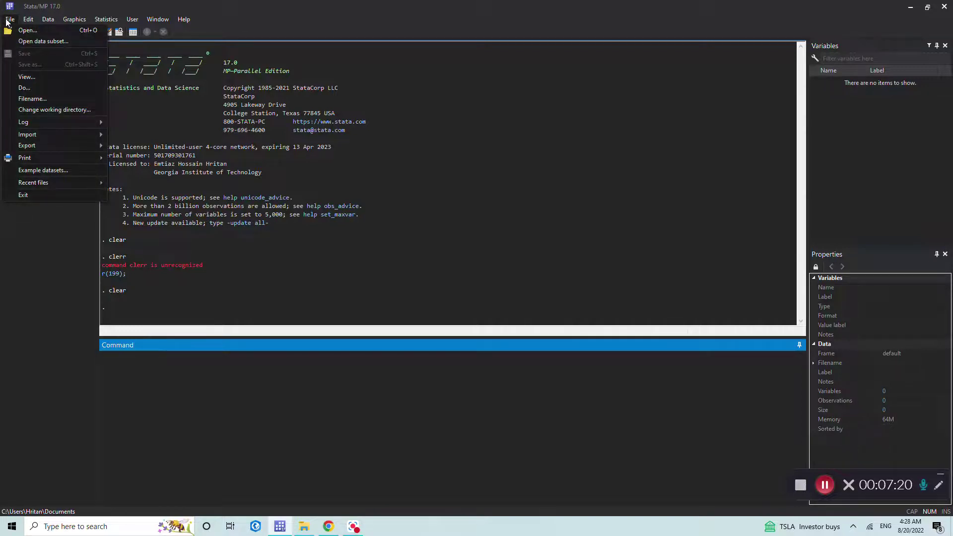
pyautogui.moveTo(28, 20)
pyautogui.click(6, 19)
pyautogui.click(28, 19)
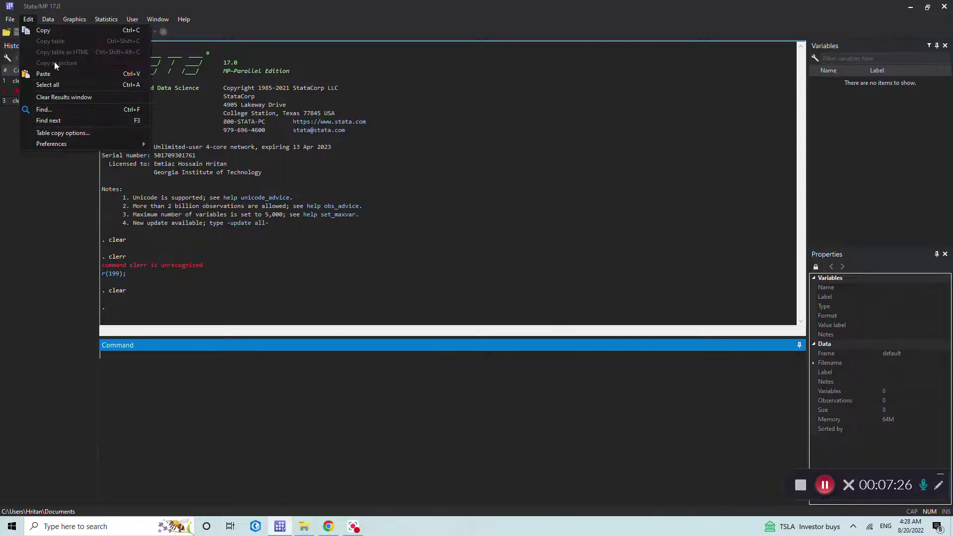
pyautogui.moveTo(48, 20)
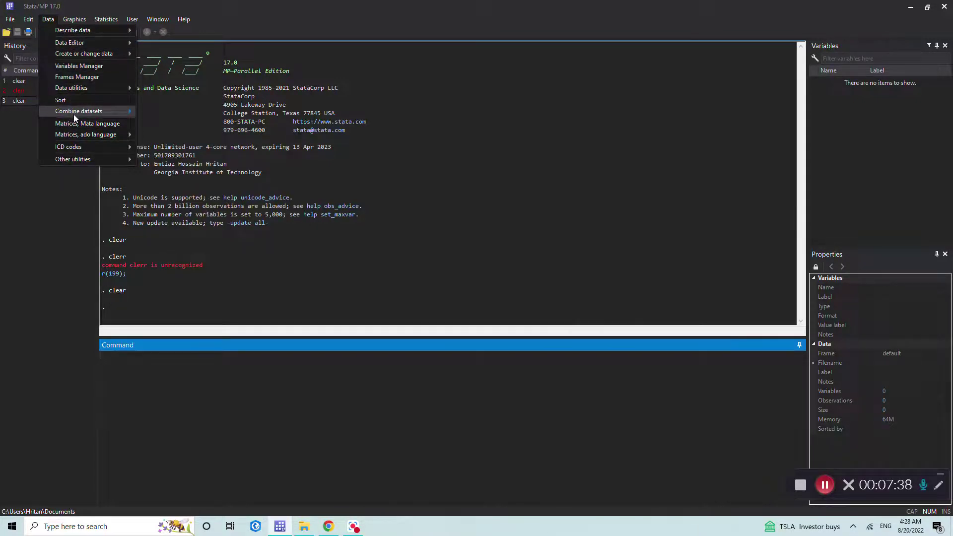
pyautogui.moveTo(73, 114)
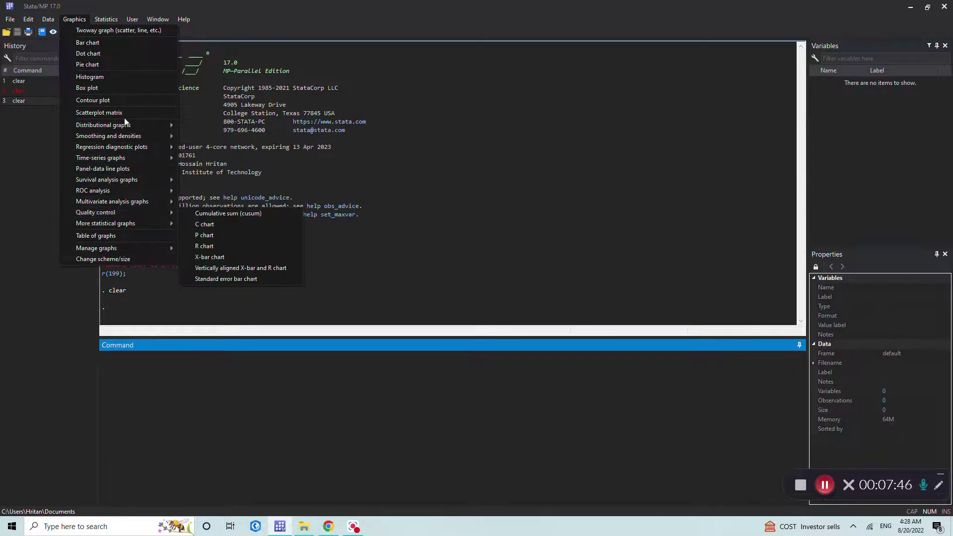
pyautogui.moveTo(105, 23)
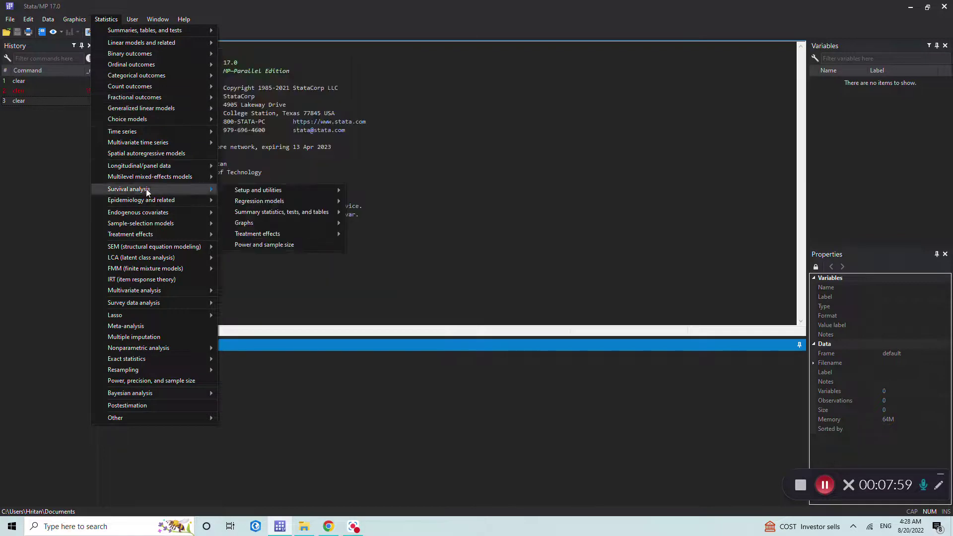
pyautogui.moveTo(136, 227)
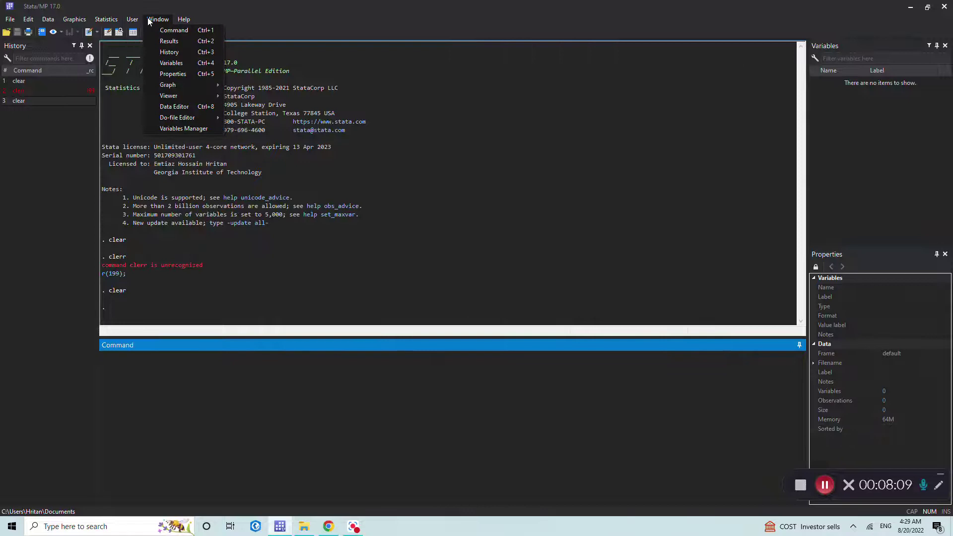
pyautogui.moveTo(181, 23)
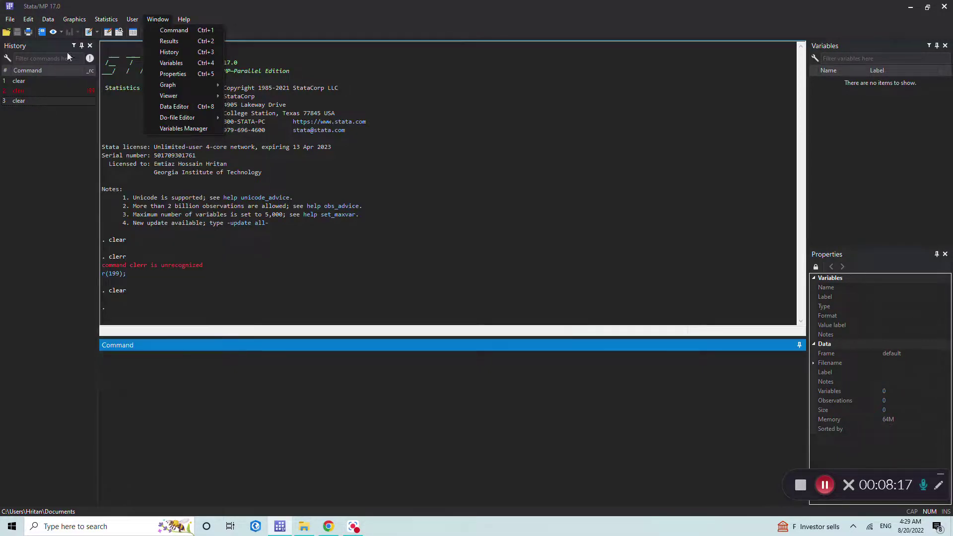
pyautogui.click(146, 372)
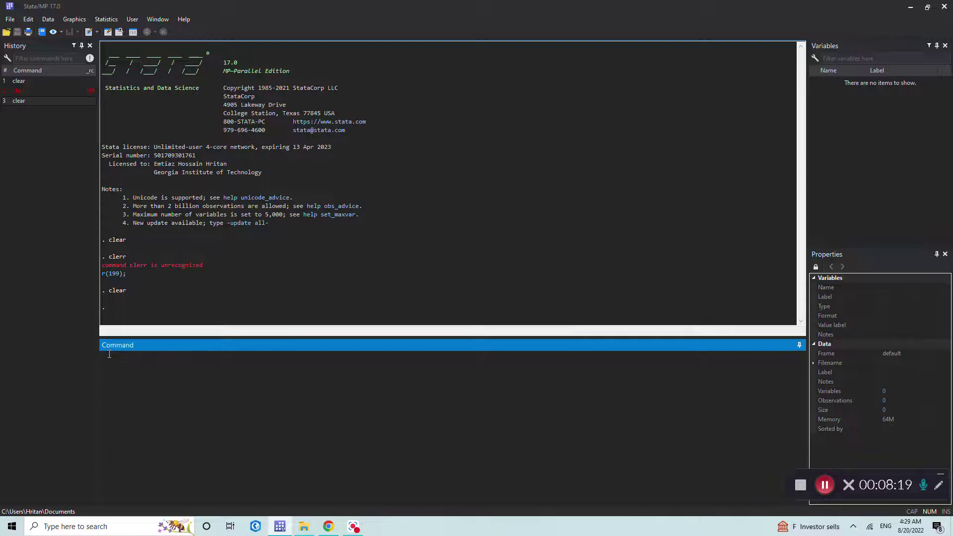
pyautogui.click(10, 23)
pyautogui.moveTo(34, 18)
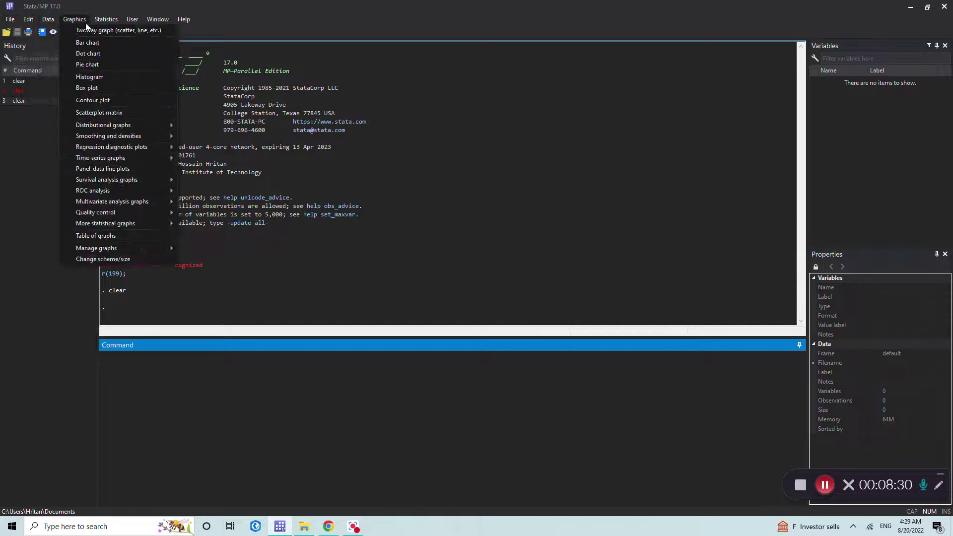
pyautogui.click(181, 22)
pyautogui.click(121, 19)
pyautogui.click(121, 19)
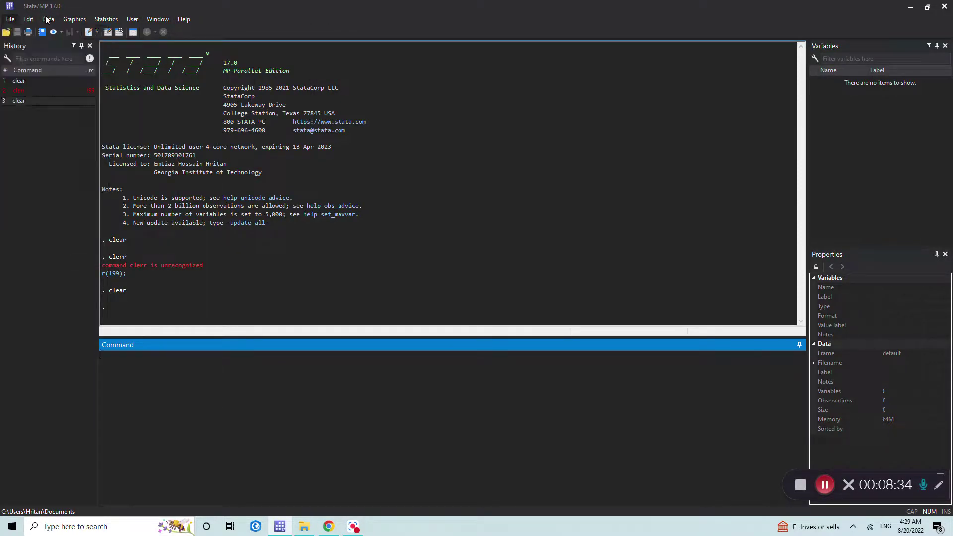
pyautogui.click(157, 20)
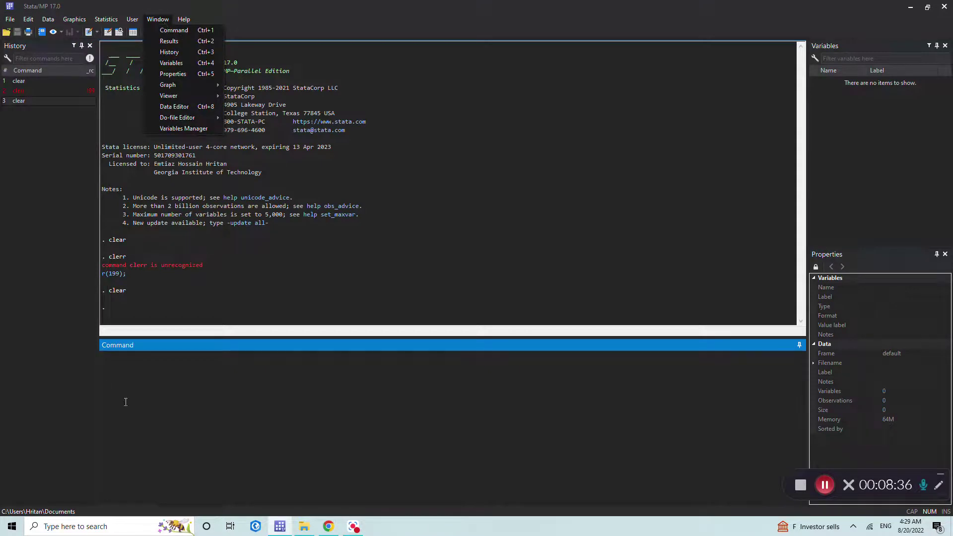
pyautogui.click(142, 361)
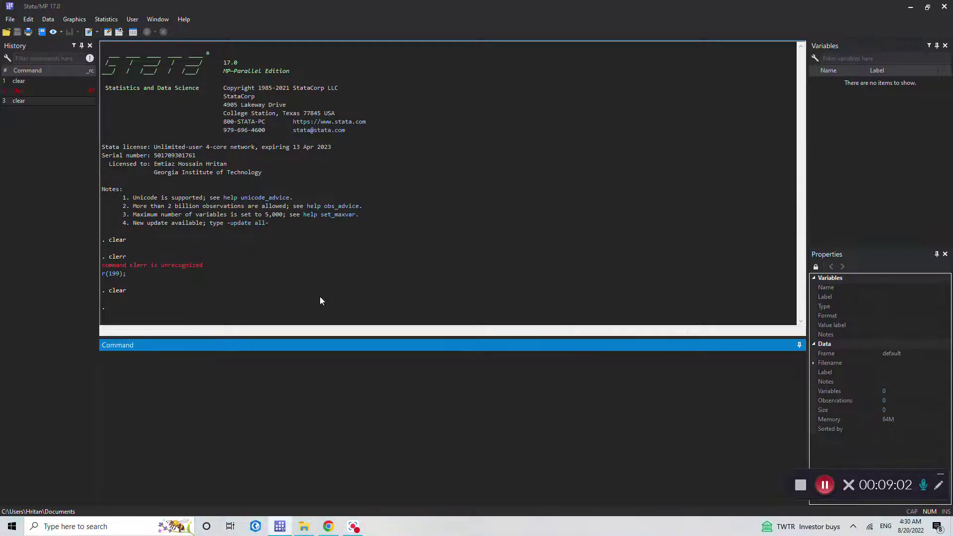
pyautogui.click(11, 20)
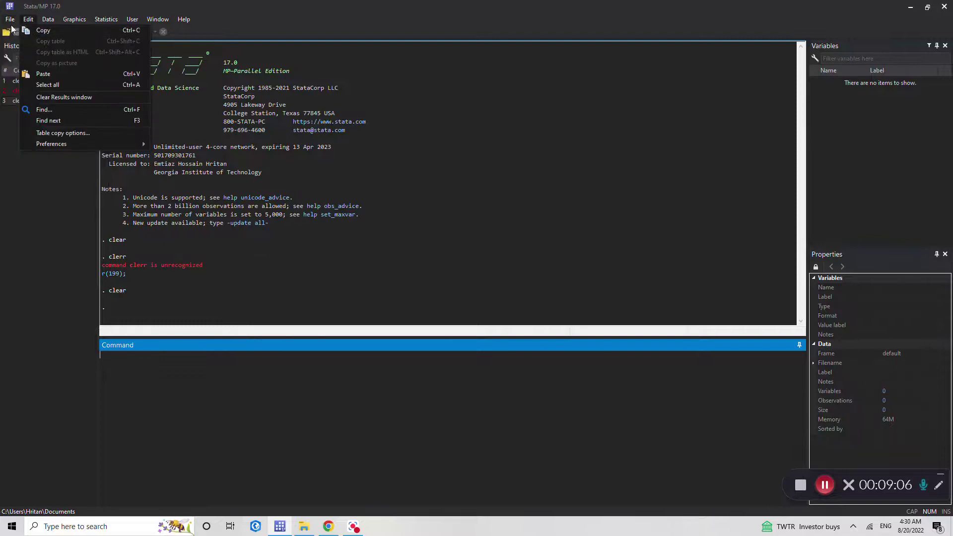
pyautogui.click(113, 22)
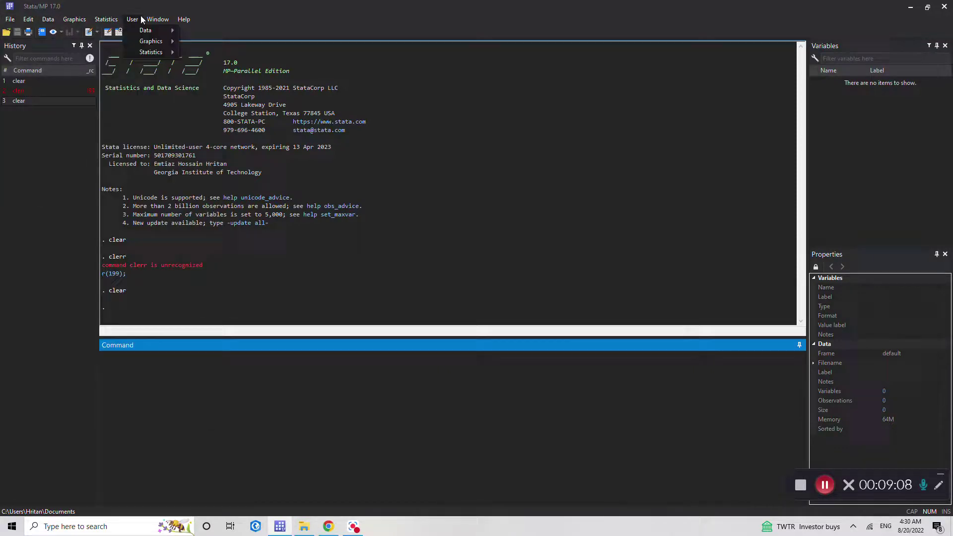
pyautogui.click(158, 19)
pyautogui.moveTo(28, 19)
pyautogui.click(157, 383)
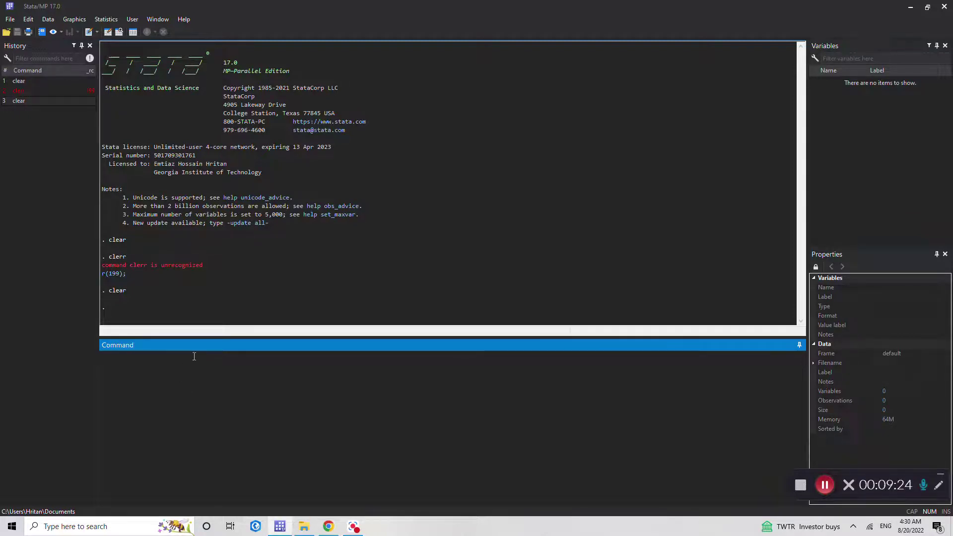
pyautogui.write('c')
pyautogui.press('BackSpace')
pyautogui.press('BackSpace')
# Step: Open a new blank do-file and write the clear command on its first line
pyautogui.click(89, 33)
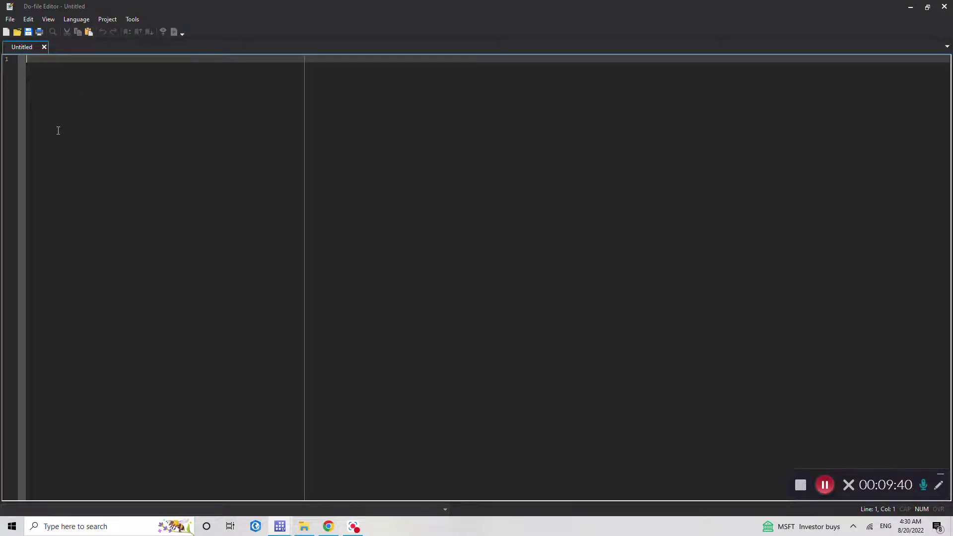
pyautogui.write('clear')
pyautogui.press('Return')
# Step: Select the clear line in the untitled do-file and execute it
pyautogui.moveTo(48, 64); pyautogui.dragTo(27, 61)
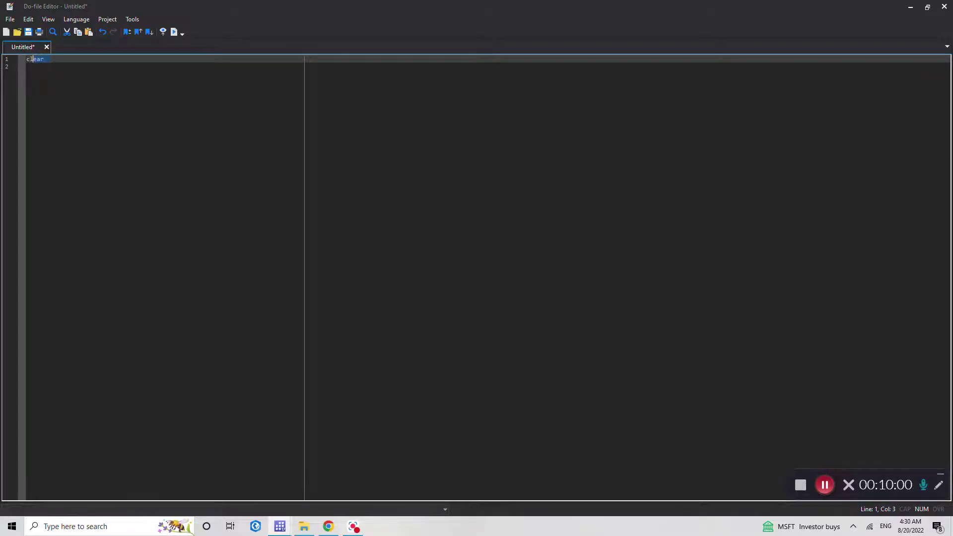
pyautogui.click(8, 58)
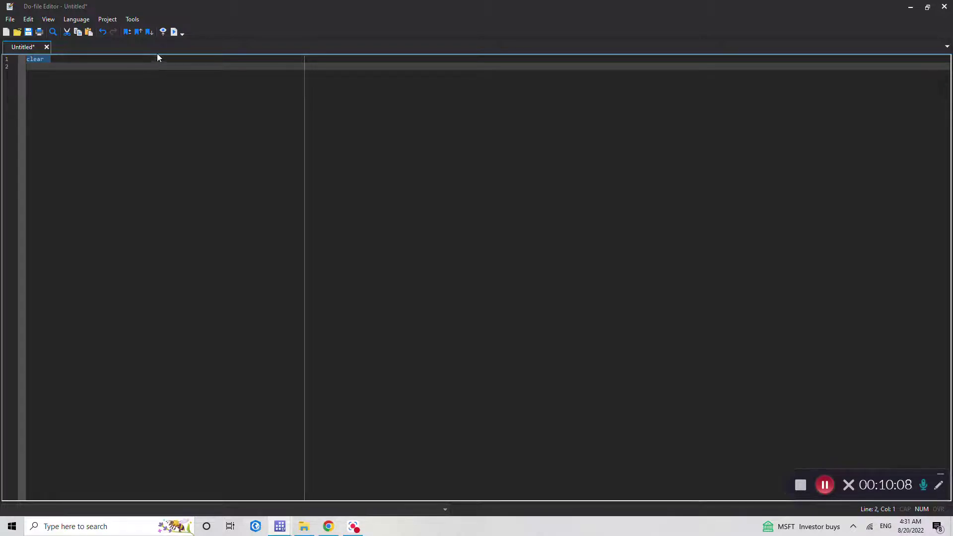
pyautogui.click(174, 34)
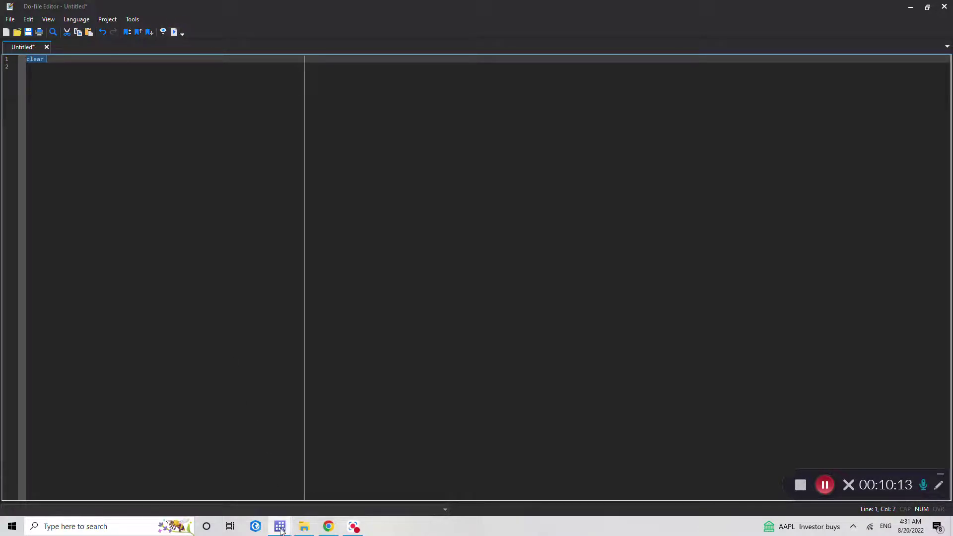
# Step: Check the do-file run in the main Stata window's results and command history, and return to the untitled do-file
pyautogui.moveTo(281, 531)
pyautogui.click(188, 491)
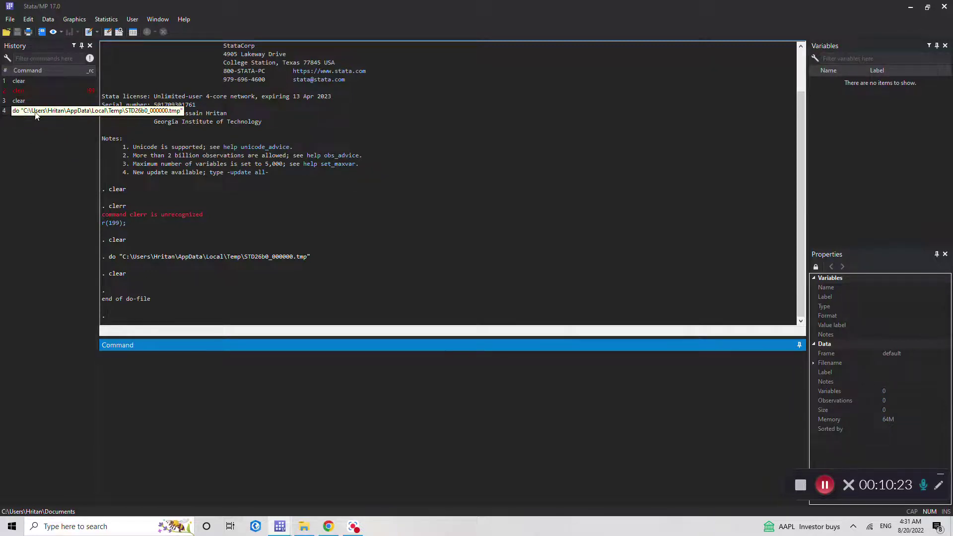
pyautogui.click(280, 526)
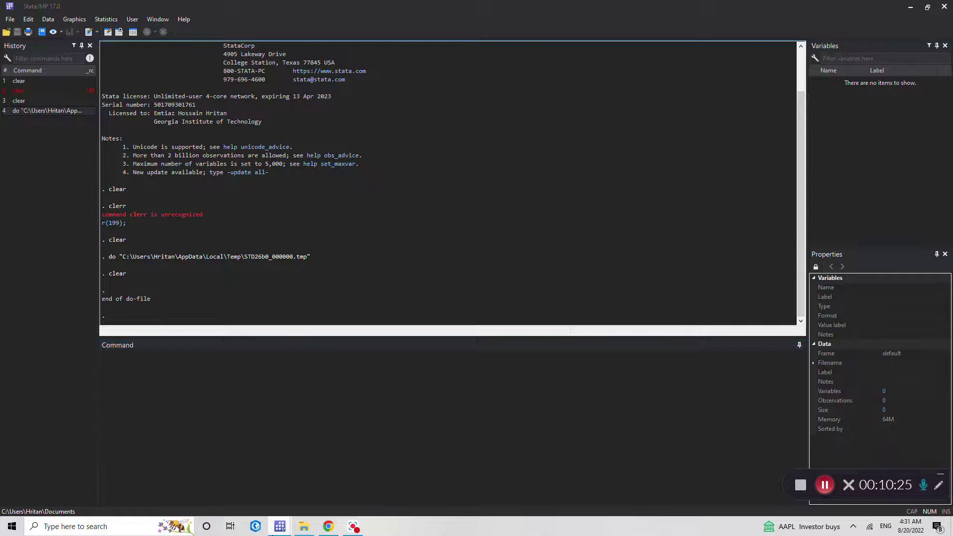
pyautogui.click(317, 490)
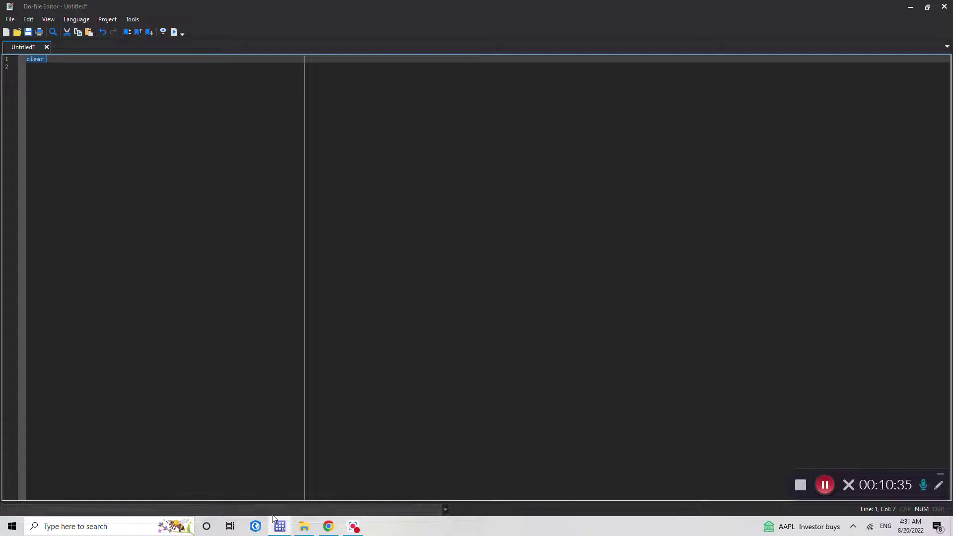
pyautogui.moveTo(279, 525)
pyautogui.click(194, 480)
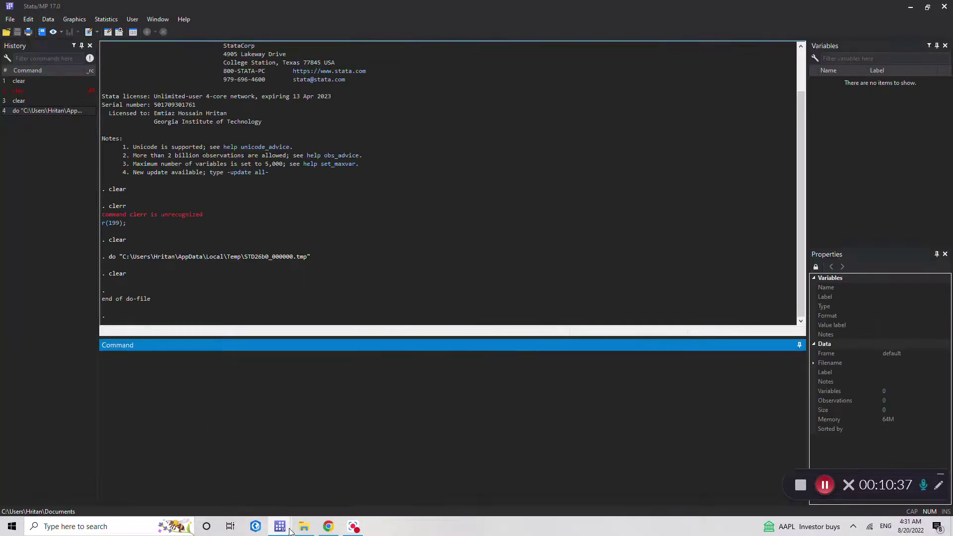
pyautogui.click(310, 487)
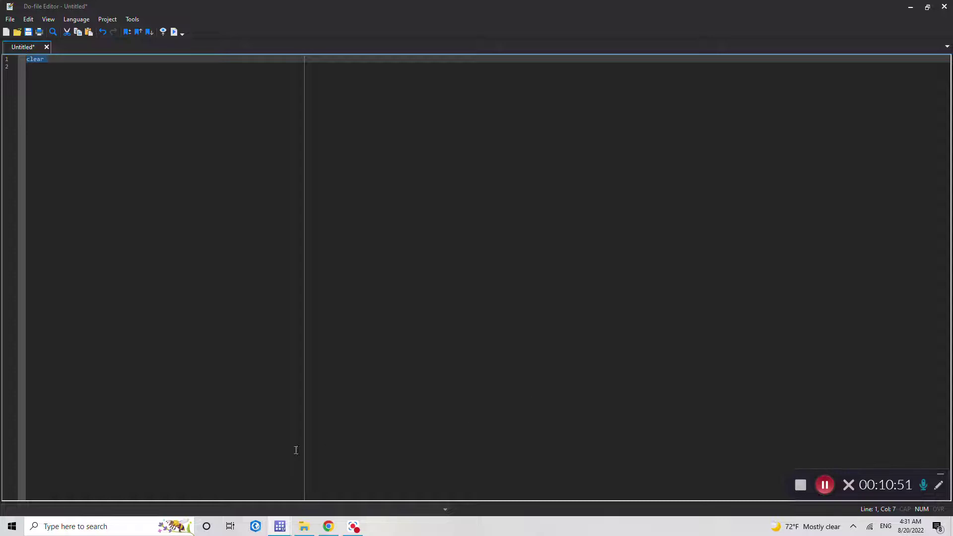
# Step: Switch to File Explorer and examine the do-file, FARS_accident_2019 CSV, and MCA_2001_public Stata and Excel files in the Tutorial folder
pyautogui.click(304, 527)
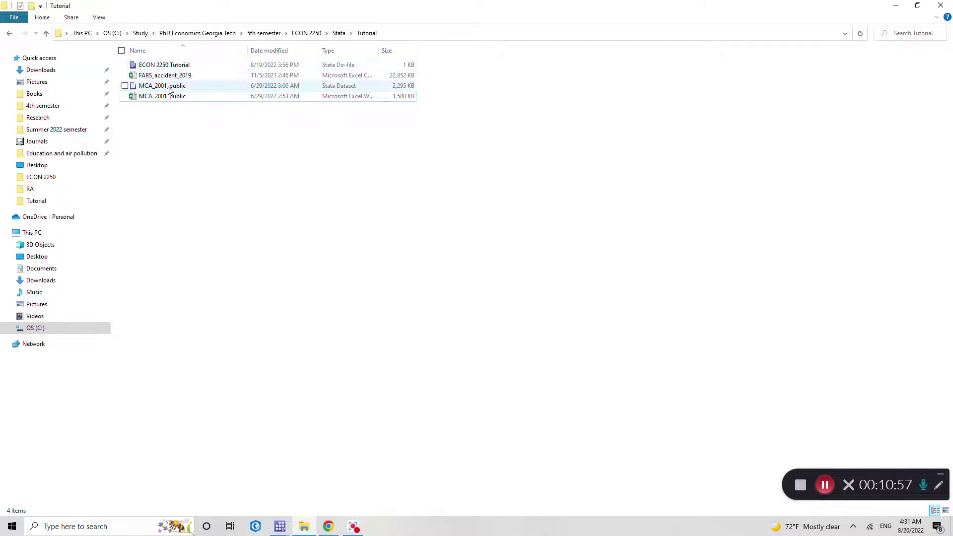
pyautogui.click(174, 68)
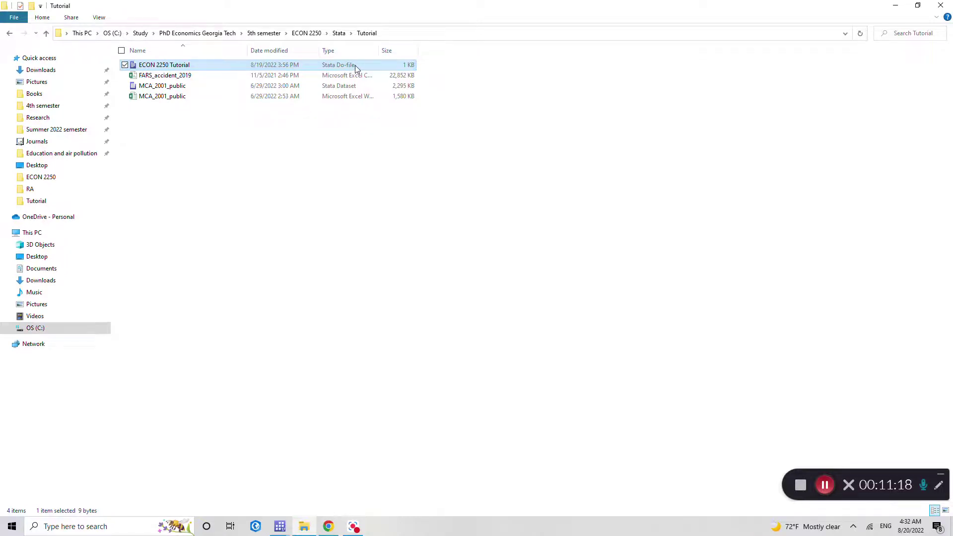
pyautogui.click(181, 76)
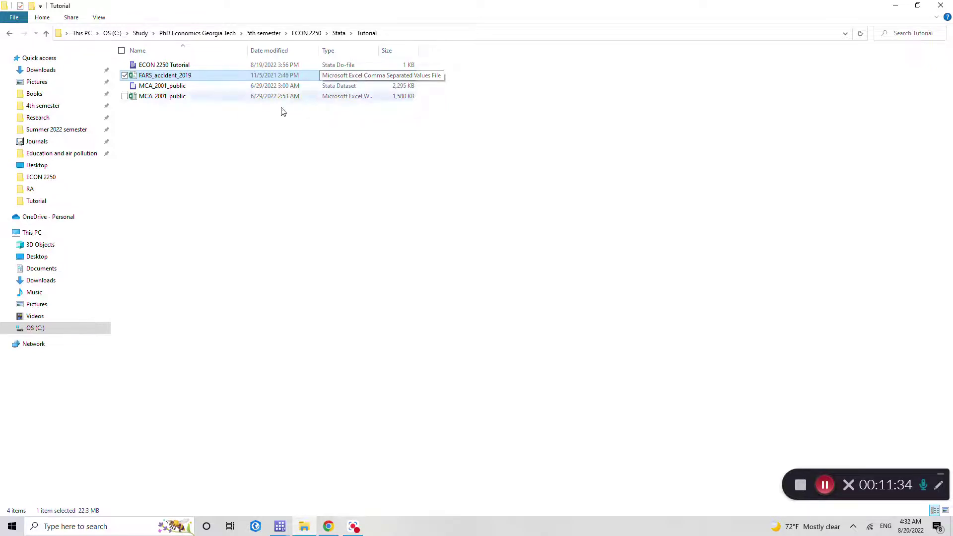
pyautogui.click(233, 89)
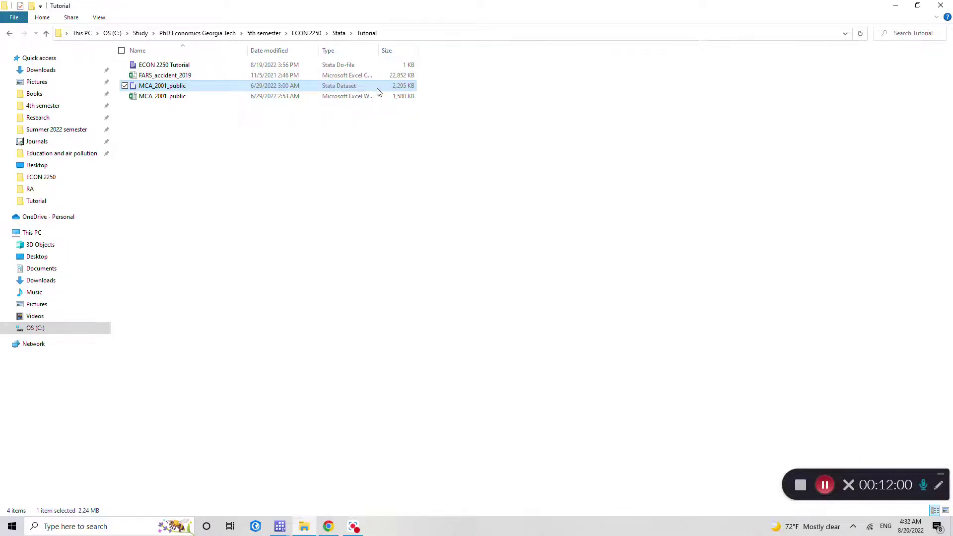
pyautogui.click(196, 97)
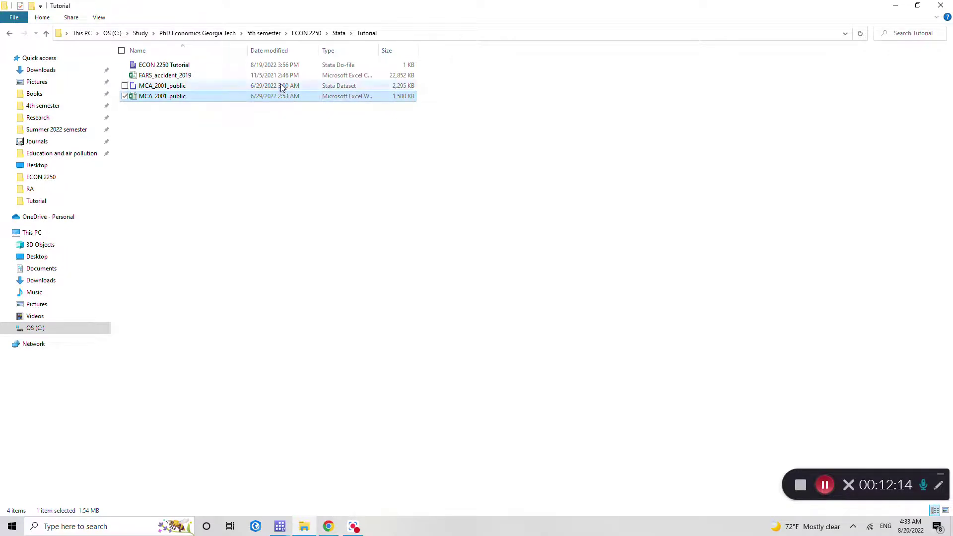
pyautogui.click(168, 88)
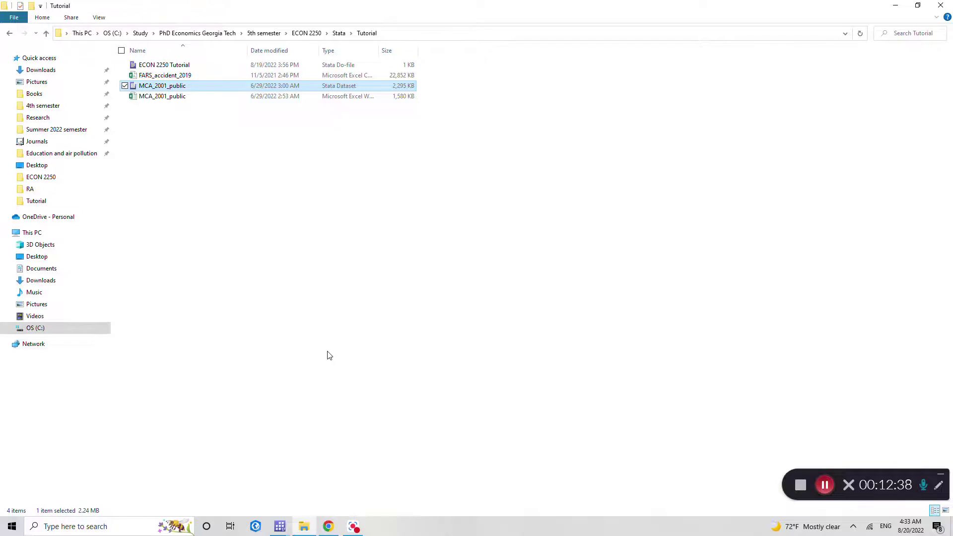
pyautogui.click(824, 485)
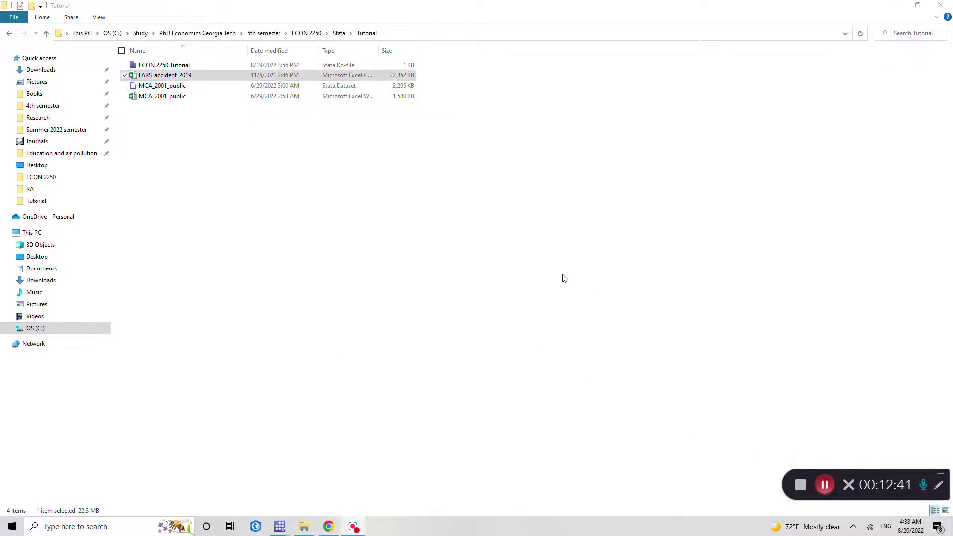
pyautogui.click(174, 77)
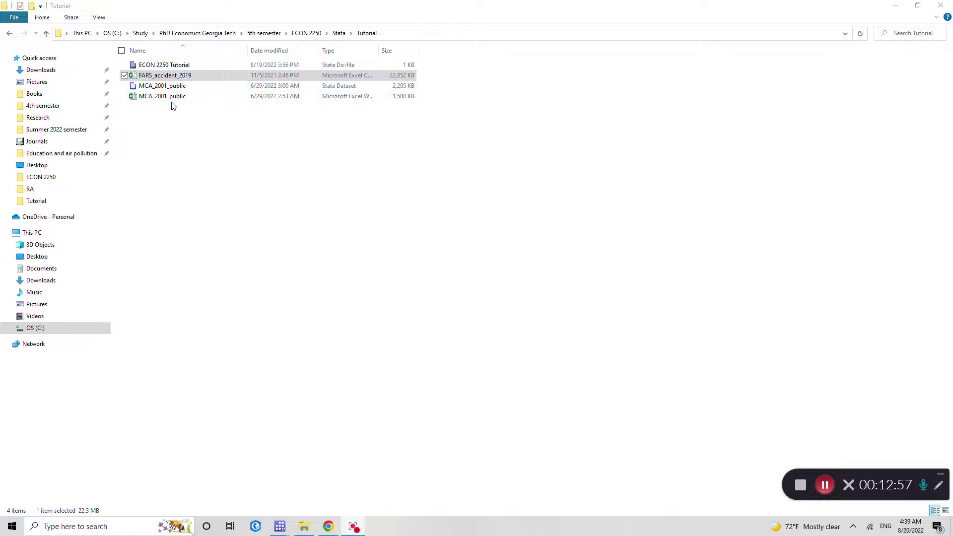
# Step: Open the ECON 2250 Tutorial do-file from the Tutorial folder to view it, and close its editor window
pyautogui.click(172, 67)
pyautogui.doubleClick(173, 66)
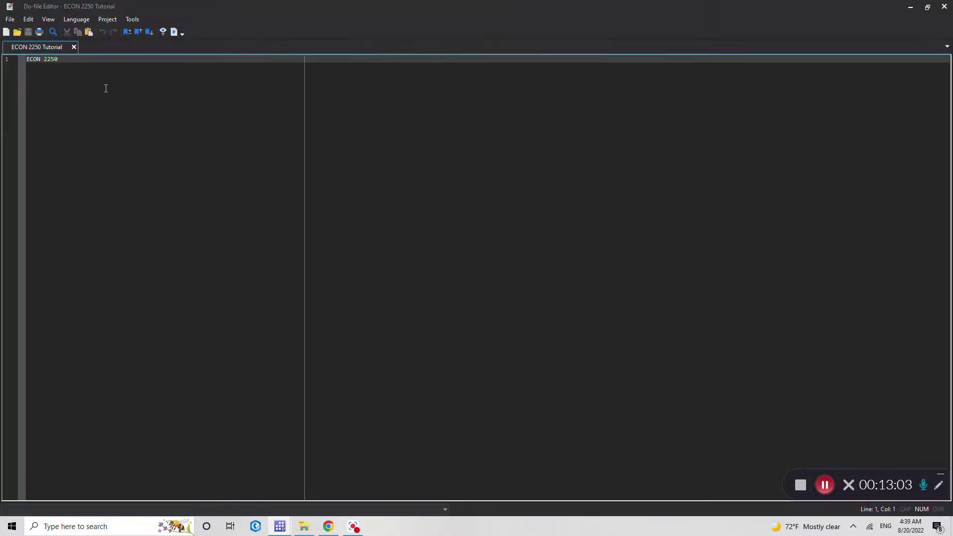
pyautogui.click(945, 6)
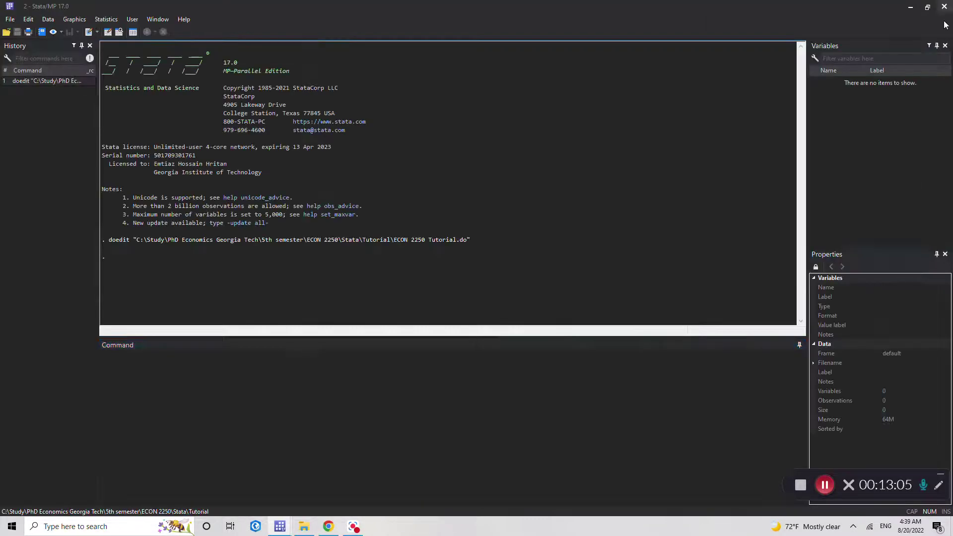
pyautogui.moveTo(279, 530)
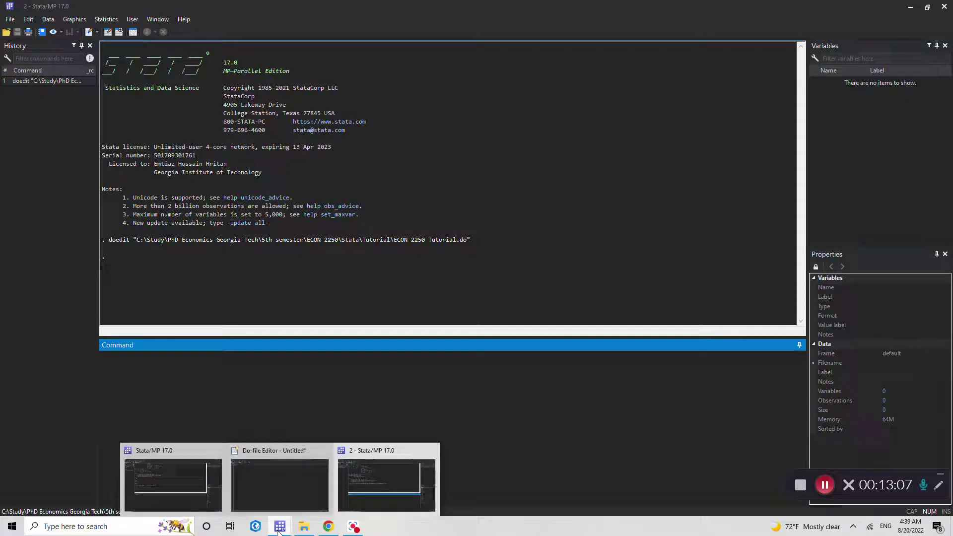
# Step: Close the second Stata window, and open the MCA_2001_public Stata dataset from the Tutorial folder to view it before closing it
pyautogui.click(432, 449)
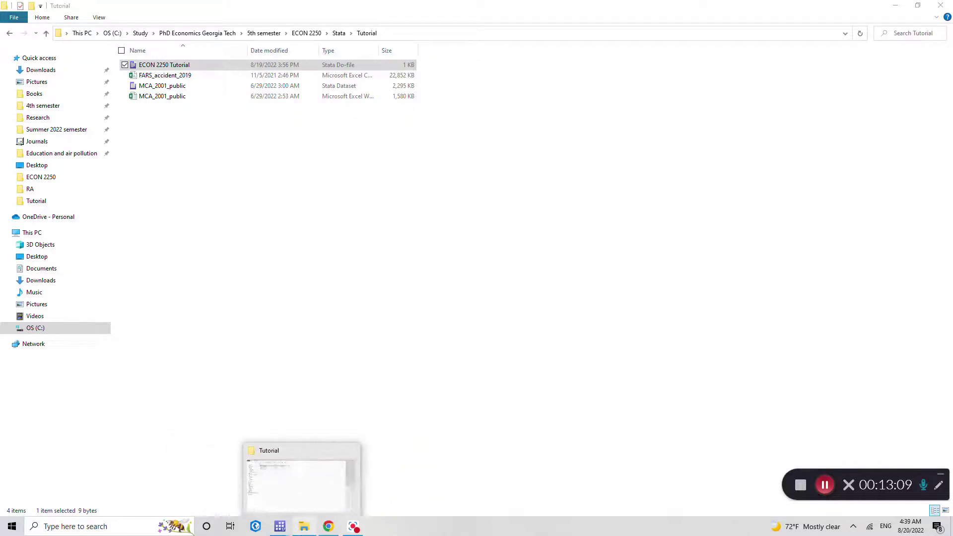
pyautogui.click(227, 236)
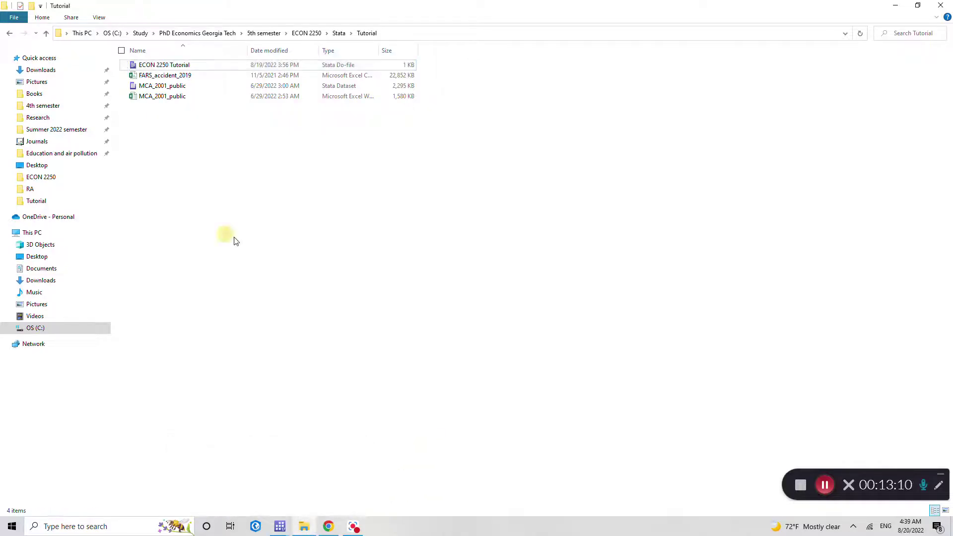
pyautogui.doubleClick(155, 86)
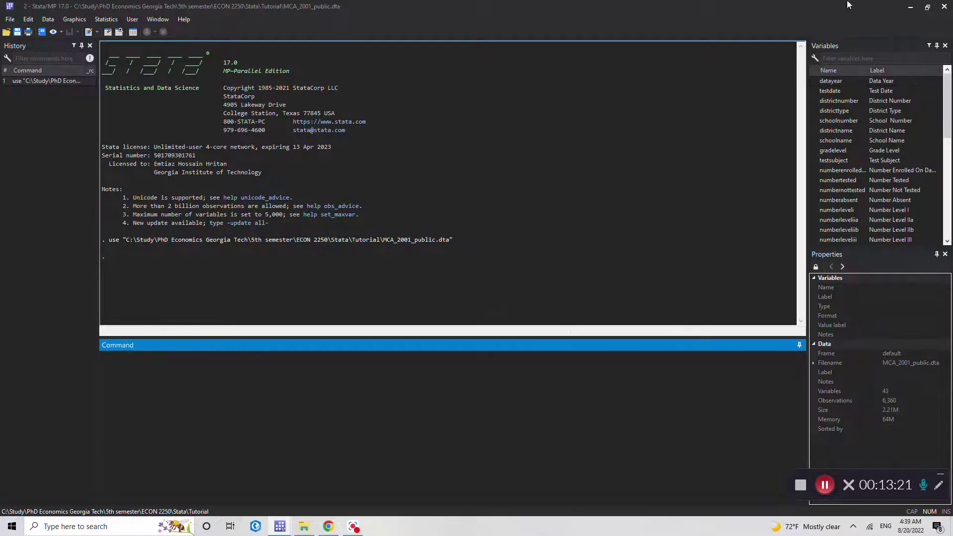
pyautogui.click(944, 7)
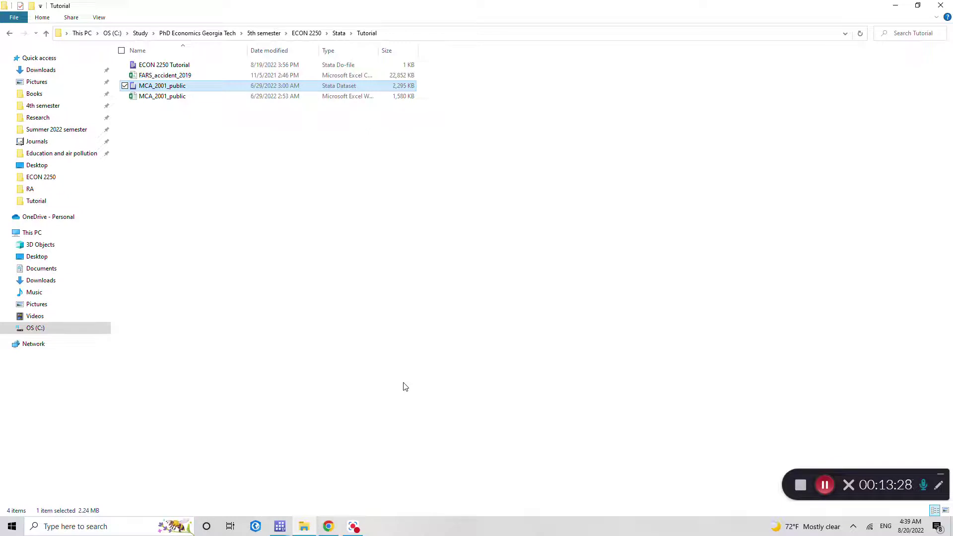
pyautogui.moveTo(281, 530)
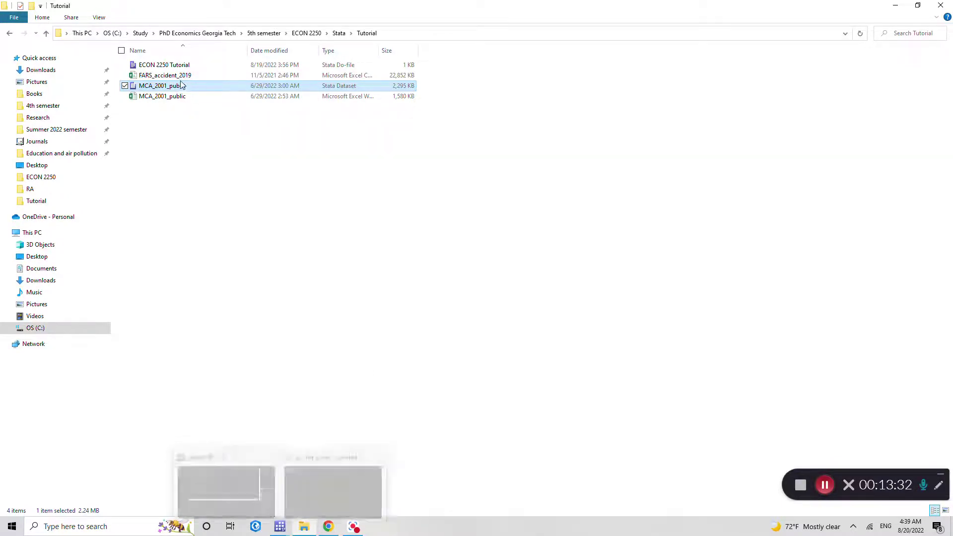
pyautogui.click(190, 137)
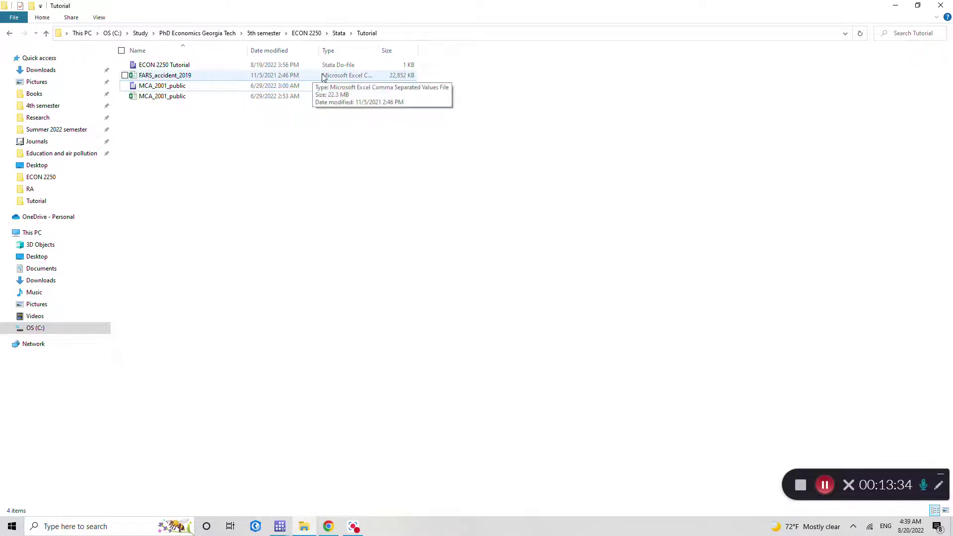
# Step: Switch to the main Stata window and import FARS_accident_2019.CSV from the Tutorial folder as delimited text data with the default settings
pyautogui.moveTo(280, 526)
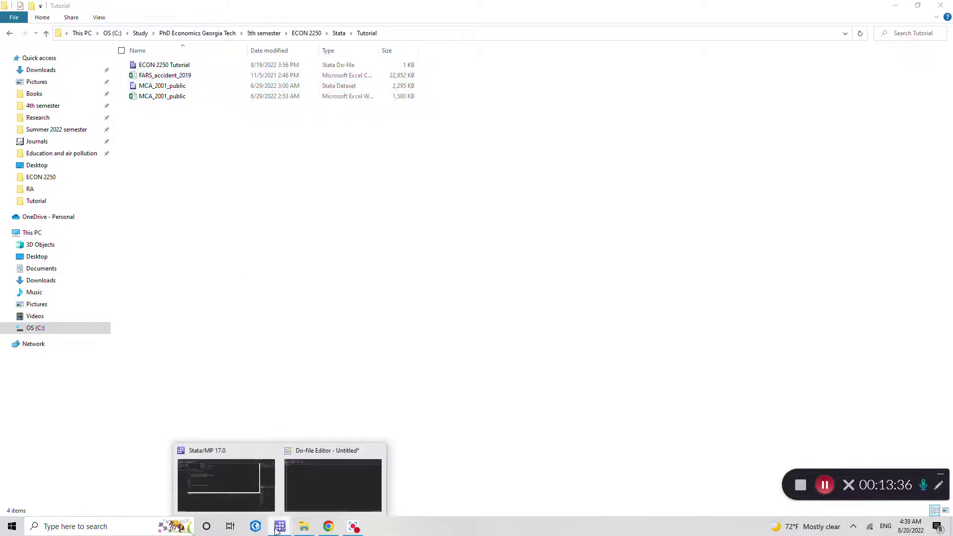
pyautogui.click(208, 487)
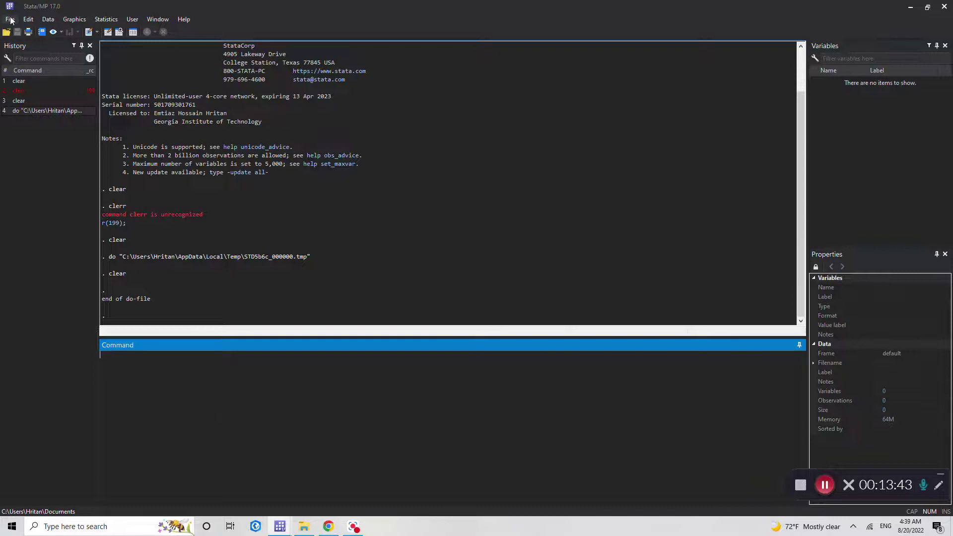
pyautogui.click(10, 20)
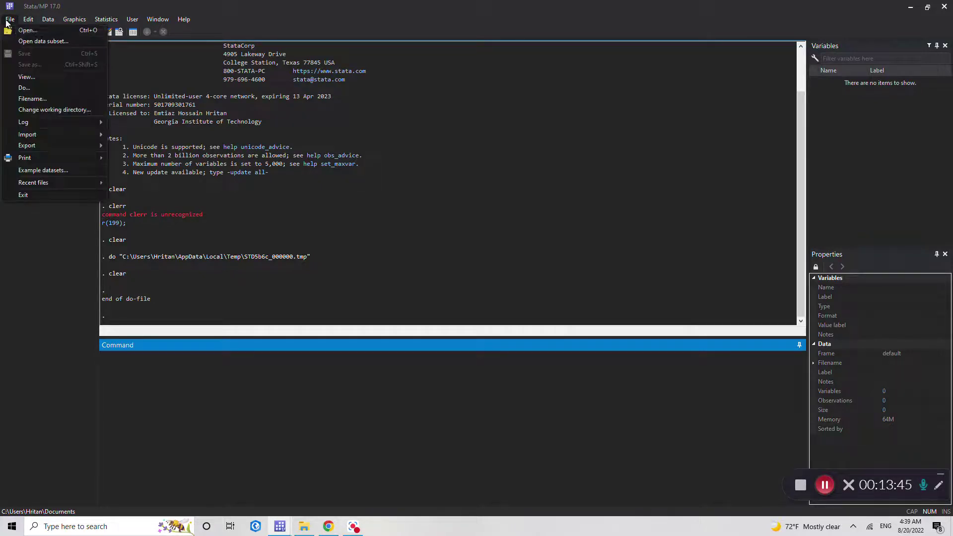
pyautogui.moveTo(30, 145)
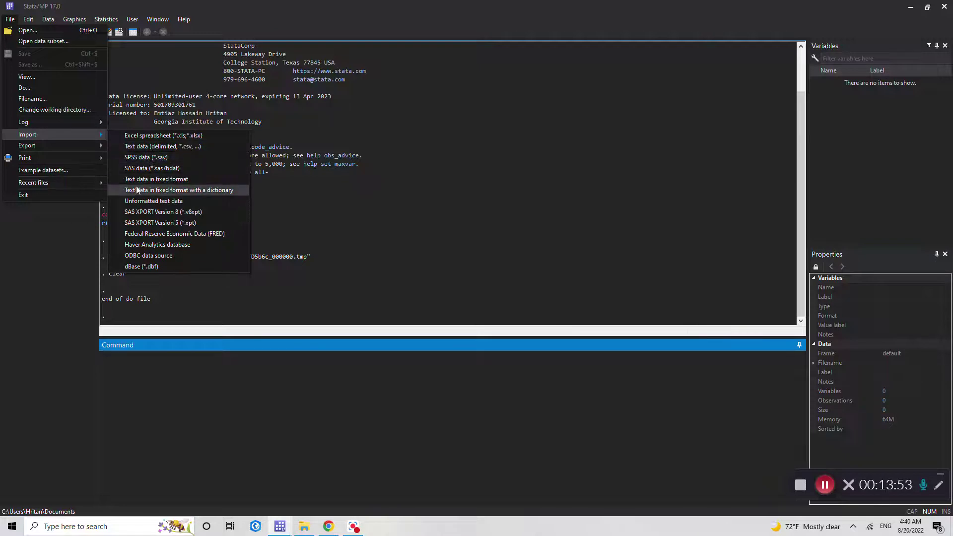
pyautogui.click(185, 148)
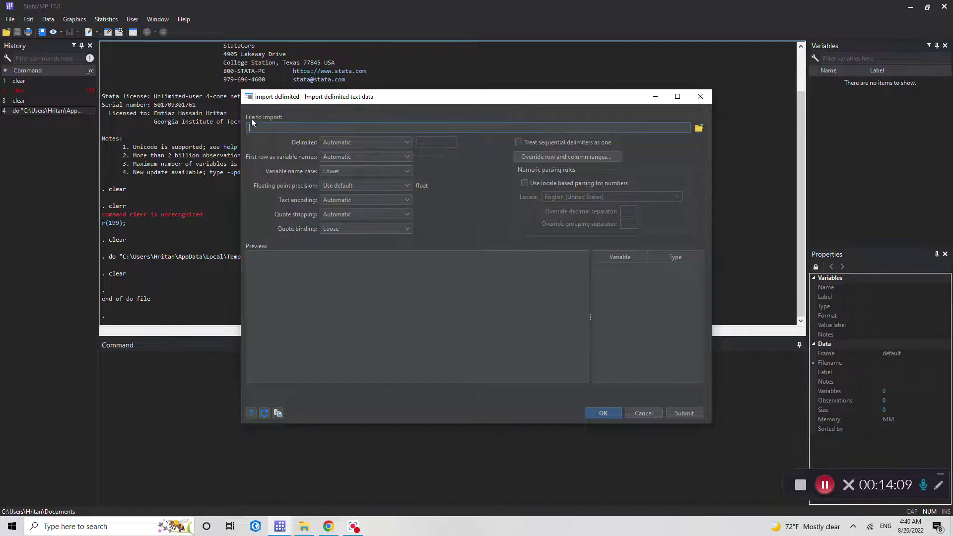
pyautogui.click(699, 129)
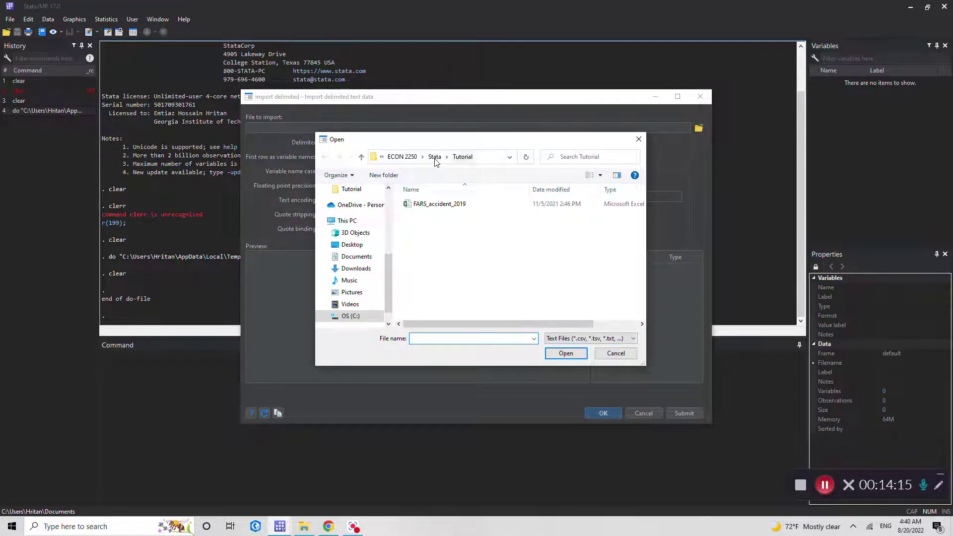
pyautogui.doubleClick(533, 206)
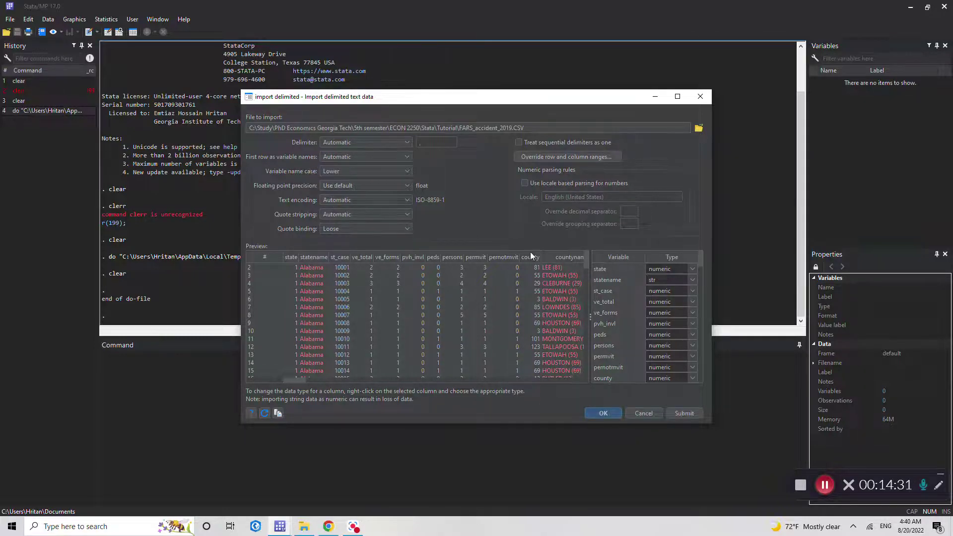
pyautogui.click(597, 412)
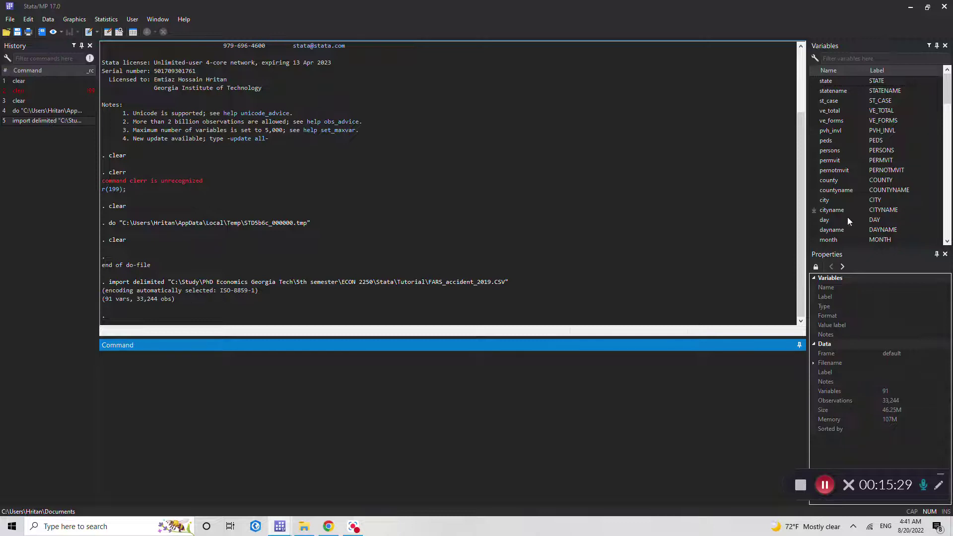
# Step: Examine the ve_total variable's properties and browse the imported accident records in the Data Editor, closing it when done
pyautogui.click(826, 110)
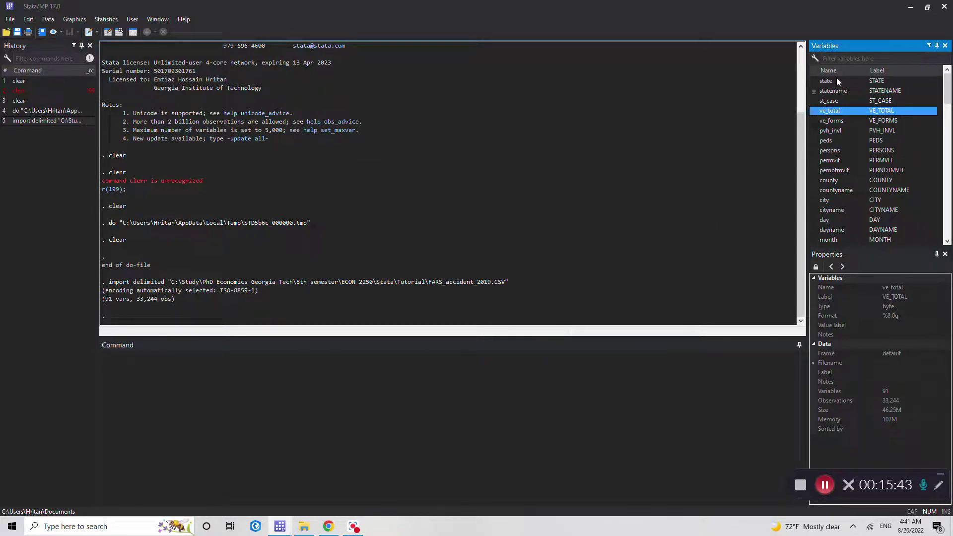
pyautogui.click(118, 33)
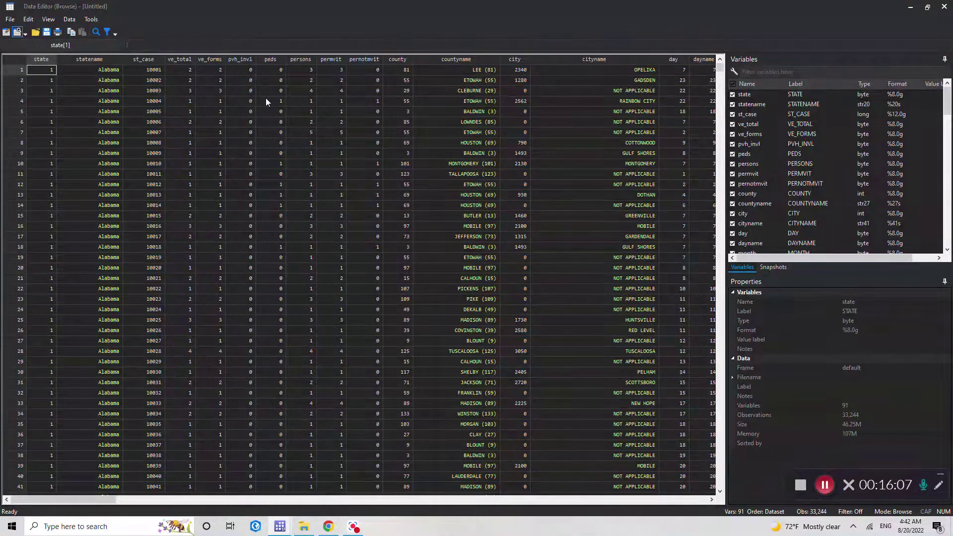
pyautogui.moveTo(105, 501); pyautogui.dragTo(95, 526)
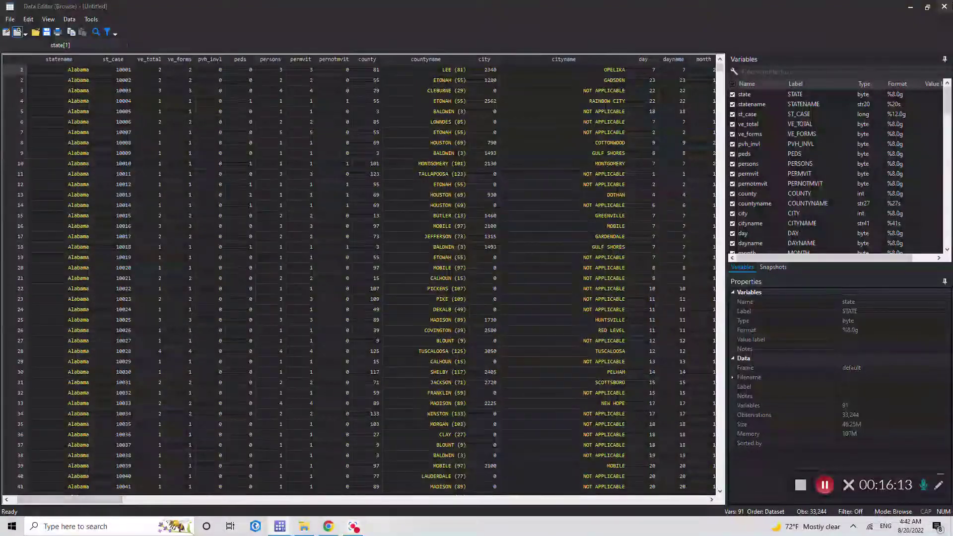
pyautogui.click(946, 6)
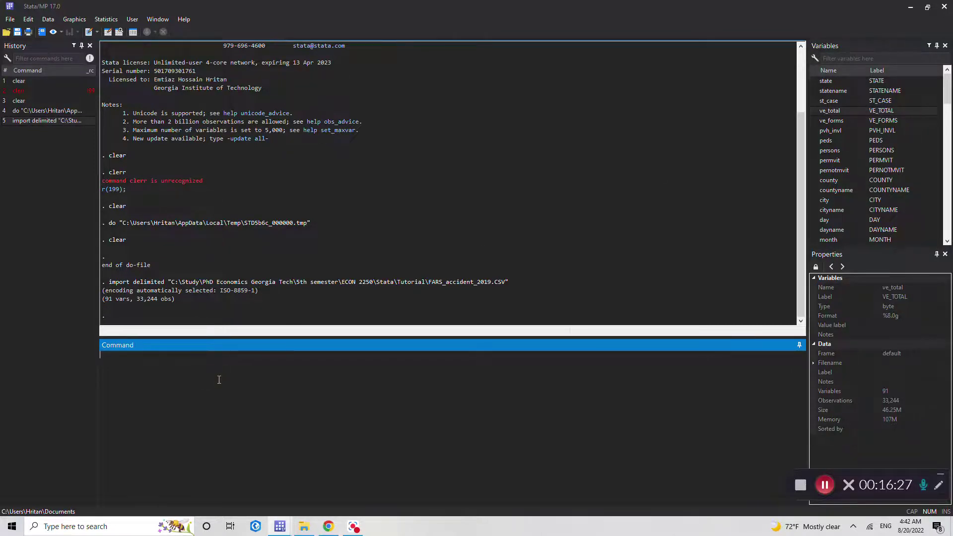
# Step: Remove the imported accident dataset from memory with the clear command
pyautogui.write('clear')
pyautogui.press('Return')
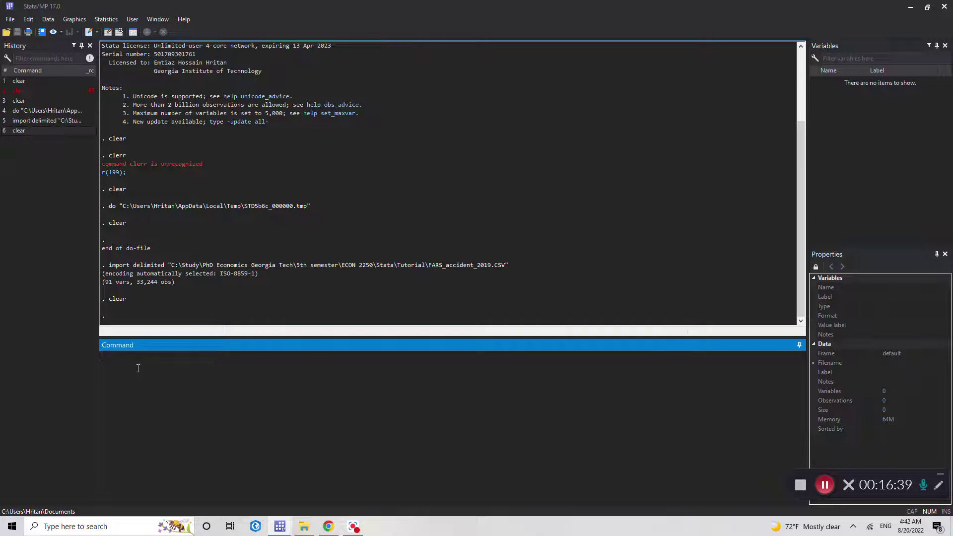
# Step: Add an import delimited command followed by a pair of quotation marks on line 2 of the untitled do-file, below clear
pyautogui.click(280, 526)
pyautogui.click(314, 477)
pyautogui.click(78, 70)
pyautogui.press('Return')
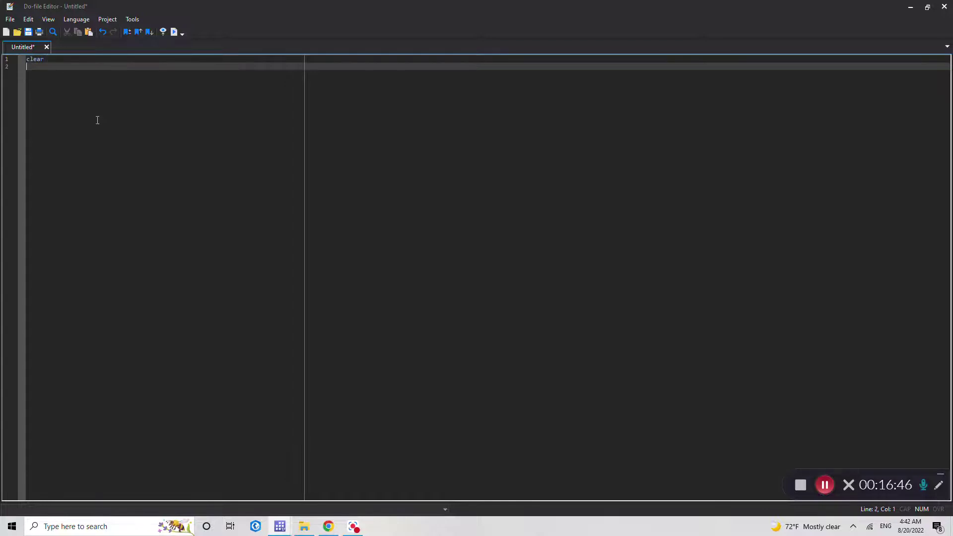
pyautogui.write('import')
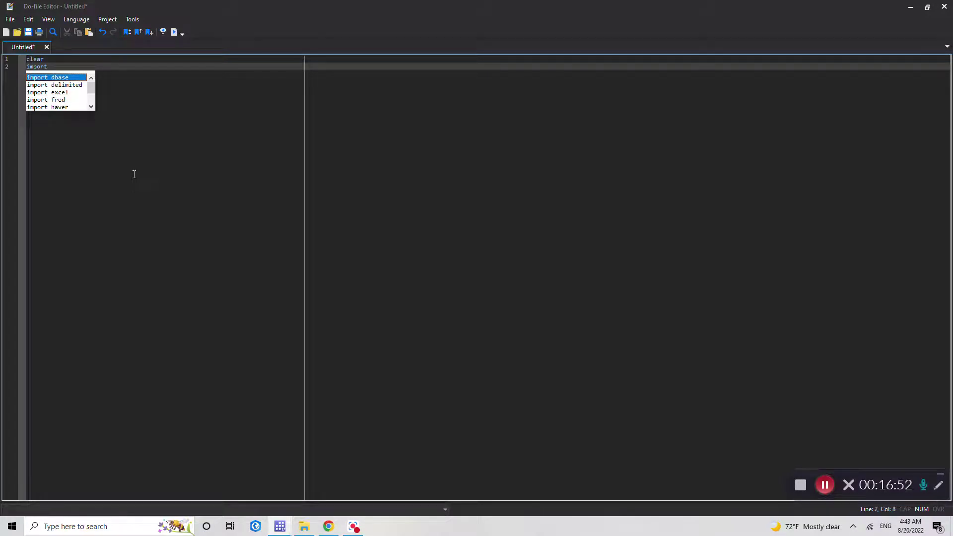
pyautogui.press('Down')
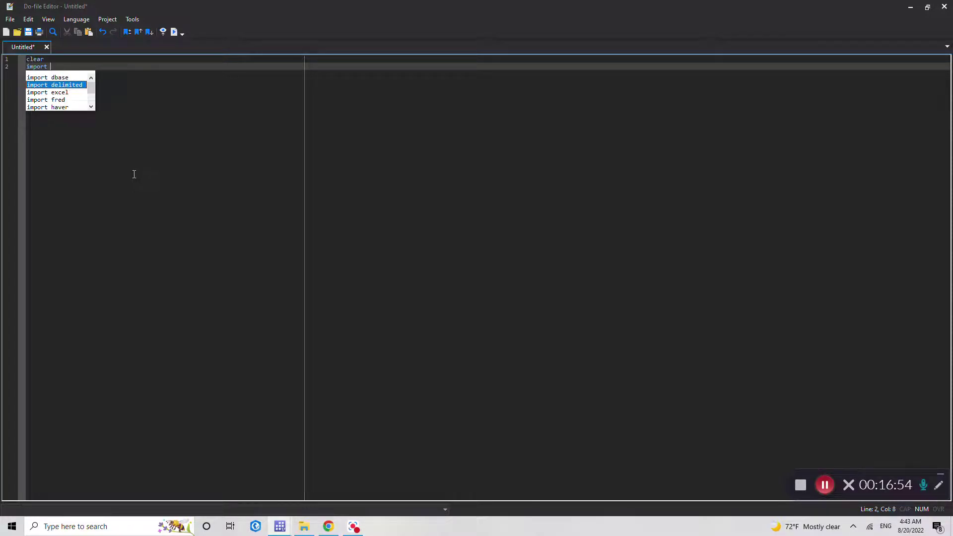
pyautogui.press('Return')
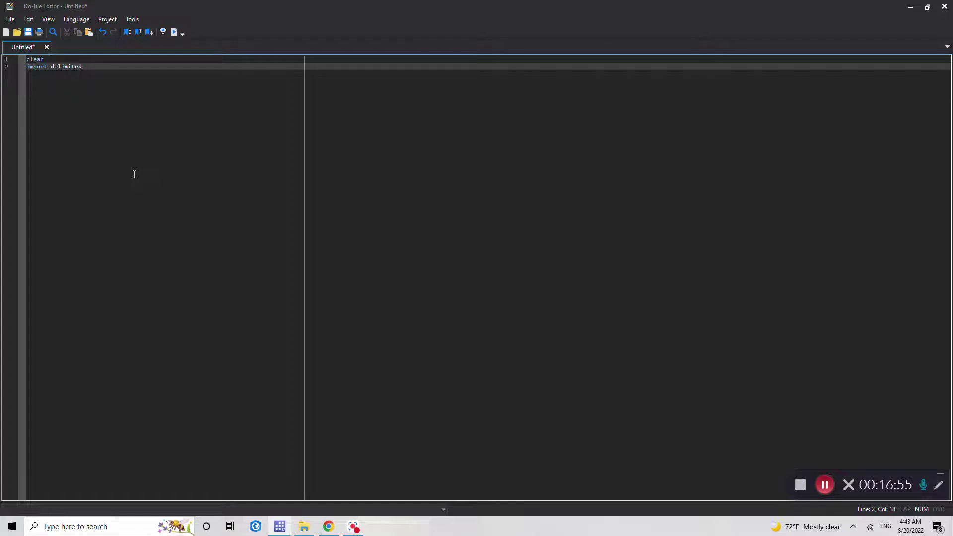
pyautogui.write('"')
# Step: Copy the folder location from the FARS_accident_2019 file's properties and paste it between the quotation marks of the import delimited command
pyautogui.click(304, 526)
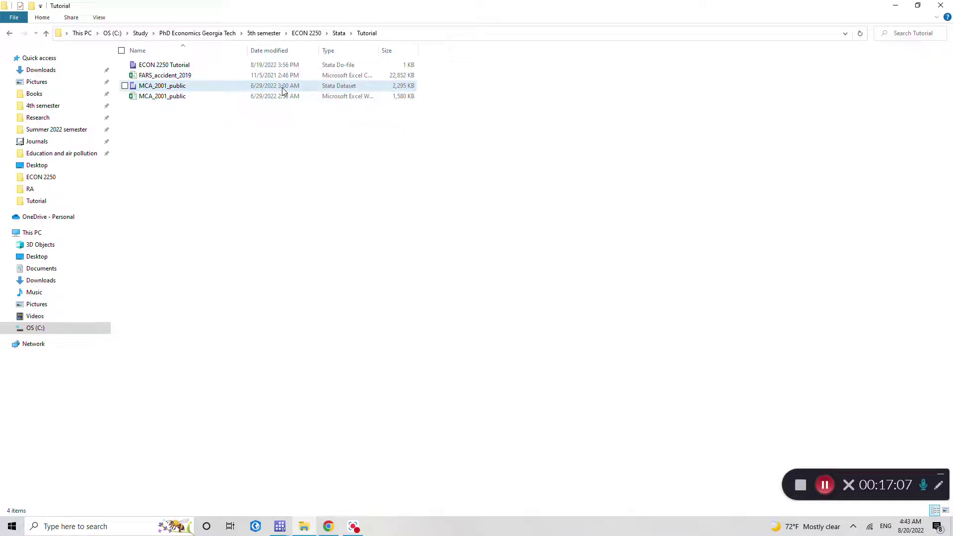
pyautogui.click(270, 76)
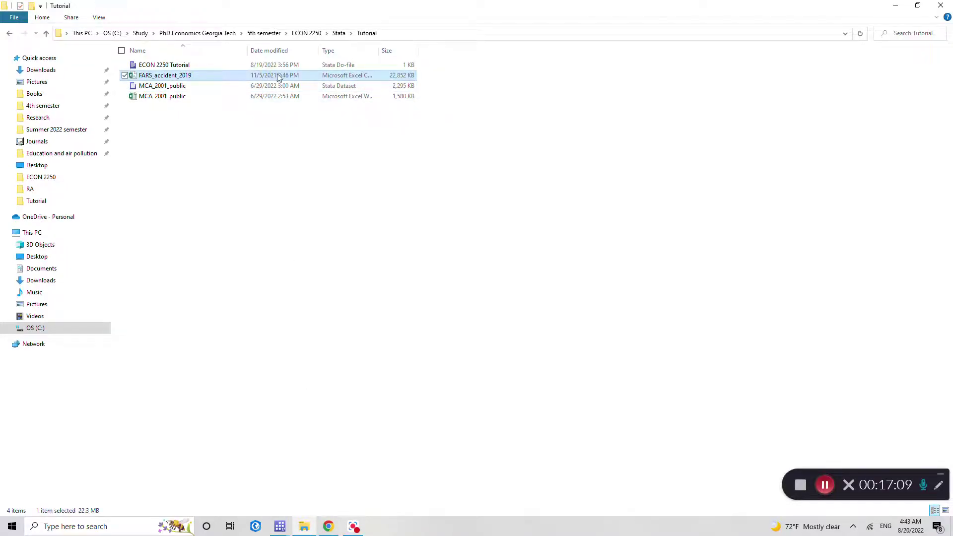
pyautogui.rightClick(345, 78)
pyautogui.click(237, 271)
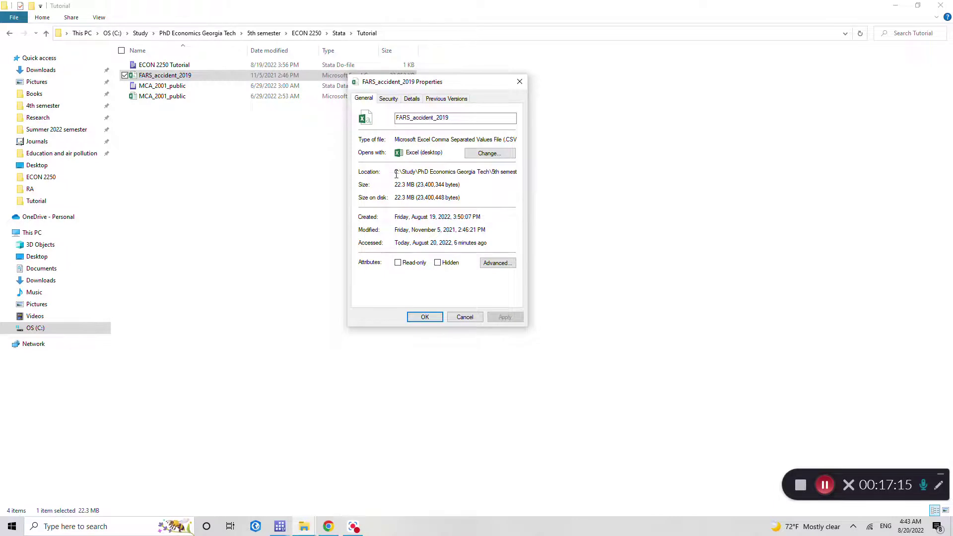
pyautogui.moveTo(396, 174); pyautogui.dragTo(549, 172)
pyautogui.hotkey('ctrl', 'c')
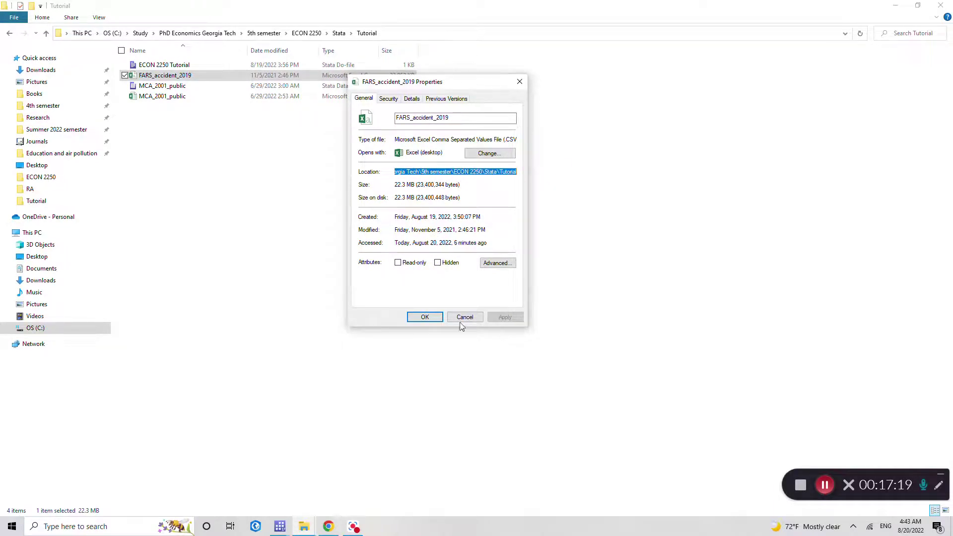
pyautogui.moveTo(282, 529)
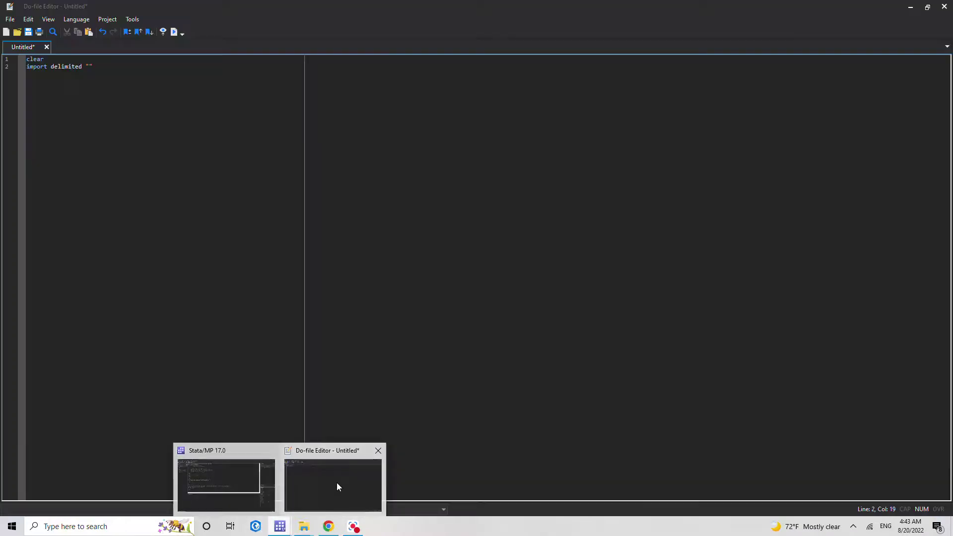
pyautogui.click(337, 482)
pyautogui.hotkey('ctrl', 'v')
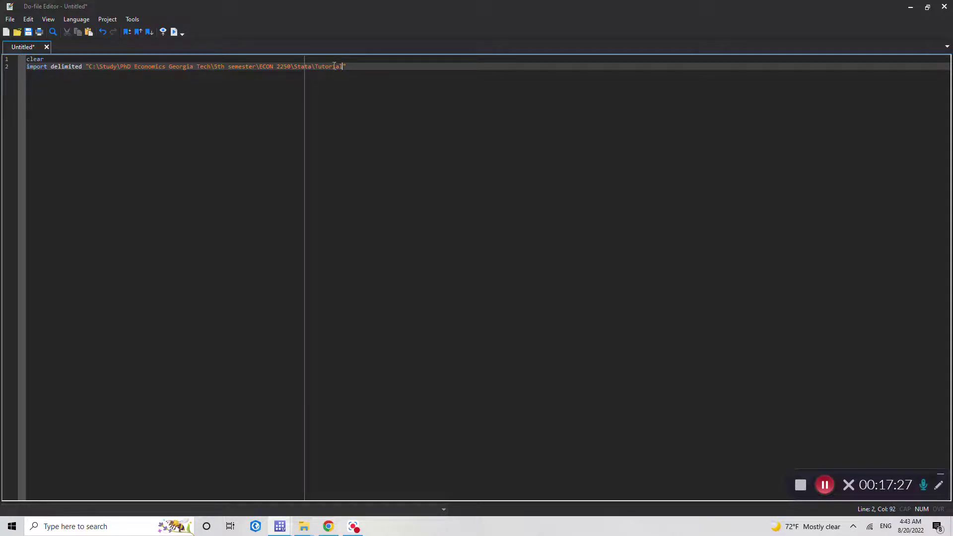
# Step: Append a backslash and the file name FARS_accident_2019, copied from the Tutorial folder, to the path in the import delimited command
pyautogui.click(307, 525)
pyautogui.click(288, 487)
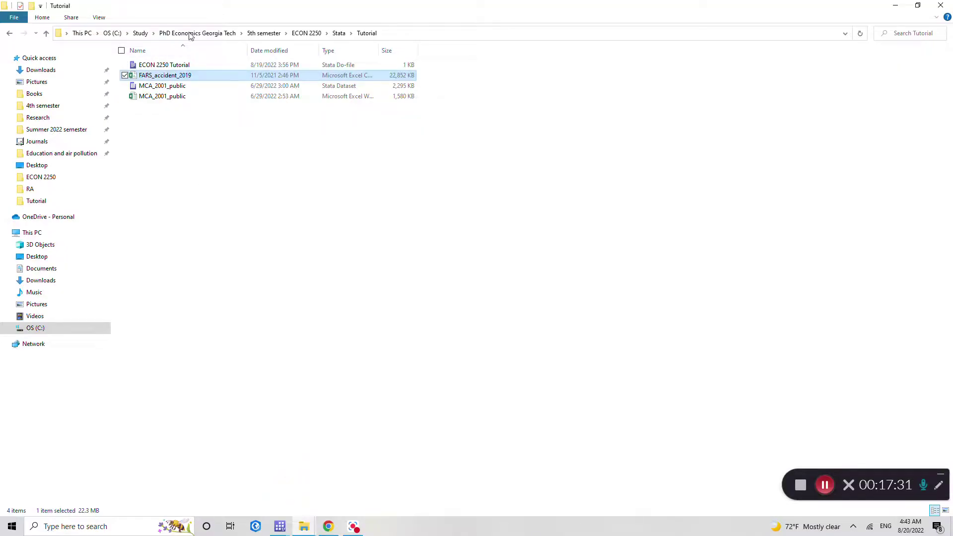
pyautogui.click(280, 527)
pyautogui.click(319, 476)
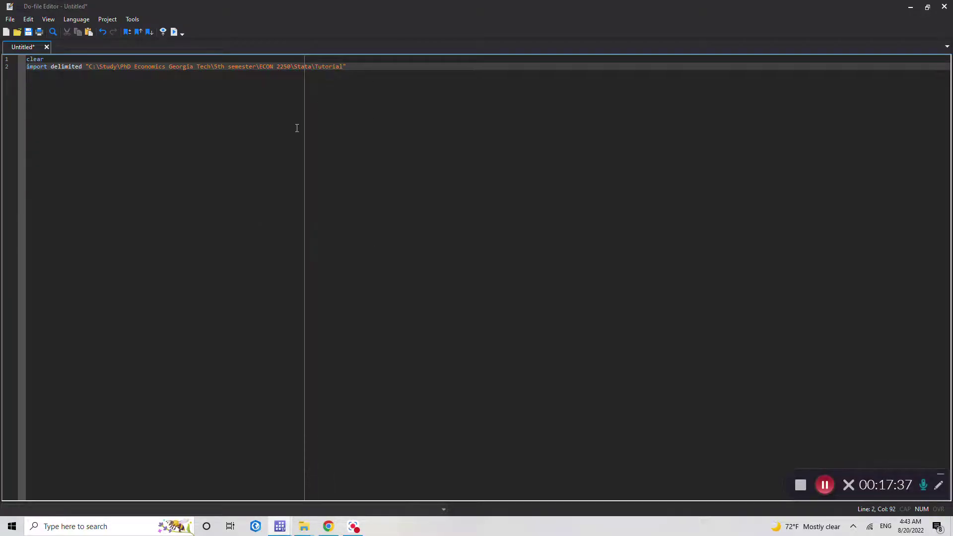
pyautogui.write('\\')
pyautogui.moveTo(304, 526)
pyautogui.click(276, 497)
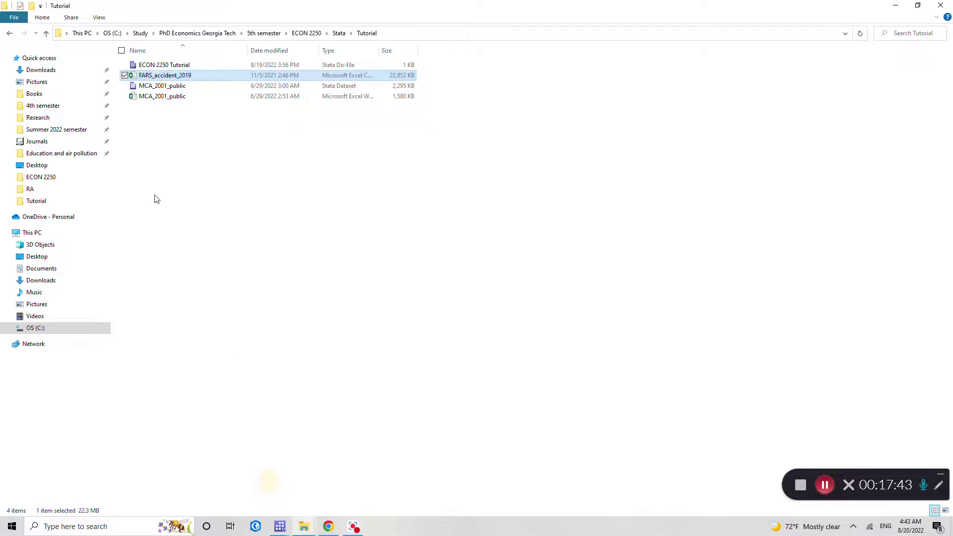
pyautogui.click(161, 77)
pyautogui.hotkey('ctrl', 'c')
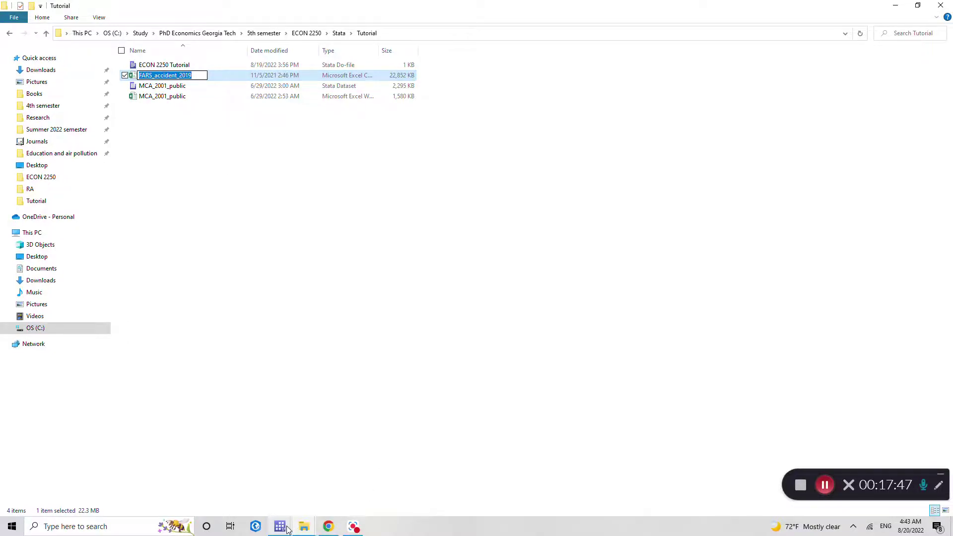
pyautogui.moveTo(280, 526)
pyautogui.click(317, 497)
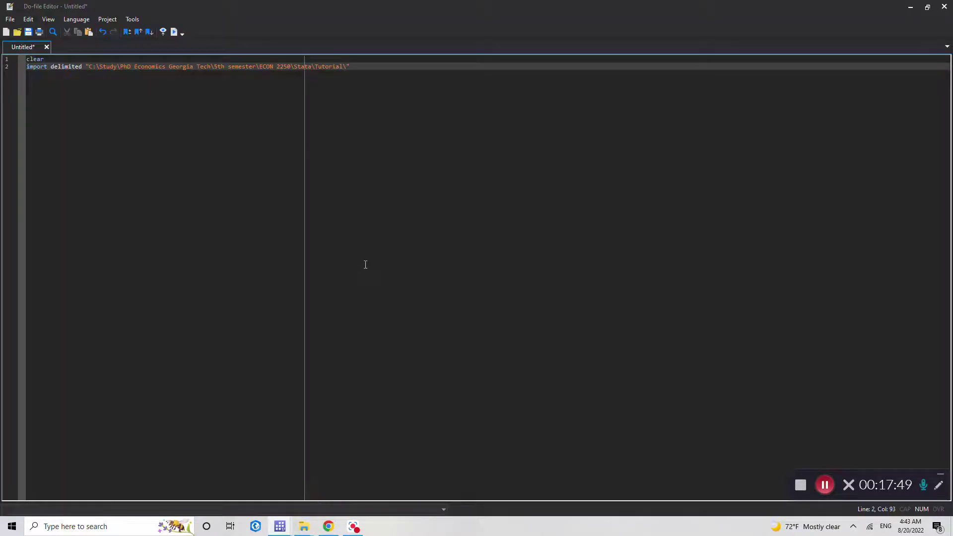
pyautogui.hotkey('ctrl', 'v')
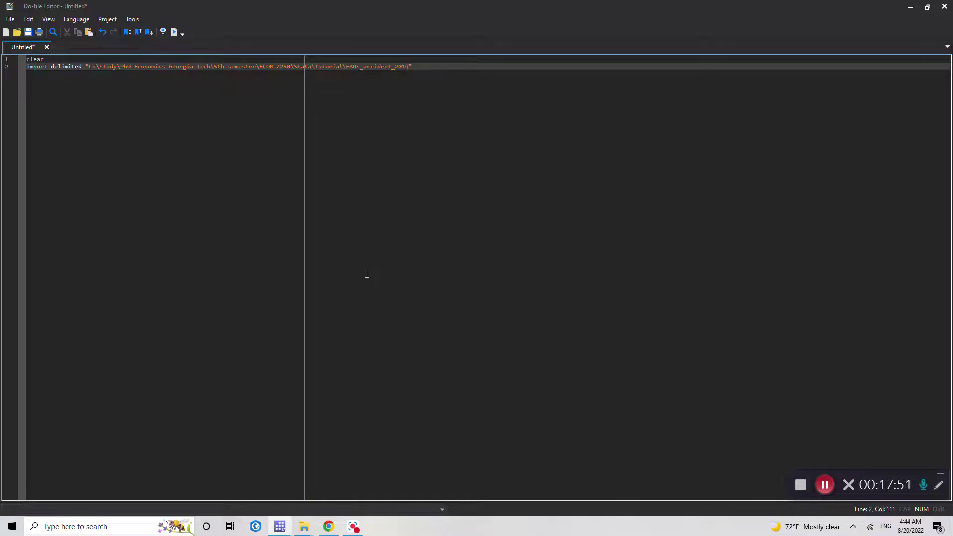
# Step: Complete the path on line 2 with the .csv extension and run only the import delimited line of the do-file
pyautogui.write('.csv')
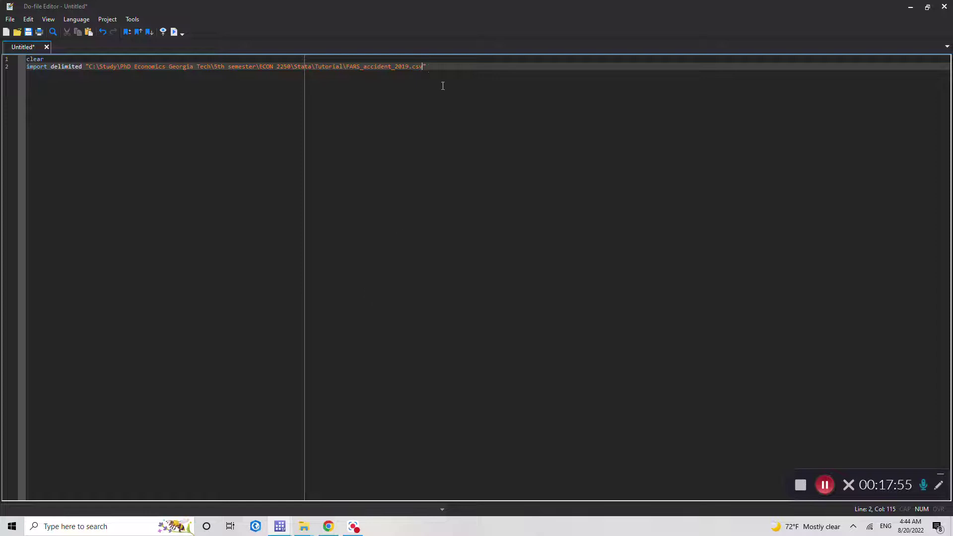
pyautogui.moveTo(423, 67); pyautogui.dragTo(402, 67)
pyautogui.click(173, 31)
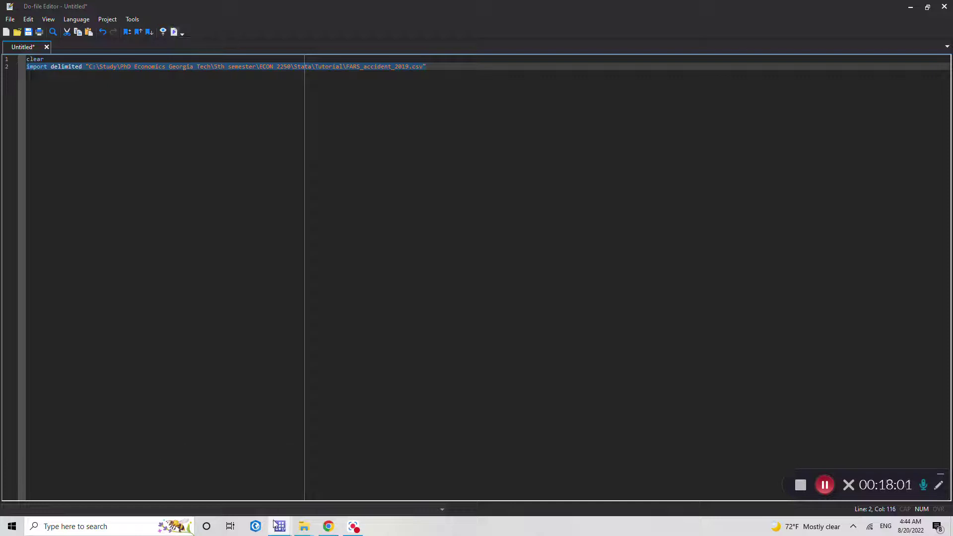
pyautogui.moveTo(280, 526)
pyautogui.click(231, 494)
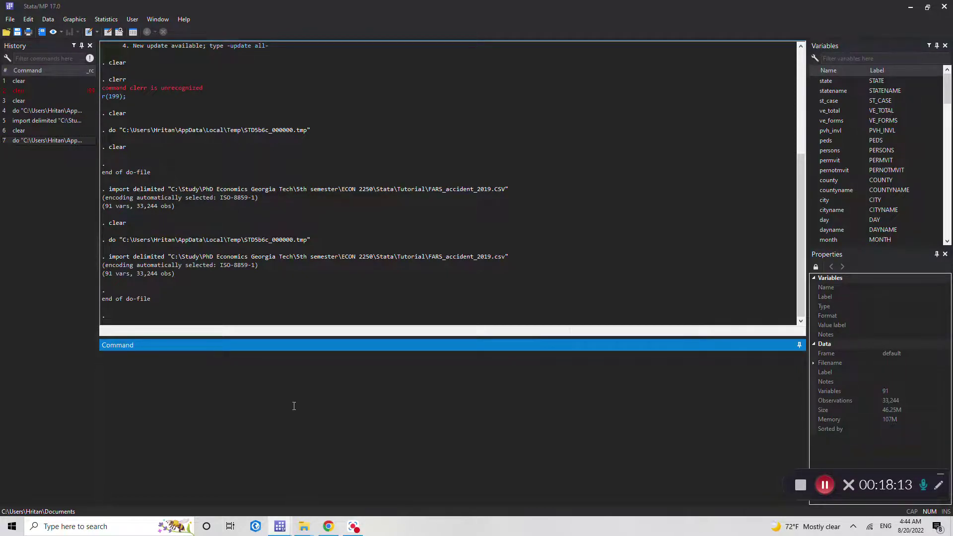
# Step: Remove the dataset imported by the do-file from memory with the clear command
pyautogui.moveTo(281, 523)
pyautogui.click(307, 485)
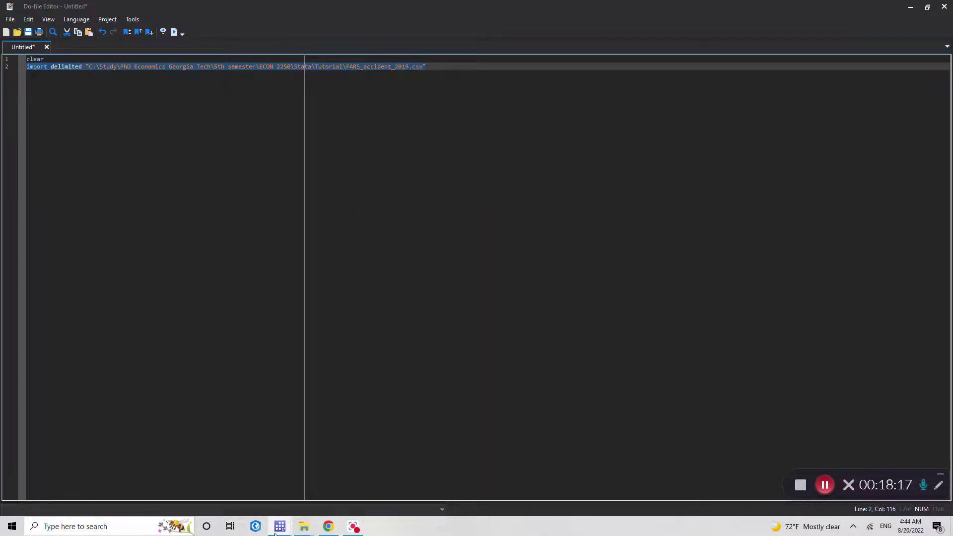
pyautogui.moveTo(279, 525)
pyautogui.click(234, 491)
pyautogui.write('clear')
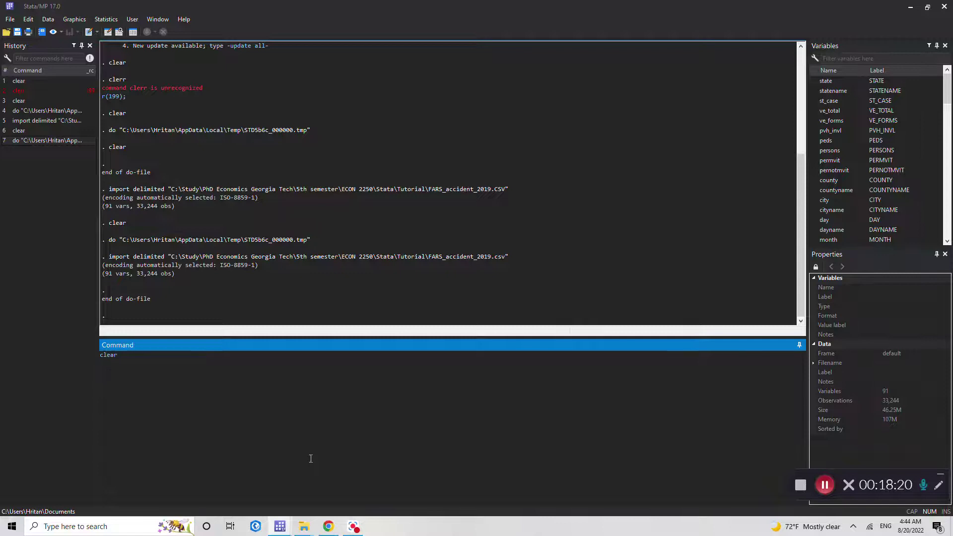
pyautogui.press('Return')
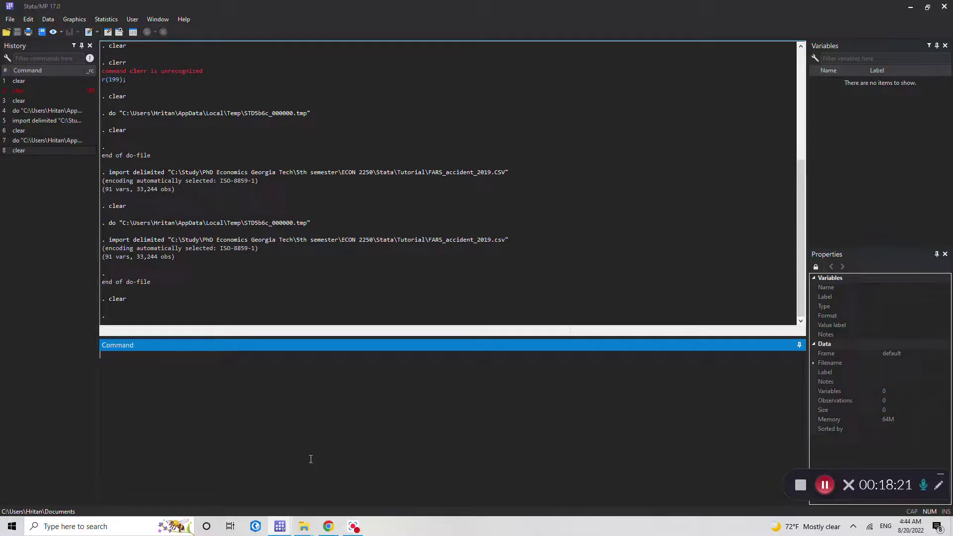
# Step: Try to run line 2 of the do-file with delimited misspelled as dlimited, and check the output in the main window
pyautogui.click(280, 525)
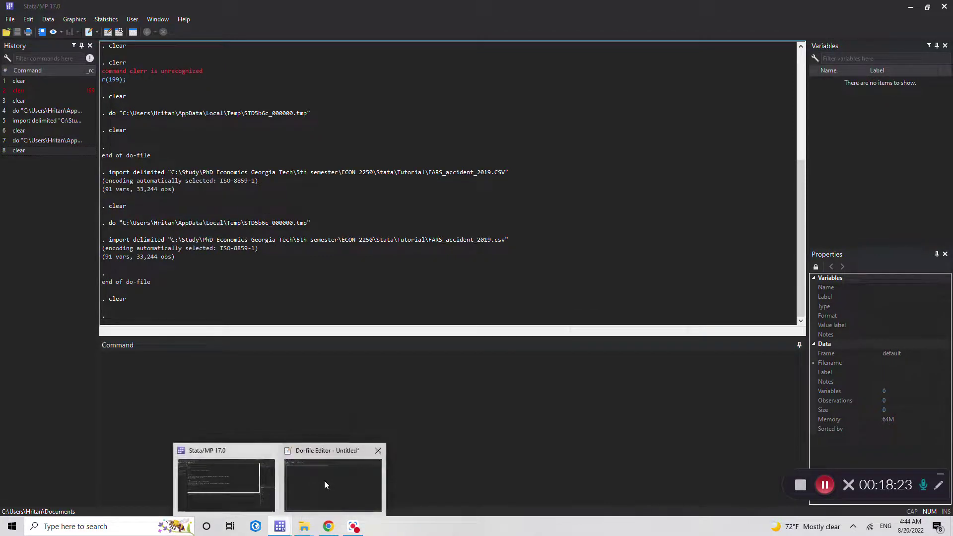
pyautogui.click(323, 480)
pyautogui.click(59, 67)
pyautogui.click(57, 67)
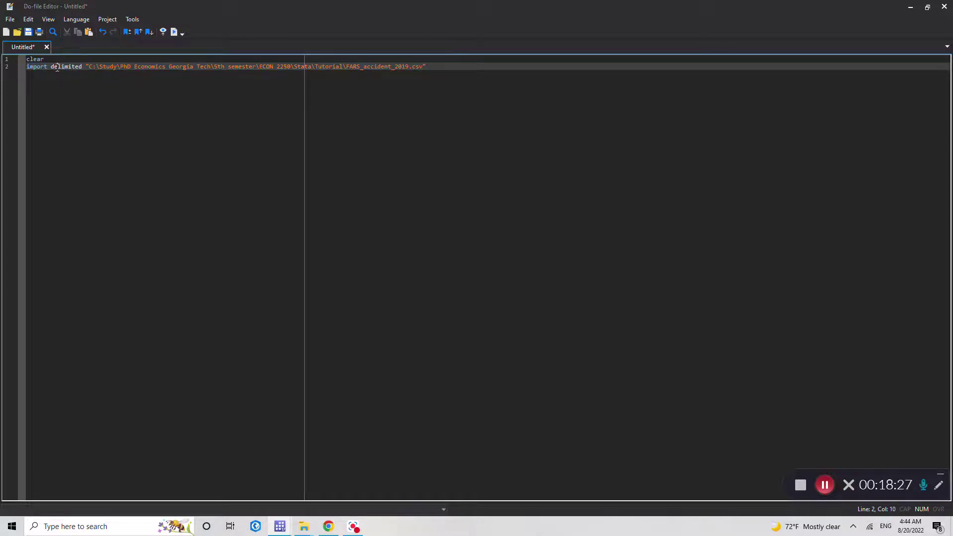
pyautogui.doubleClick(57, 68)
pyautogui.press('BackSpace')
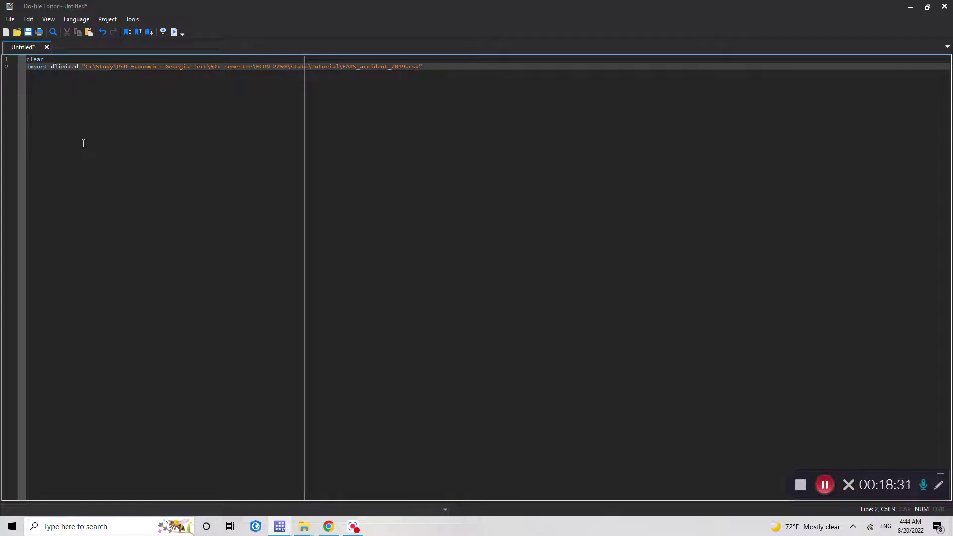
pyautogui.tripleClick(387, 65)
pyautogui.click(174, 32)
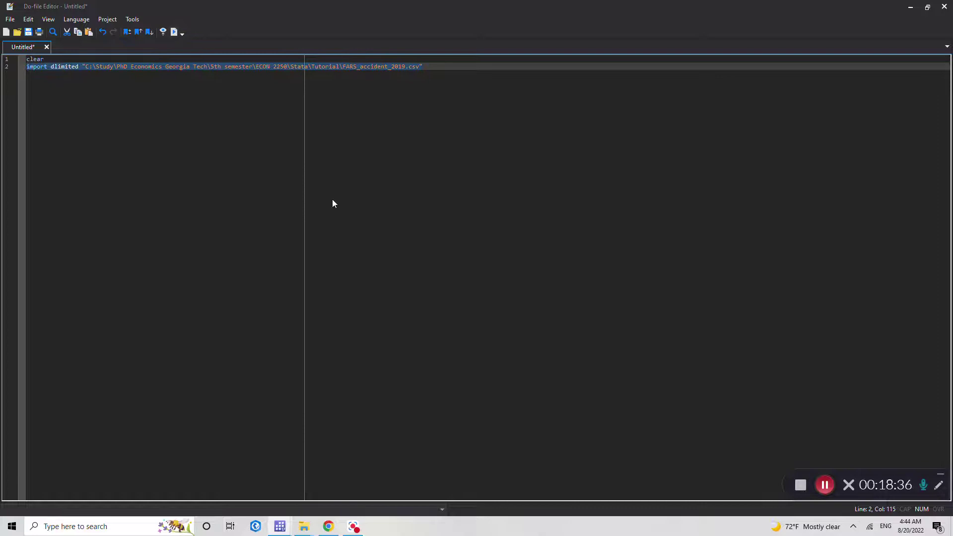
pyautogui.moveTo(279, 525)
pyautogui.click(235, 496)
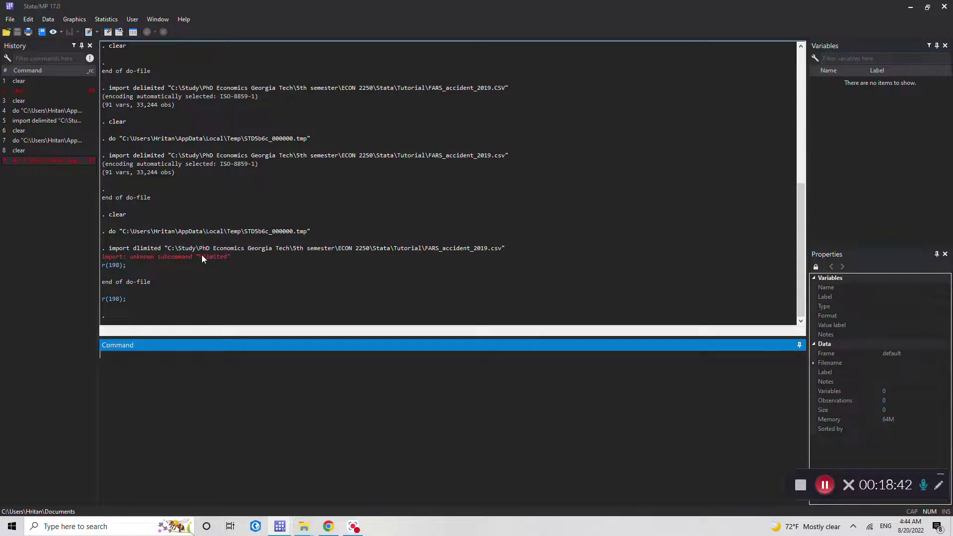
# Step: Run the clear command again in the main window following the misspelled import
pyautogui.click(253, 433)
pyautogui.write('clear')
pyautogui.press('Return')
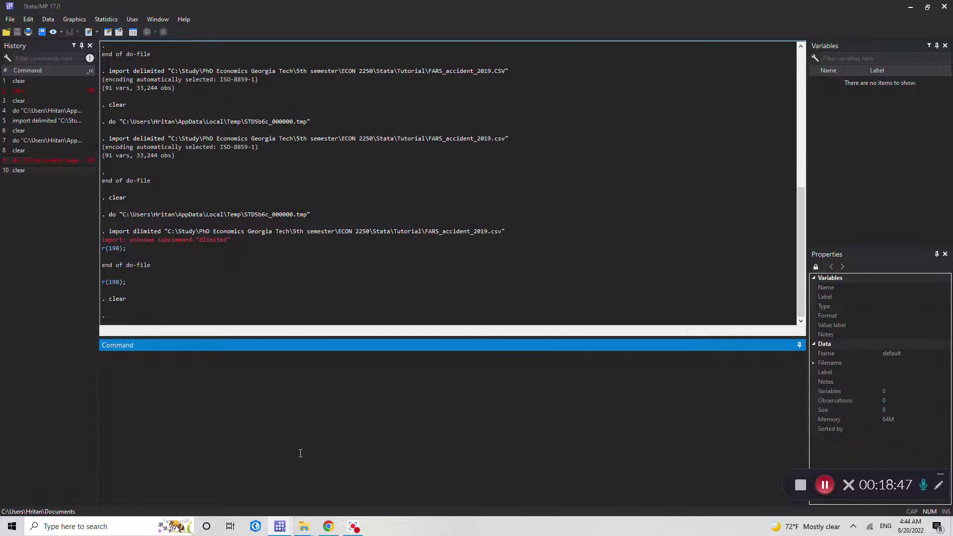
# Step: Correct dlimited to delimited on line 2 of the do-file and run that line
pyautogui.click(279, 527)
pyautogui.click(325, 481)
pyautogui.click(54, 67)
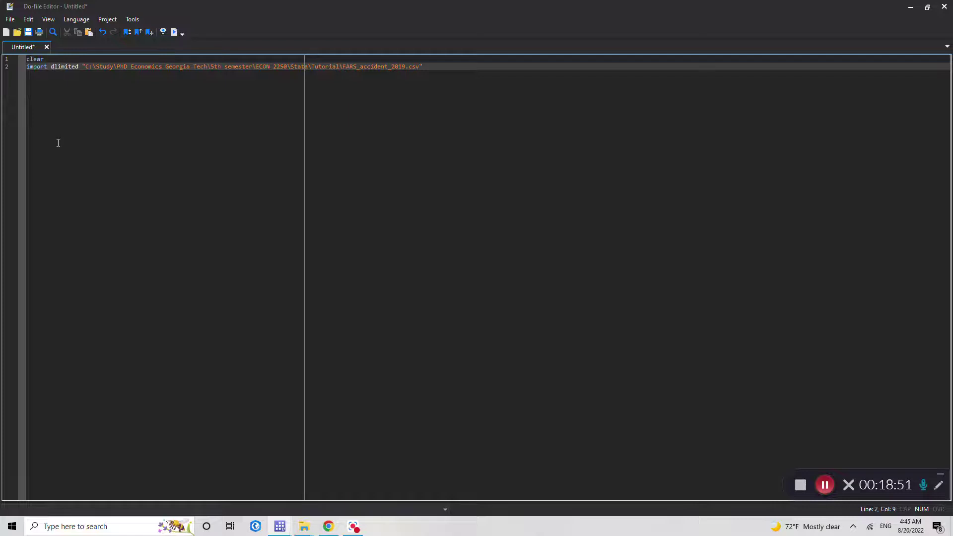
pyautogui.write('e')
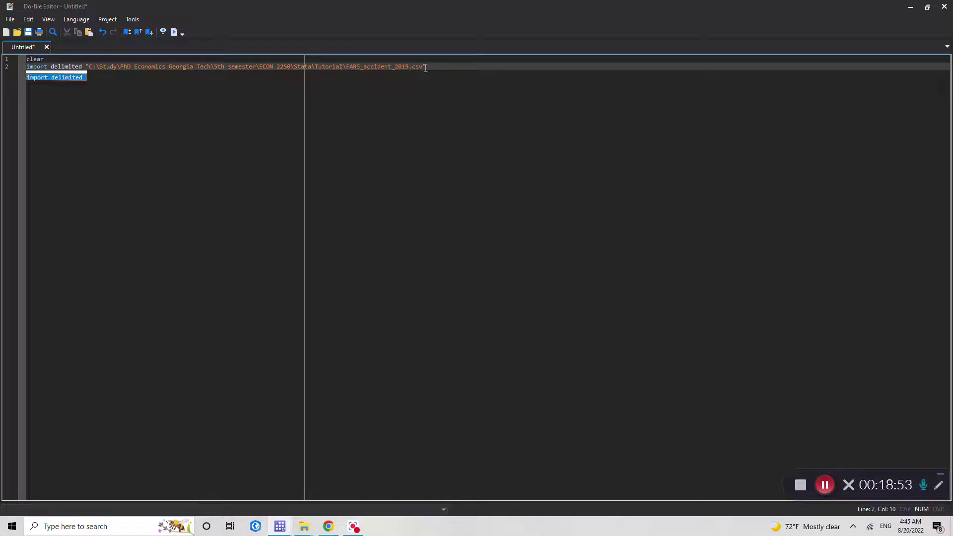
pyautogui.click(397, 67)
pyautogui.click(174, 32)
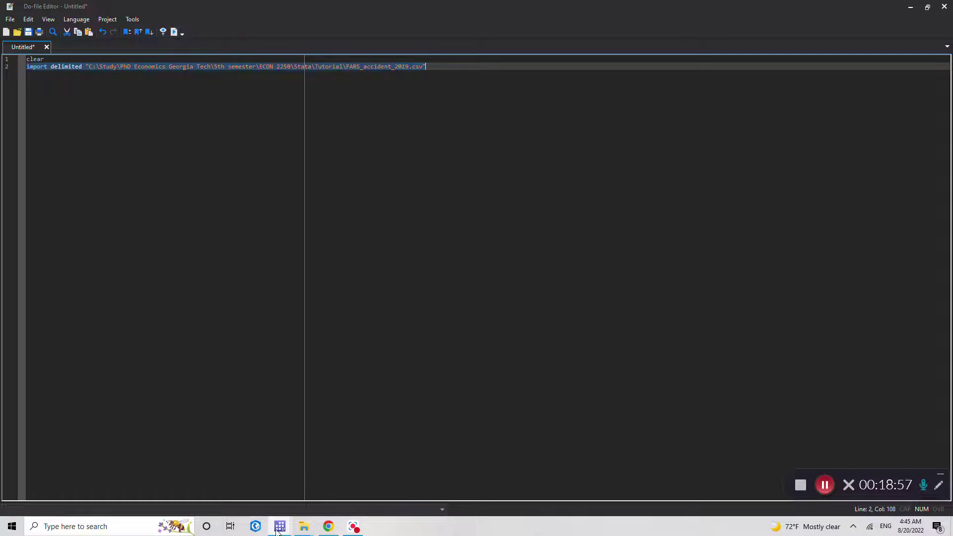
# Step: Review the import output in the main window and browse the accident dataset in the Data Editor
pyautogui.moveTo(278, 527)
pyautogui.click(215, 496)
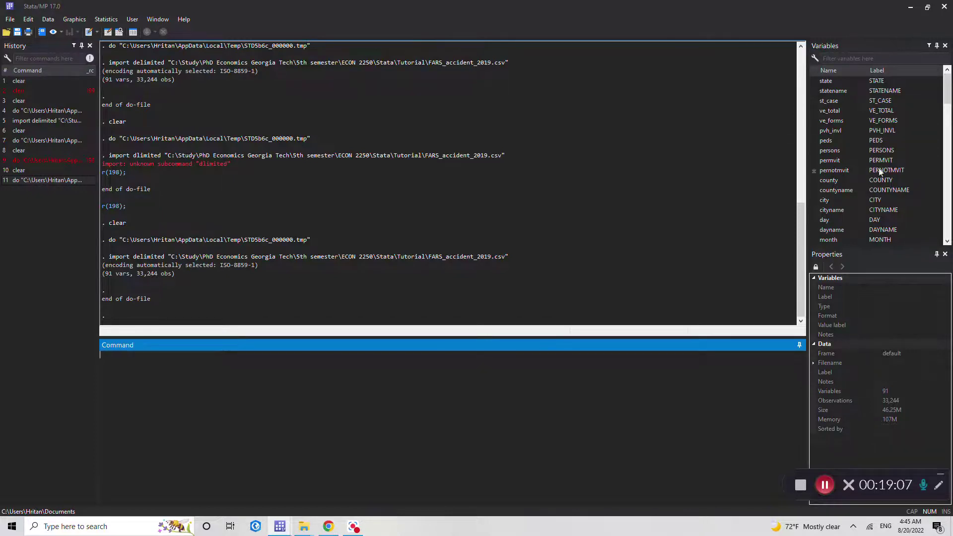
pyautogui.click(121, 32)
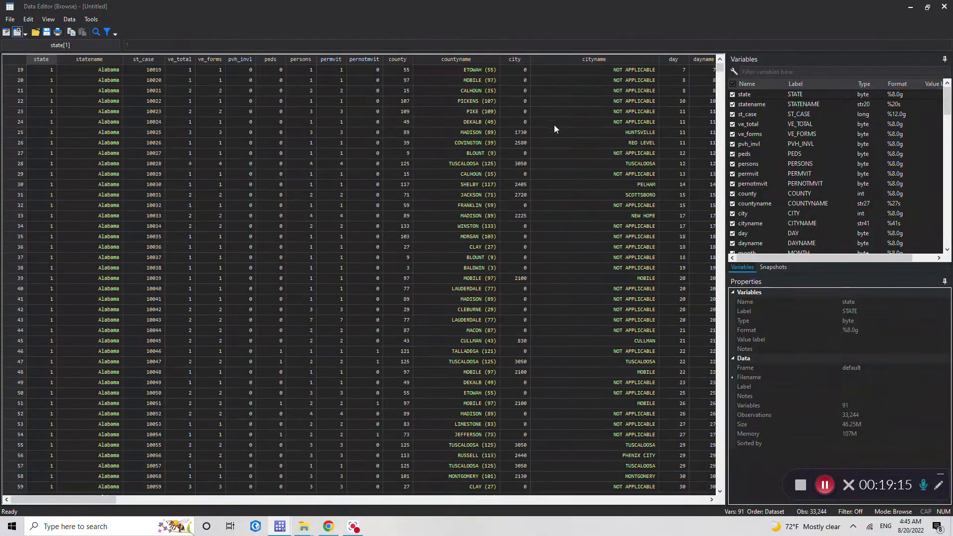
pyautogui.click(944, 7)
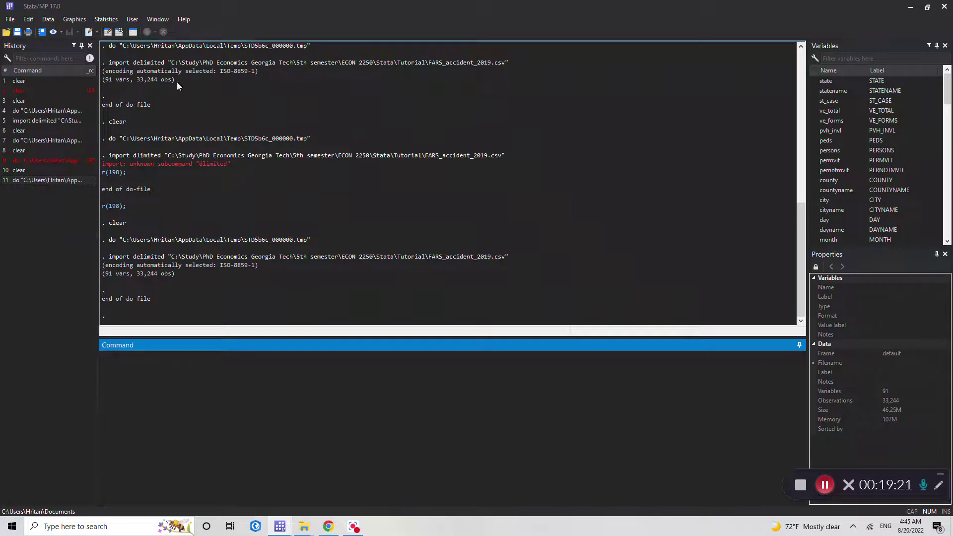
# Step: Add the command bro on line 3 of the do-file, run it alone, and close the data browser it opens
pyautogui.moveTo(281, 527)
pyautogui.click(320, 476)
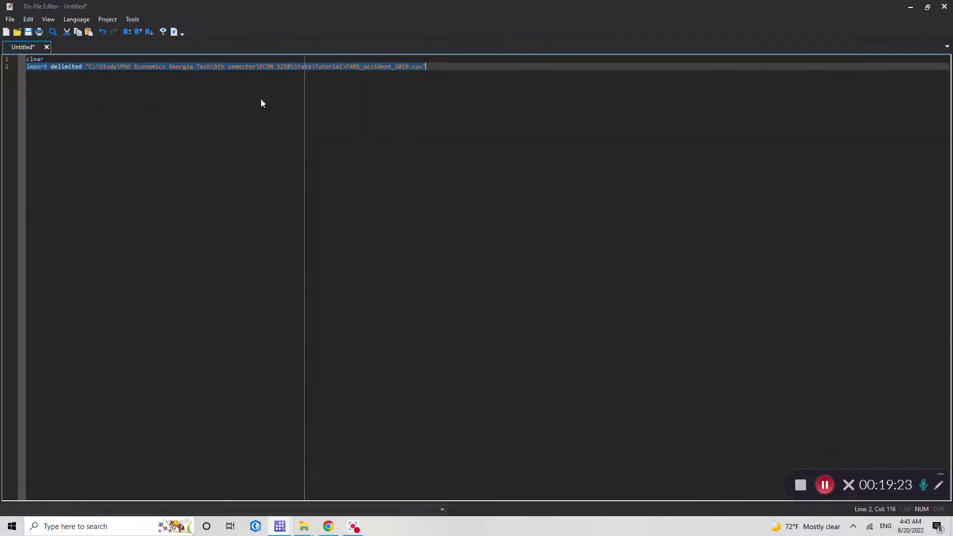
pyautogui.click(436, 67)
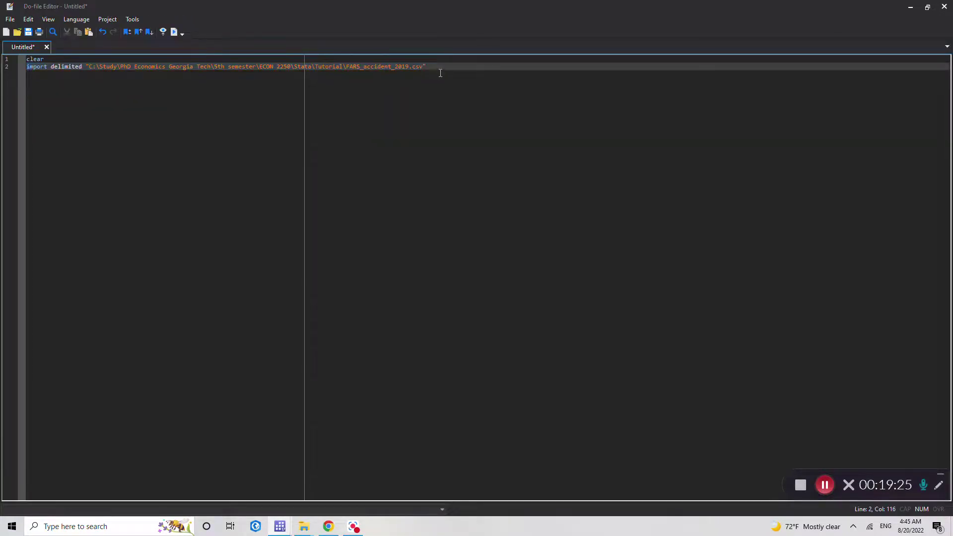
pyautogui.press('Return')
pyautogui.write('bro')
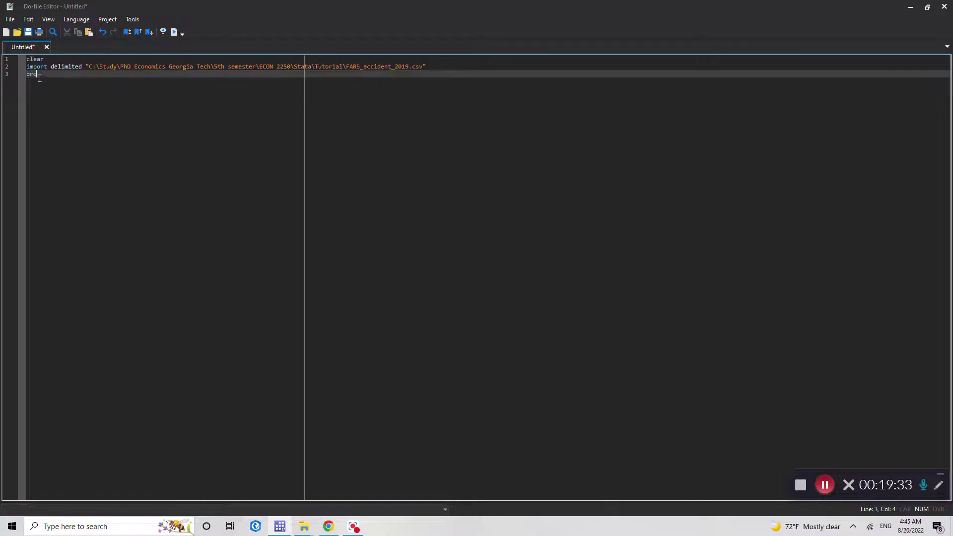
pyautogui.moveTo(30, 74); pyautogui.dragTo(34, 74)
pyautogui.click(173, 31)
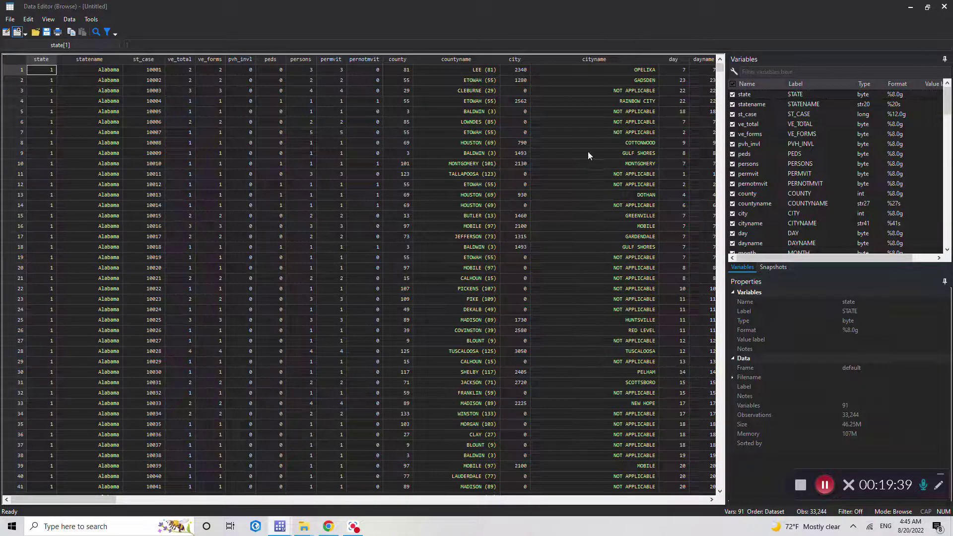
pyautogui.click(944, 7)
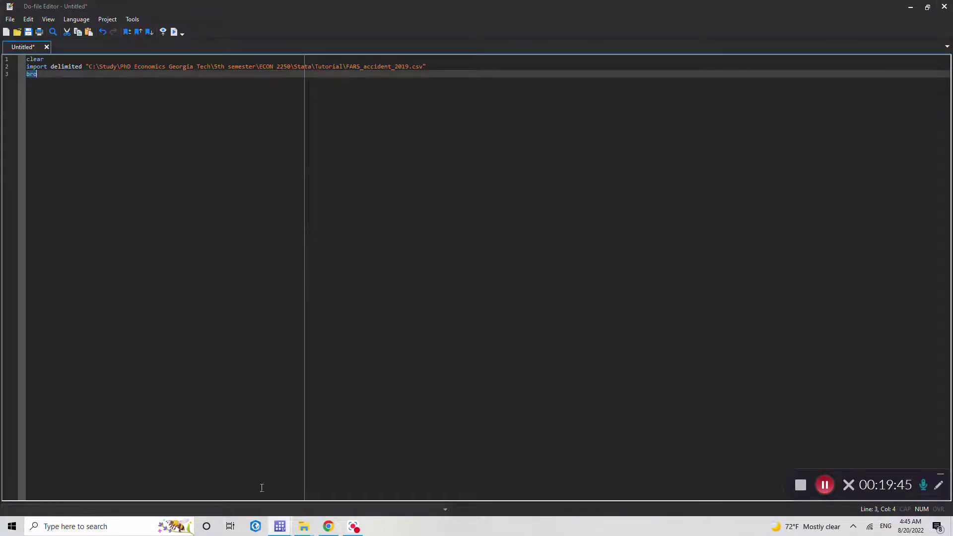
# Step: Examine the file formats that can be imported from the main window
pyautogui.click(279, 526)
pyautogui.click(220, 489)
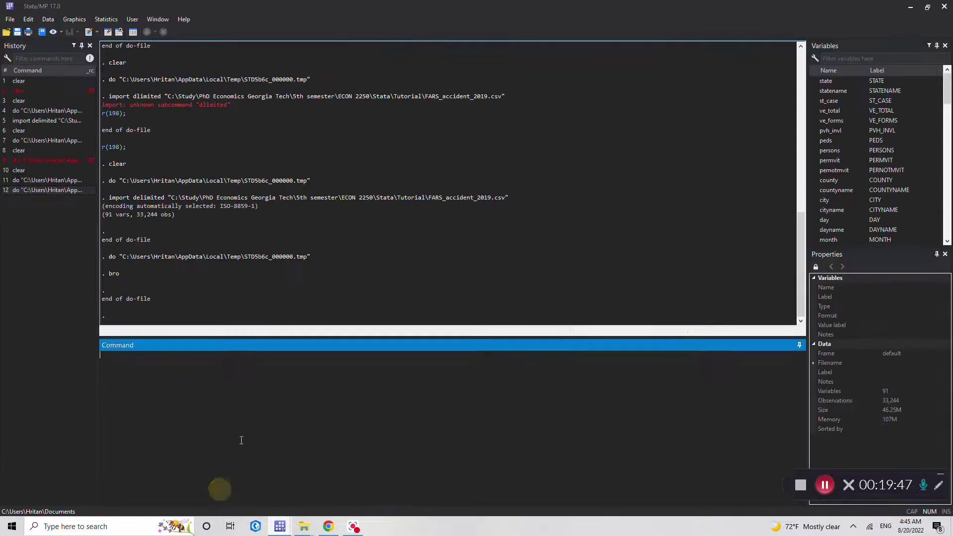
pyautogui.click(12, 21)
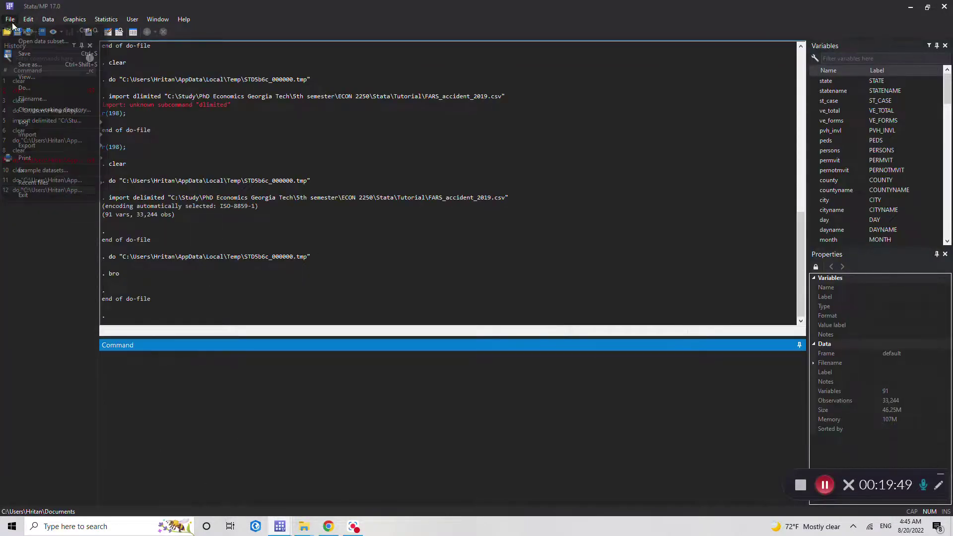
pyautogui.moveTo(59, 135)
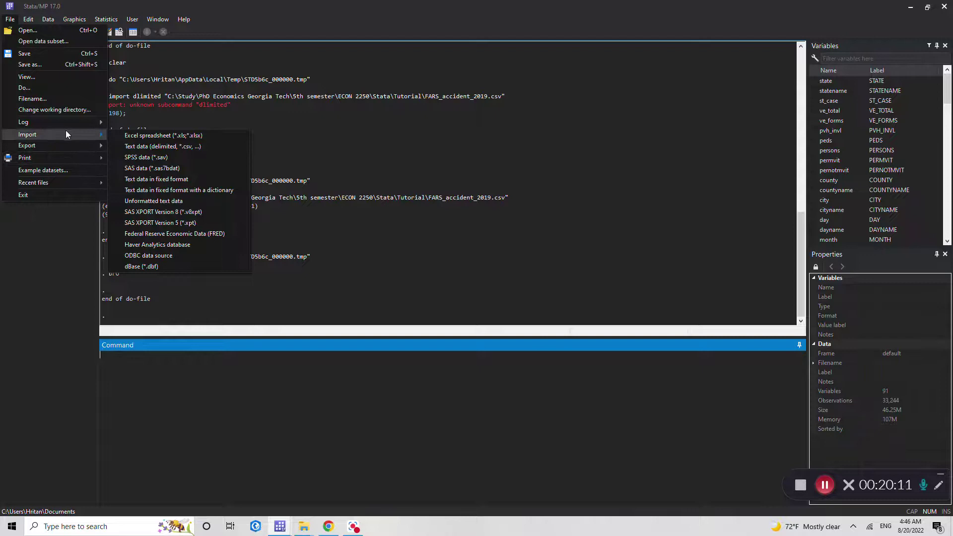
# Step: Clear the accident dataset from memory with the clear command in preparation for an Excel import
pyautogui.click(225, 436)
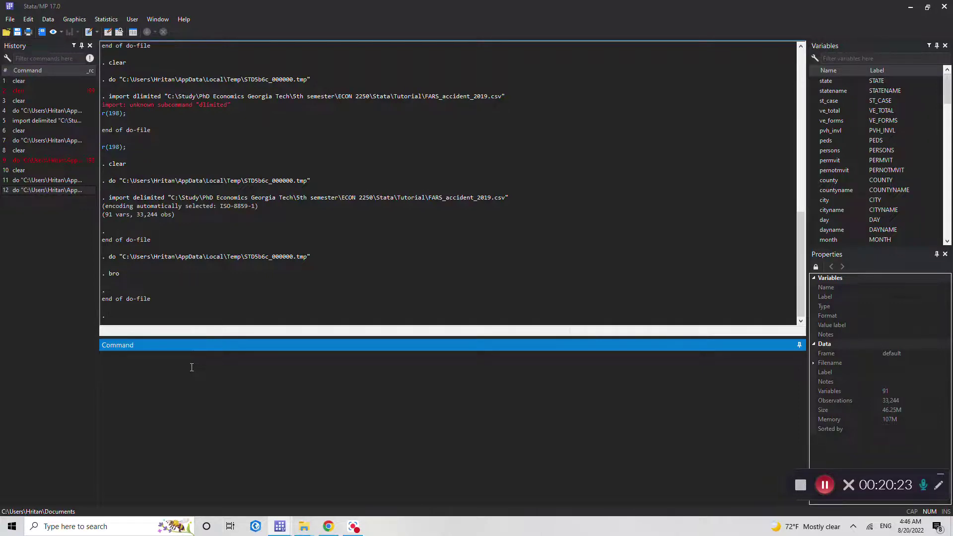
pyautogui.write('ear')
pyautogui.press('Return')
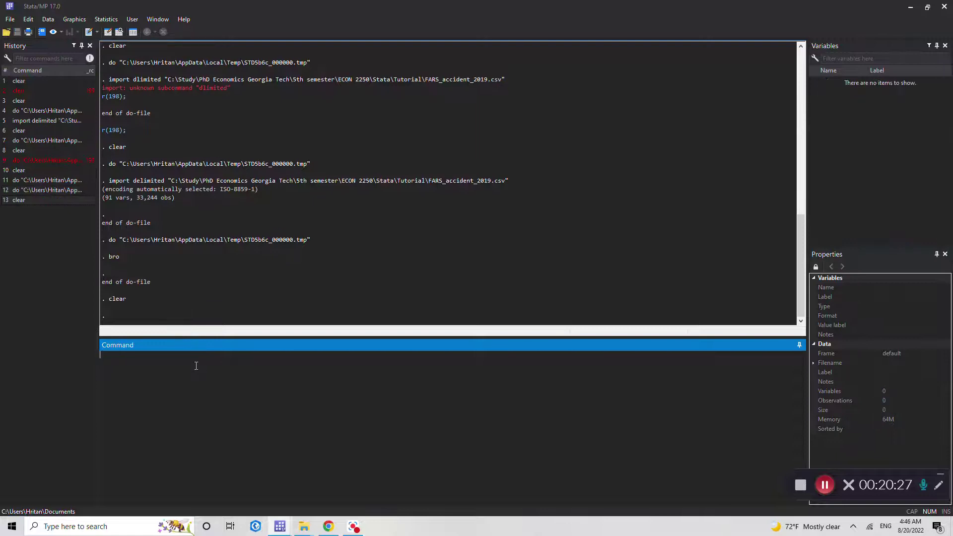
# Step: Start an Excel spreadsheet import and choose MCA_2001_public from the Tutorial folder as the source file
pyautogui.click(9, 20)
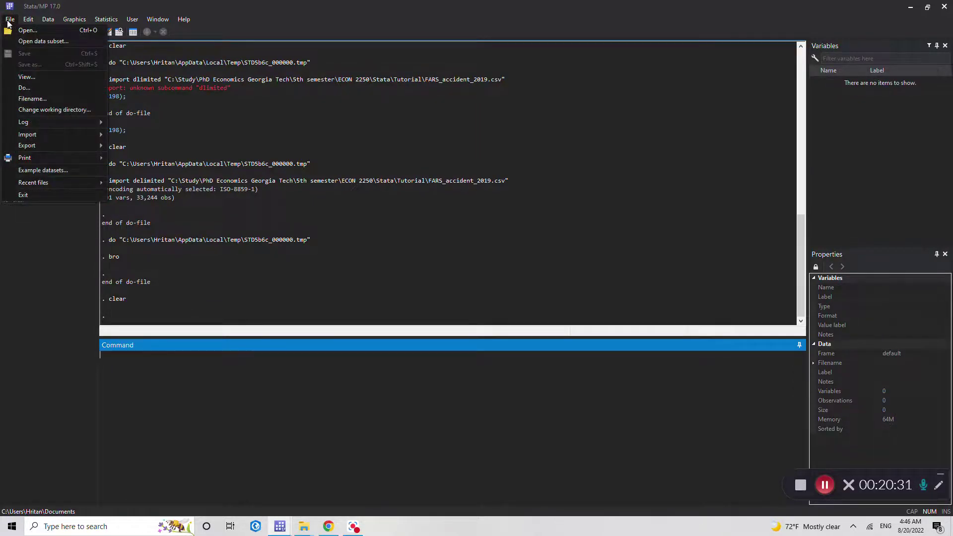
pyautogui.moveTo(38, 135)
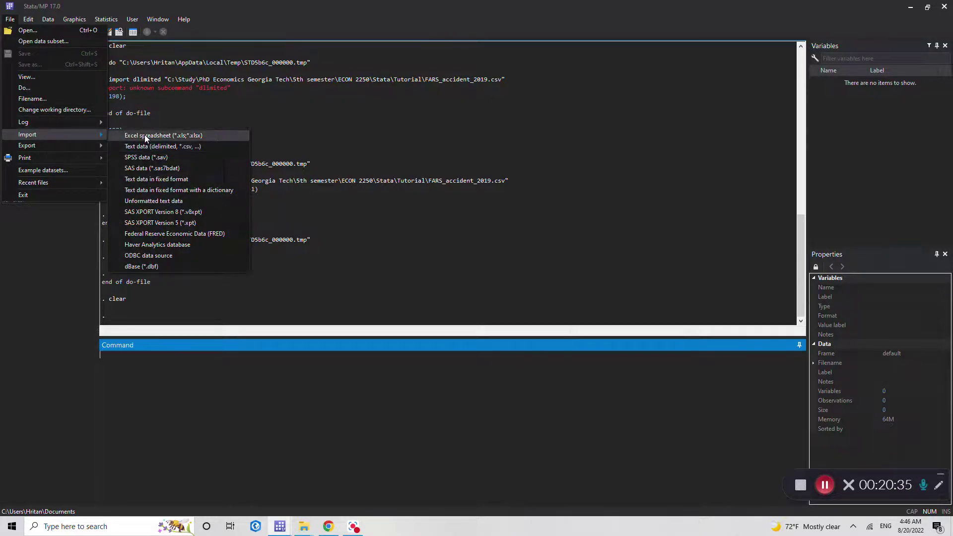
pyautogui.click(198, 139)
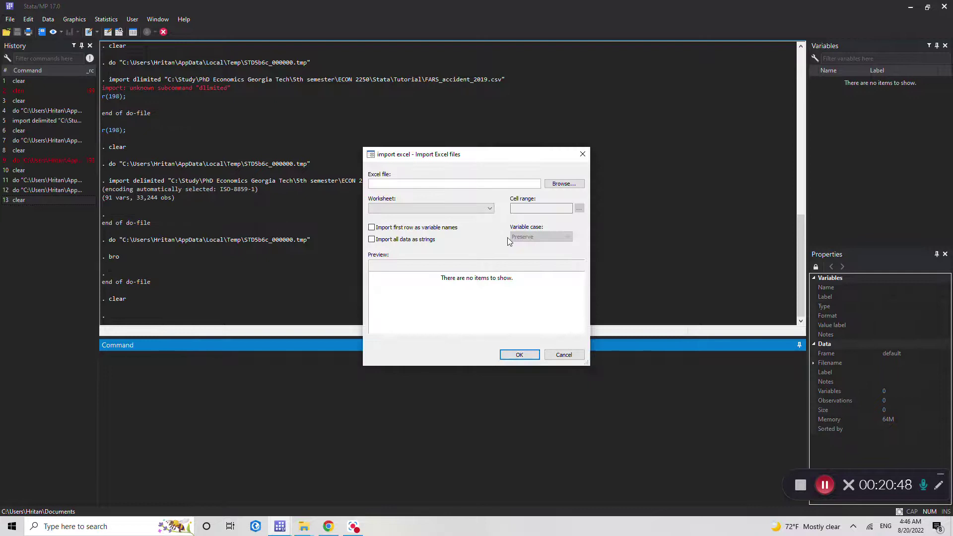
pyautogui.click(560, 185)
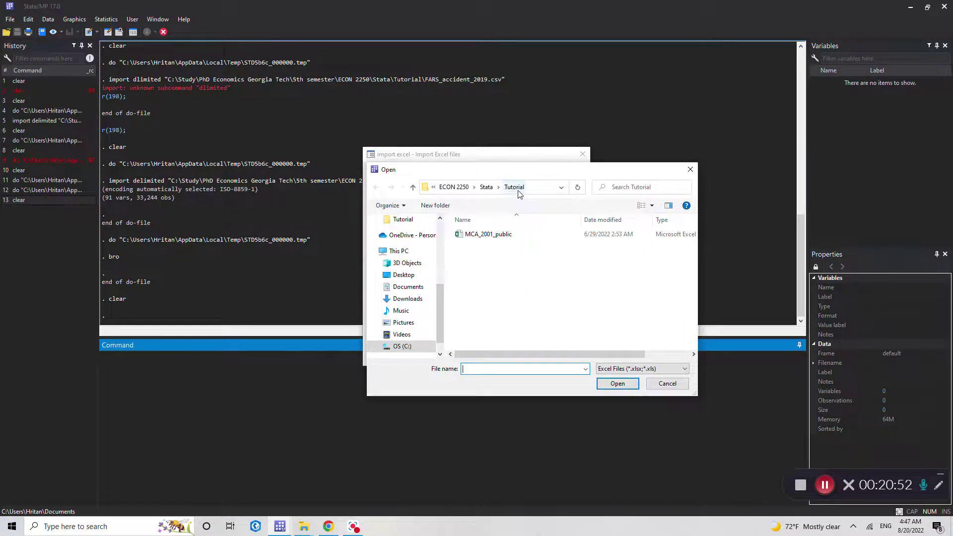
pyautogui.doubleClick(502, 235)
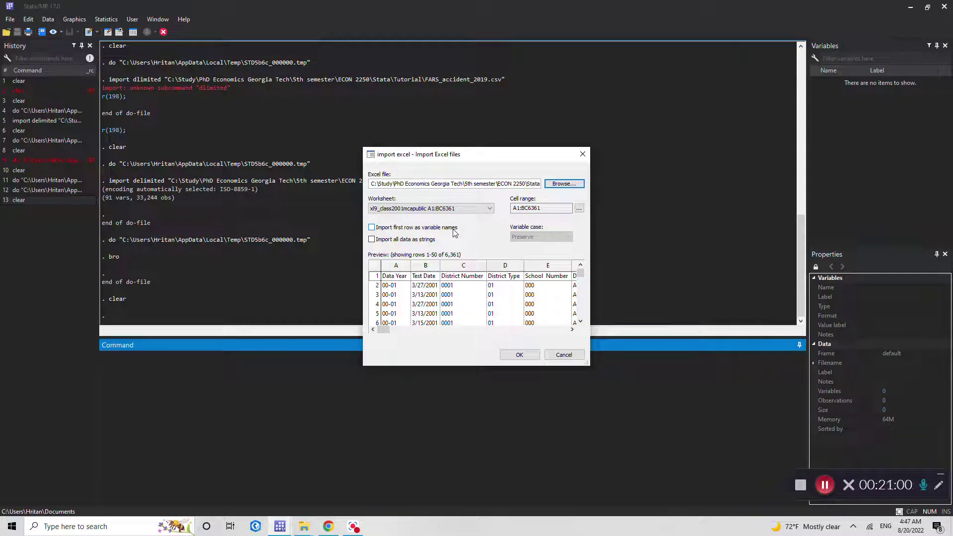
# Step: Import the first row as variable names, try the Lower and Upper variable cases, return to Preserve, and run the Excel import
pyautogui.click(372, 228)
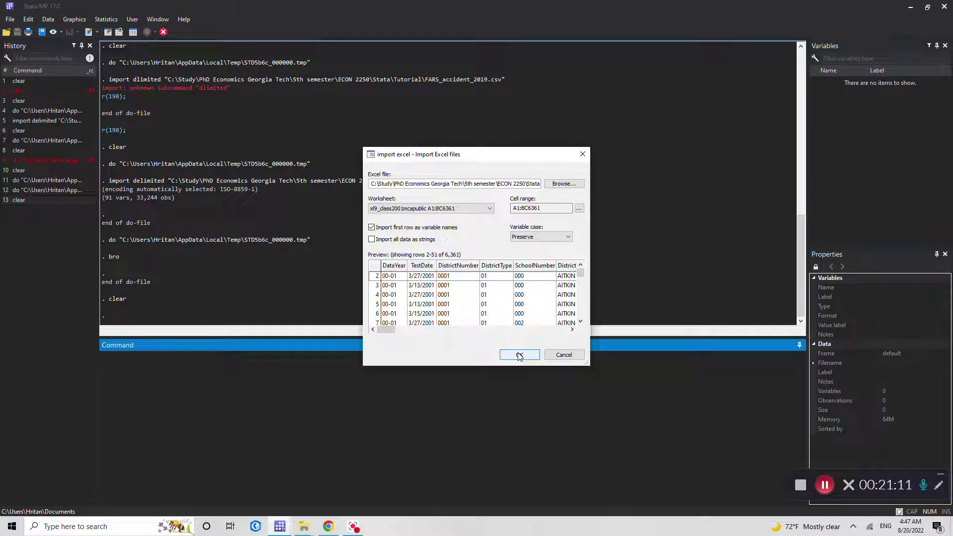
pyautogui.click(536, 238)
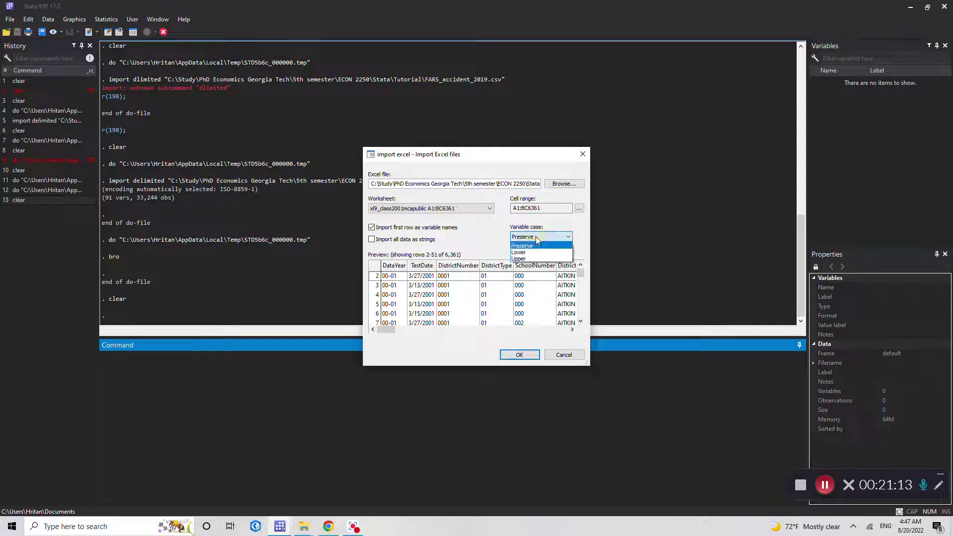
pyautogui.click(536, 238)
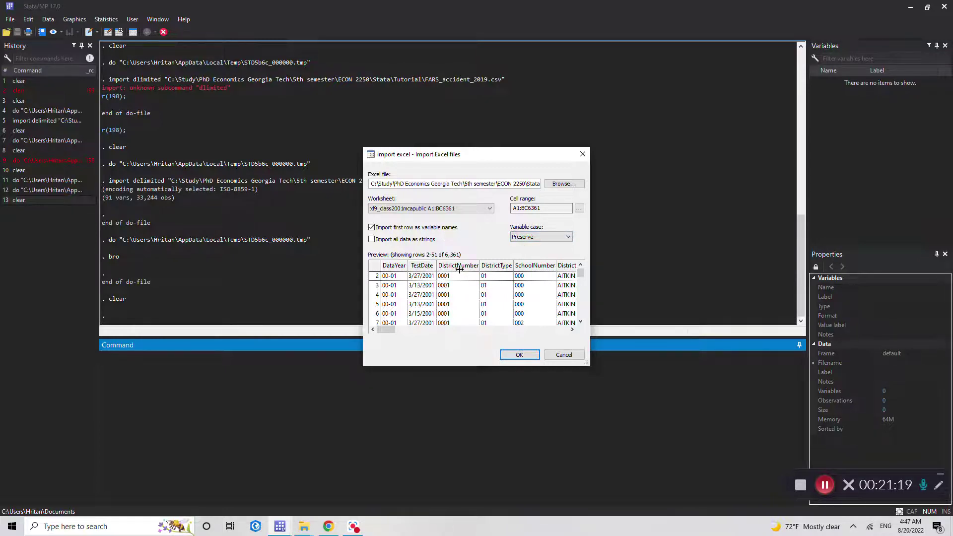
pyautogui.click(531, 240)
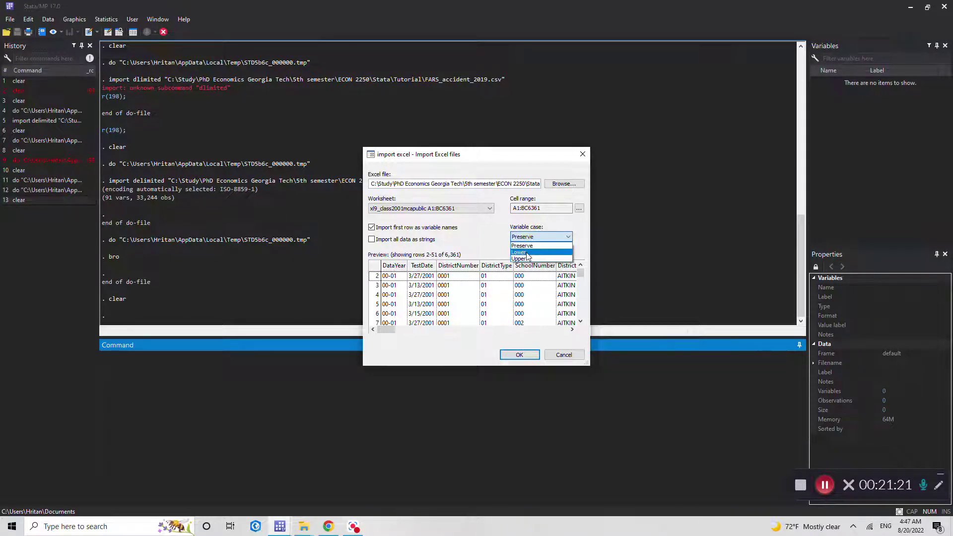
pyautogui.click(527, 255)
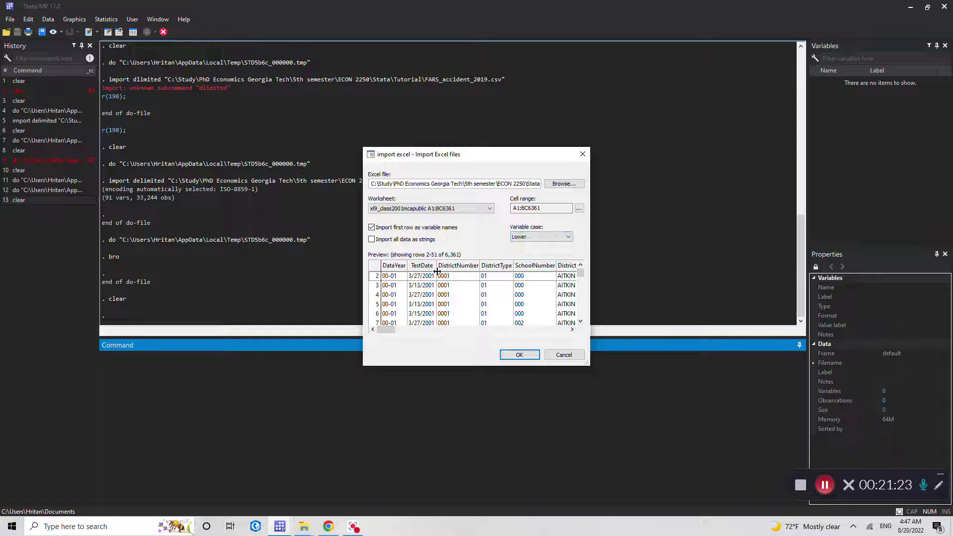
pyautogui.click(534, 237)
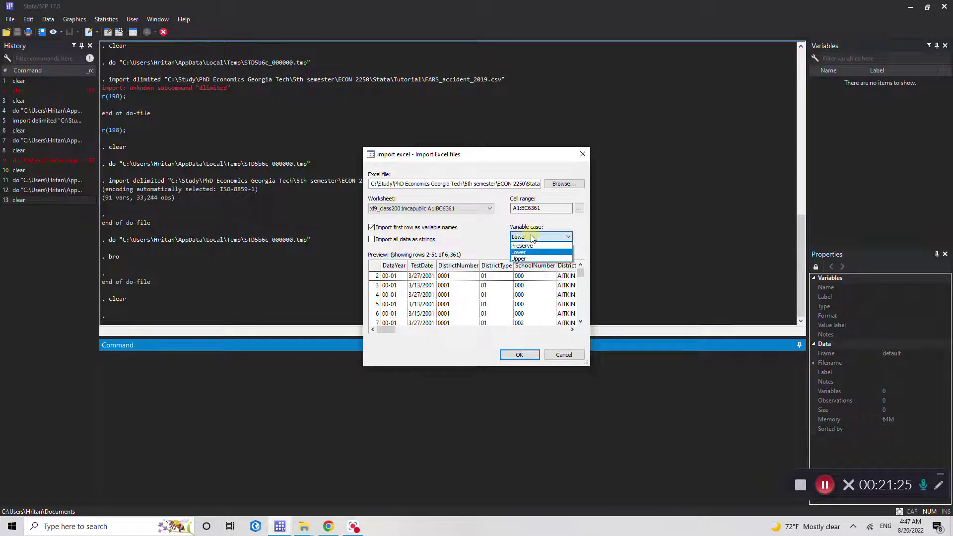
pyautogui.click(528, 262)
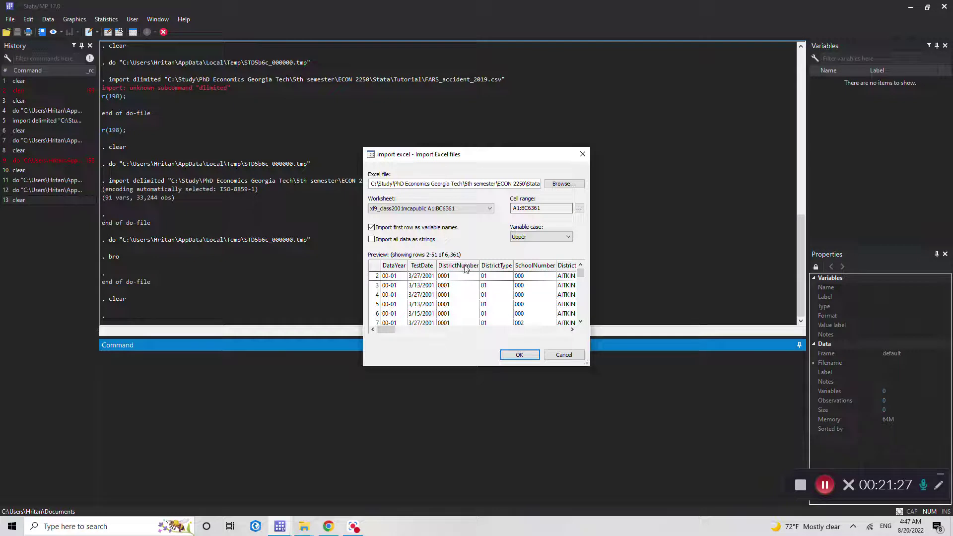
pyautogui.click(521, 238)
pyautogui.click(523, 246)
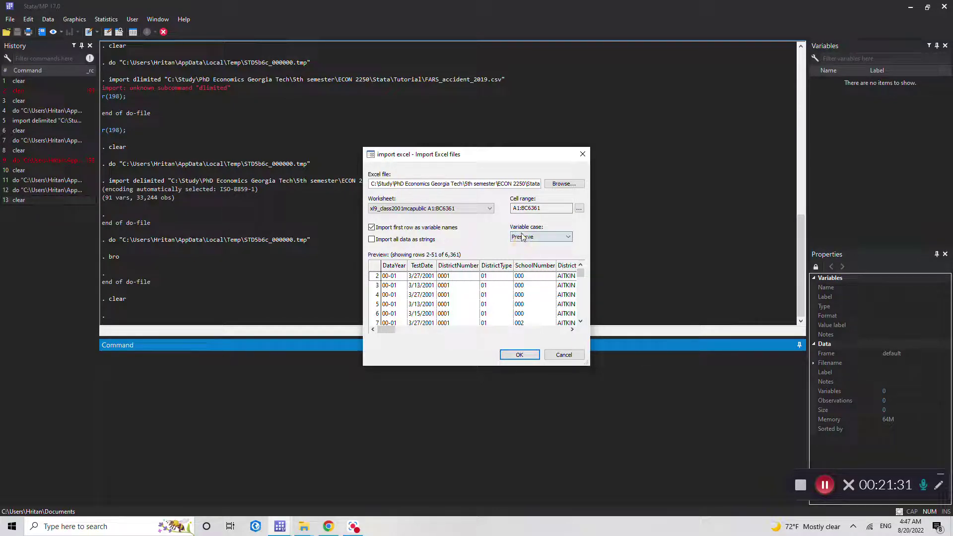
pyautogui.click(517, 356)
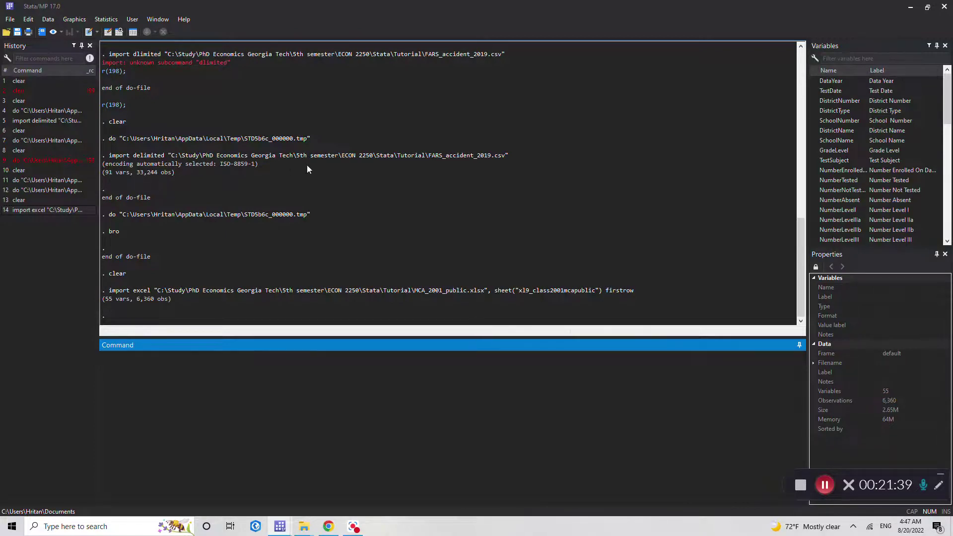
# Step: Browse the imported MCA data with the bro command, look across its columns, and close the data browser
pyautogui.write('ro')
pyautogui.press('Return')
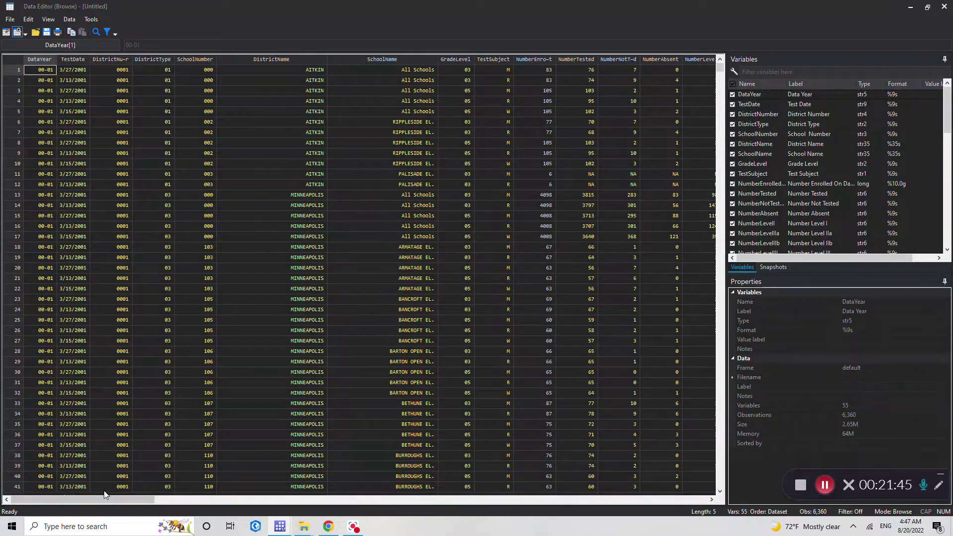
pyautogui.moveTo(101, 501)
pyautogui.mouseDown()
pyautogui.moveTo(308, 499)
pyautogui.moveTo(90, 499)
pyautogui.mouseUp()
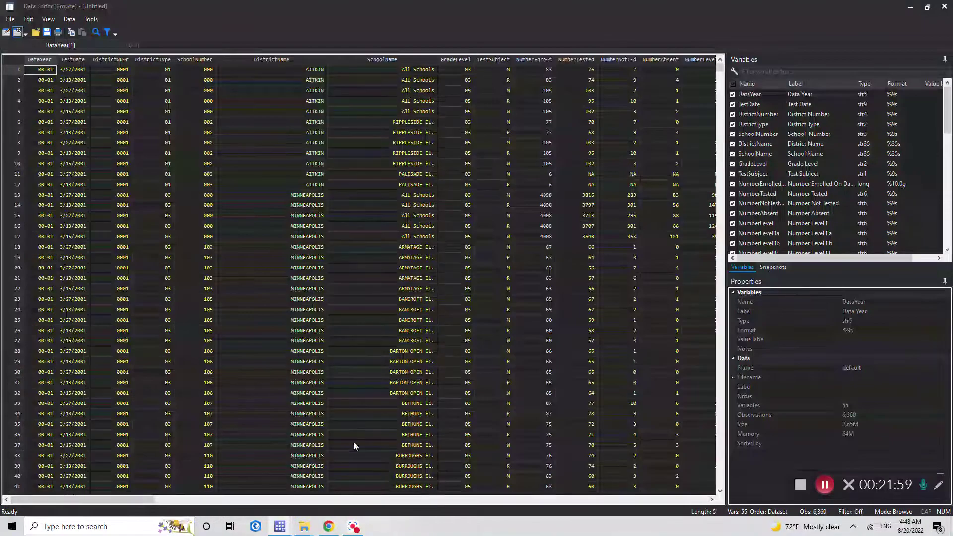
pyautogui.moveTo(152, 500); pyautogui.dragTo(321, 500)
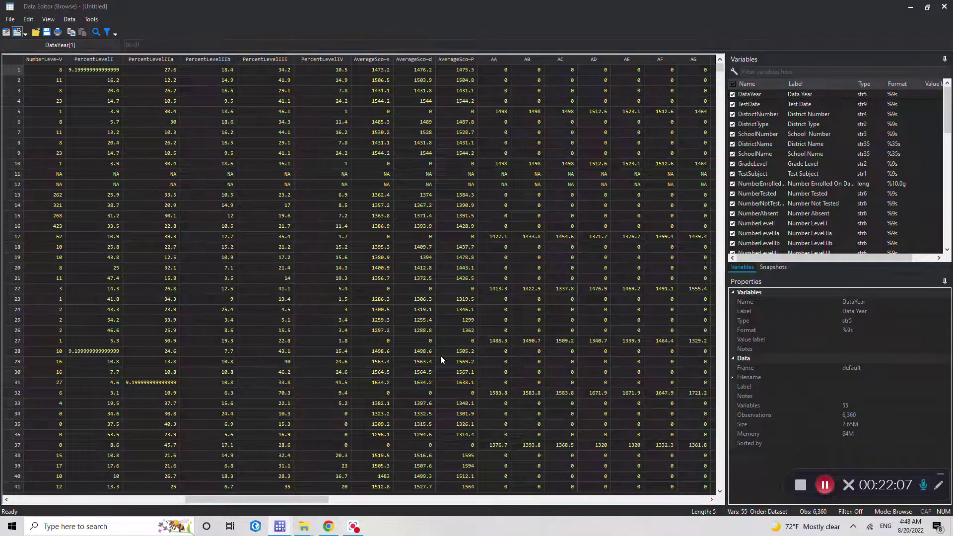
pyautogui.click(944, 6)
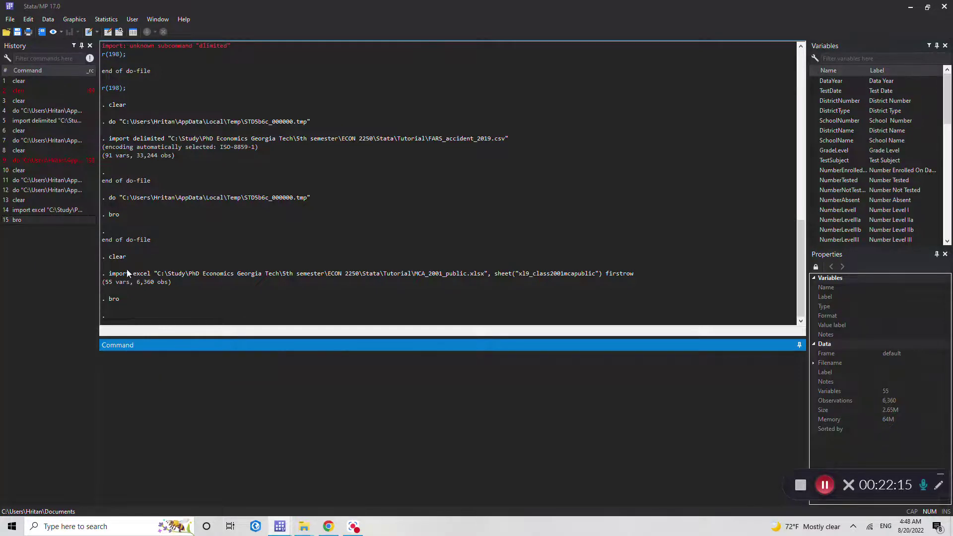
# Step: Clear the imported MCA dataset from memory with the clear command
pyautogui.click(145, 370)
pyautogui.write('clear')
pyautogui.press('Return')
# Step: Begin line 4 of the do-file with the import excel command and an opening quotation mark for the file path
pyautogui.moveTo(280, 526)
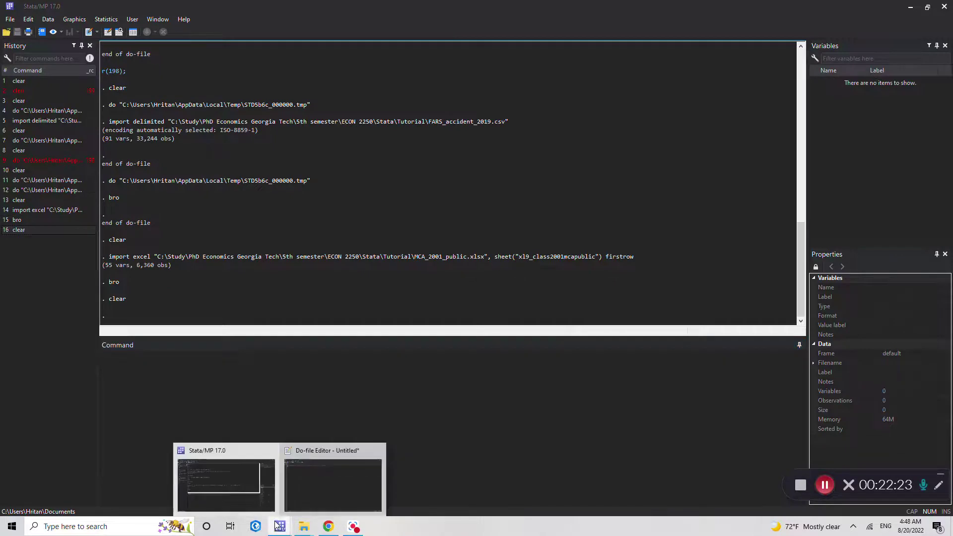
pyautogui.click(340, 476)
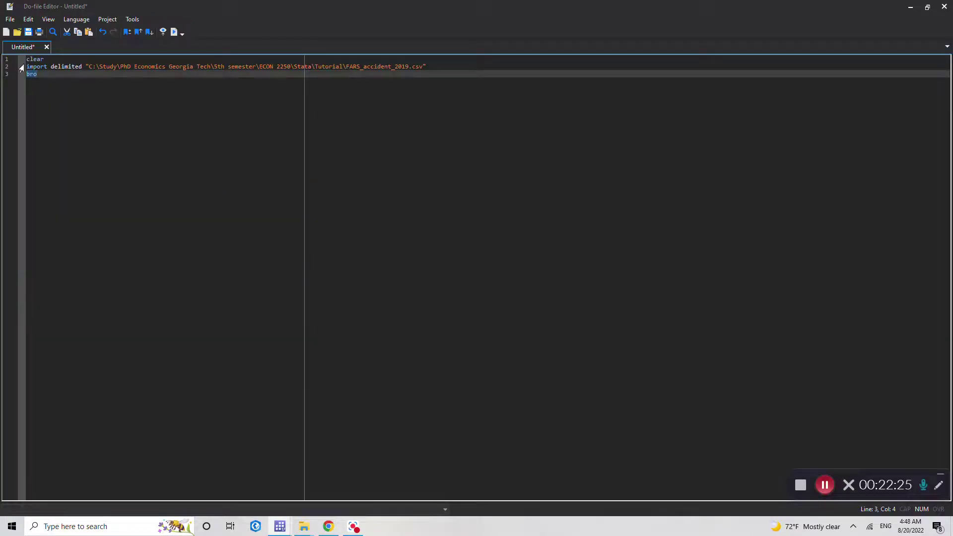
pyautogui.click(58, 80)
pyautogui.press('Return')
pyautogui.write('import')
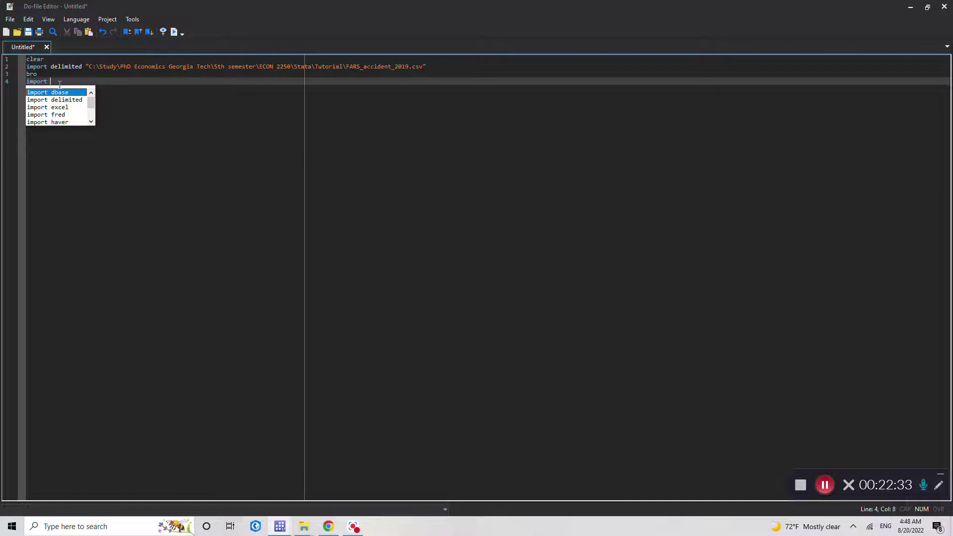
pyautogui.click(60, 108)
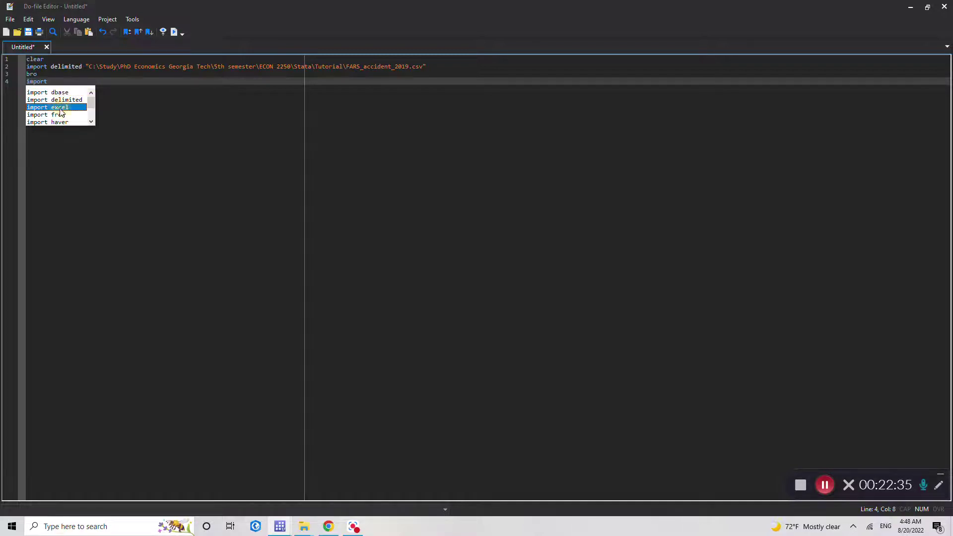
pyautogui.doubleClick(79, 108)
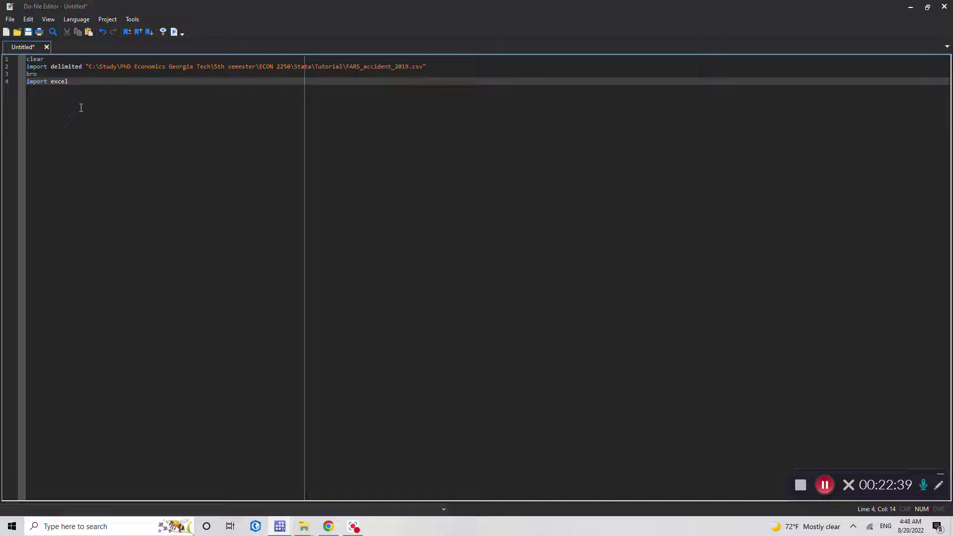
pyautogui.write('"')
# Step: Open the properties of the MCA_2001_public Excel workbook in the Tutorial folder and copy its location path
pyautogui.moveTo(304, 526)
pyautogui.moveTo(368, 453)
pyautogui.click(295, 486)
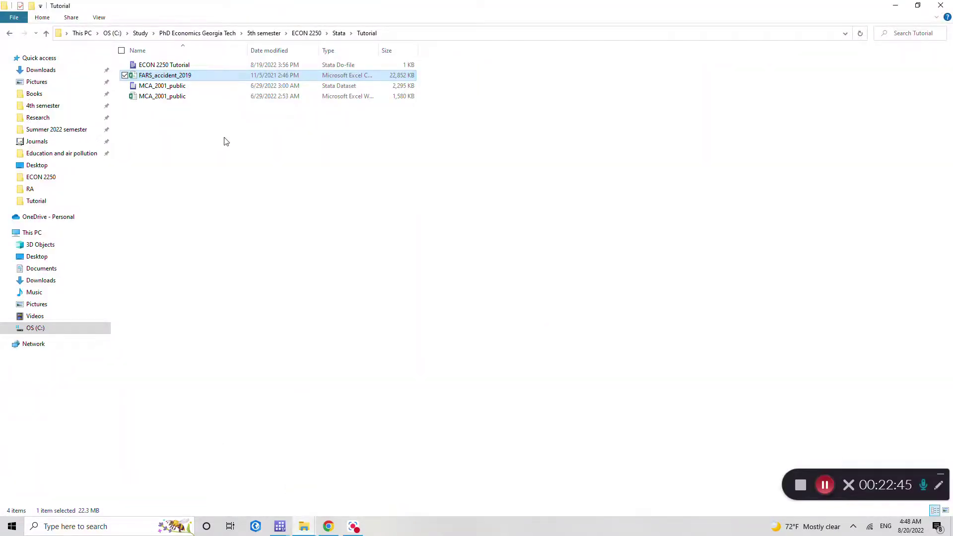
pyautogui.click(170, 98)
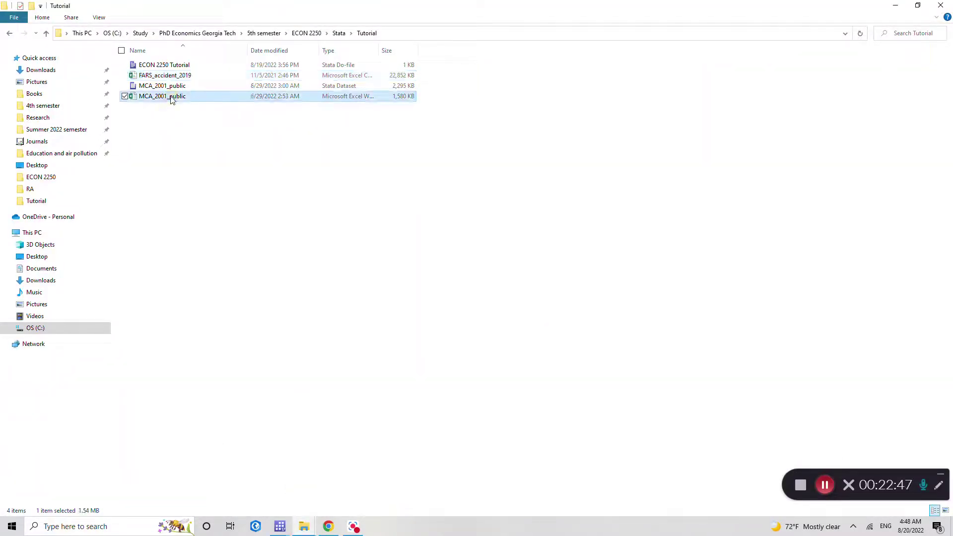
pyautogui.rightClick(172, 99)
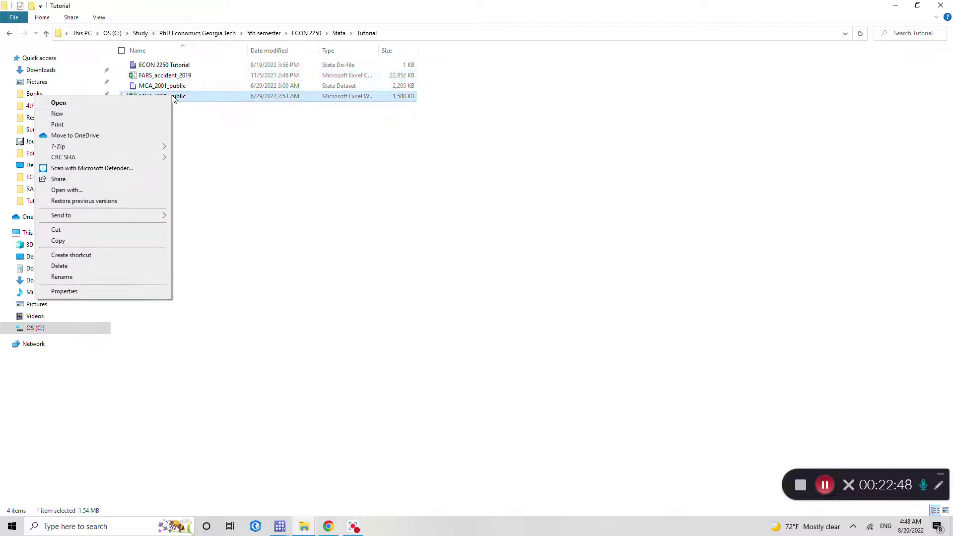
pyautogui.click(141, 291)
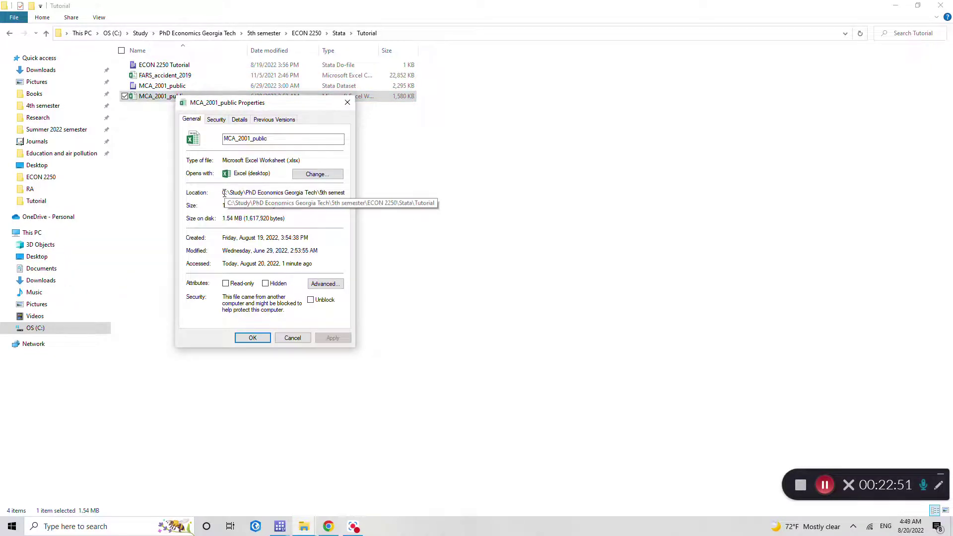
pyautogui.moveTo(226, 195); pyautogui.dragTo(376, 193)
pyautogui.hotkey('ctrl', 'c')
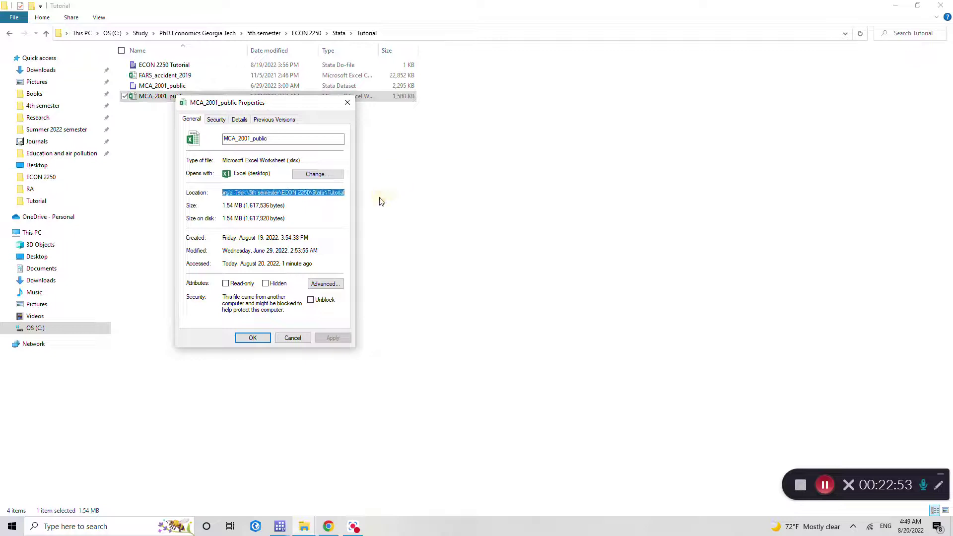
# Step: Paste the Tutorial folder path inside the quotes of the import excel command and end it with a backslash
pyautogui.click(280, 526)
pyautogui.click(326, 487)
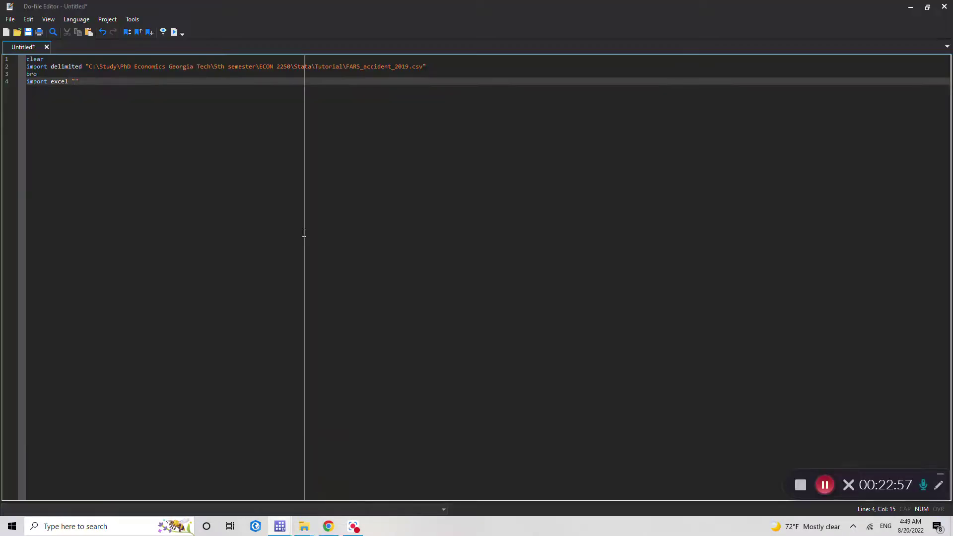
pyautogui.hotkey('ctrl', 'v')
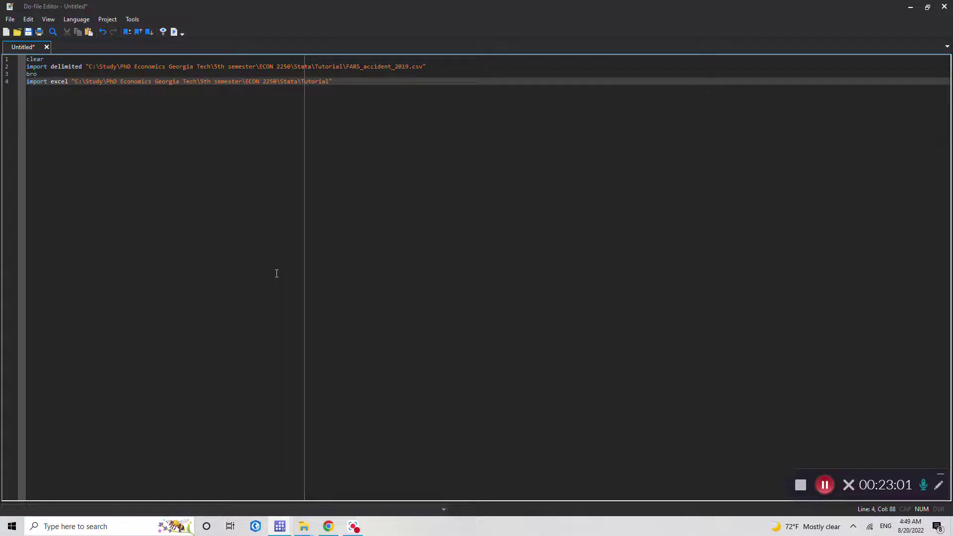
pyautogui.write('\\')
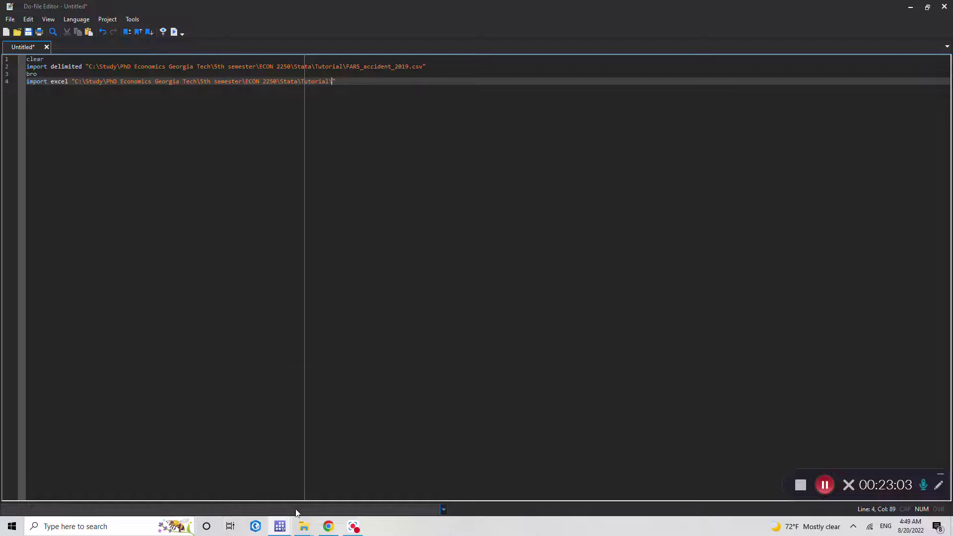
# Step: Copy the workbook's name MCA_2001_public from the Tutorial folder and append it, followed by a period, to the import excel path
pyautogui.click(303, 525)
pyautogui.click(262, 474)
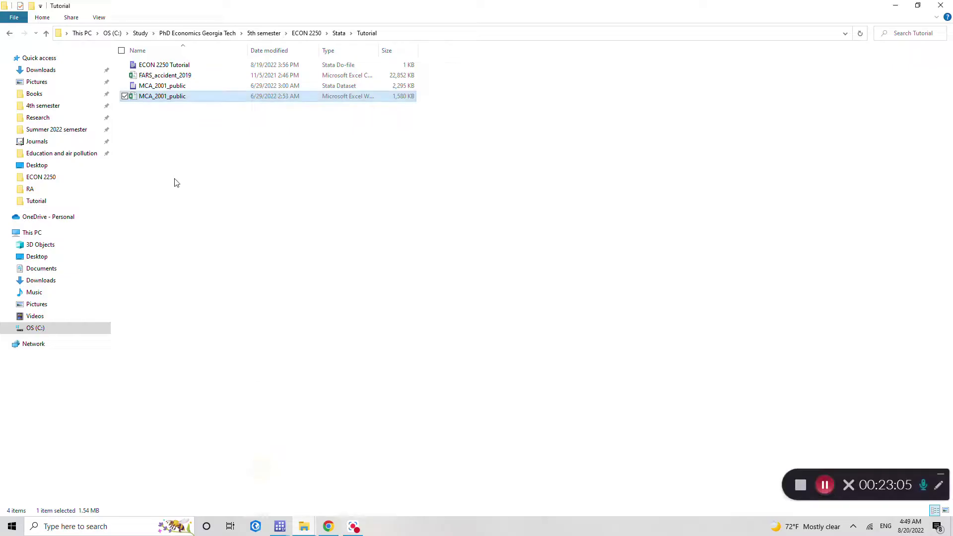
pyautogui.click(172, 97)
pyautogui.hotkey('ctrl', 'c')
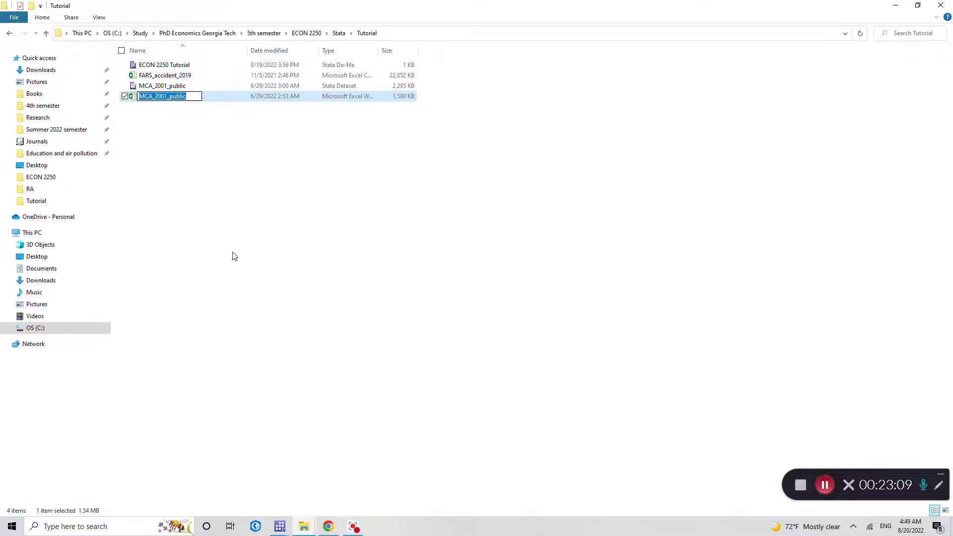
pyautogui.click(305, 527)
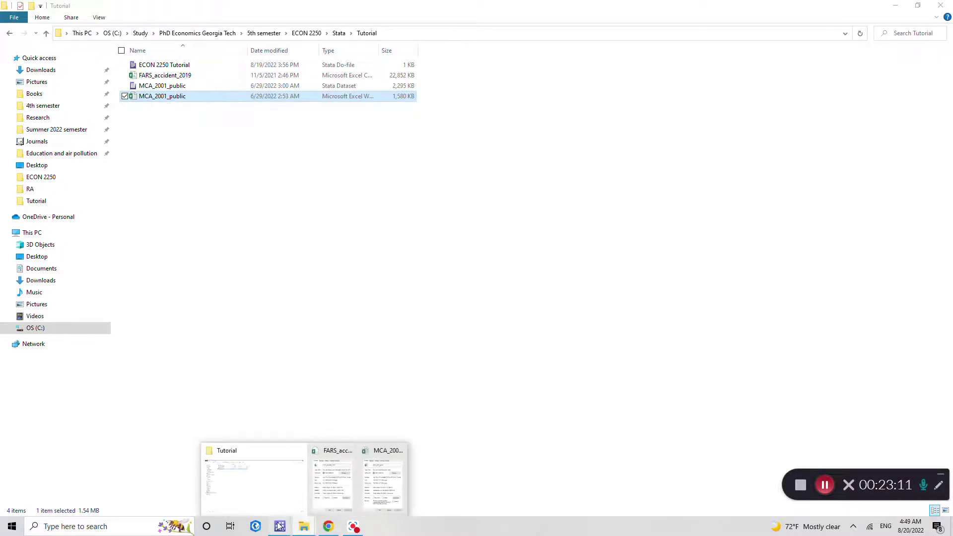
pyautogui.moveTo(280, 526)
pyautogui.click(329, 481)
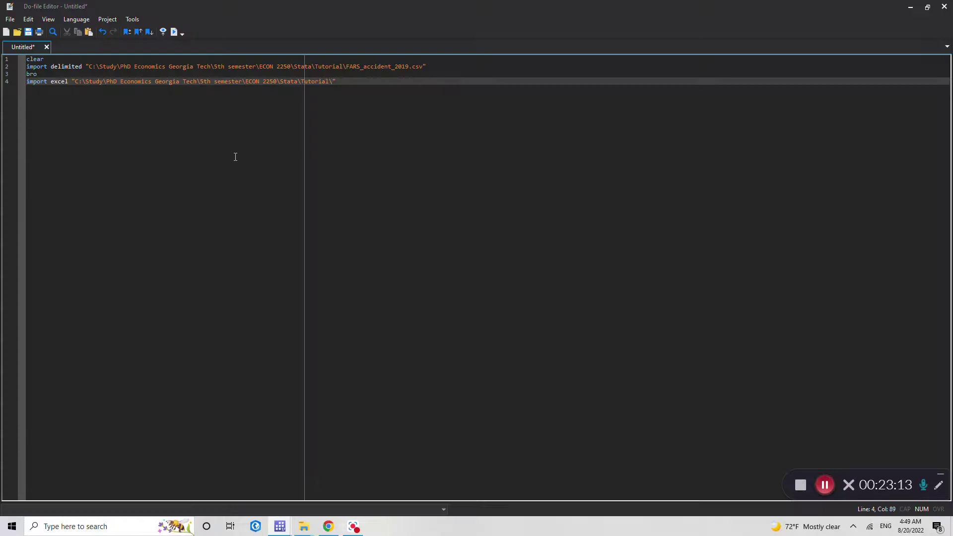
pyautogui.hotkey('ctrl', 'v')
# Step: Check the workbook's file type in its properties, close them, and add the extension xls to the import excel path
pyautogui.moveTo(304, 526)
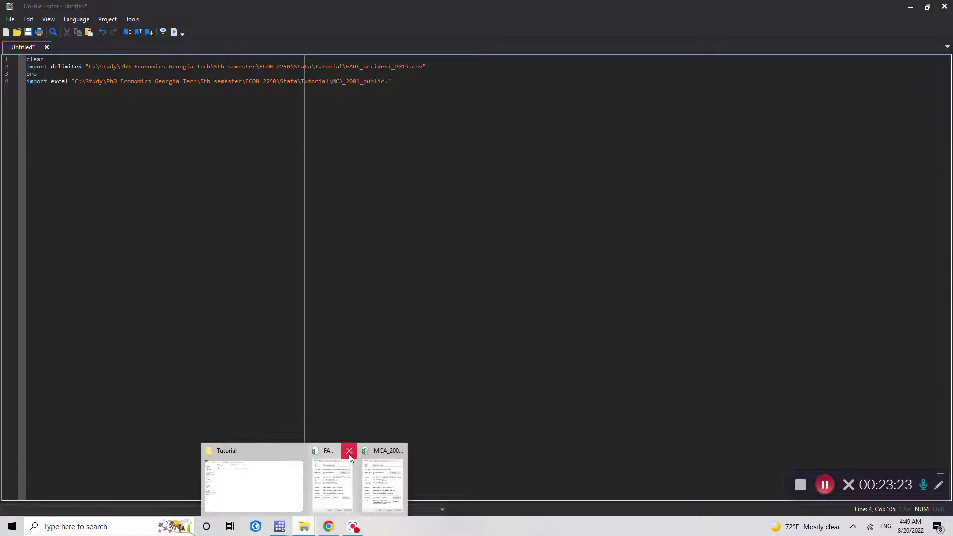
pyautogui.moveTo(352, 453)
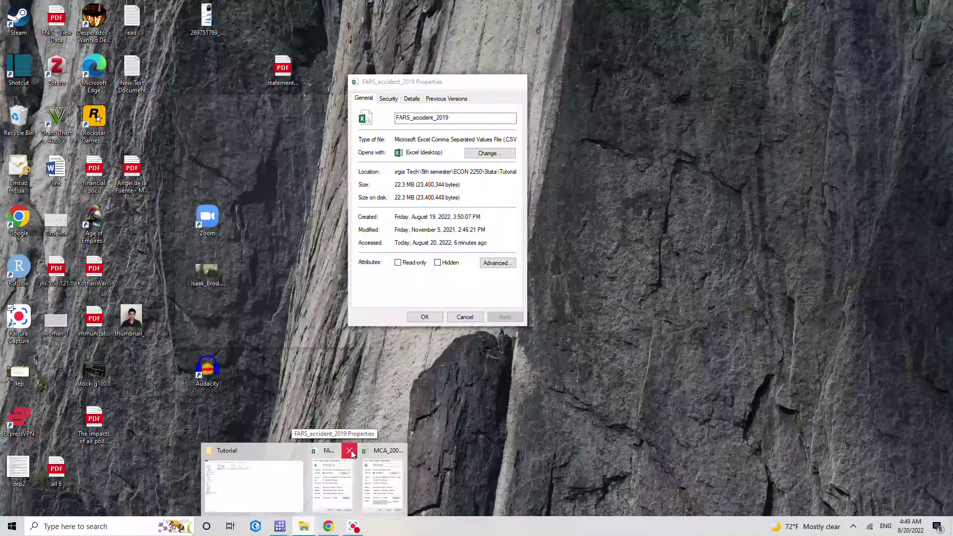
pyautogui.click(383, 469)
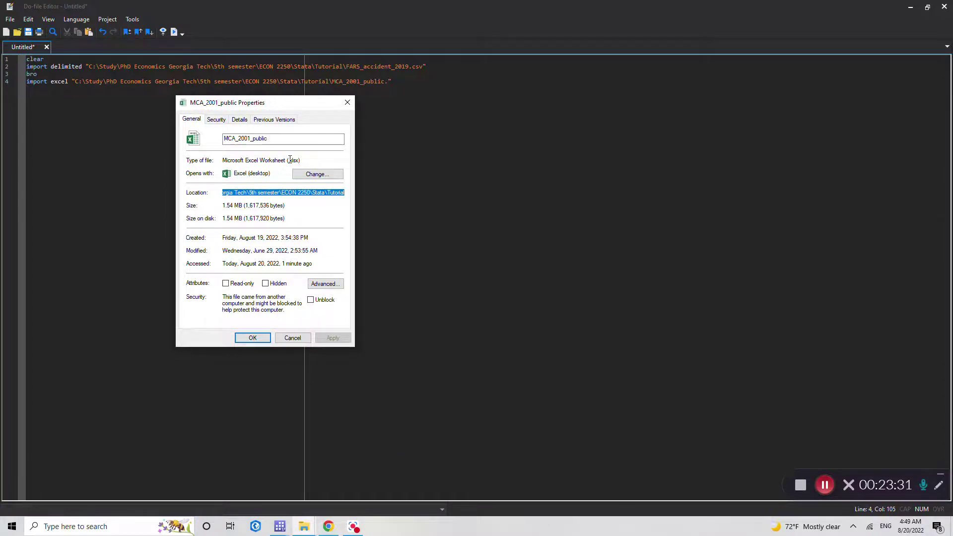
pyautogui.click(346, 103)
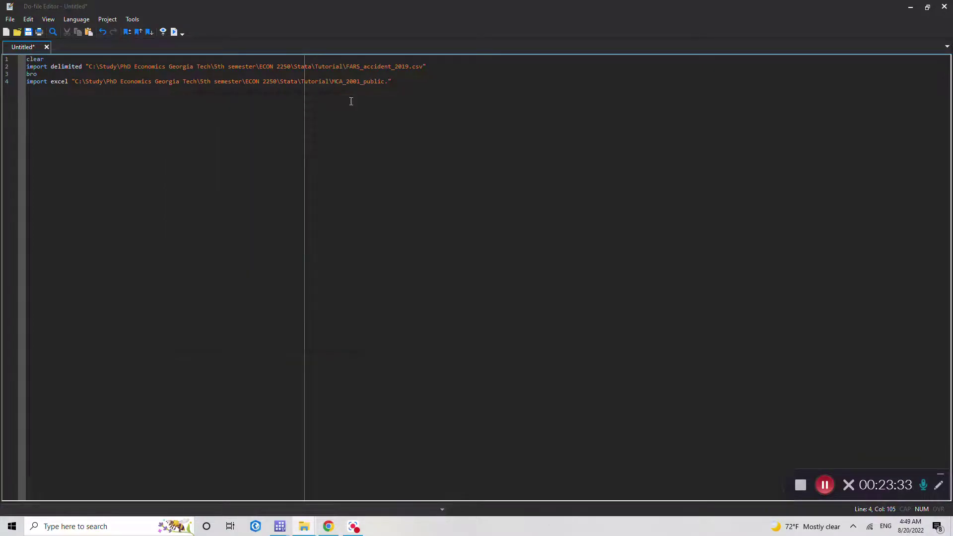
pyautogui.write('xls')
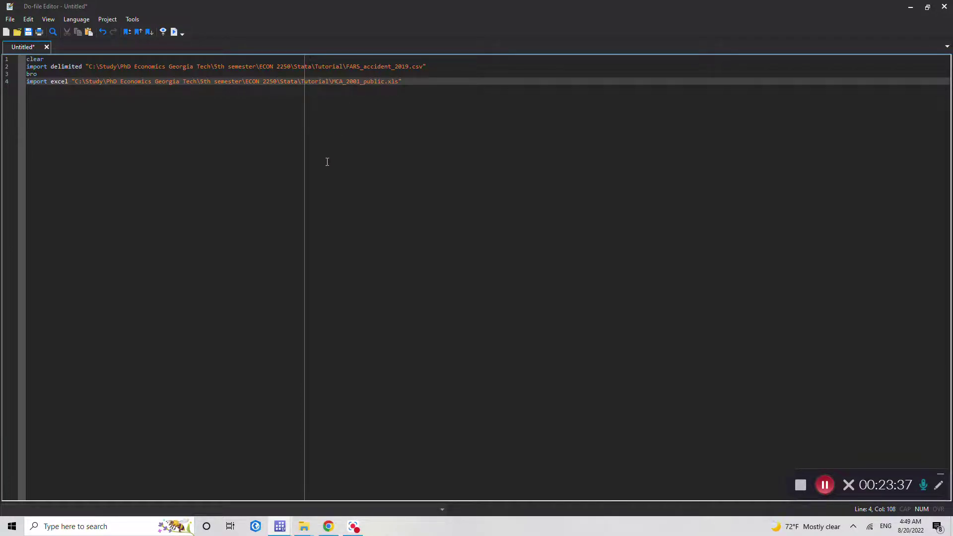
# Step: Complete the workbook's extension as xlsx and add the options ", sheet() firstrow" to the import excel command
pyautogui.write('x')
pyautogui.click(425, 82)
pyautogui.write(', sheet() firstrow')
pyautogui.moveTo(443, 83); pyautogui.dragTo(461, 82)
# Step: Run only the import excel line of the do-file and check its output in the main Stata window
pyautogui.moveTo(276, 527)
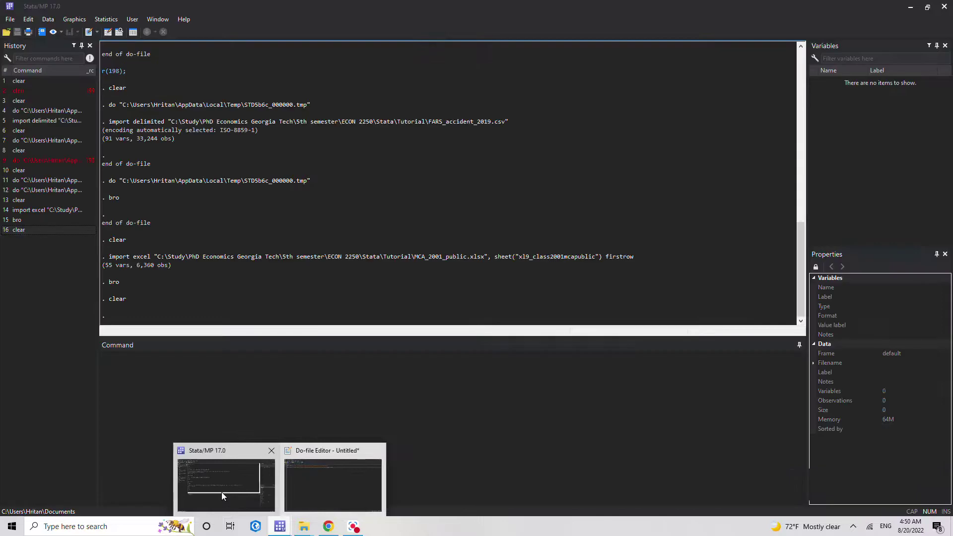
pyautogui.click(305, 487)
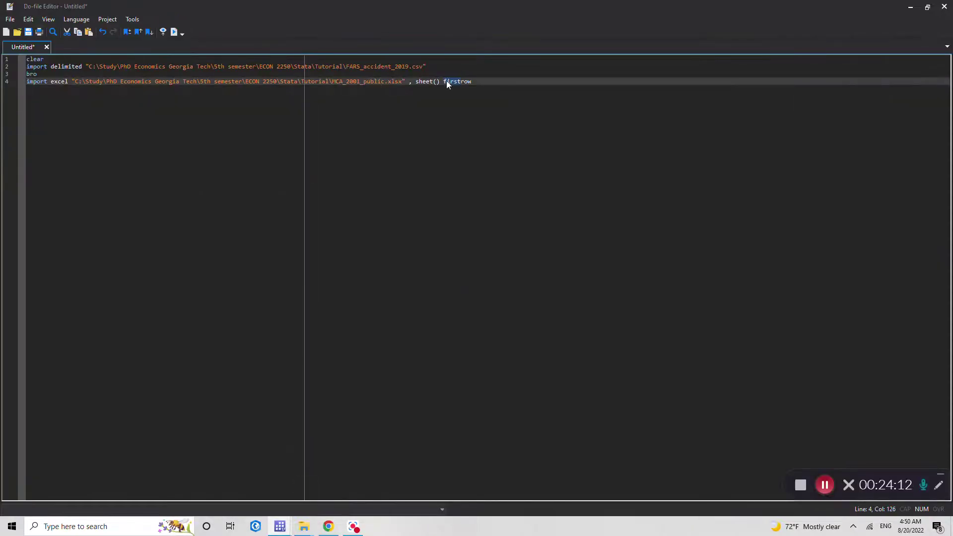
pyautogui.click(181, 30)
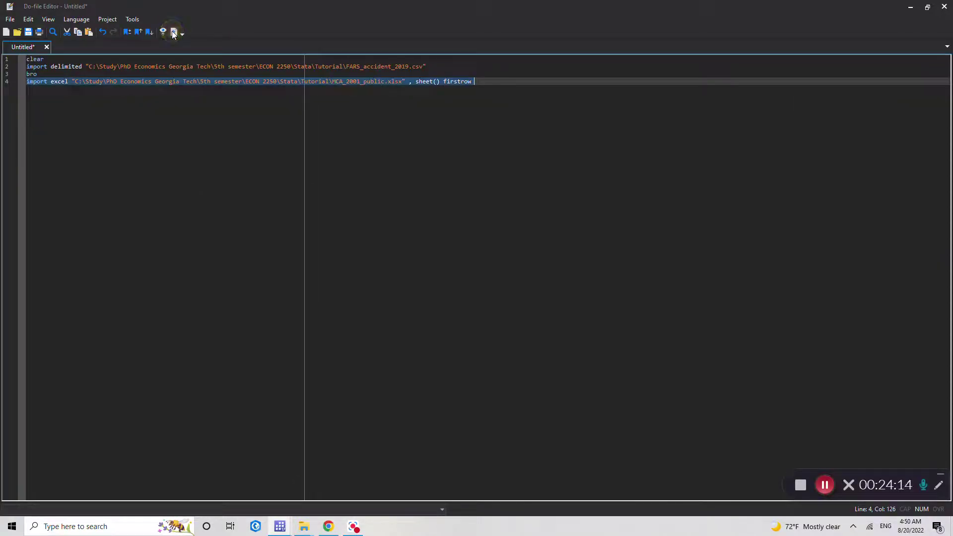
pyautogui.moveTo(280, 525)
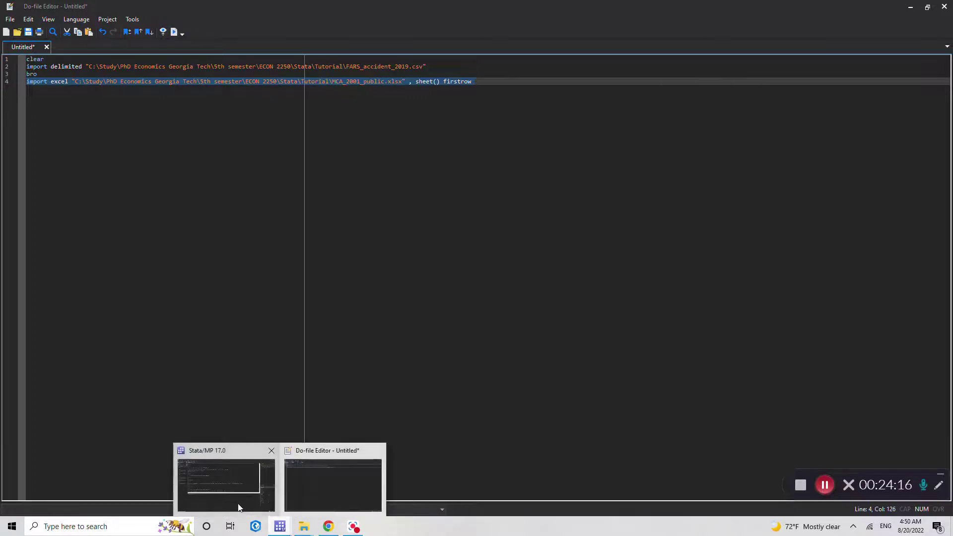
pyautogui.click(234, 502)
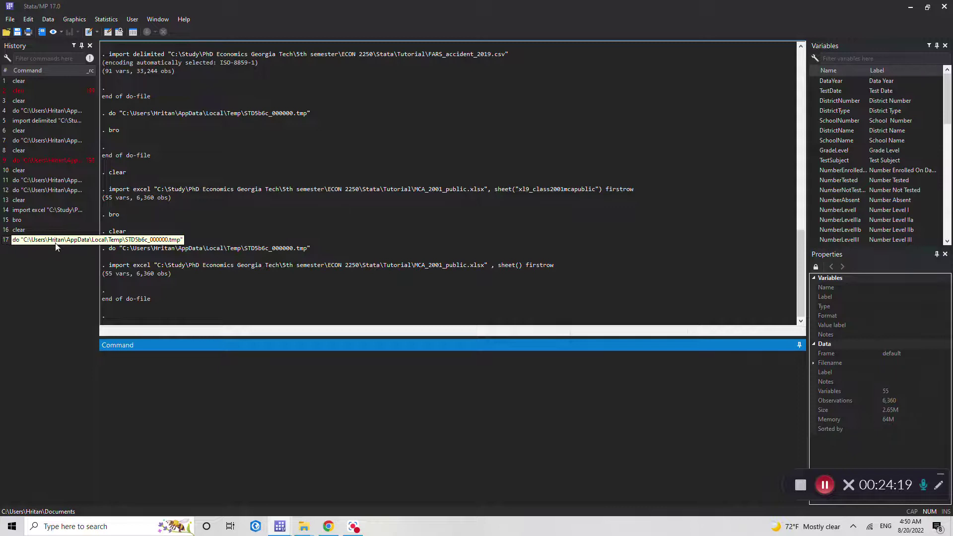
pyautogui.write('ro')
pyautogui.press('BackSpace')
pyautogui.press('BackSpace')
pyautogui.press('BackSpace')
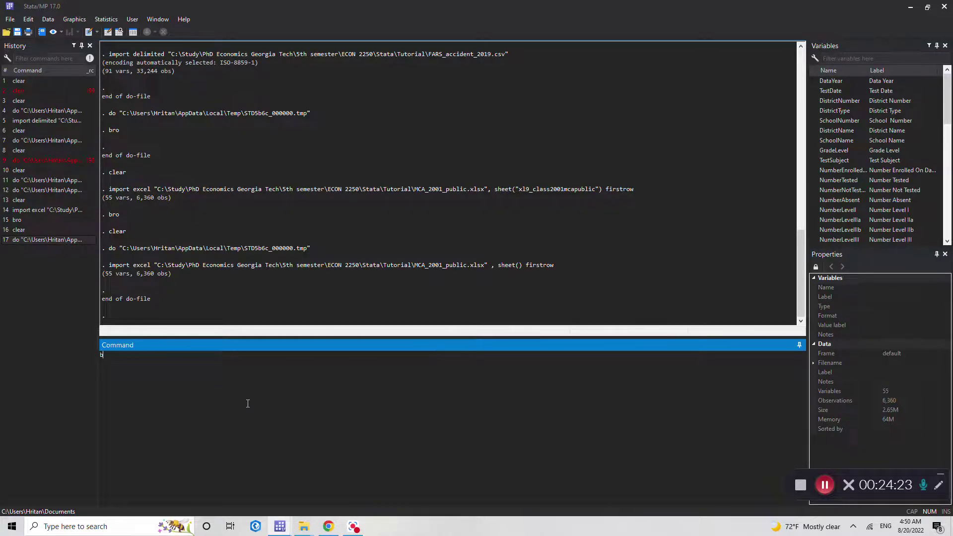
# Step: Add a bro command on a new line below the import excel command in the do-file and run it
pyautogui.moveTo(281, 525)
pyautogui.click(322, 492)
pyautogui.click(512, 81)
pyautogui.press('Return')
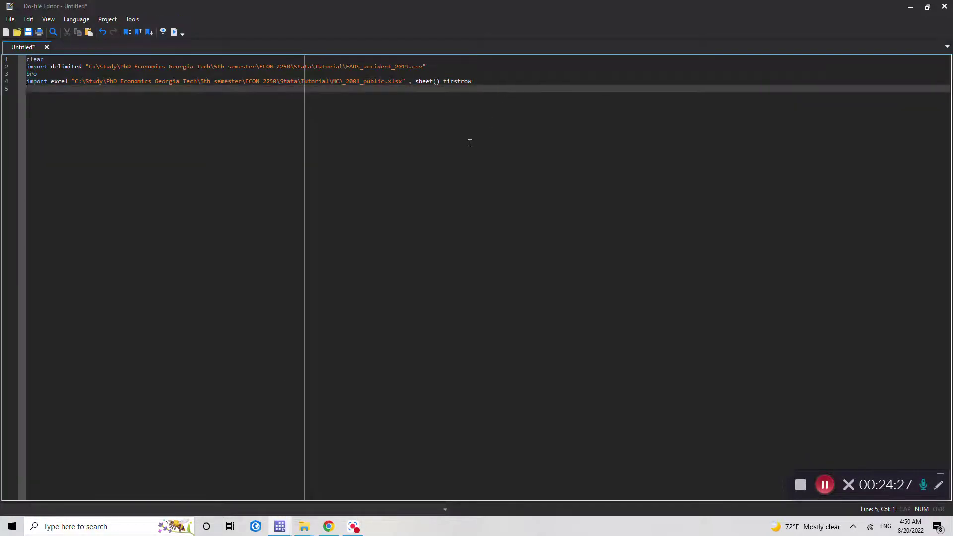
pyautogui.write('bro')
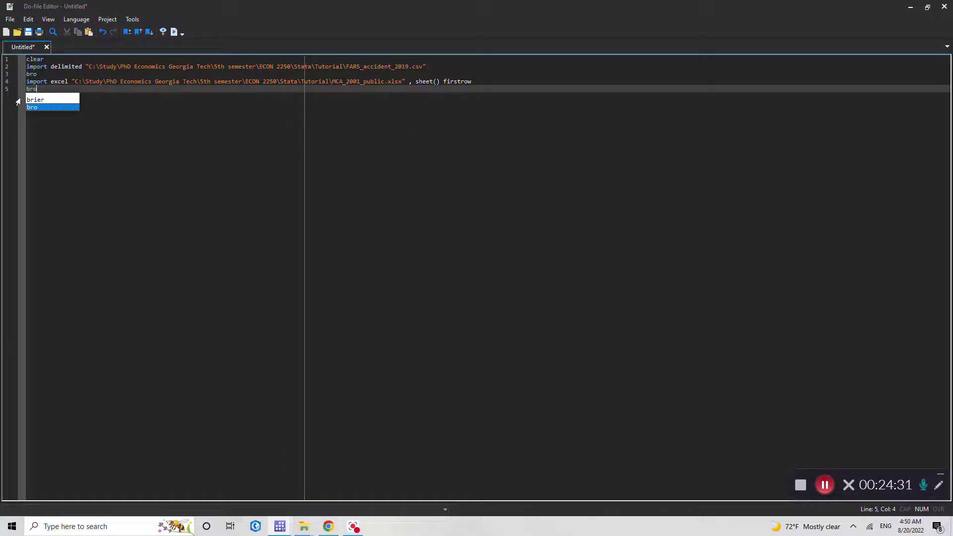
pyautogui.press('Escape')
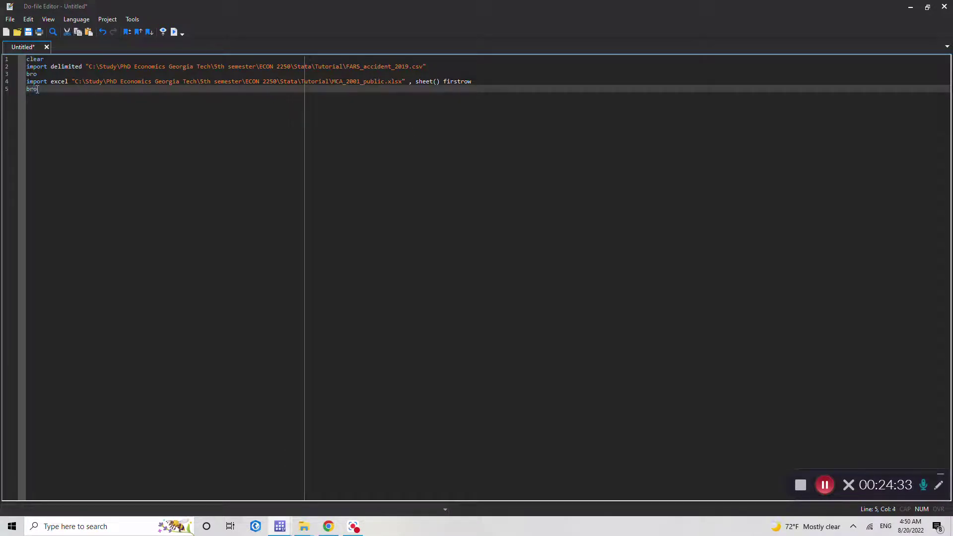
pyautogui.click(174, 33)
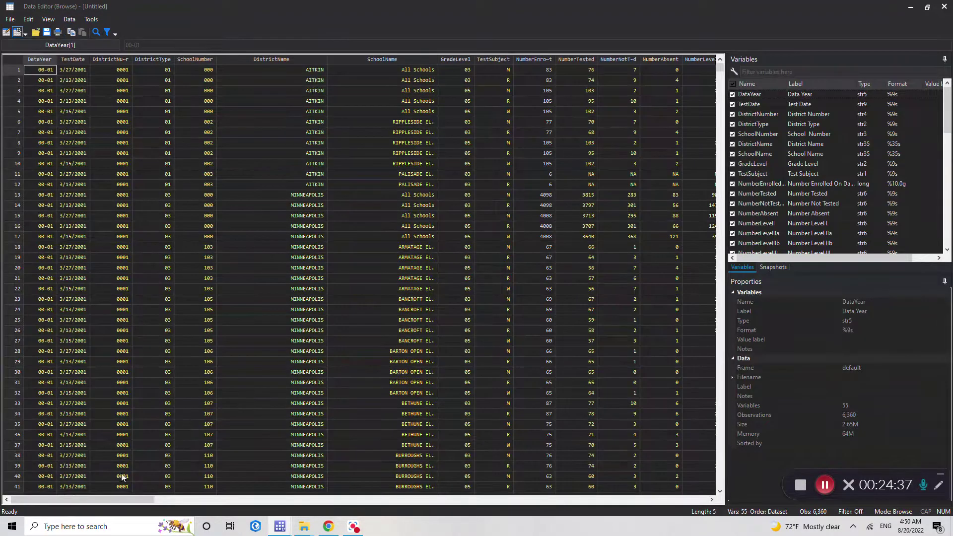
# Step: Look through the further columns of the imported Excel data in the Data Editor and close it
pyautogui.moveTo(87, 499); pyautogui.dragTo(179, 500)
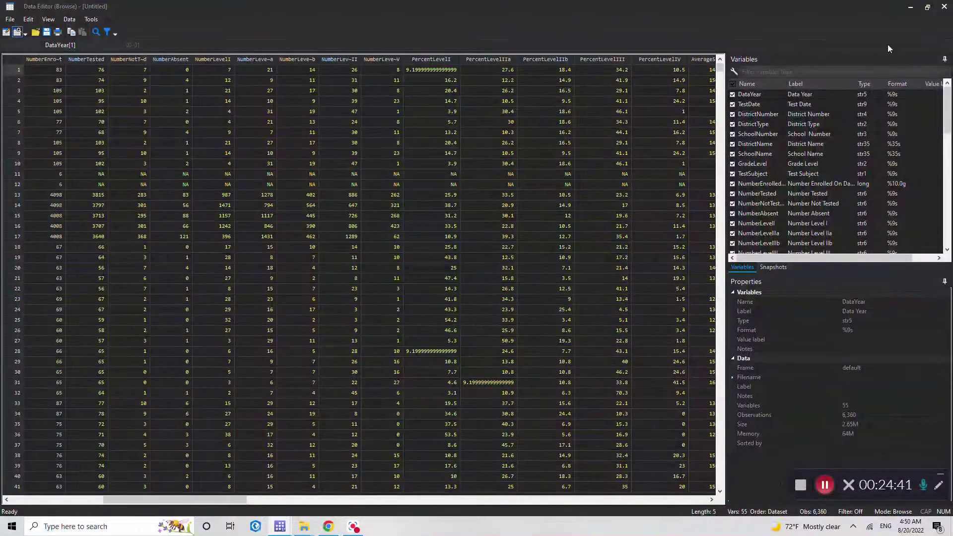
pyautogui.click(944, 6)
pyautogui.click(193, 528)
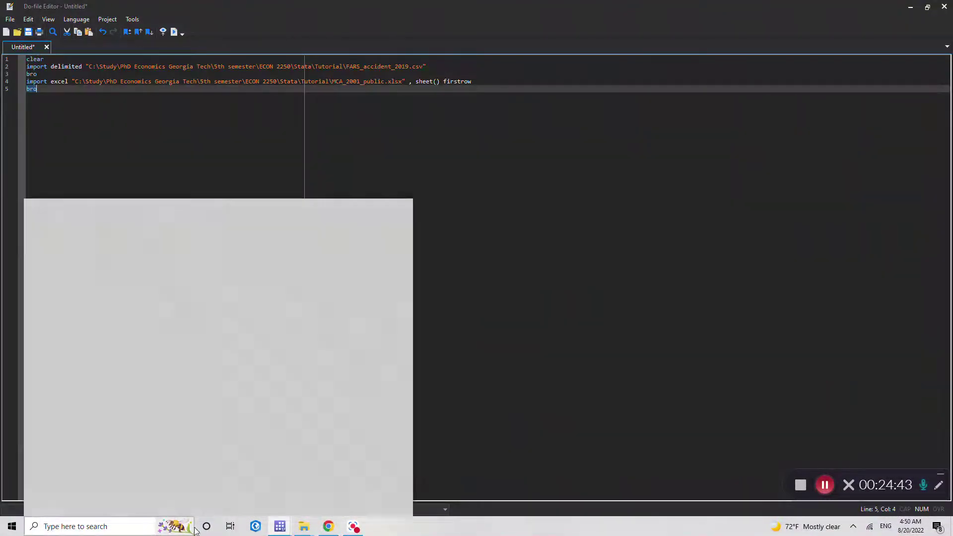
pyautogui.click(273, 164)
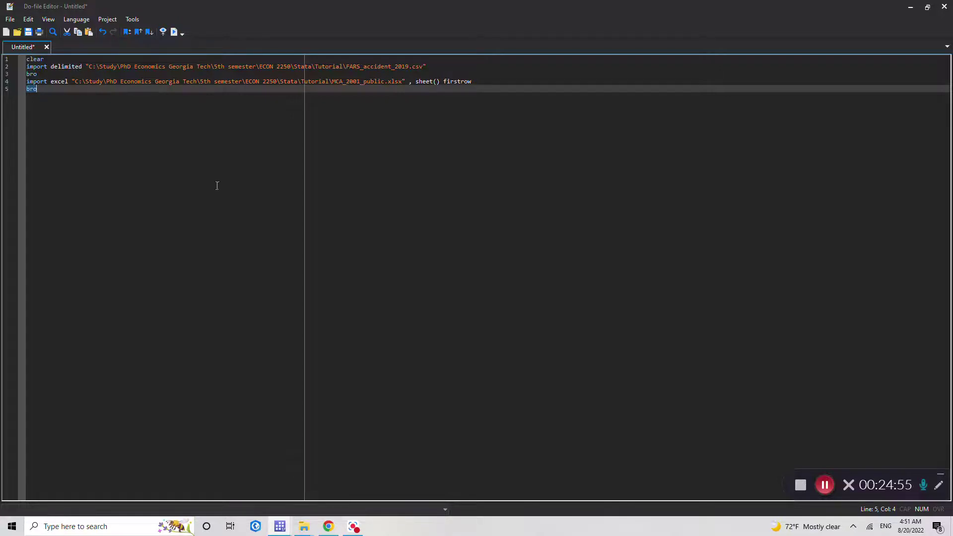
pyautogui.moveTo(280, 526)
pyautogui.click(245, 502)
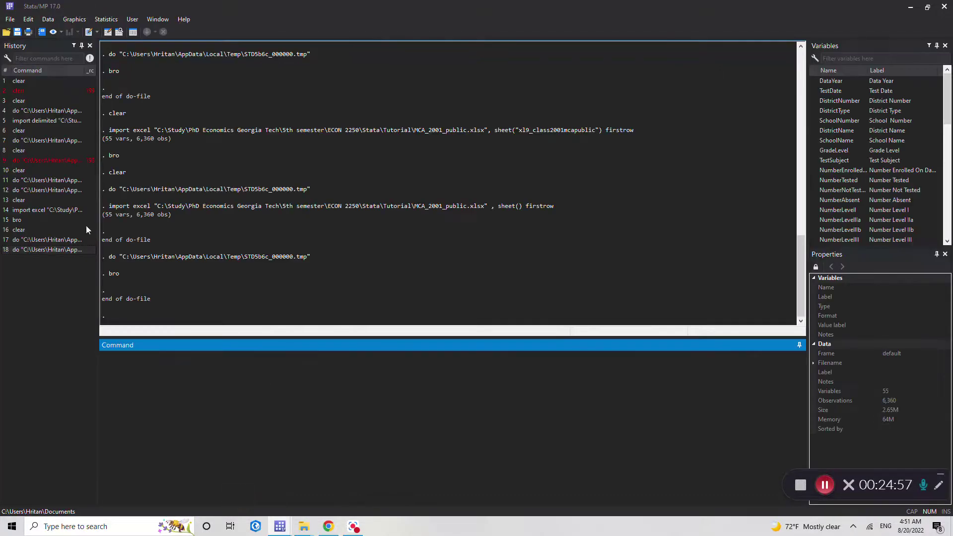
pyautogui.click(10, 20)
pyautogui.click(289, 488)
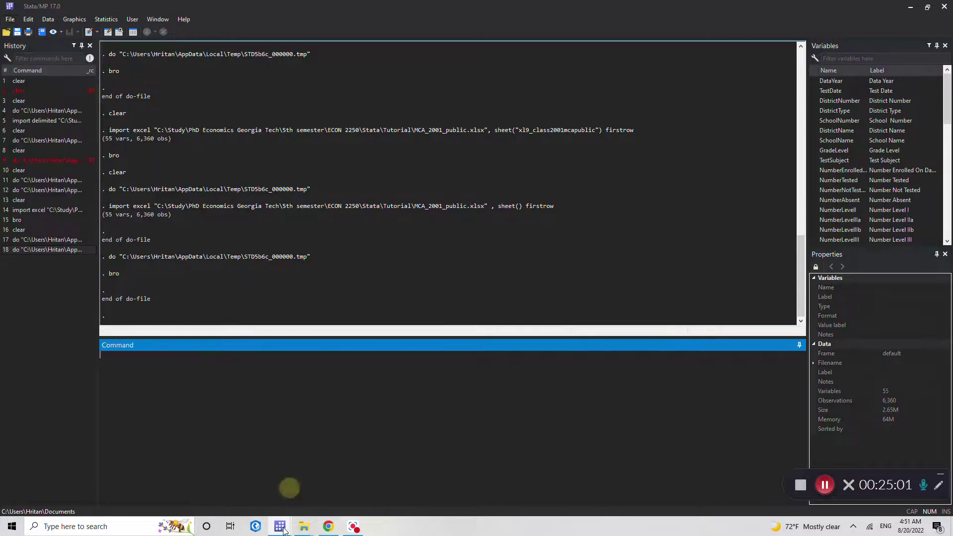
pyautogui.moveTo(283, 529)
pyautogui.click(315, 486)
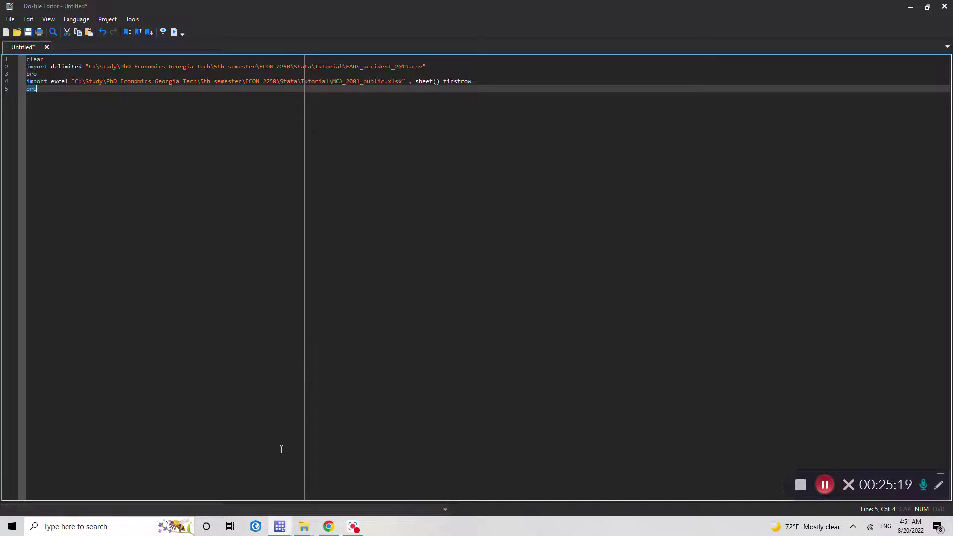
pyautogui.moveTo(276, 531)
pyautogui.click(210, 485)
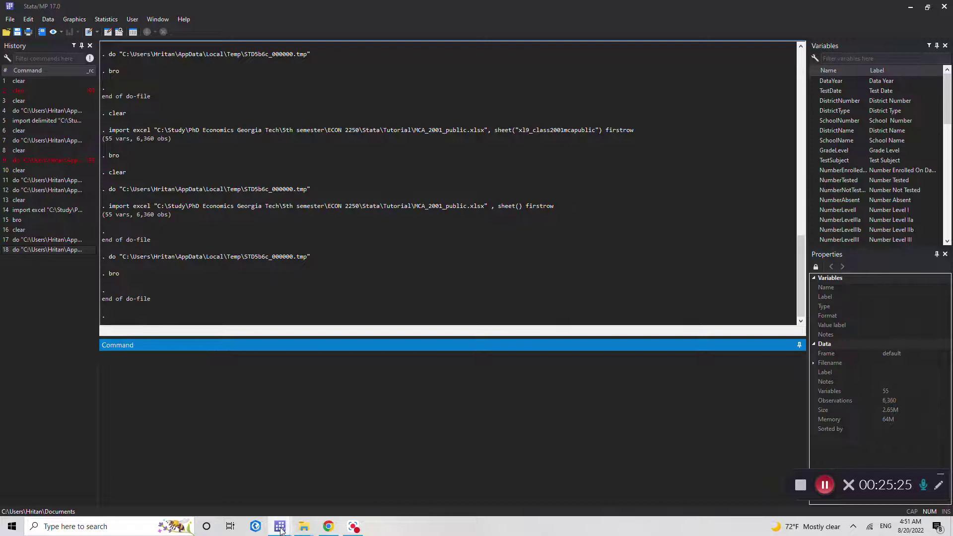
pyautogui.moveTo(280, 528)
pyautogui.click(327, 476)
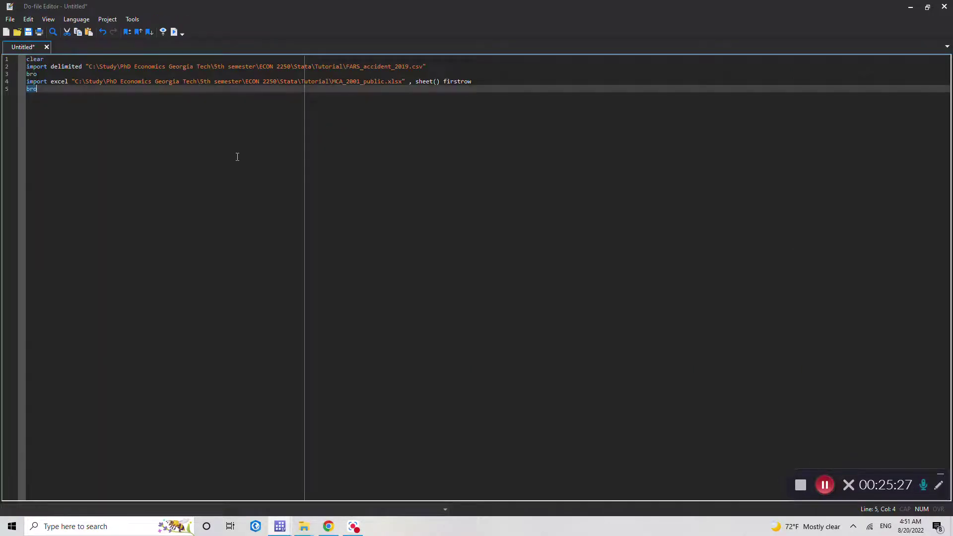
pyautogui.click(176, 109)
# Step: Insert the comment "*I am importing a .csv file from my Tutorial folder to show my students" above the import delimited command
pyautogui.click(50, 59)
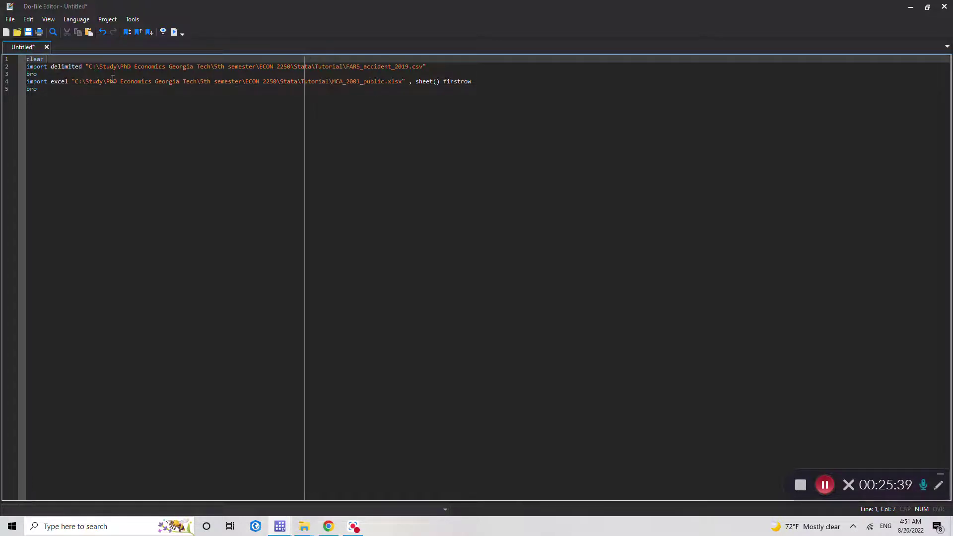
pyautogui.press('Return')
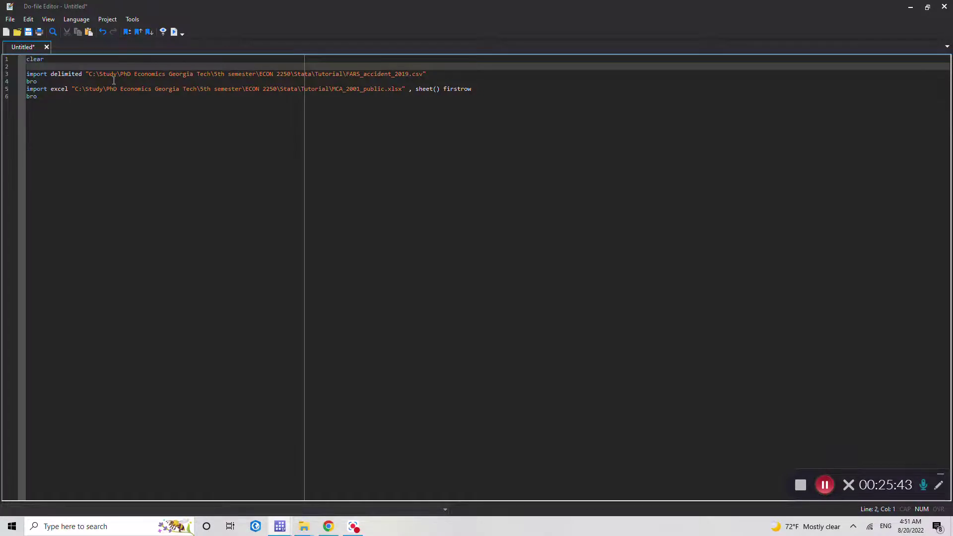
pyautogui.write('*')
pyautogui.write('am im')
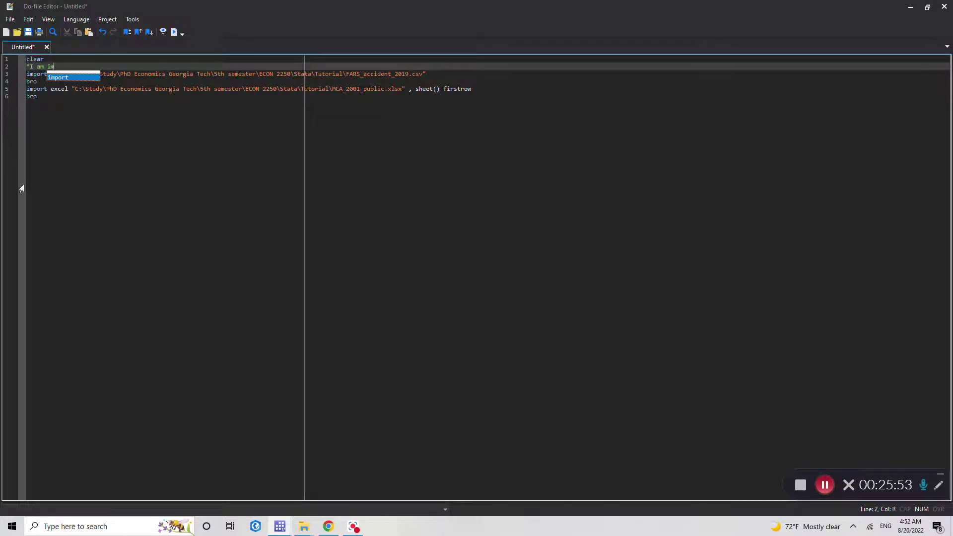
pyautogui.write('porting ')
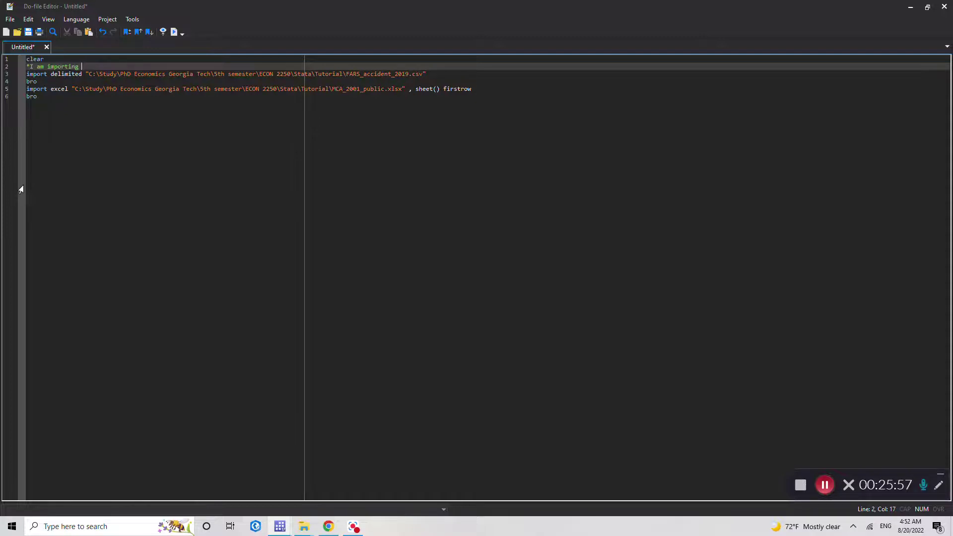
pyautogui.write('a .csv file from my Tuu')
pyautogui.press('BackSpace')
pyautogui.write('to')
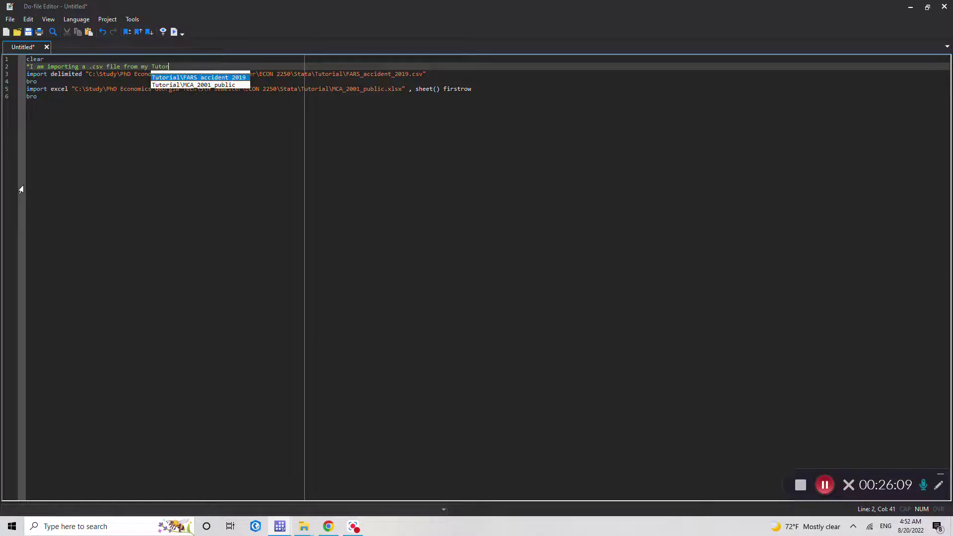
pyautogui.write('rial f')
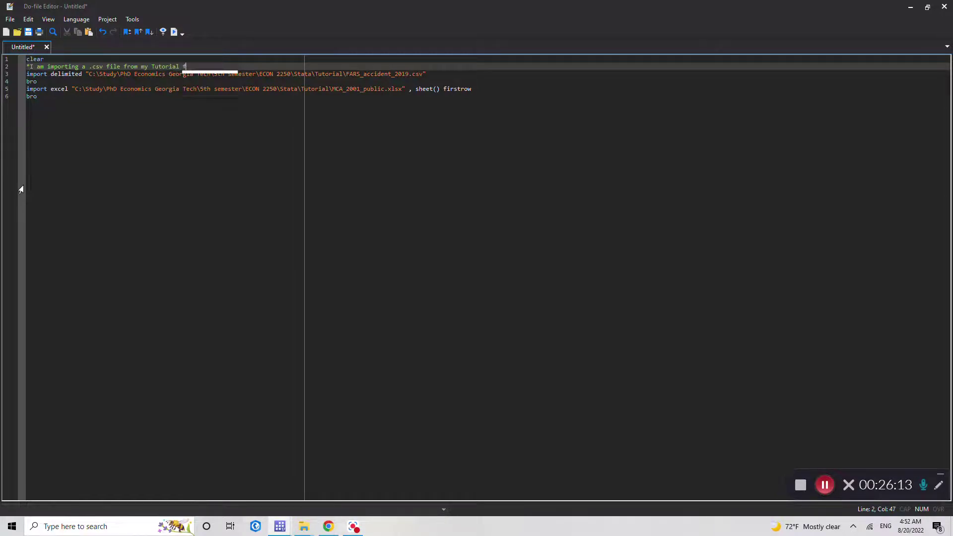
pyautogui.write('older to sho')
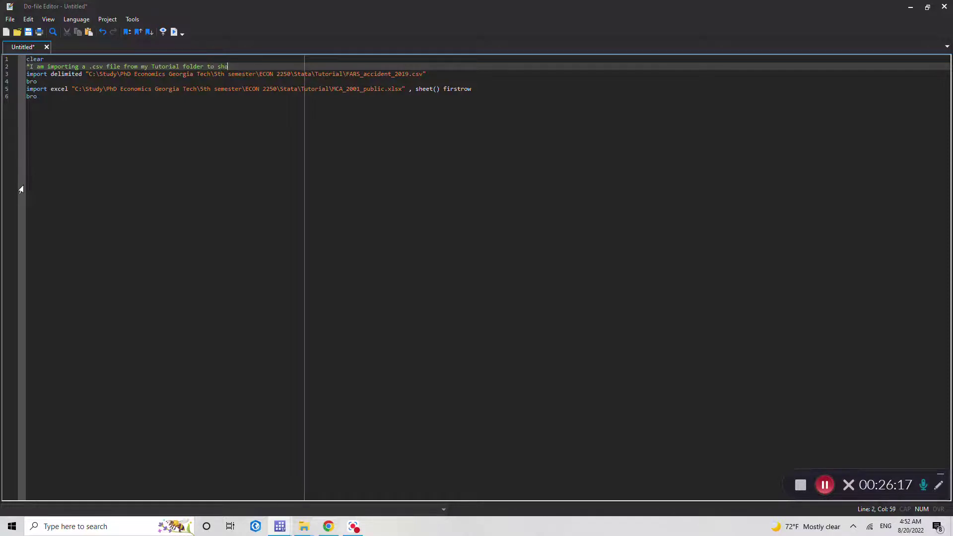
pyautogui.write('w my students')
# Step: Insert the comment "* I want to browse the data" between the import delimited command and the first bro command
pyautogui.click(436, 77)
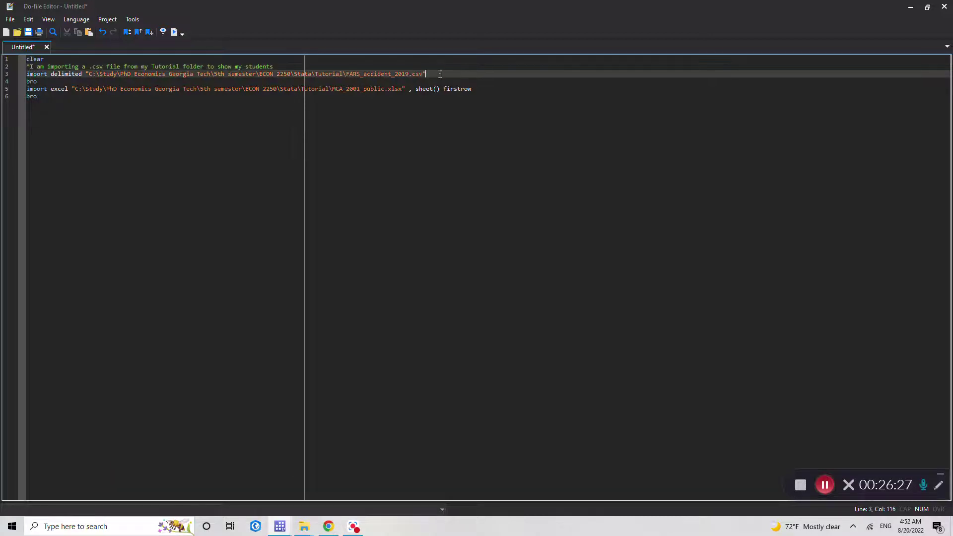
pyautogui.press('Return')
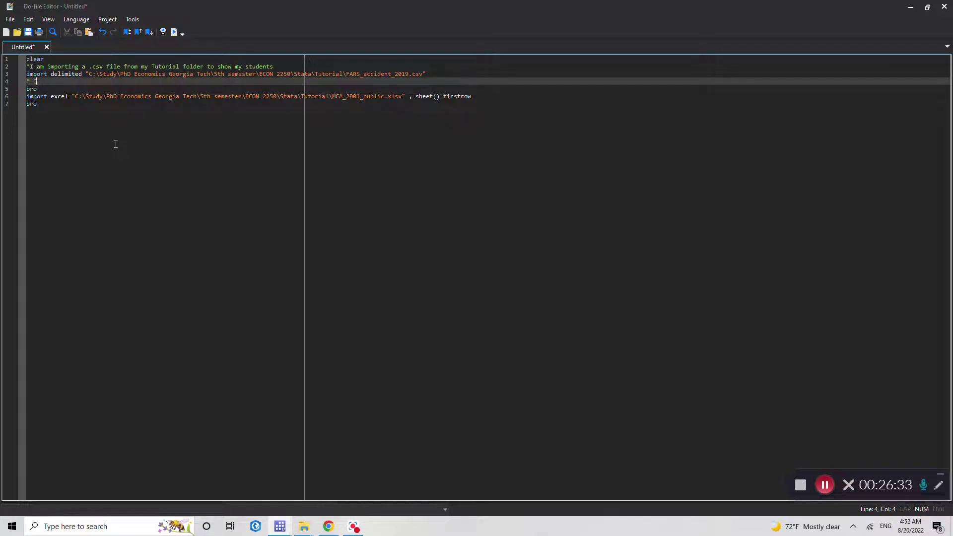
pyautogui.write('I want to br')
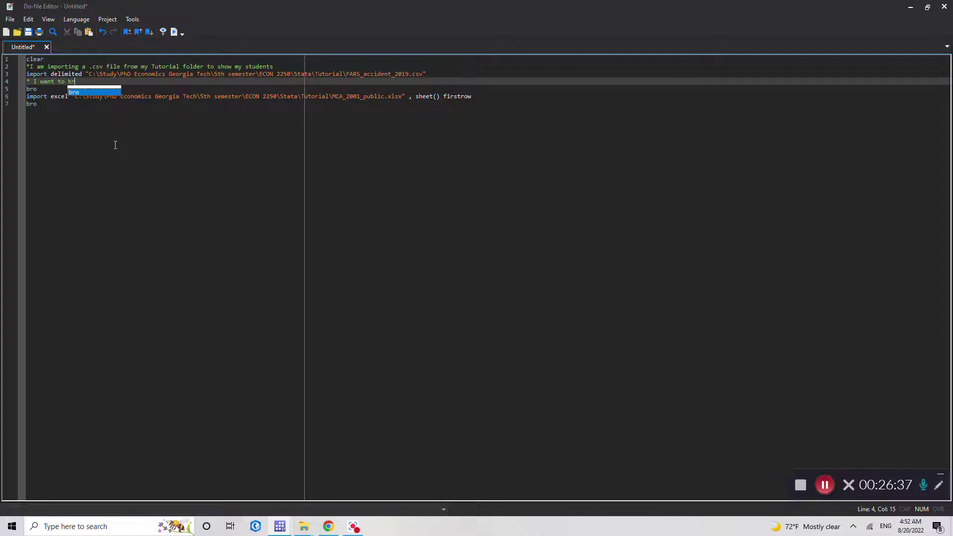
pyautogui.write('owse the dta')
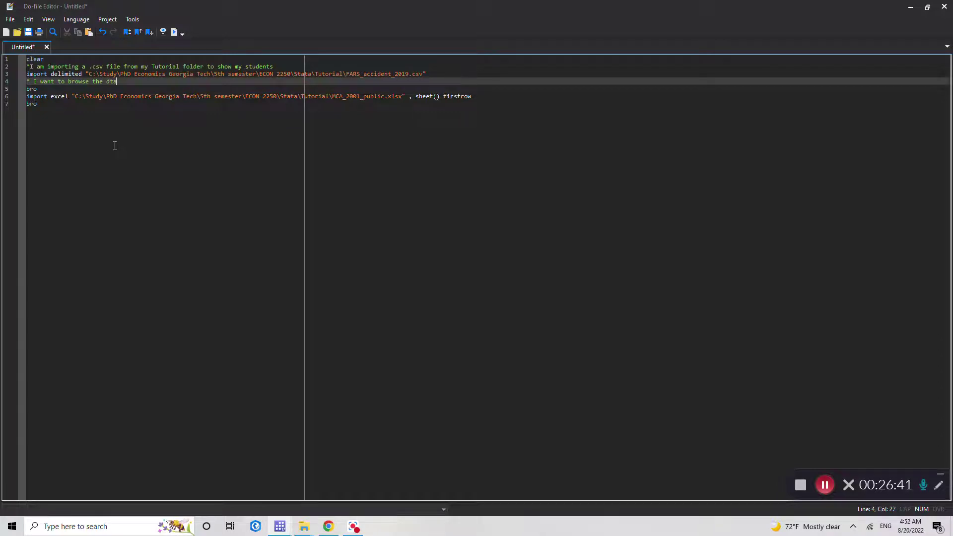
pyautogui.press('BackSpace')
pyautogui.press('BackSpace')
# Step: Add a header comment and a blank line above clear, stating that this .do file is created by the author for making tutorial videos
pyautogui.click(28, 59)
pyautogui.press('Return')
pyautogui.press('Return')
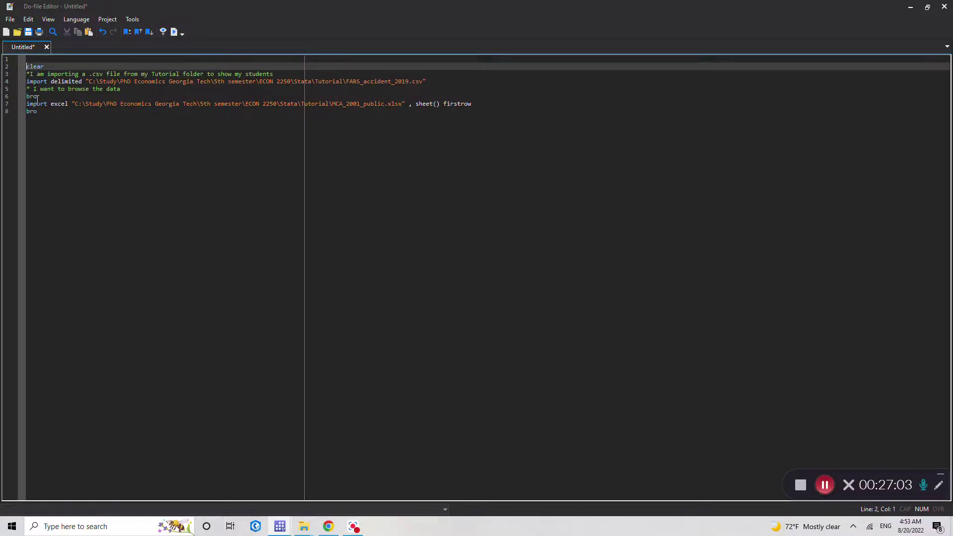
pyautogui.press('Up')
pyautogui.press('Up')
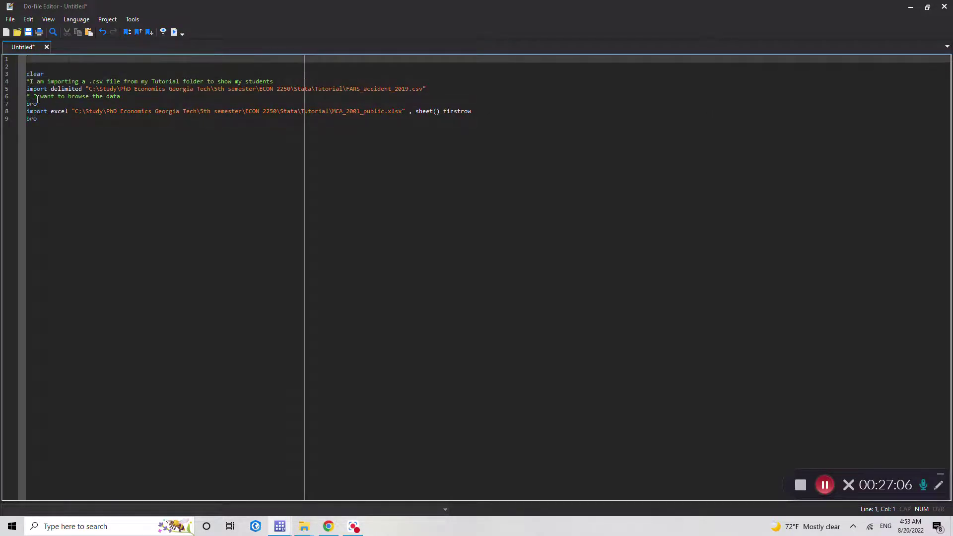
pyautogui.write('*This .do file is created by Em')
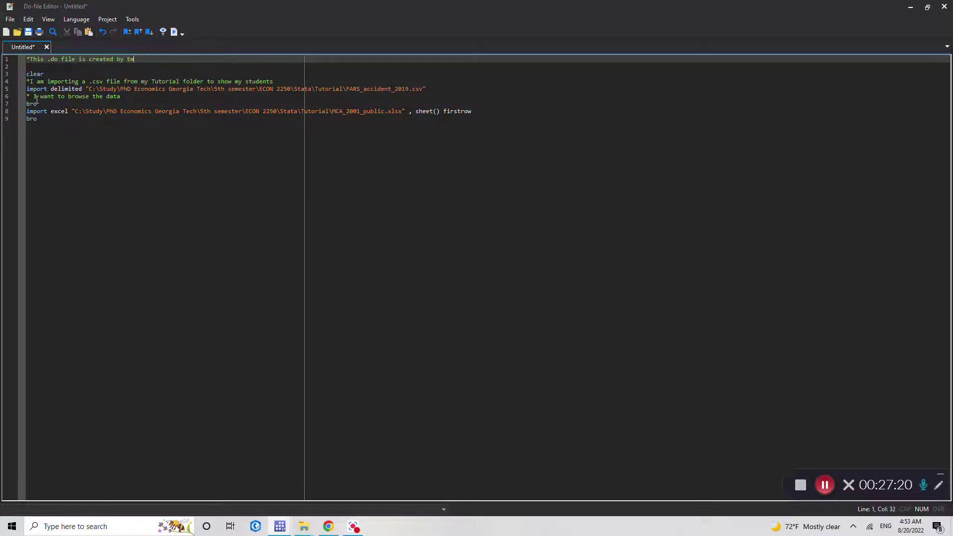
pyautogui.write('tiaz Hritan for making tutorial videos')
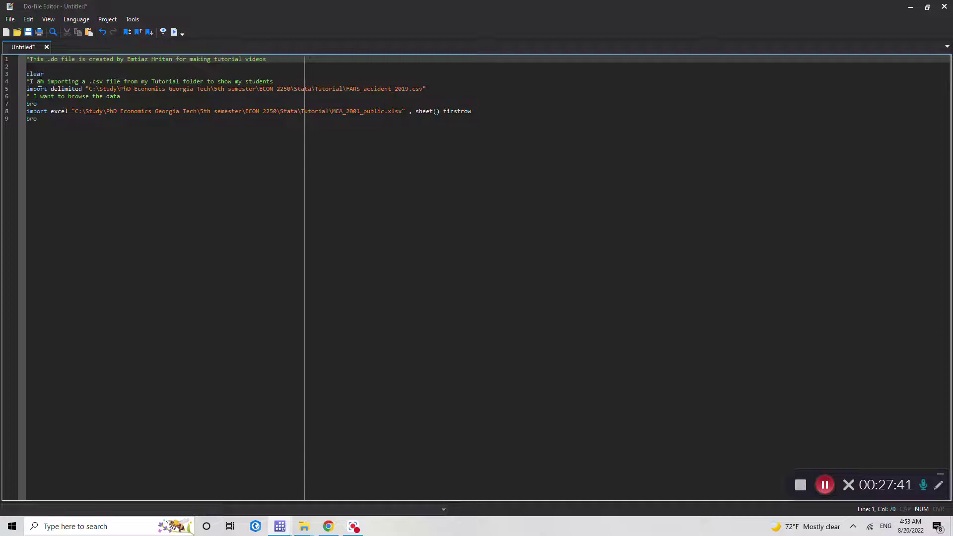
# Step: Save the do-file in the Tutorial folder under the name "Tutorial version 2"
pyautogui.hotkey('ctrl', 's')
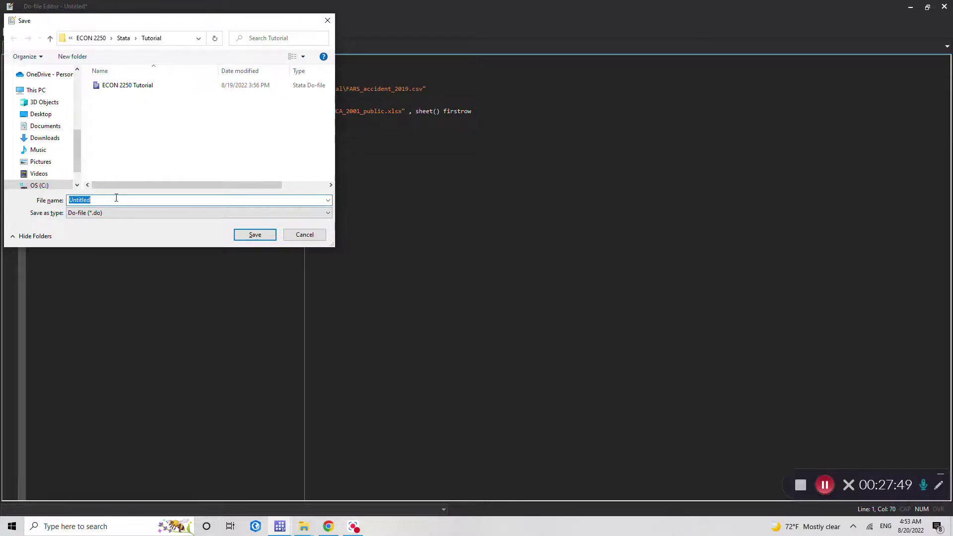
pyautogui.write('Tutor')
pyautogui.write('rial ')
pyautogui.write('versi')
pyautogui.write('on ')
pyautogui.write('2')
pyautogui.click(254, 234)
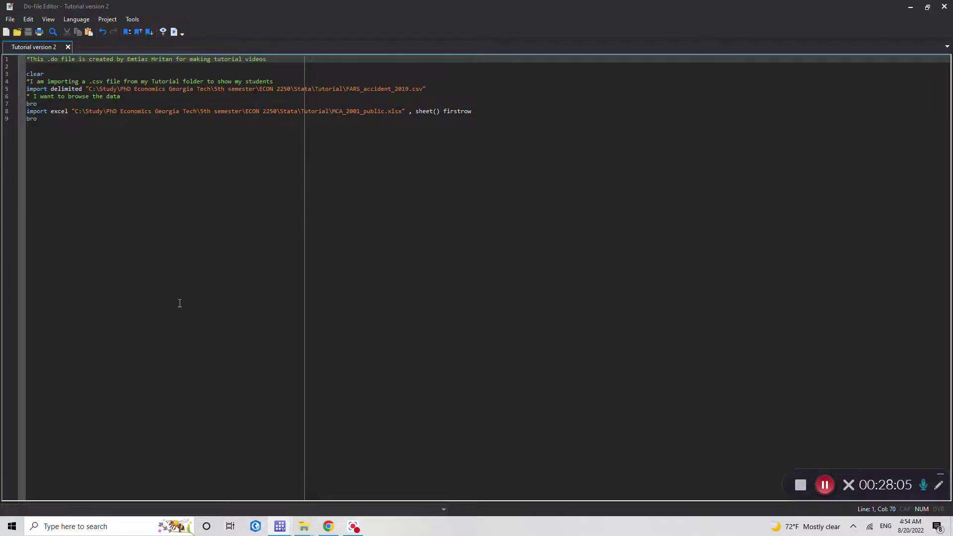
# Step: Switch to the Tutorial folder in File Explorer and open the saved "Tutorial version 2" do-file from there
pyautogui.moveTo(303, 526)
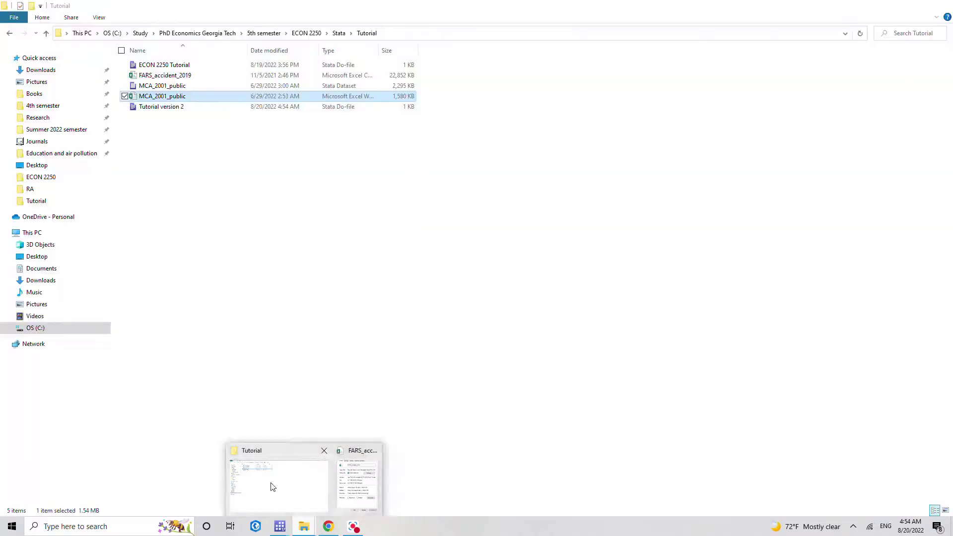
pyautogui.click(273, 487)
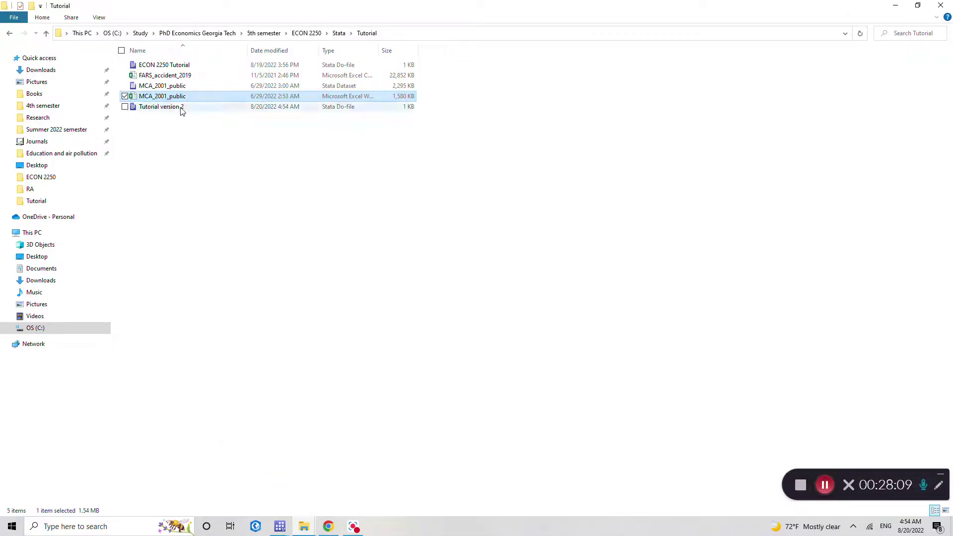
pyautogui.click(161, 128)
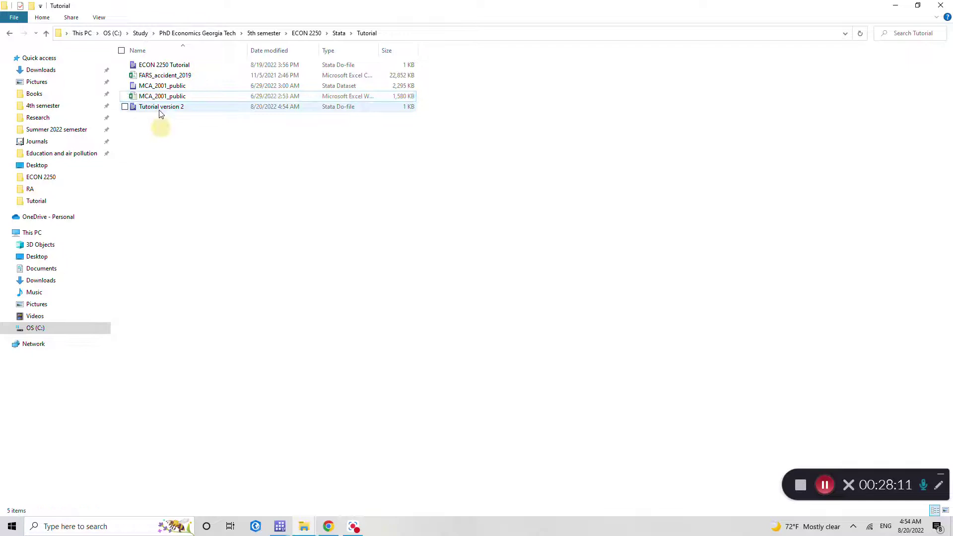
pyautogui.doubleClick(160, 107)
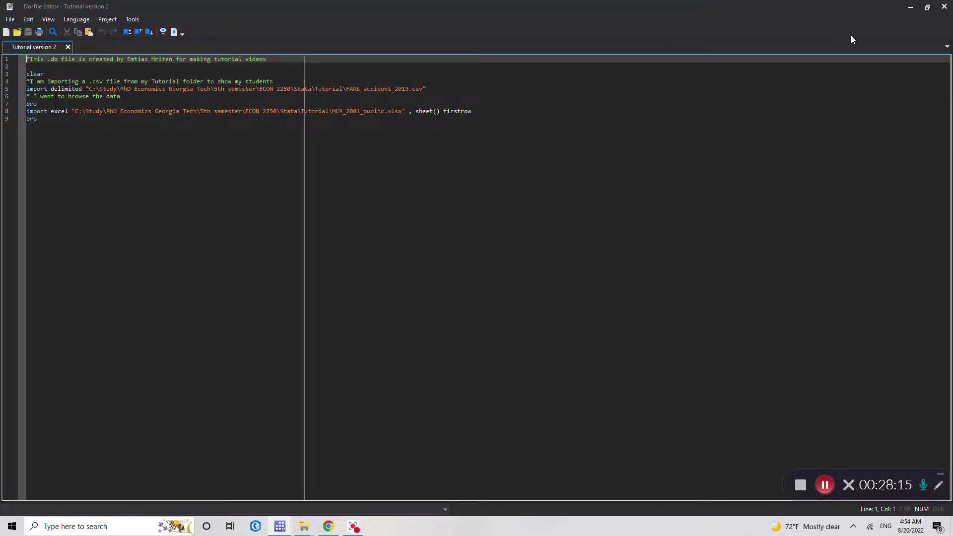
# Step: Close the newly opened do-file window and its second Stata instance, and return to the original "Tutorial version 2" do-file
pyautogui.click(943, 7)
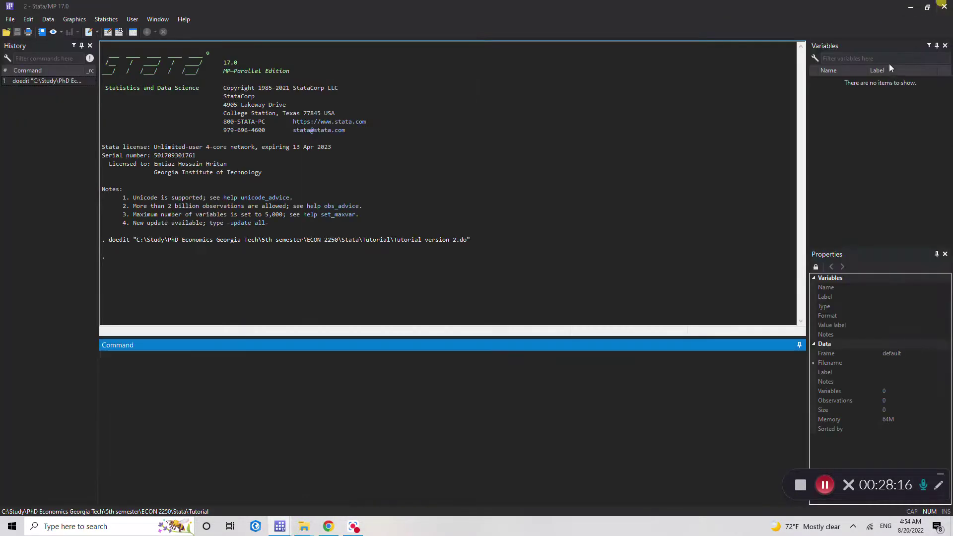
pyautogui.click(943, 7)
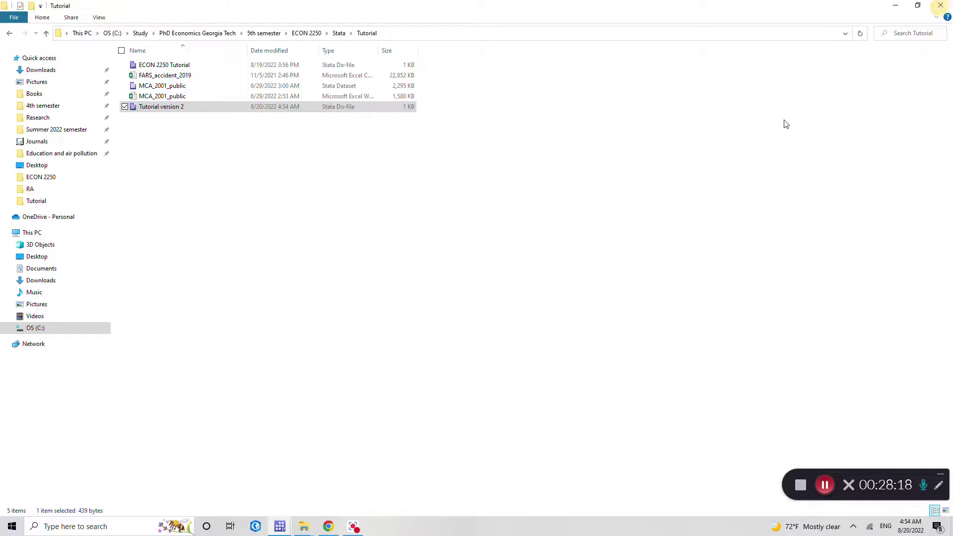
pyautogui.click(280, 525)
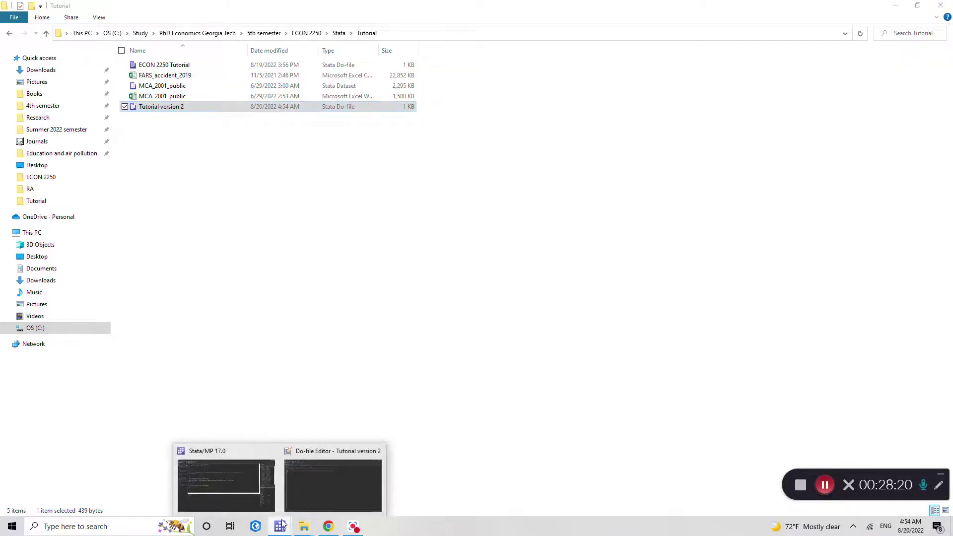
pyautogui.click(308, 463)
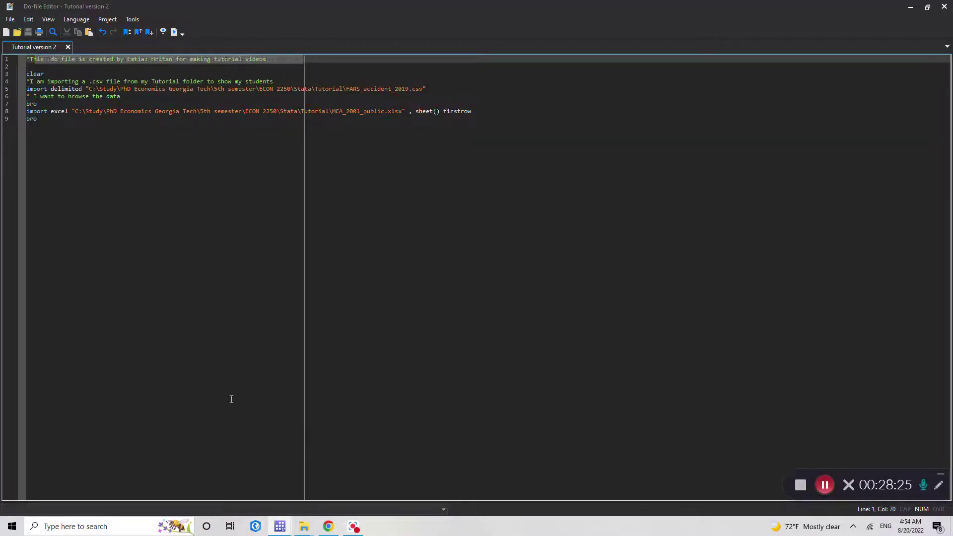
# Step: Switch to the Tutorial folder in File Explorer to examine where the do-file is saved
pyautogui.moveTo(301, 524)
pyautogui.click(272, 496)
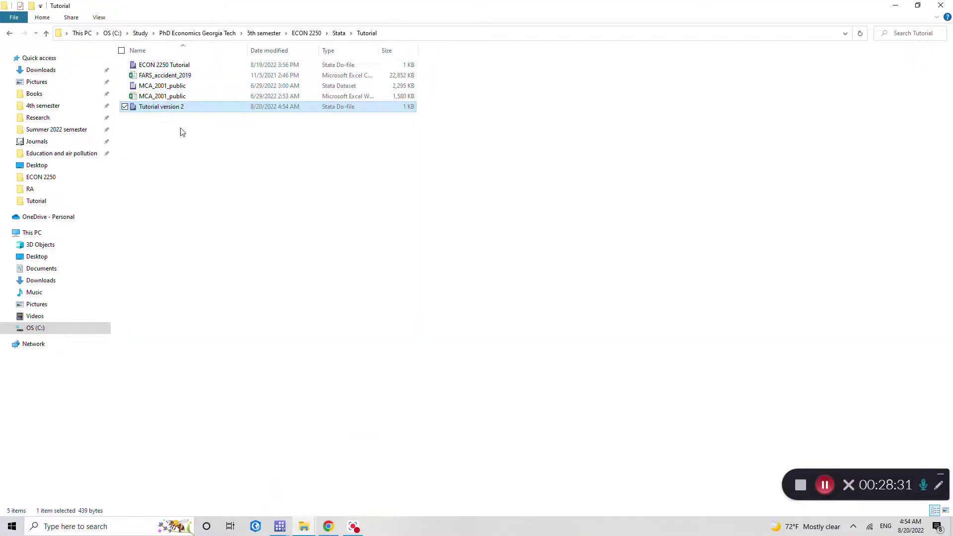
# Step: Switch back to the Do-file Editor and bring up its options for opening an existing file
pyautogui.moveTo(280, 525)
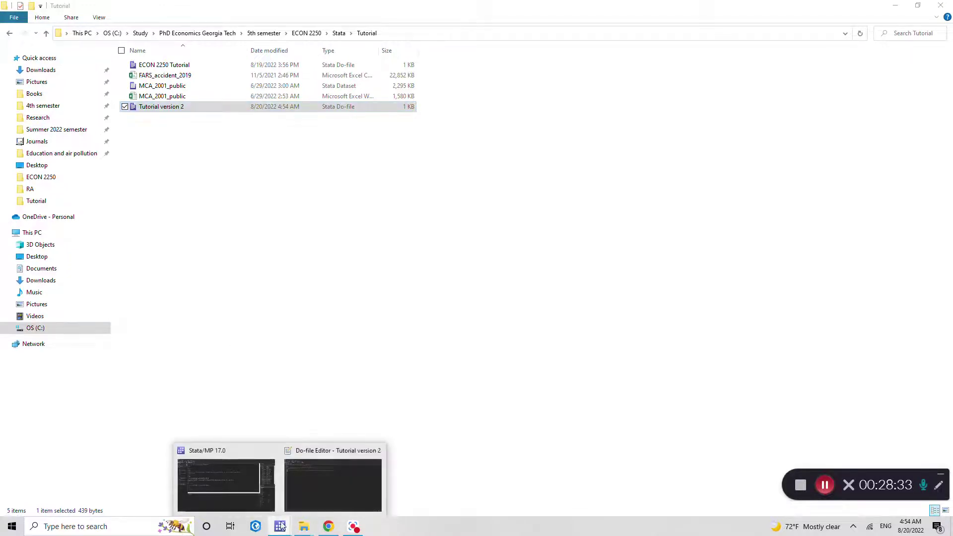
pyautogui.click(306, 473)
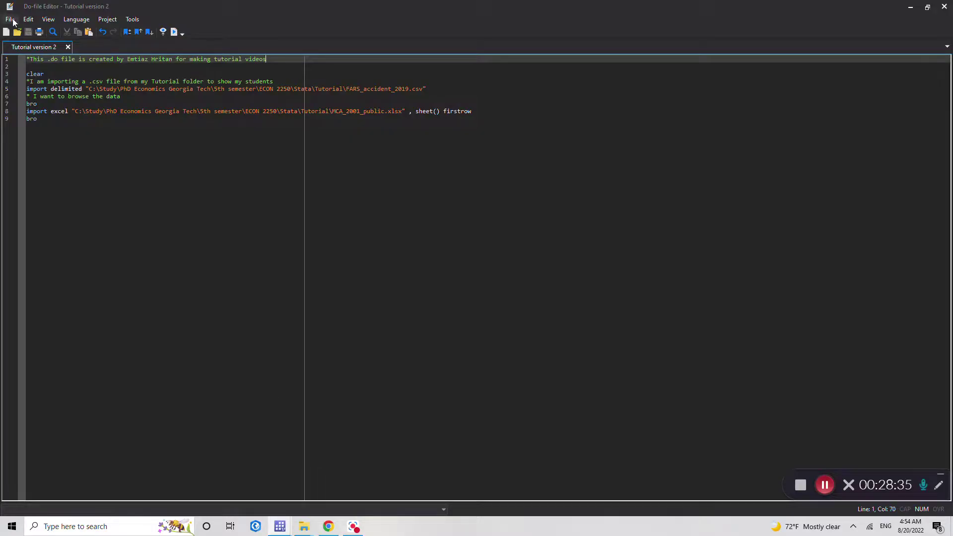
pyautogui.click(10, 20)
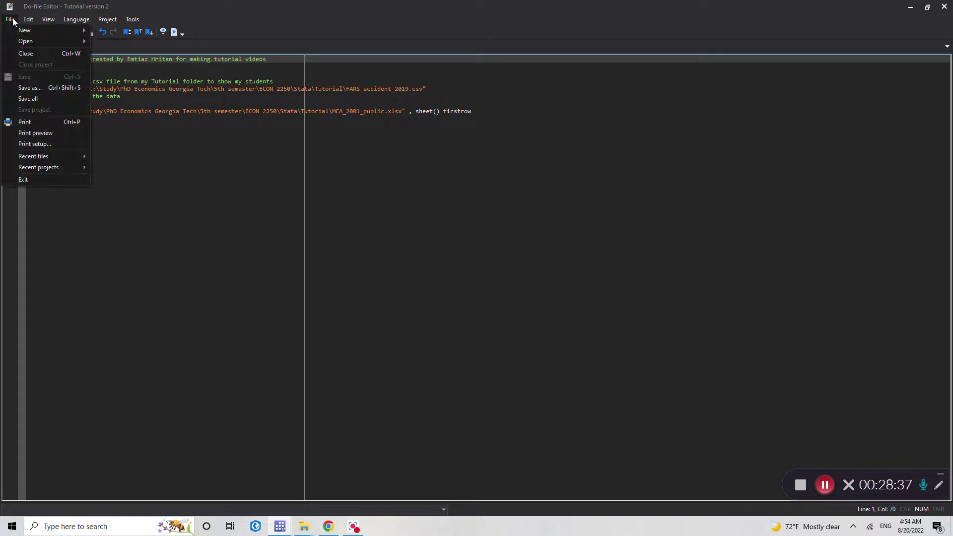
pyautogui.moveTo(21, 41)
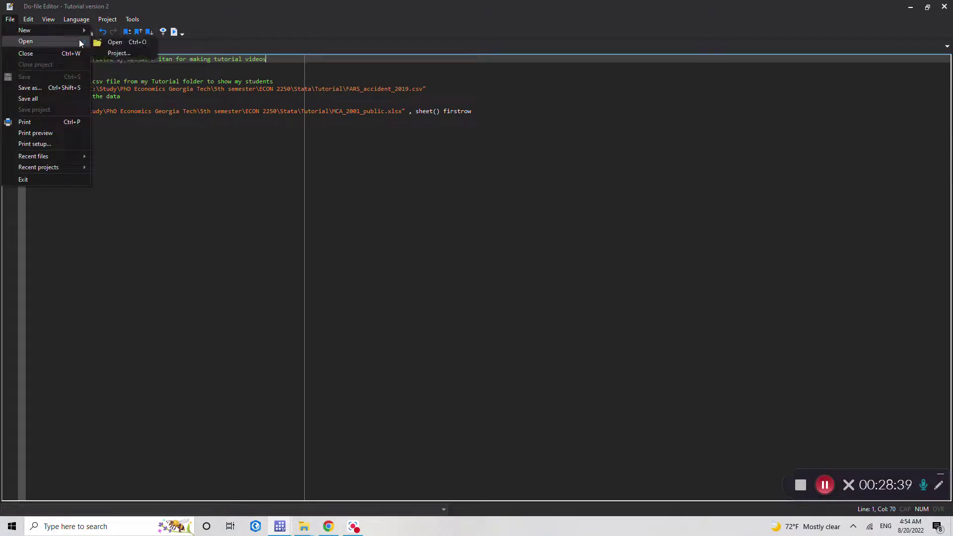
# Step: Open the ECON 2250 Tutorial do-file in a second tab, switch between it and Tutorial version 2, and close it
pyautogui.click(113, 43)
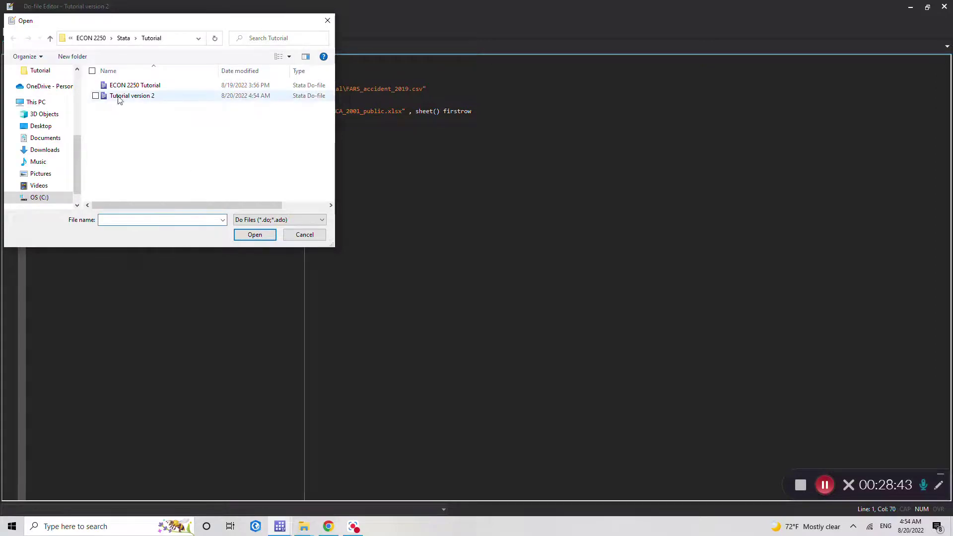
pyautogui.click(132, 87)
pyautogui.doubleClick(131, 97)
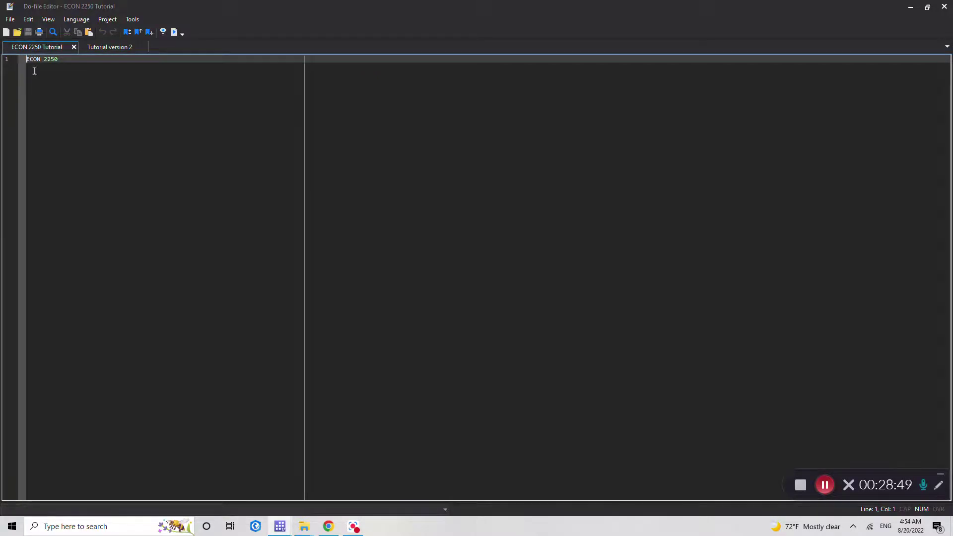
pyautogui.click(98, 49)
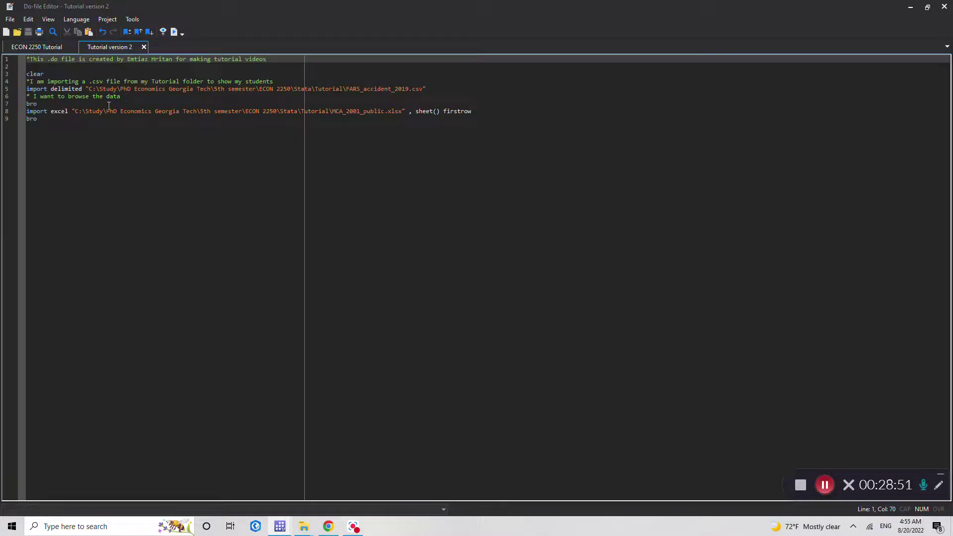
pyautogui.click(35, 47)
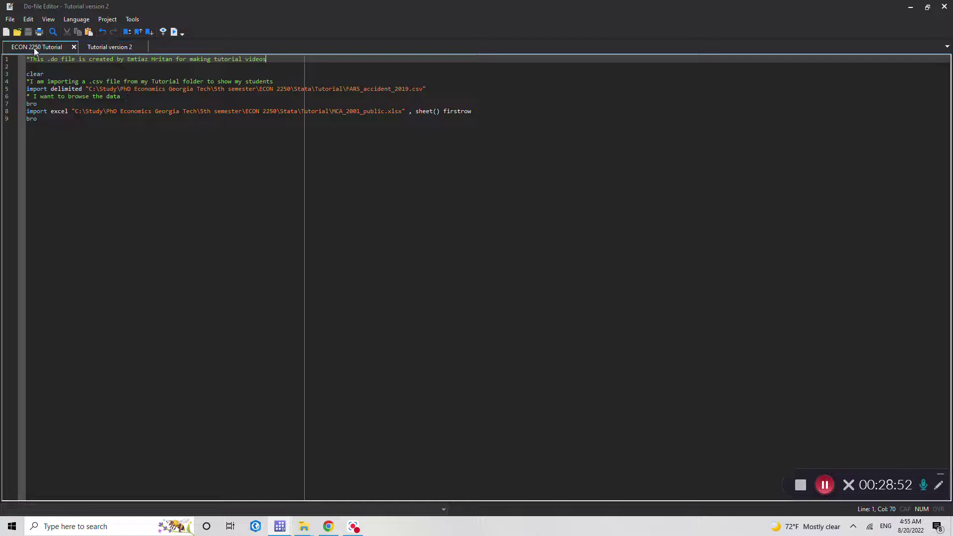
pyautogui.click(73, 47)
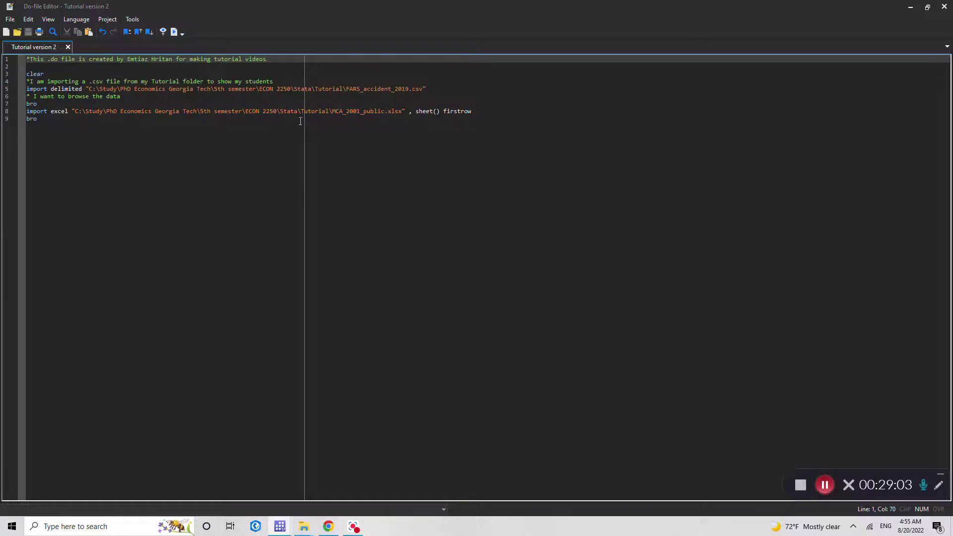
# Step: Create a new blank do-file and close it again without adding anything
pyautogui.click(9, 19)
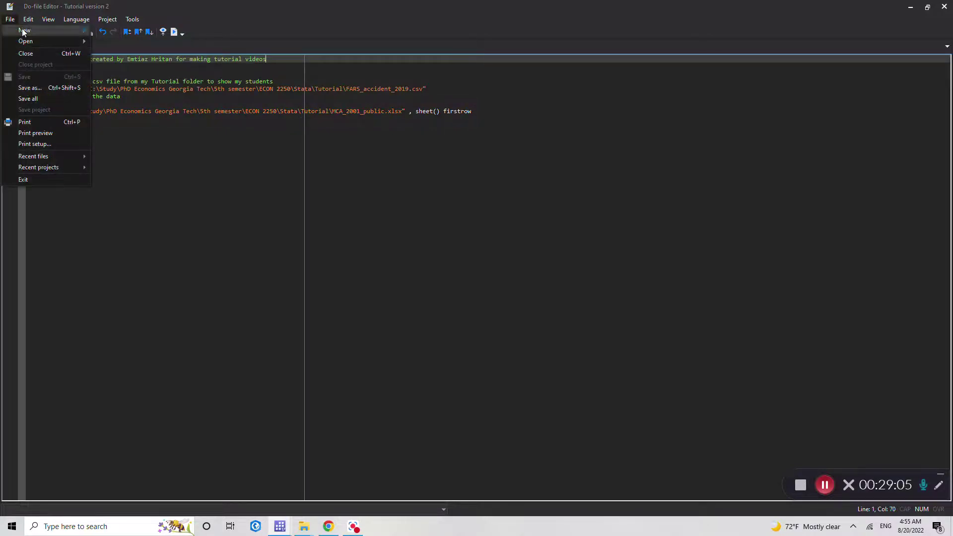
pyautogui.moveTo(27, 30)
pyautogui.click(116, 32)
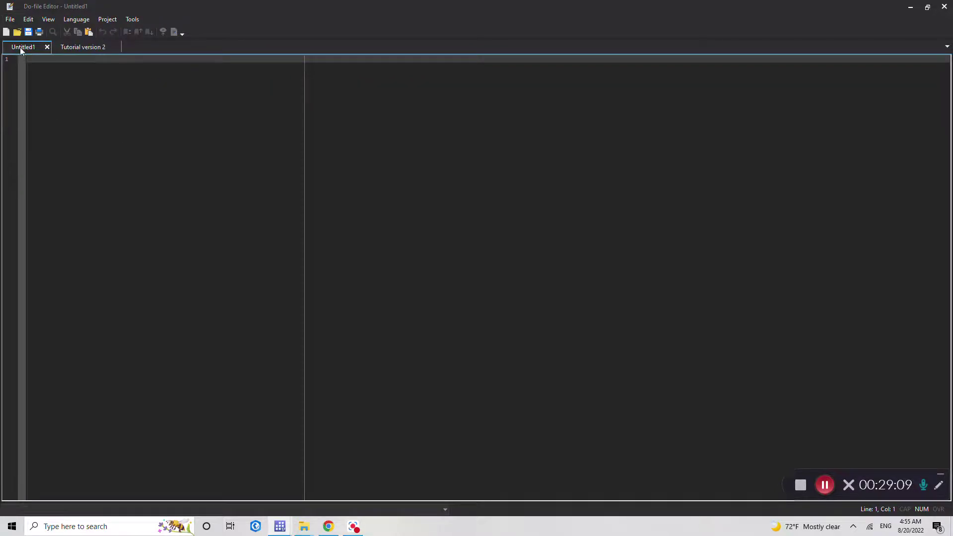
pyautogui.click(47, 47)
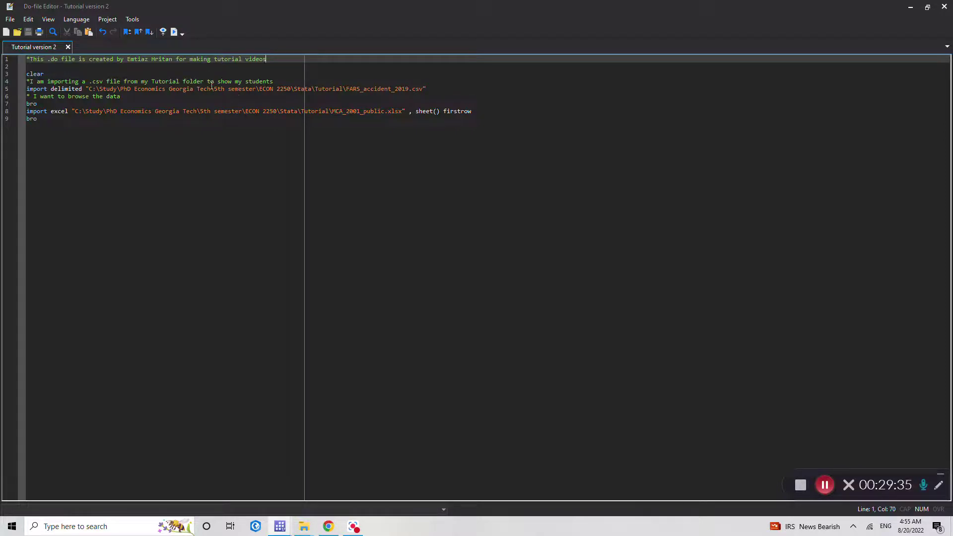
pyautogui.moveTo(214, 88); pyautogui.dragTo(261, 88)
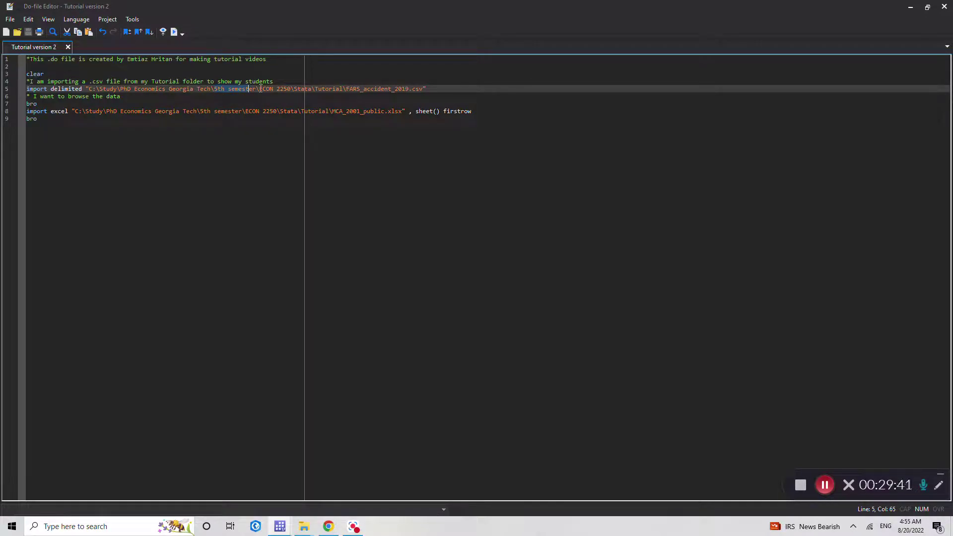
pyautogui.moveTo(260, 88); pyautogui.dragTo(249, 88)
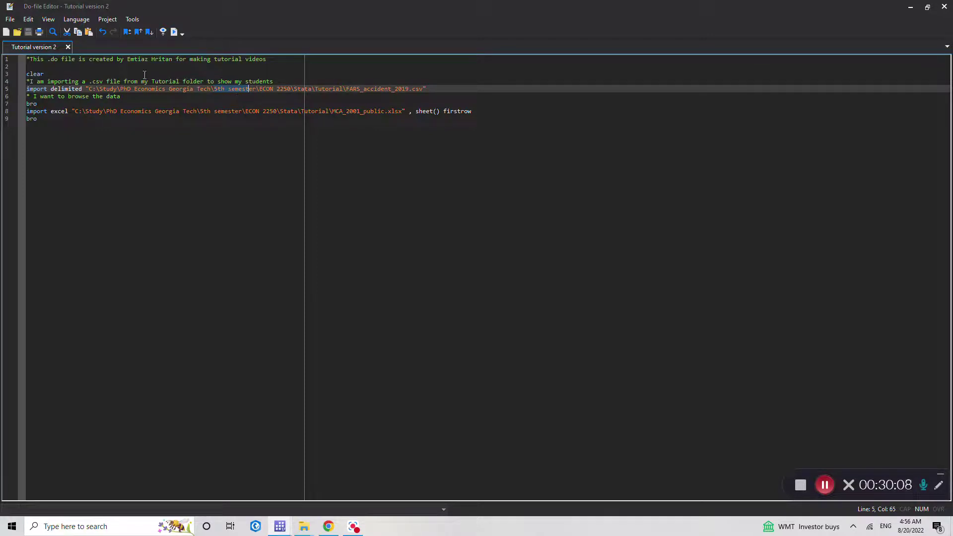
# Step: Insert the comment "* Set up the relative path" directly below the first line of the do-file
pyautogui.click(270, 59)
pyautogui.press('Return')
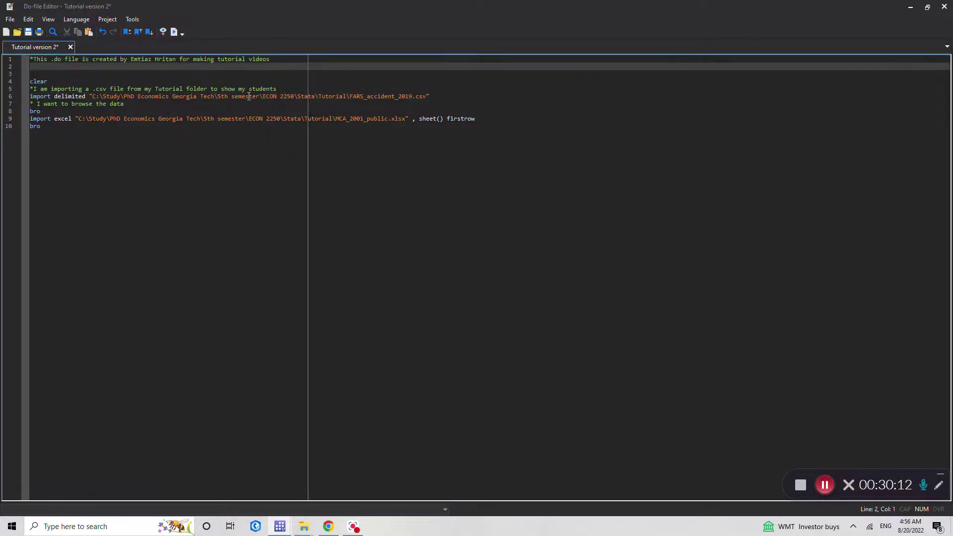
pyautogui.write('* Set up the re')
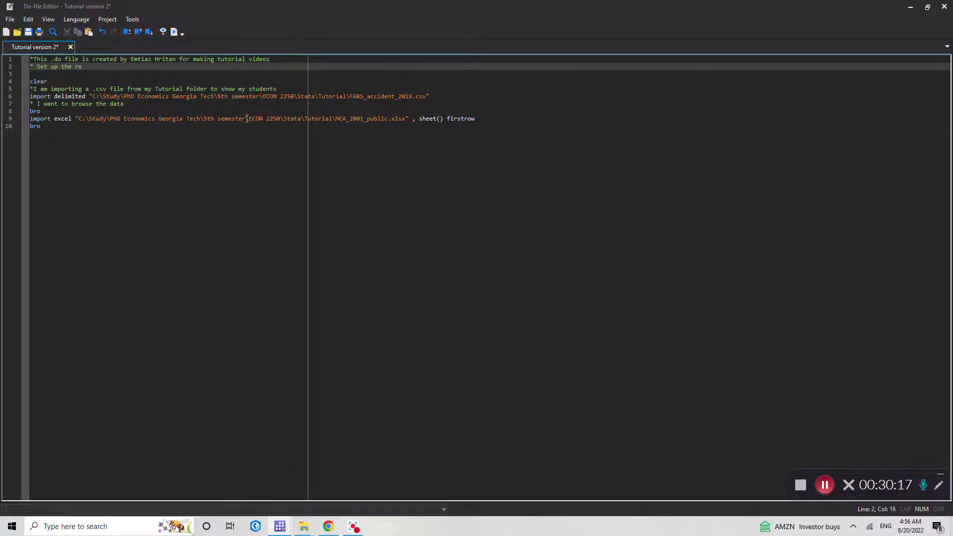
pyautogui.write('lative path')
pyautogui.press('Return')
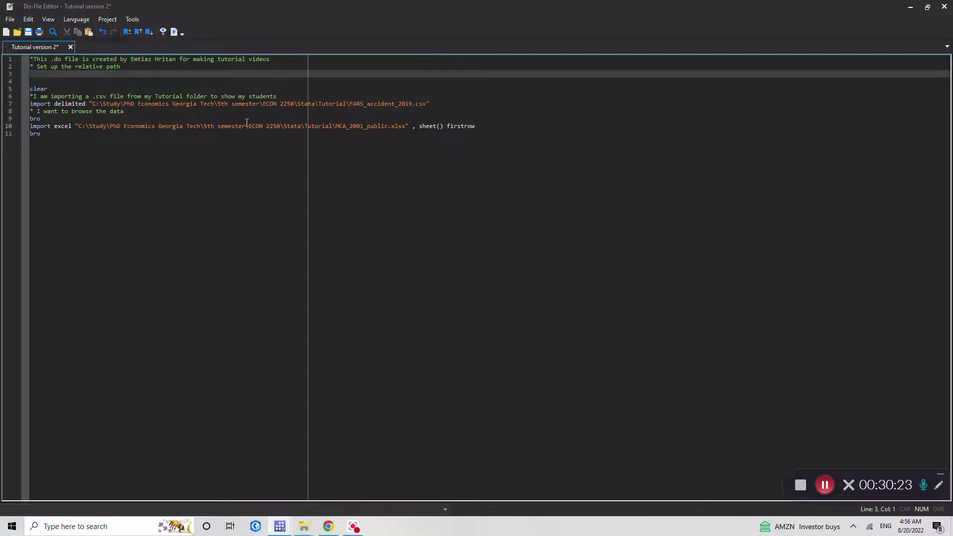
# Step: Start a cd command with an empty pair of double quotation marks on the line below the relative path comment
pyautogui.write('c')
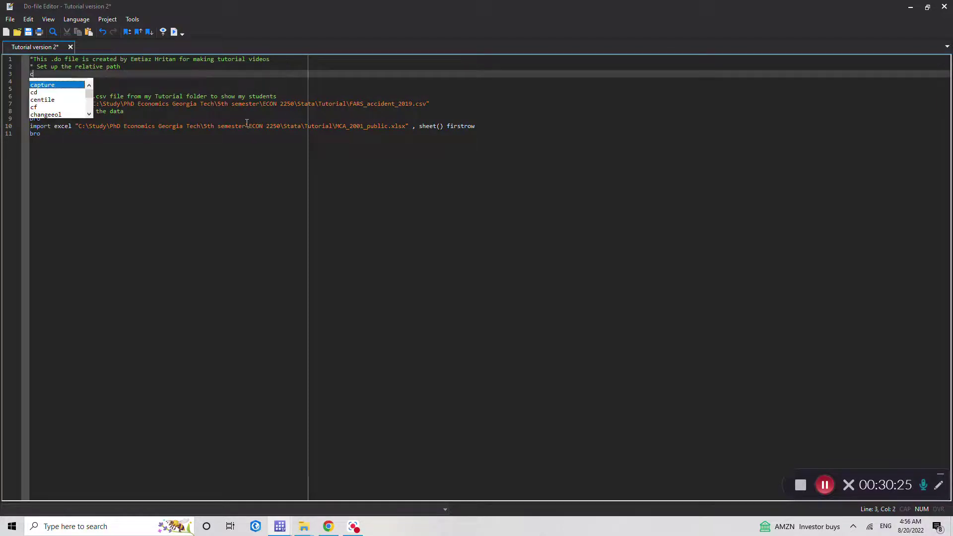
pyautogui.write('d ')
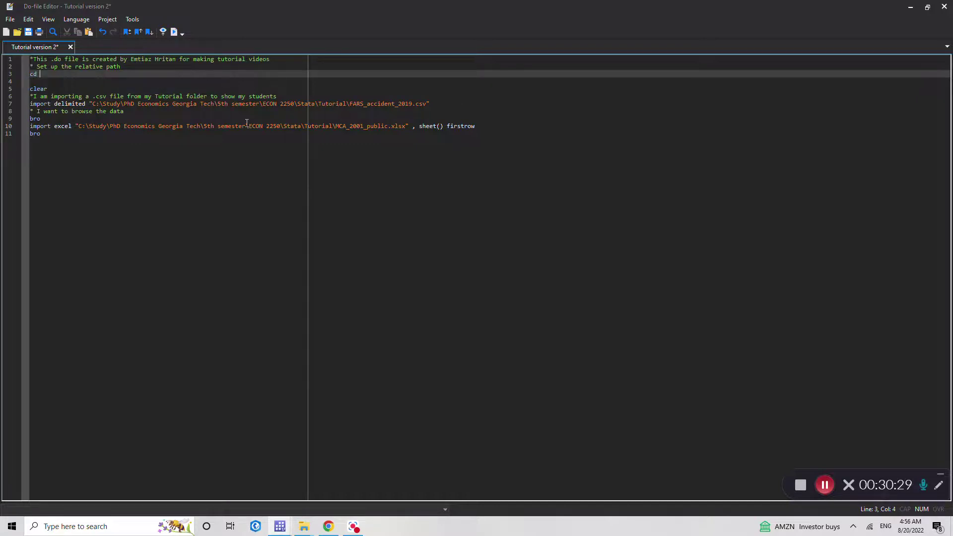
pyautogui.write('"')
# Step: Copy the Tutorial folder's full path from File Explorer and paste it between the quotation marks of the cd command
pyautogui.moveTo(303, 526)
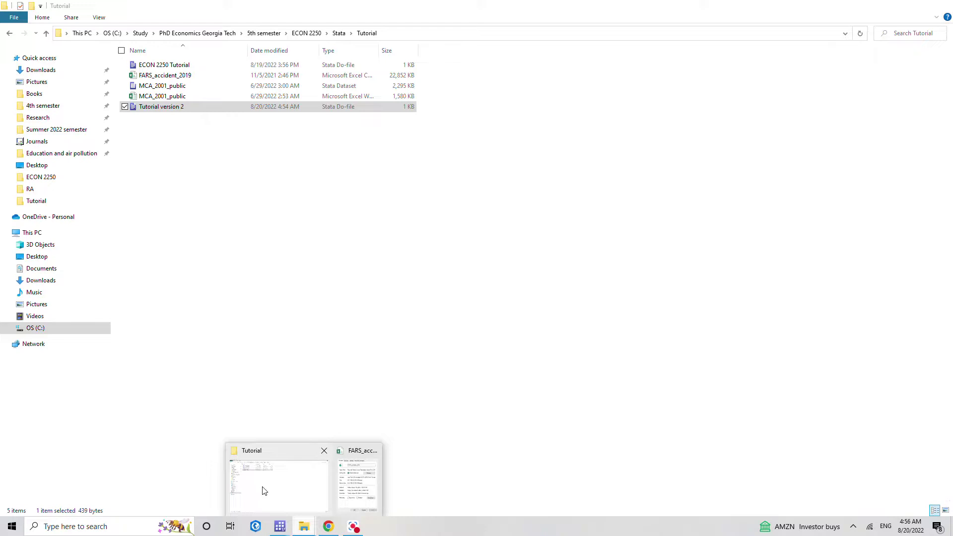
pyautogui.click(263, 490)
pyautogui.click(300, 269)
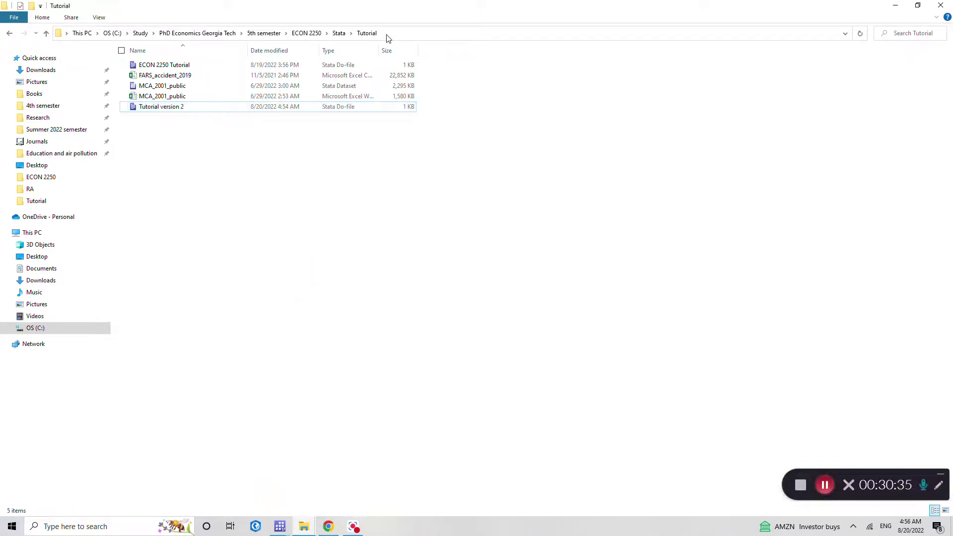
pyautogui.click(388, 33)
pyautogui.hotkey('ctrl', 'c')
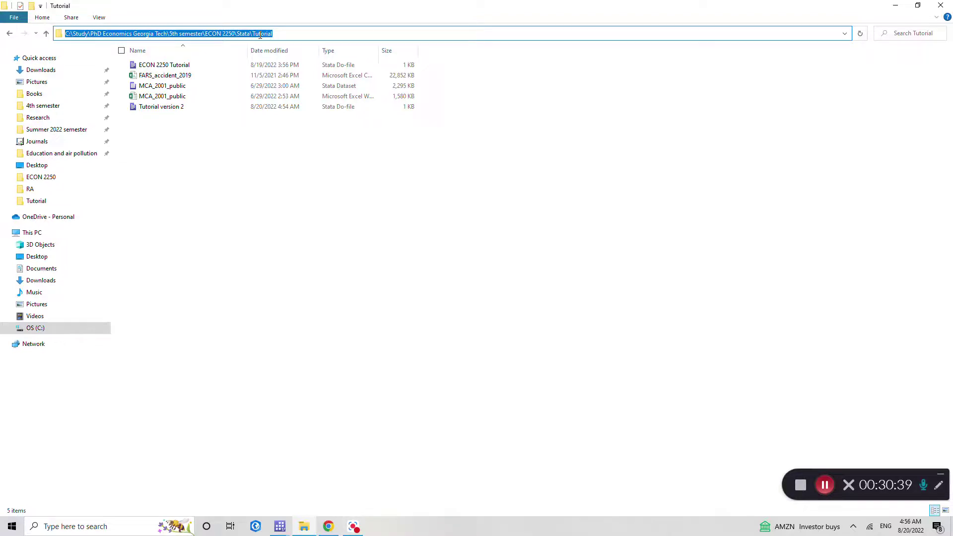
pyautogui.click(280, 526)
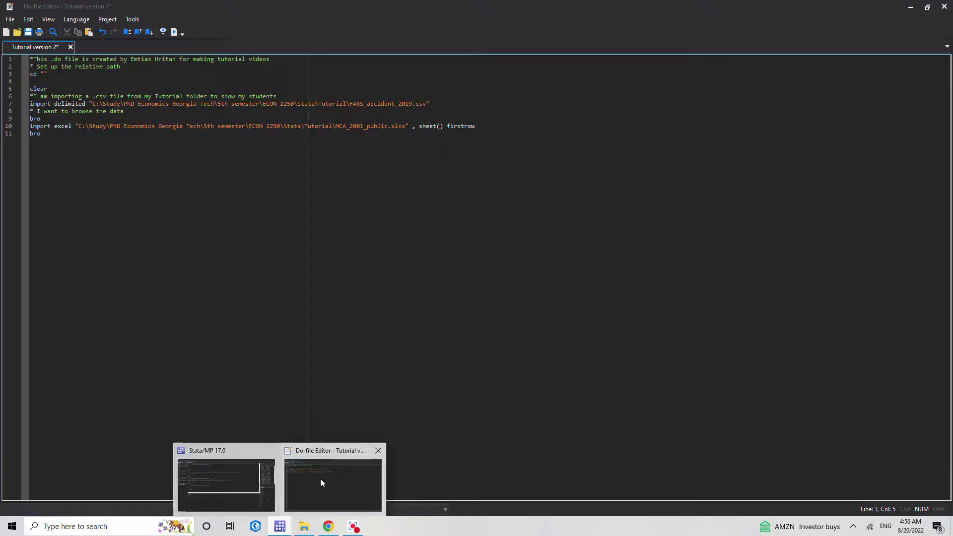
pyautogui.click(321, 479)
pyautogui.hotkey('ctrl', 'v')
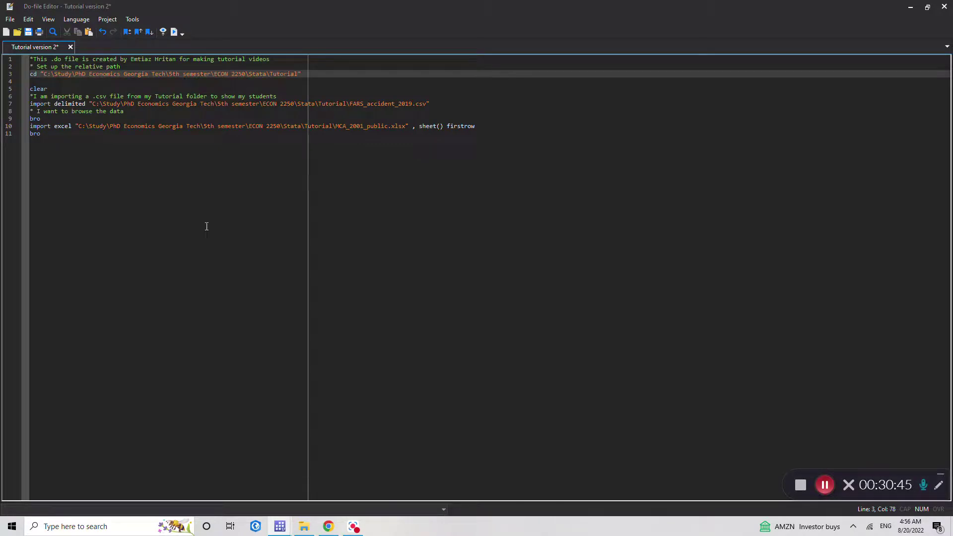
# Step: Run only the cd line, check its output in the main Stata window, and return to the do-file
pyautogui.moveTo(267, 75); pyautogui.dragTo(280, 75)
pyautogui.click(174, 33)
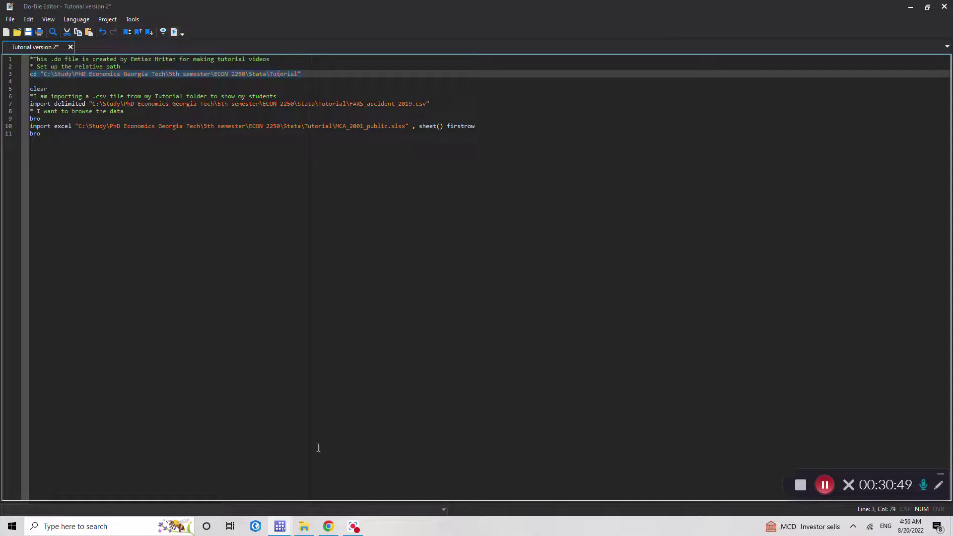
pyautogui.moveTo(276, 527)
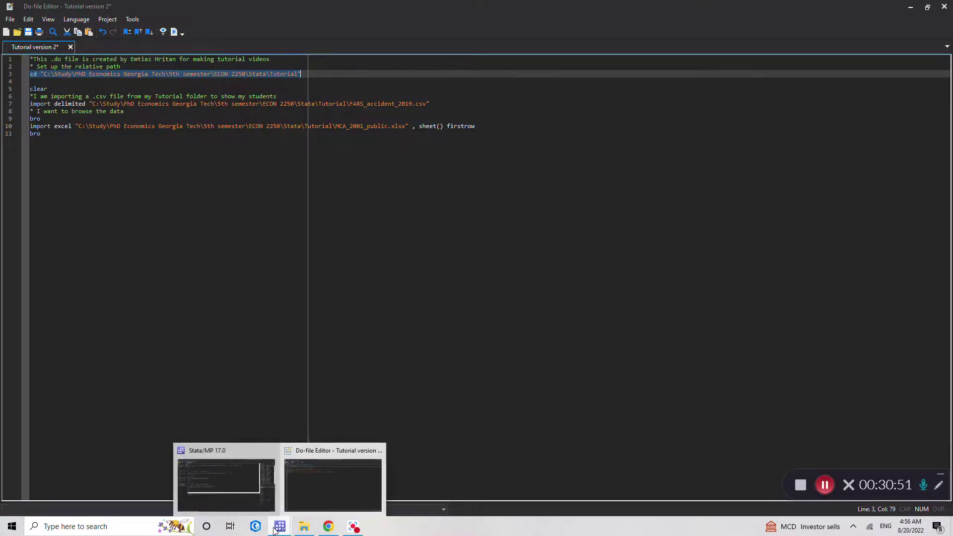
pyautogui.click(207, 488)
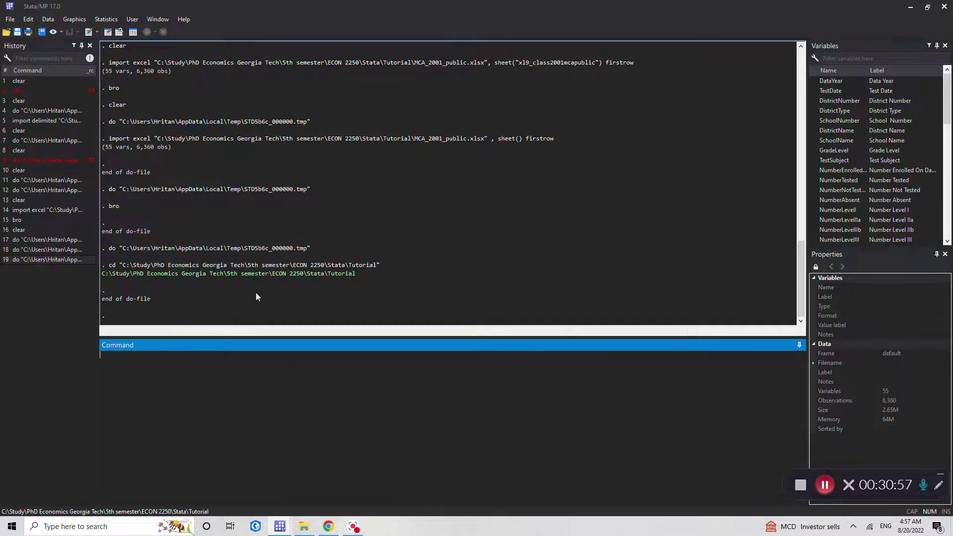
pyautogui.moveTo(280, 526)
pyautogui.click(321, 473)
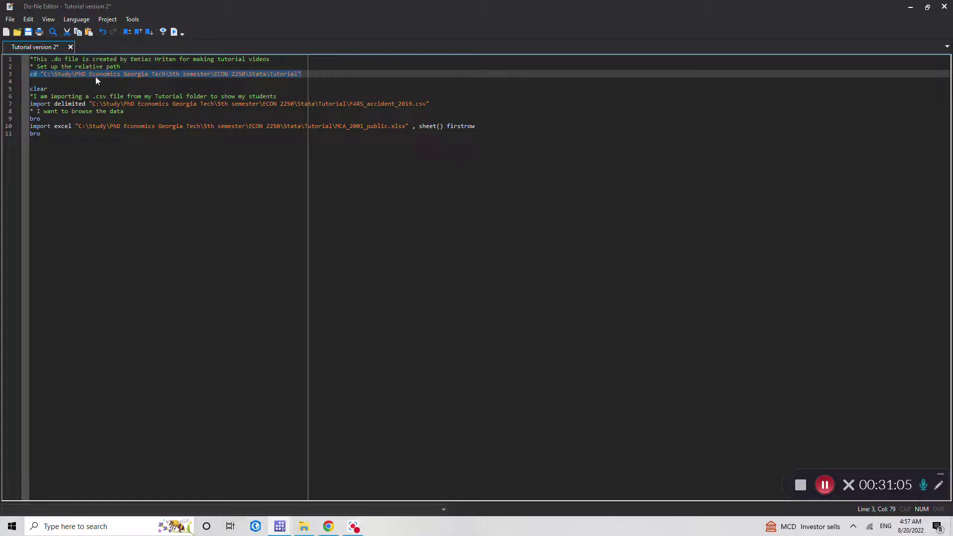
pyautogui.click(44, 74)
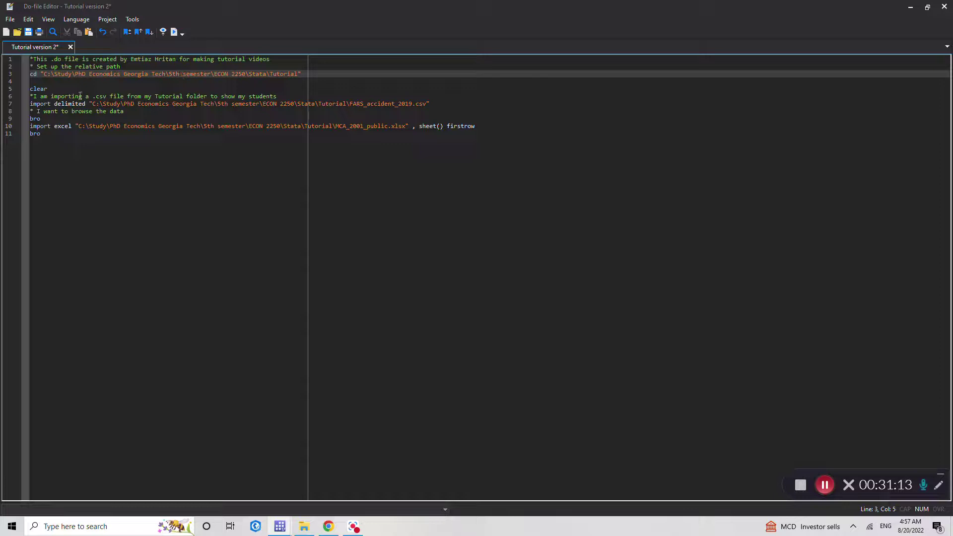
pyautogui.moveTo(30, 89); pyautogui.dragTo(113, 209)
pyautogui.click(113, 210)
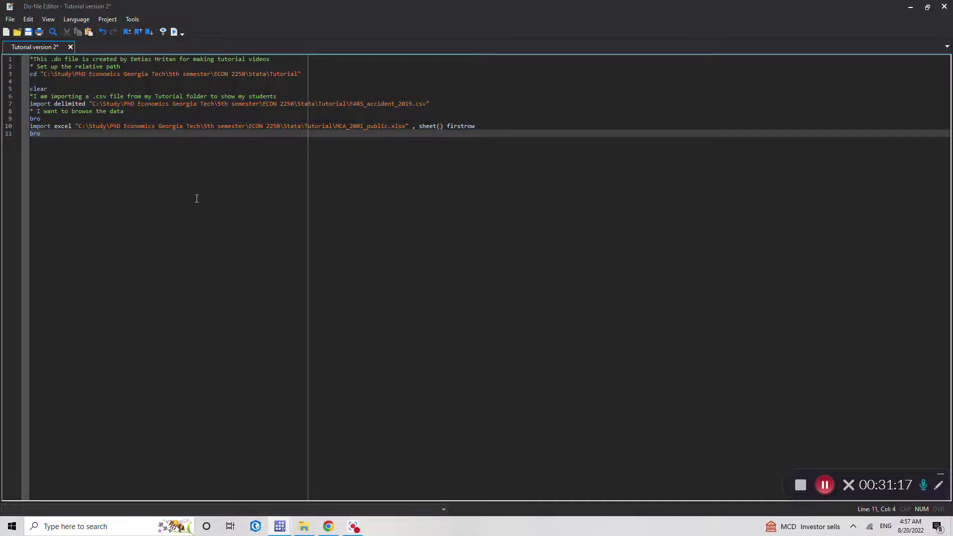
pyautogui.click(280, 526)
pyautogui.click(229, 493)
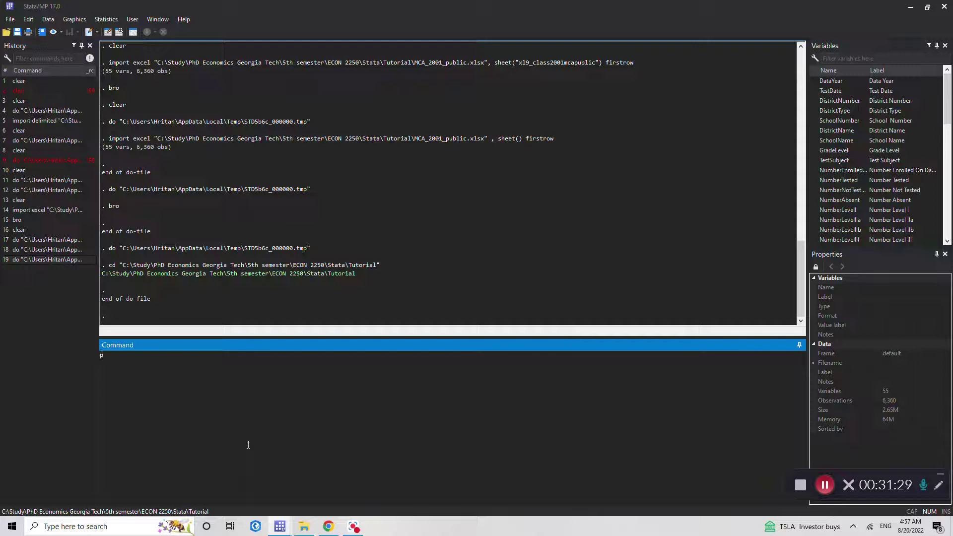
pyautogui.write('wd')
pyautogui.press('BackSpace')
pyautogui.press('BackSpace')
pyautogui.press('BackSpace')
# Step: Add the comment "* How to know the relative path of our do file" and a pwd command at the end of the do-file
pyautogui.moveTo(279, 526)
pyautogui.click(314, 495)
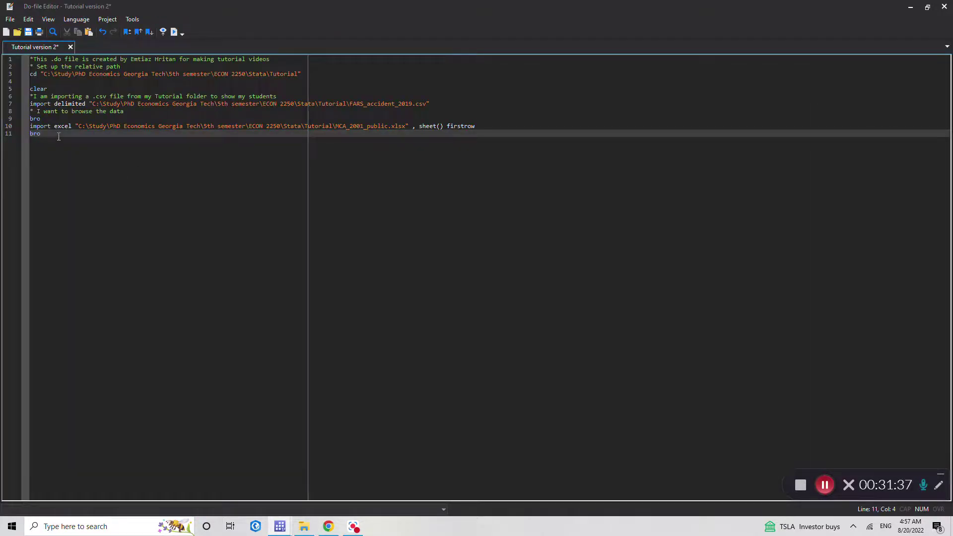
pyautogui.press('Return')
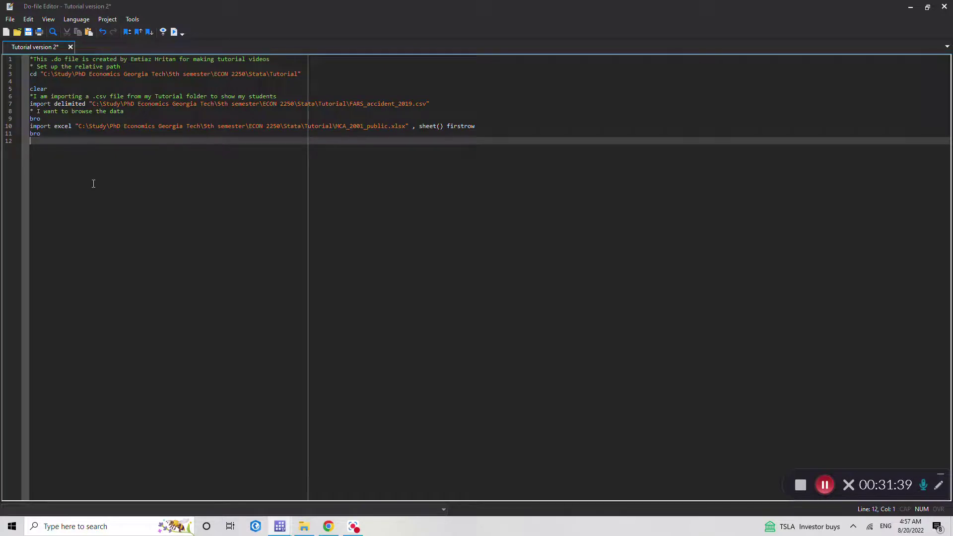
pyautogui.write('* How to know the relative ')
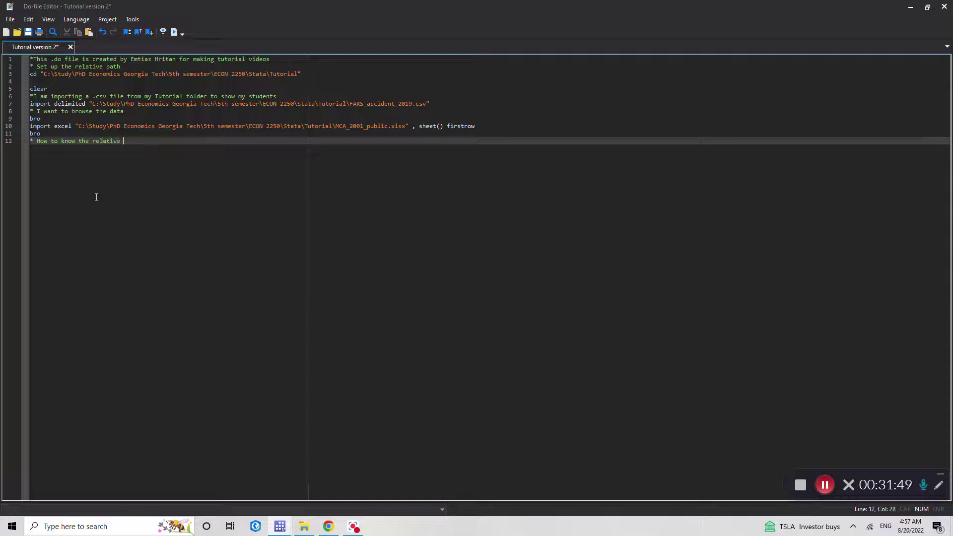
pyautogui.write('path of our do file')
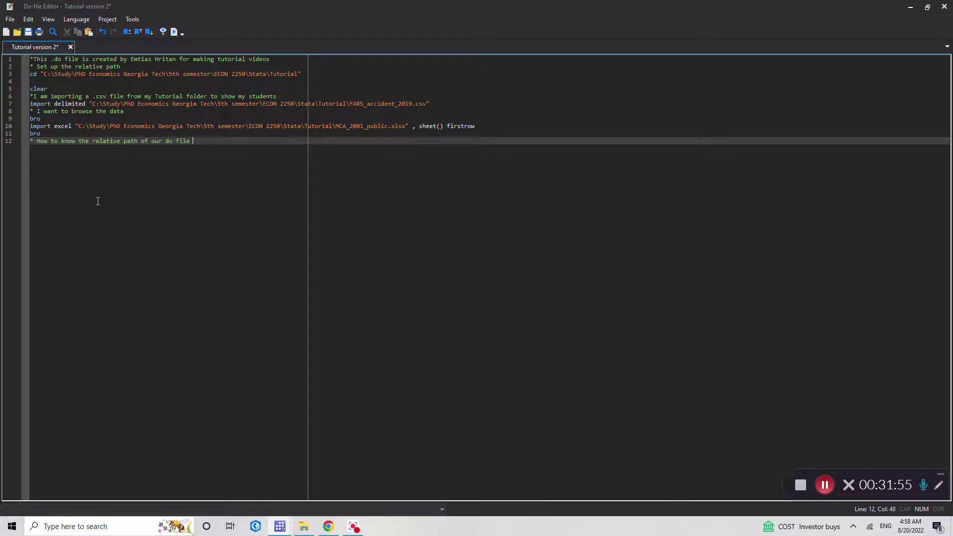
pyautogui.press('Return')
pyautogui.write('pwd')
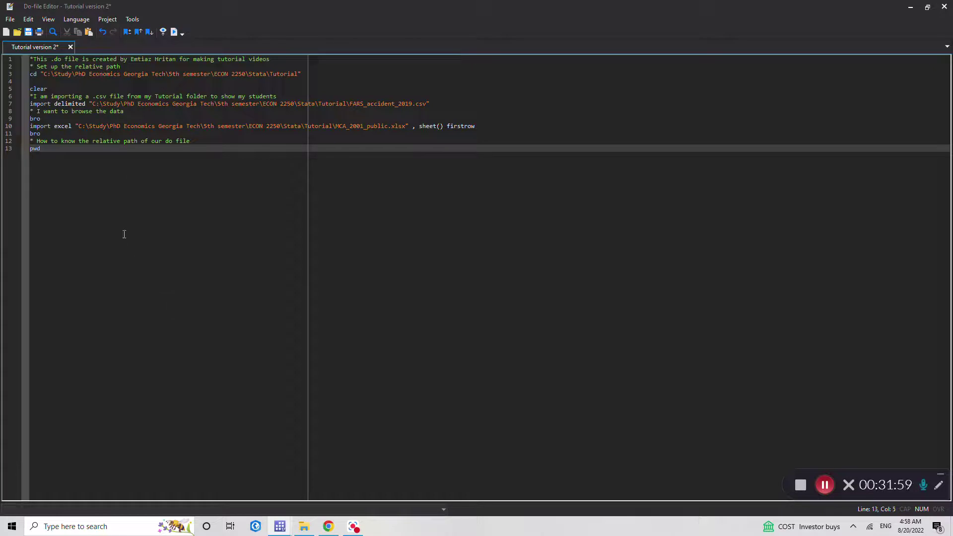
# Step: Run only the pwd line, examine the printed path in the main Stata window, and compare it with the Tutorial folder in File Explorer
pyautogui.doubleClick(38, 149)
pyautogui.click(175, 34)
pyautogui.moveTo(280, 526)
pyautogui.click(242, 494)
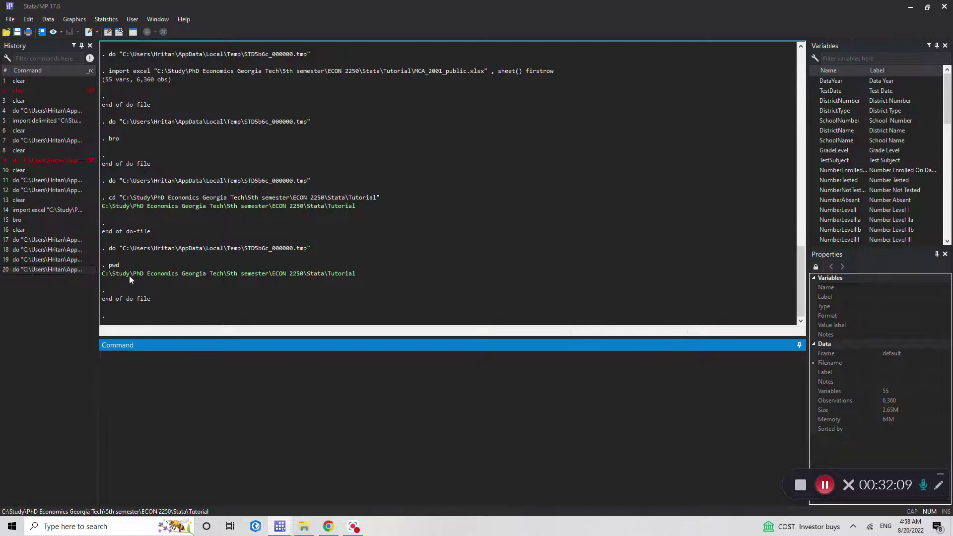
pyautogui.moveTo(231, 274); pyautogui.dragTo(366, 278)
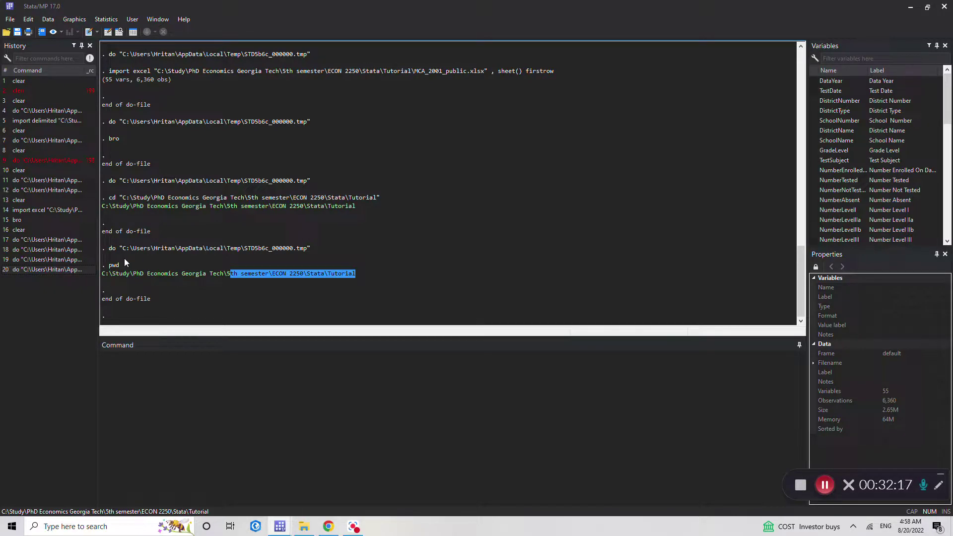
pyautogui.click(304, 526)
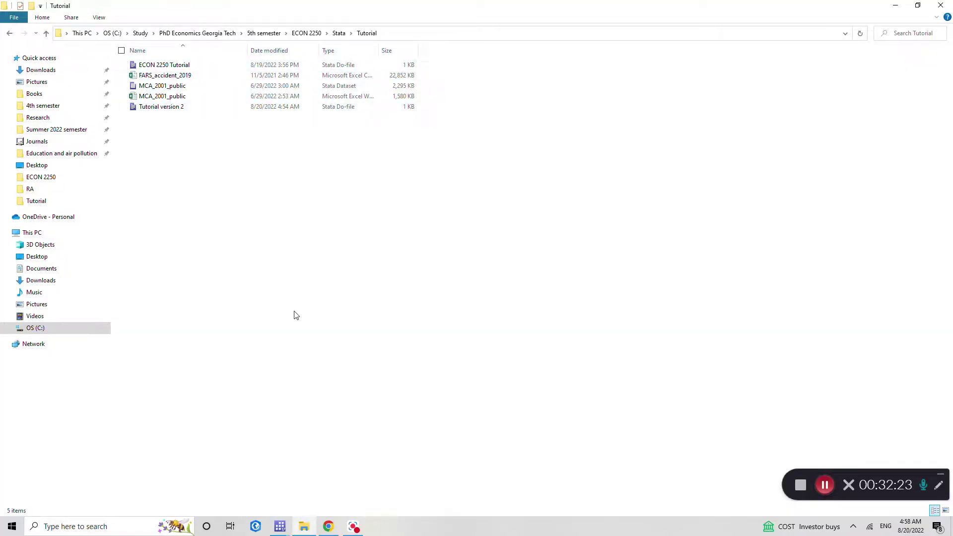
# Step: Switch to the main Stata window and list the working directory's files with the dir command
pyautogui.click(278, 521)
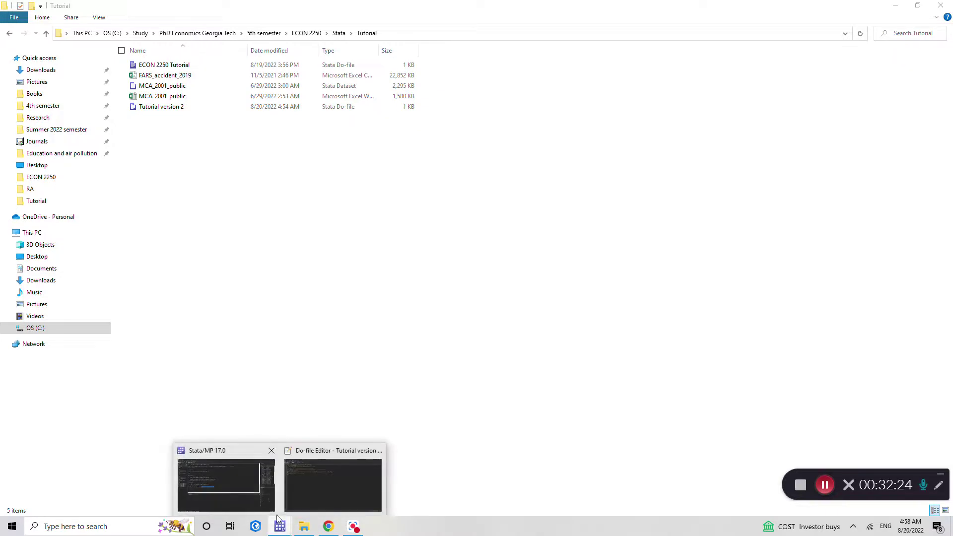
pyautogui.click(223, 491)
pyautogui.write('dir')
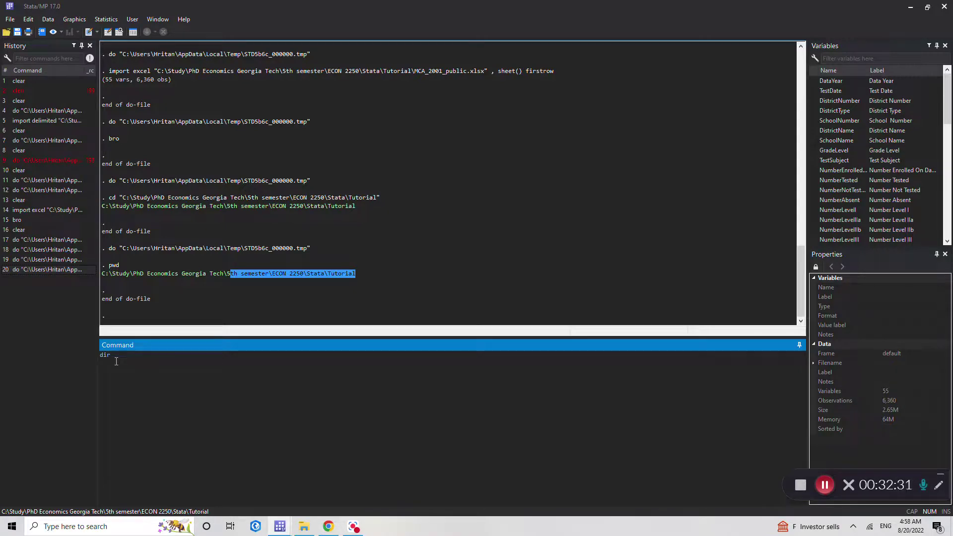
pyautogui.press('Return')
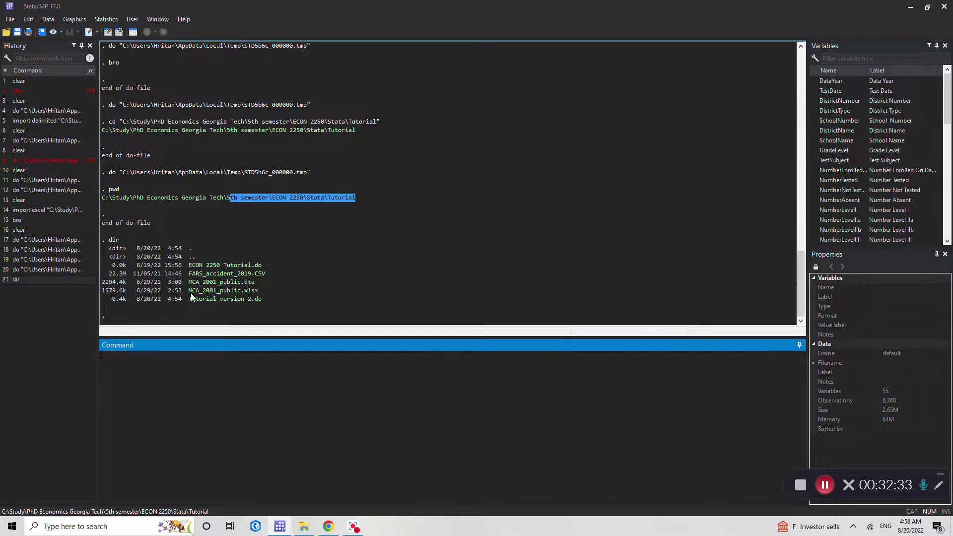
# Step: Examine the file names and sizes in the dir output and compare them with the Tutorial folder in File Explorer
pyautogui.moveTo(109, 264); pyautogui.dragTo(264, 305)
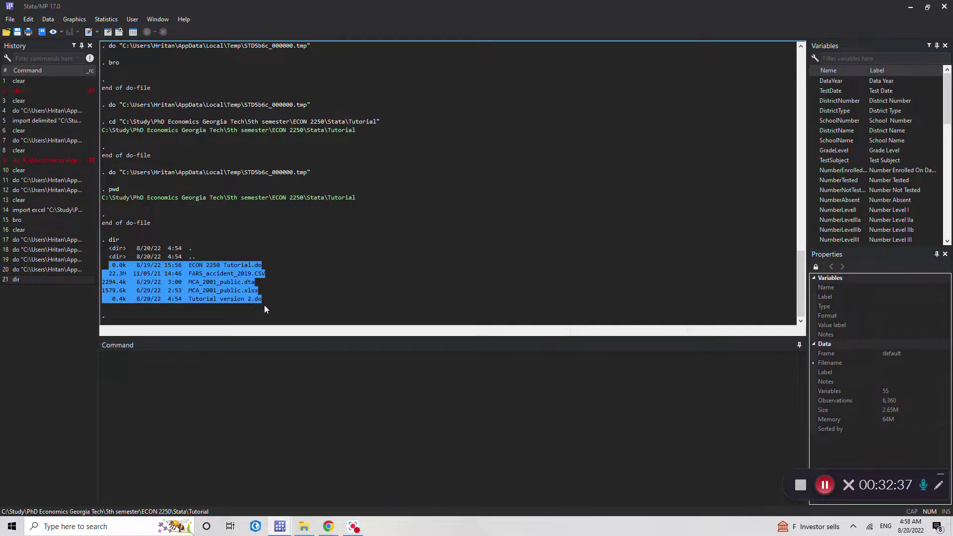
pyautogui.click(275, 306)
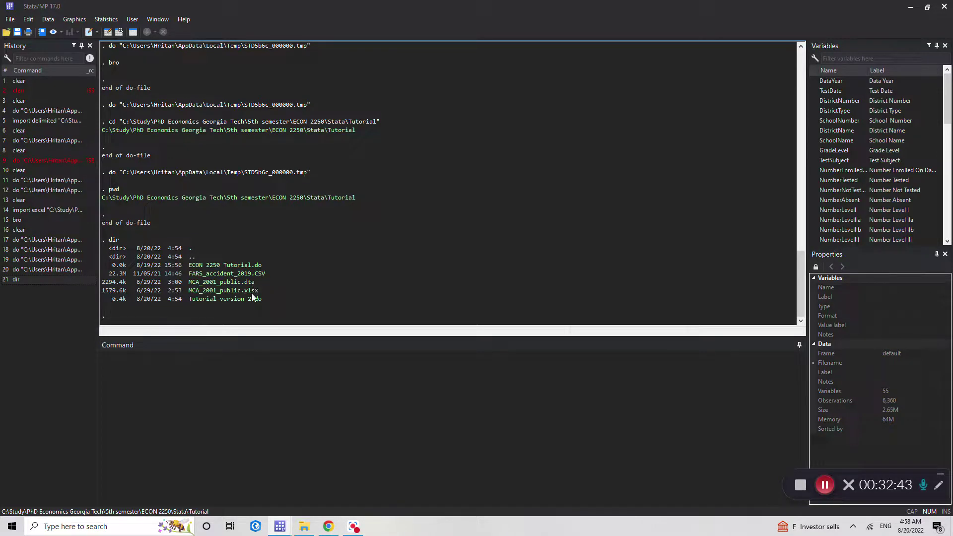
pyautogui.click(305, 526)
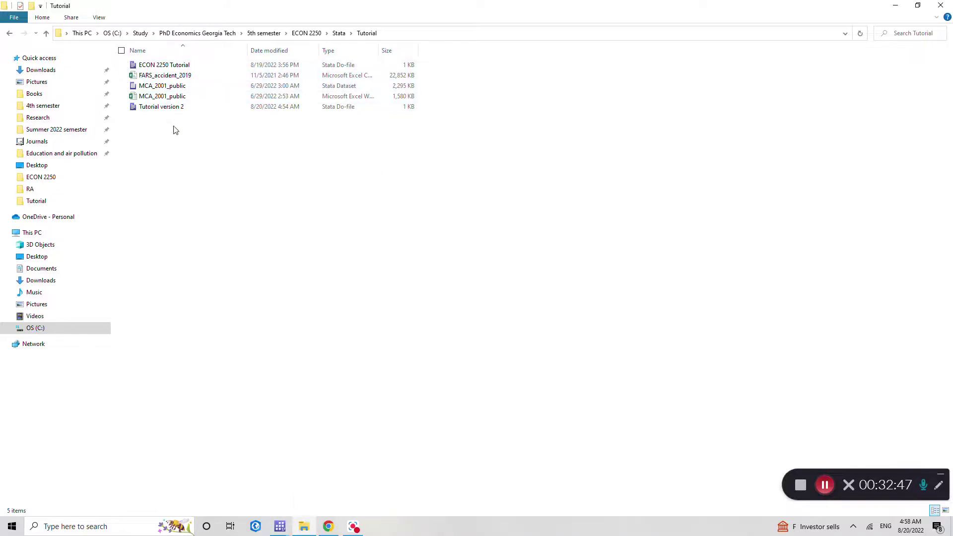
pyautogui.click(279, 527)
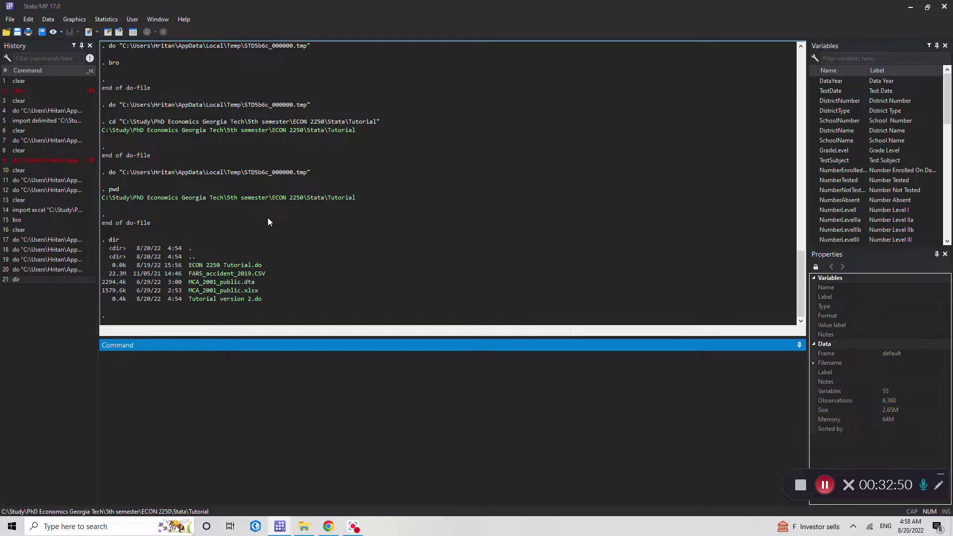
pyautogui.moveTo(110, 266); pyautogui.dragTo(123, 267)
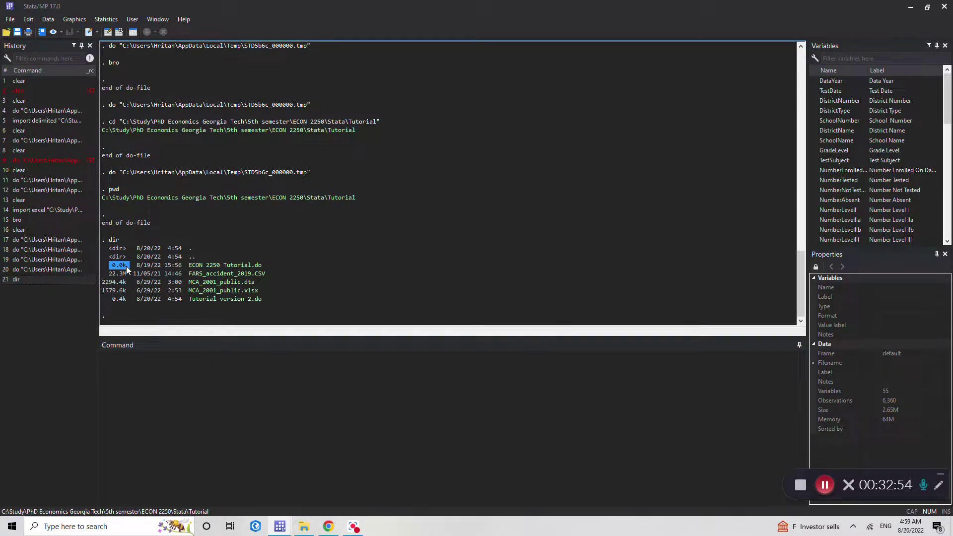
pyautogui.moveTo(106, 274); pyautogui.dragTo(126, 295)
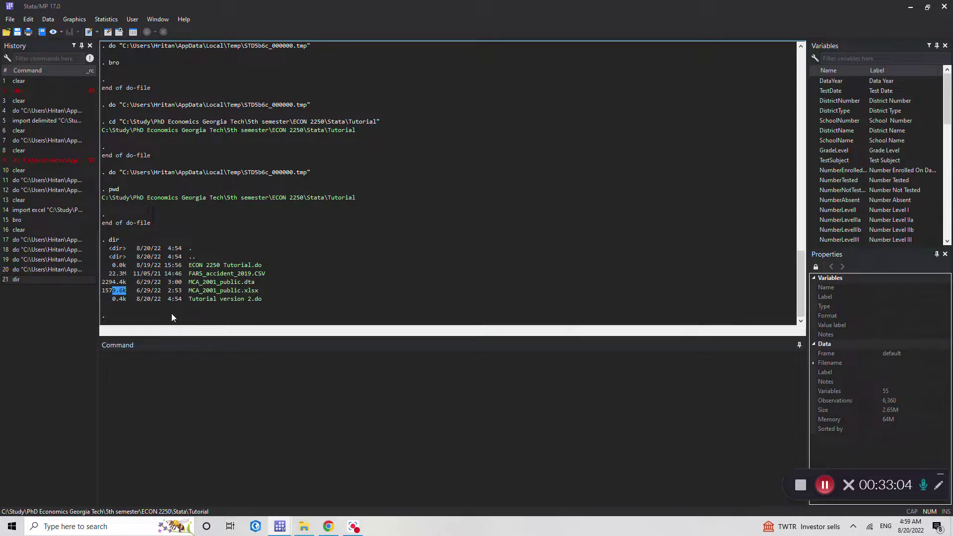
# Step: Remove the loaded dataset from memory by running the clear command in the main Stata window
pyautogui.click(162, 387)
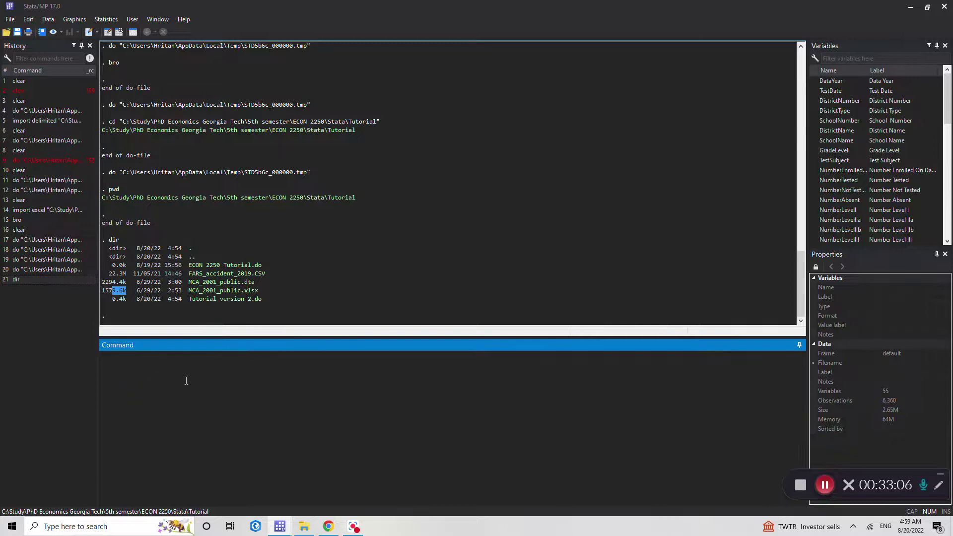
pyautogui.write('clear')
pyautogui.press('Return')
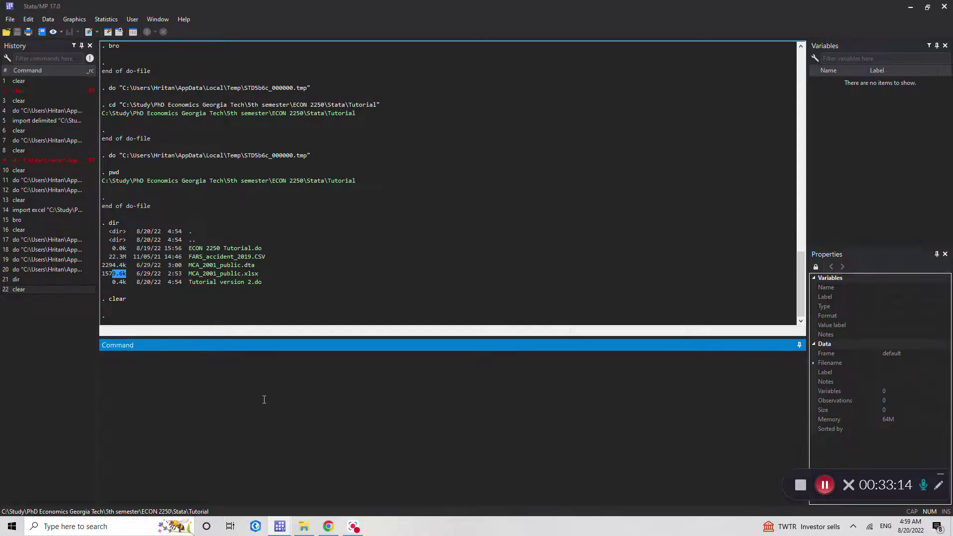
# Step: Add the line "use MCA_2001_public" below pwd in the do-file, copying the Stata dataset's name from the Tutorial folder in File Explorer
pyautogui.click(279, 526)
pyautogui.click(303, 479)
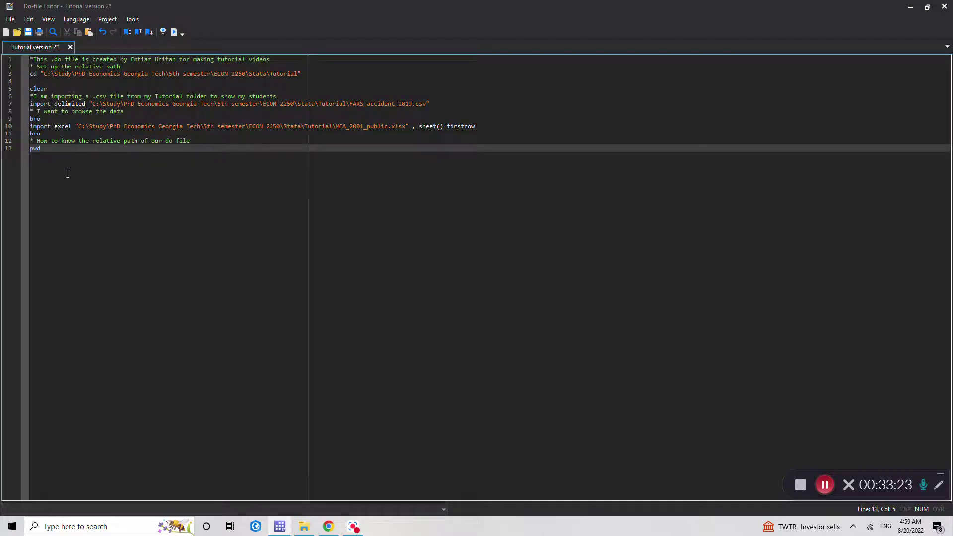
pyautogui.press('Return')
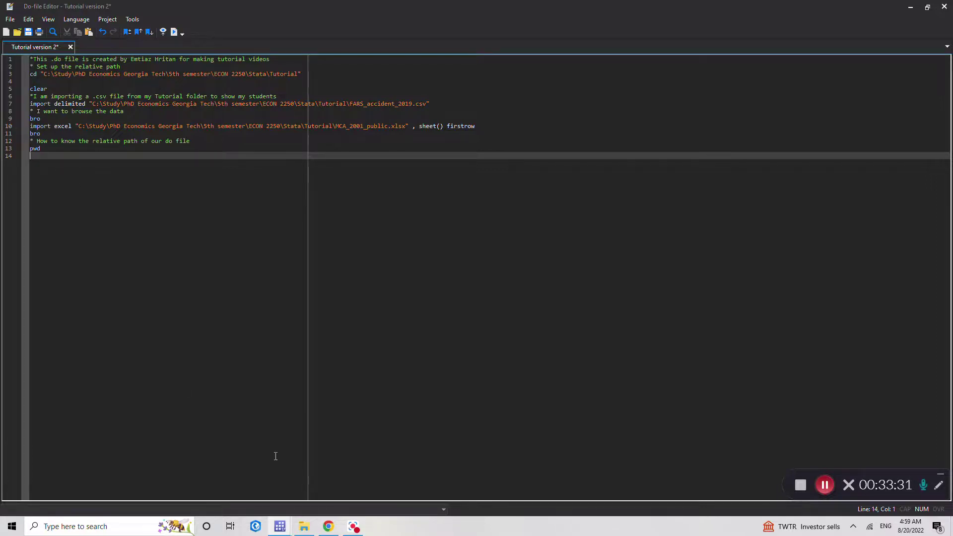
pyautogui.click(304, 526)
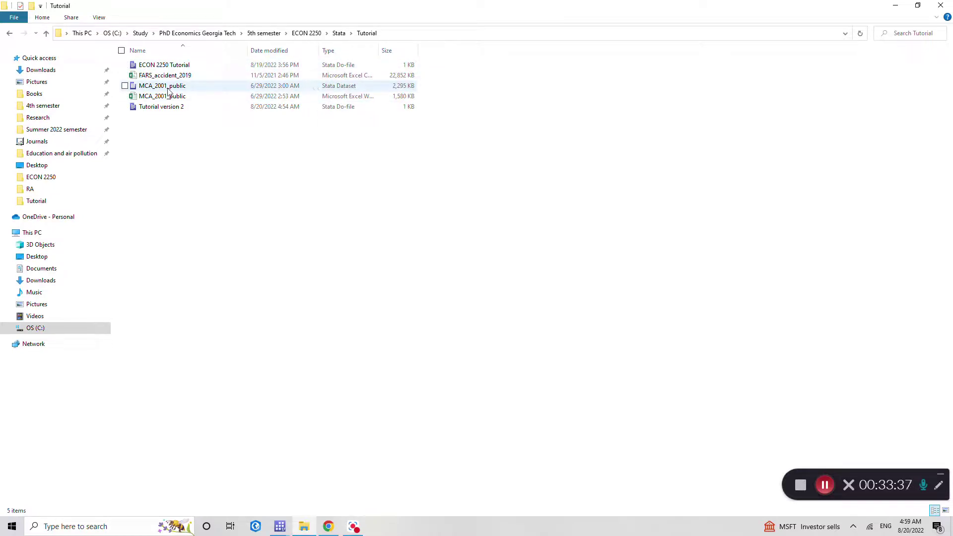
pyautogui.click(162, 89)
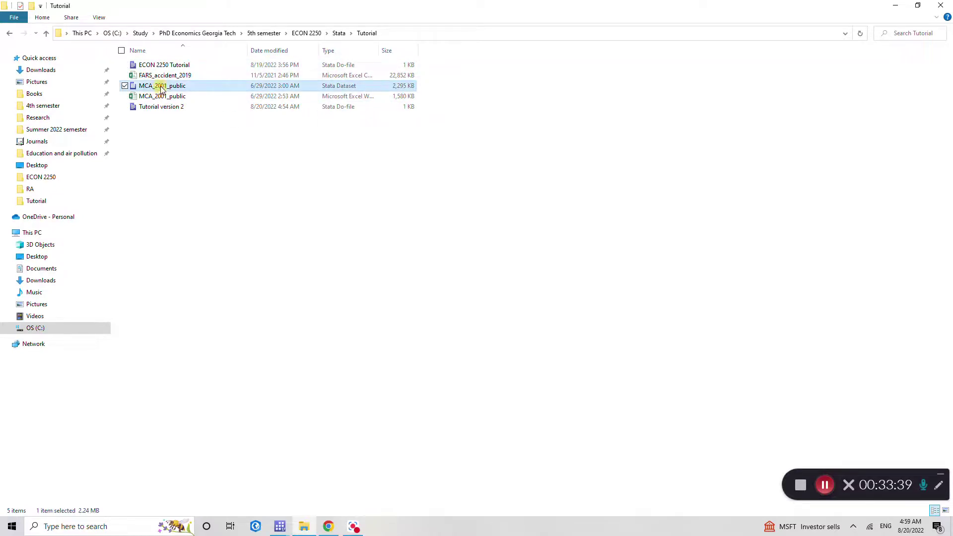
pyautogui.click(162, 89)
pyautogui.hotkey('ctrl', 'c')
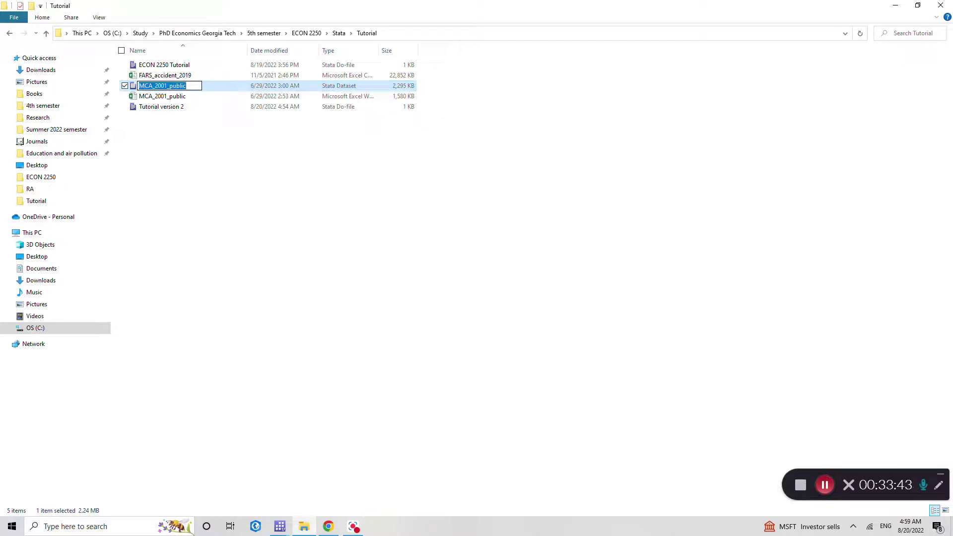
pyautogui.click(280, 526)
pyautogui.click(296, 487)
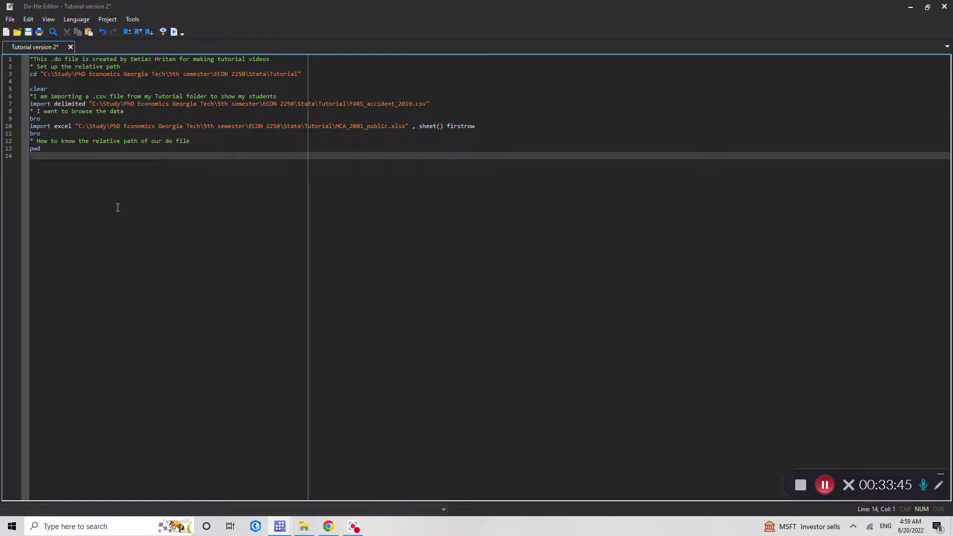
pyautogui.write('use')
pyautogui.hotkey('ctrl', 'v')
# Step: Run only the use MCA_2001_public line and look through the loaded variables in the main Stata window
pyautogui.doubleClick(97, 155)
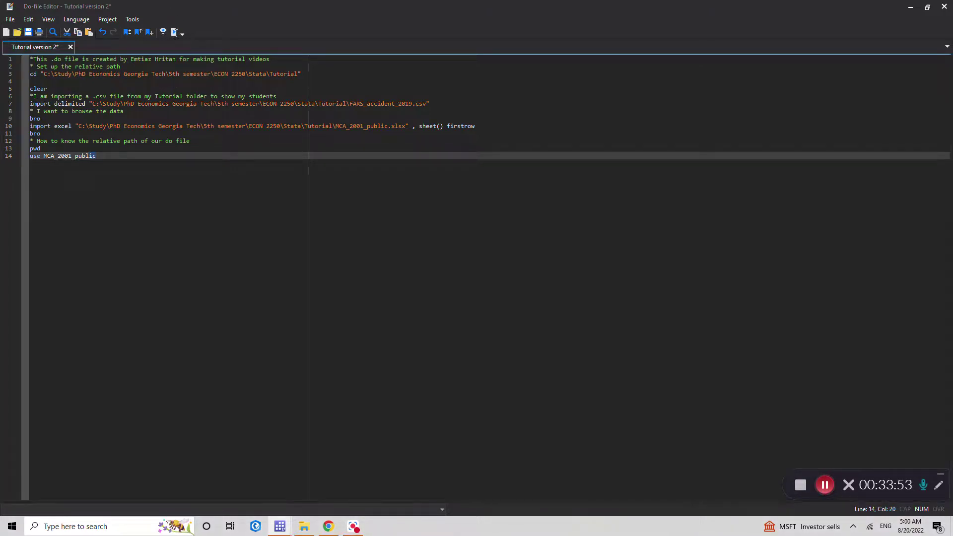
pyautogui.click(175, 33)
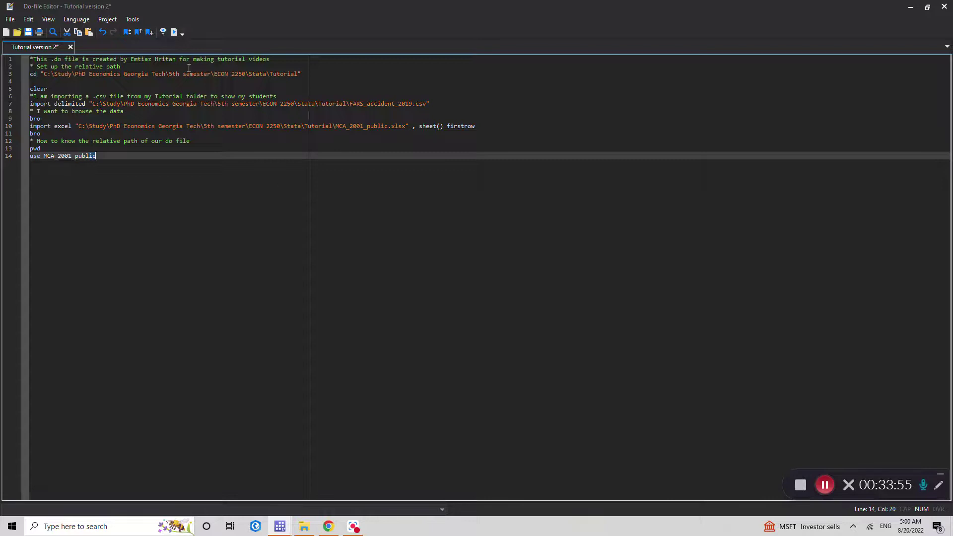
pyautogui.click(175, 32)
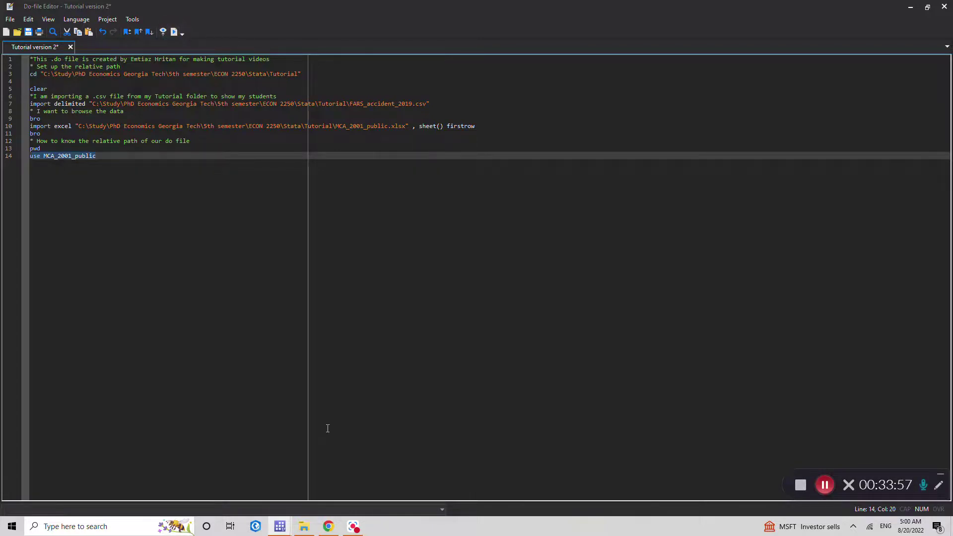
pyautogui.moveTo(280, 526)
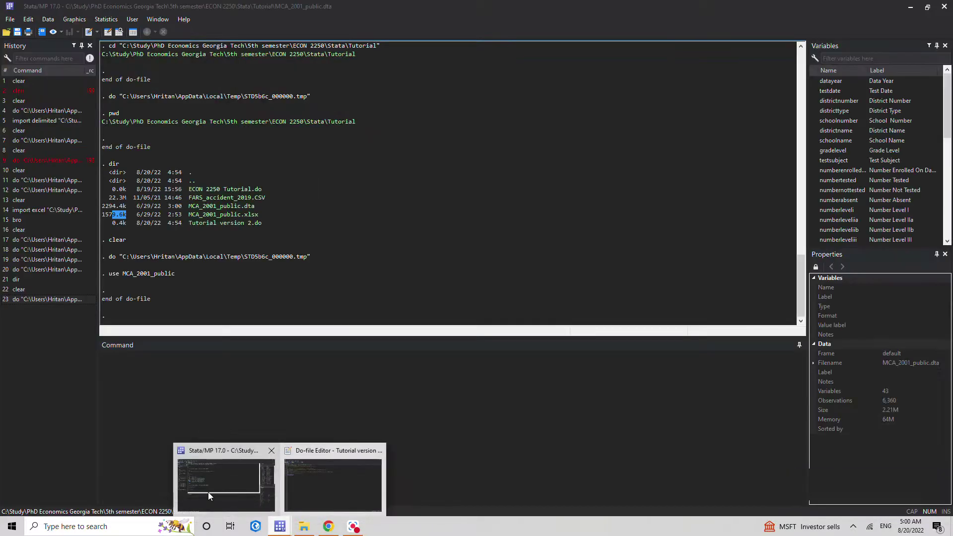
pyautogui.click(208, 492)
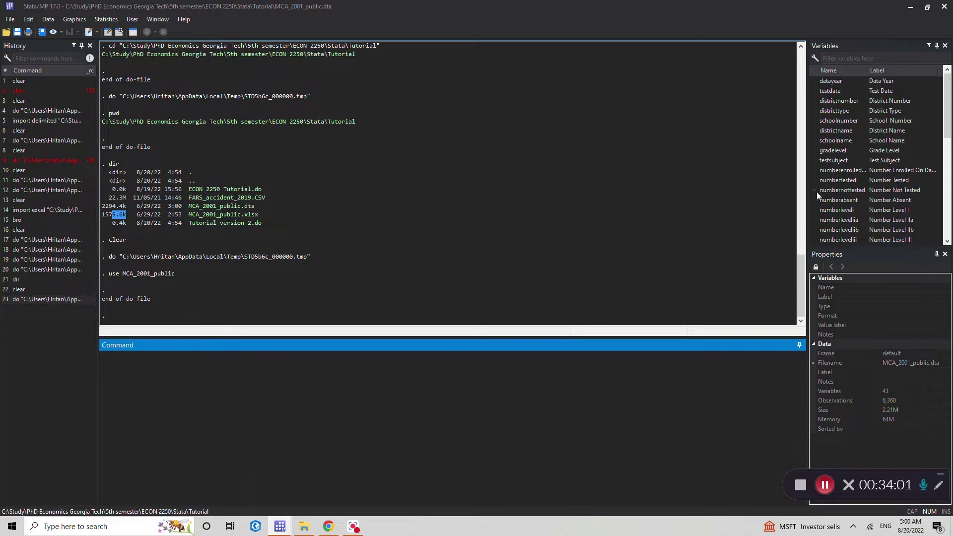
pyautogui.scroll(-6, 866, 113)
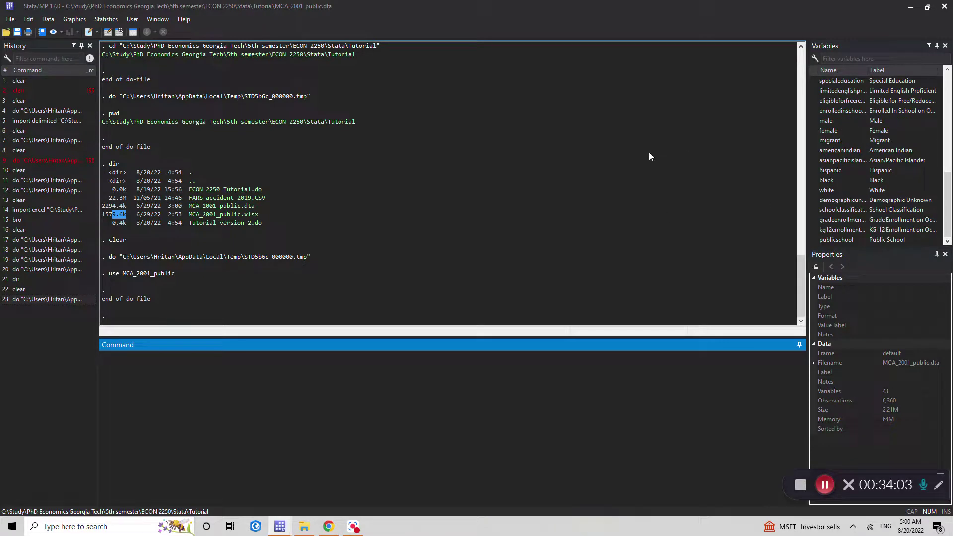
# Step: Browse the loaded dataset with the bro command, and close the Data Editor
pyautogui.write('br')
pyautogui.press('Return')
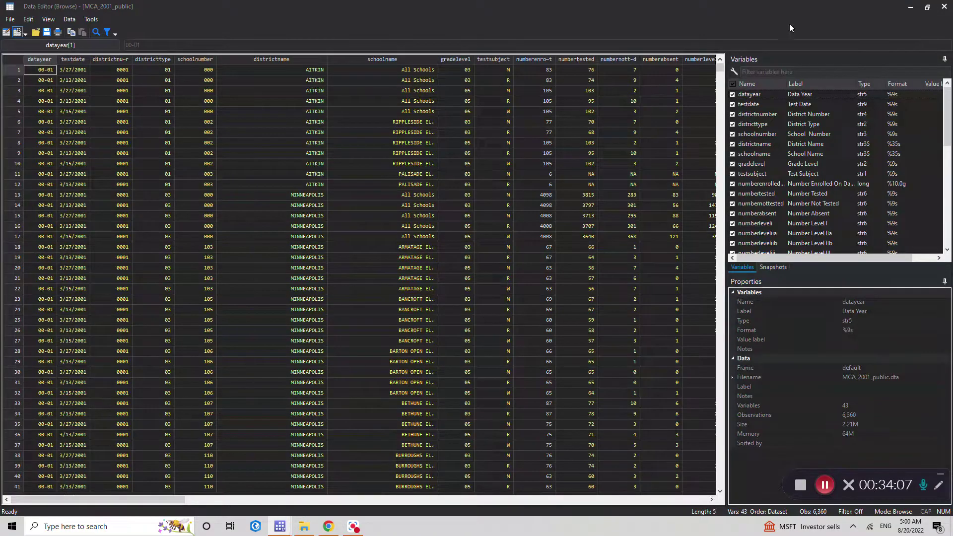
pyautogui.click(944, 7)
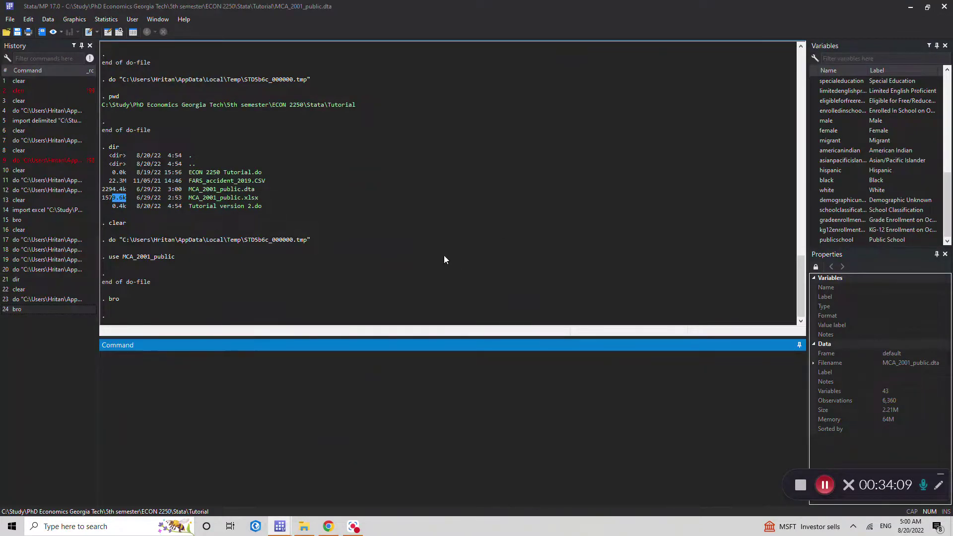
# Step: Review the short use command in the results output against the earlier import commands that contain full paths
pyautogui.doubleClick(110, 257)
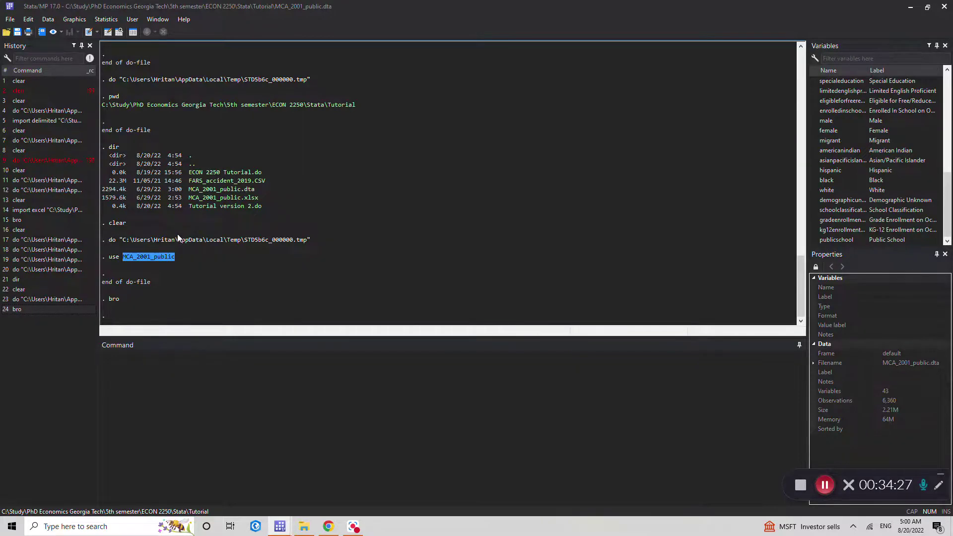
pyautogui.scroll(5, 177, 237)
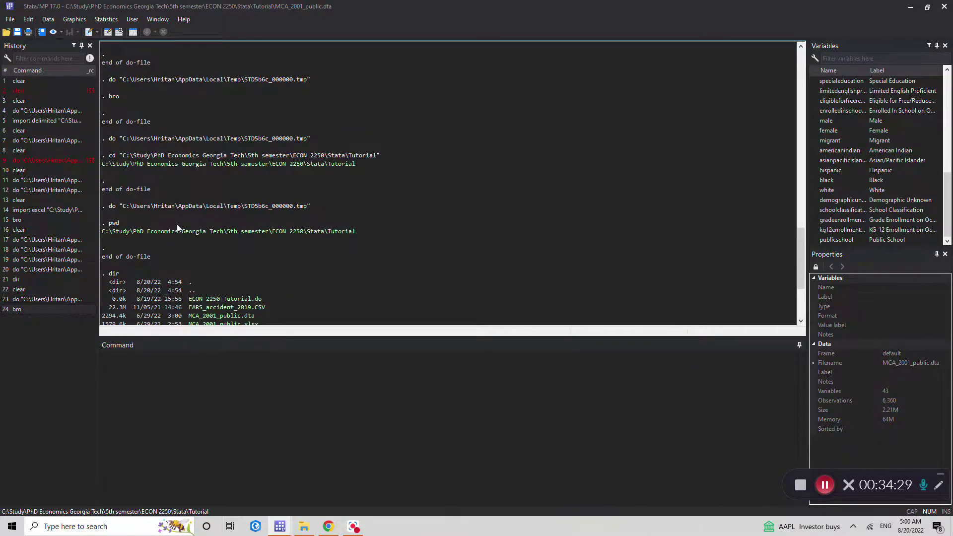
pyautogui.scroll(8, 175, 187)
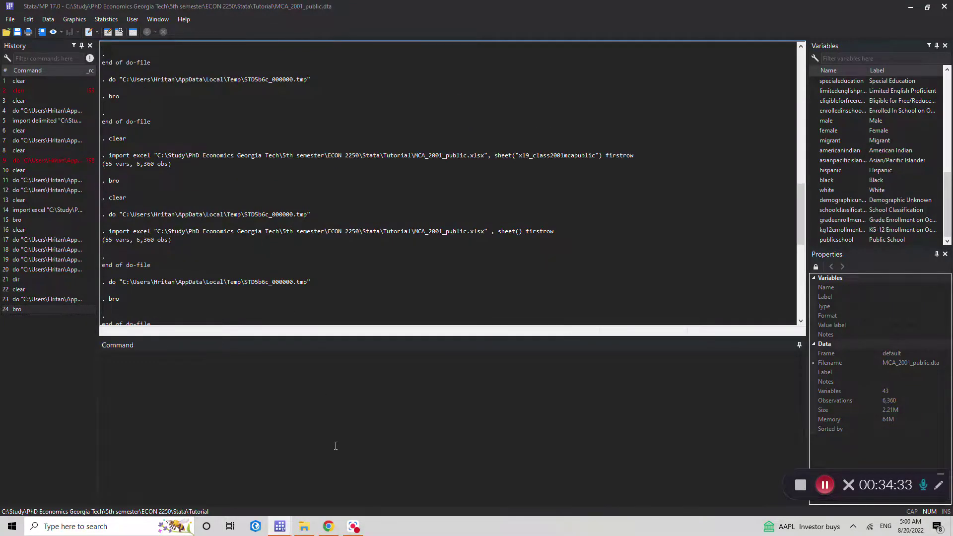
# Step: Return to the do-file, check the Tutorial folder's files in File Explorer, and add a clear command below the use line
pyautogui.moveTo(279, 526)
pyautogui.click(325, 488)
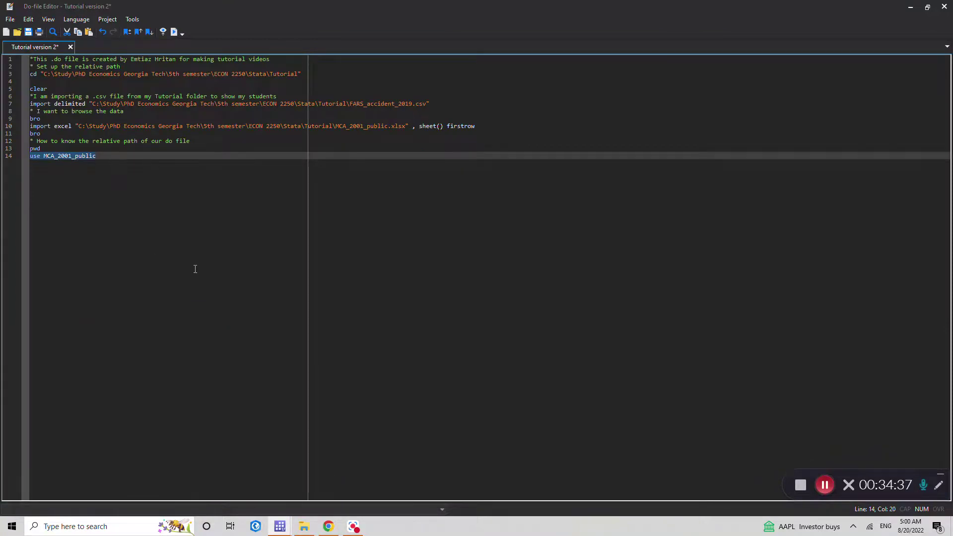
pyautogui.click(153, 164)
pyautogui.press('Return')
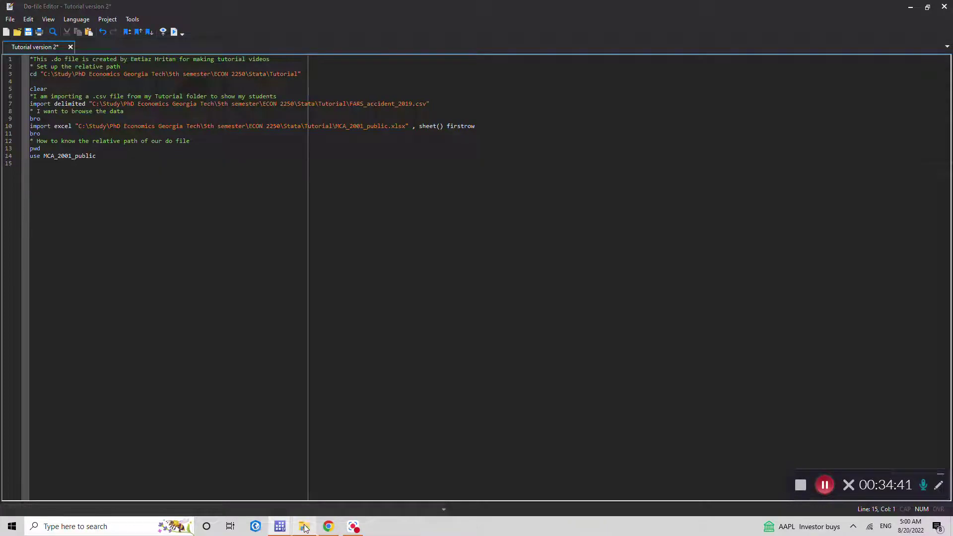
pyautogui.click(304, 527)
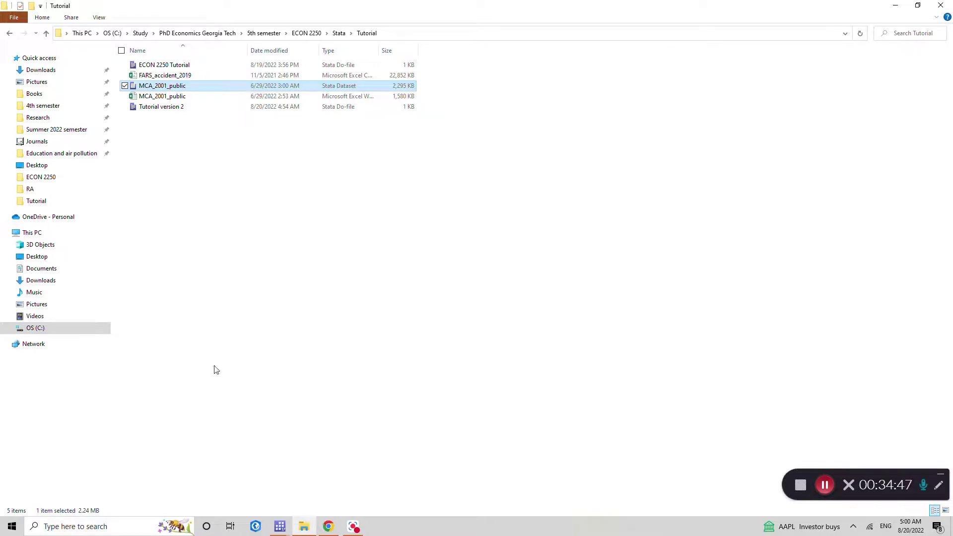
pyautogui.click(280, 526)
pyautogui.click(298, 492)
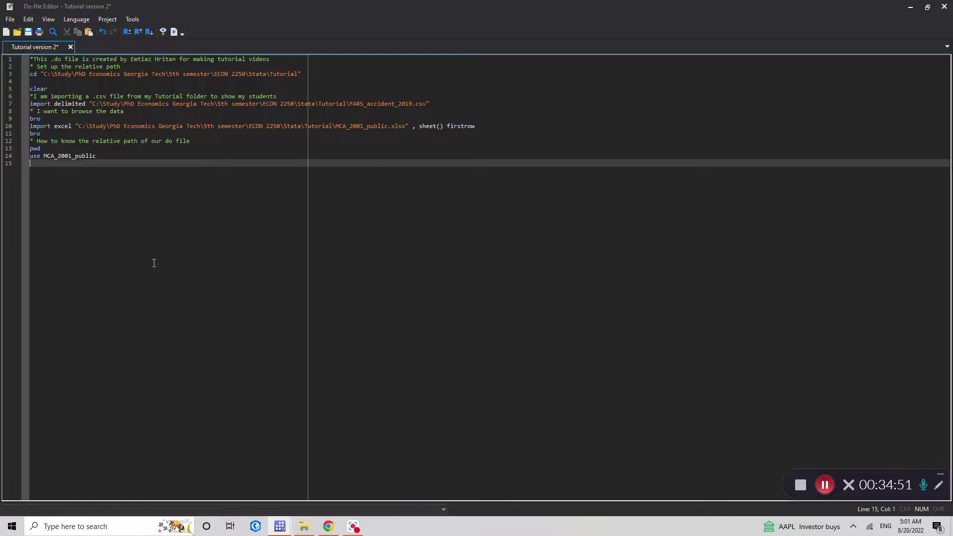
pyautogui.write('clear')
pyautogui.tripleClick(45, 163)
pyautogui.click(64, 163)
# Step: Begin an import delimited using command on a new line below the clear command in the do-file
pyautogui.press('Return')
pyautogui.write('i')
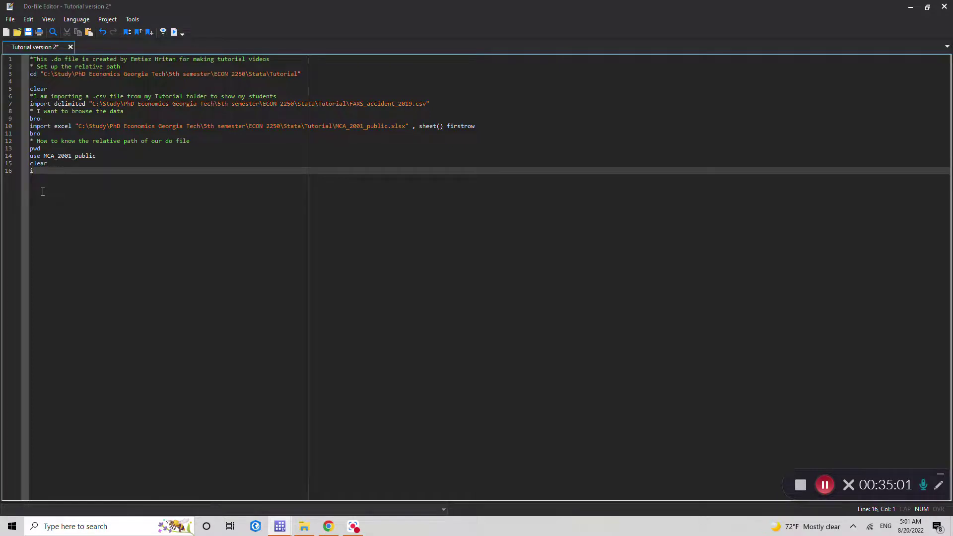
pyautogui.write('mport ')
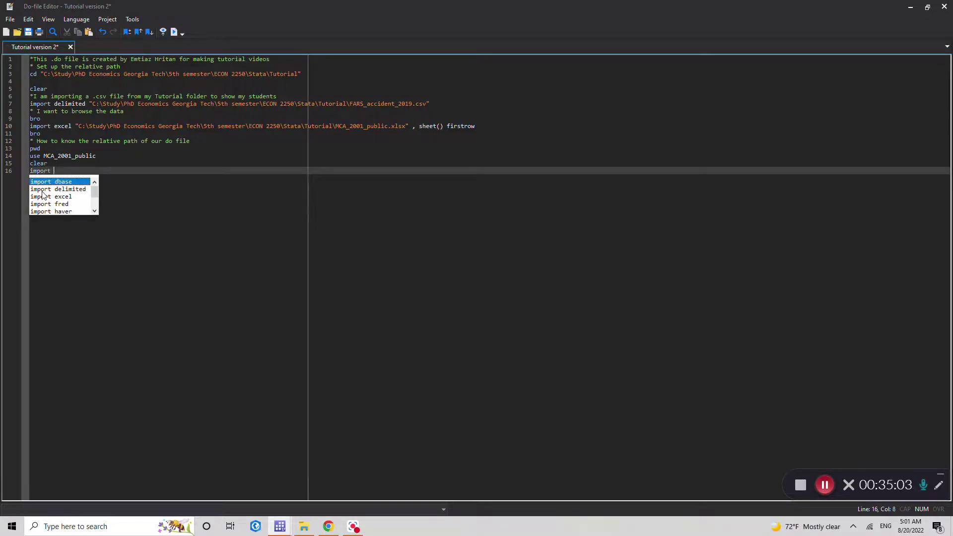
pyautogui.write('delimited ')
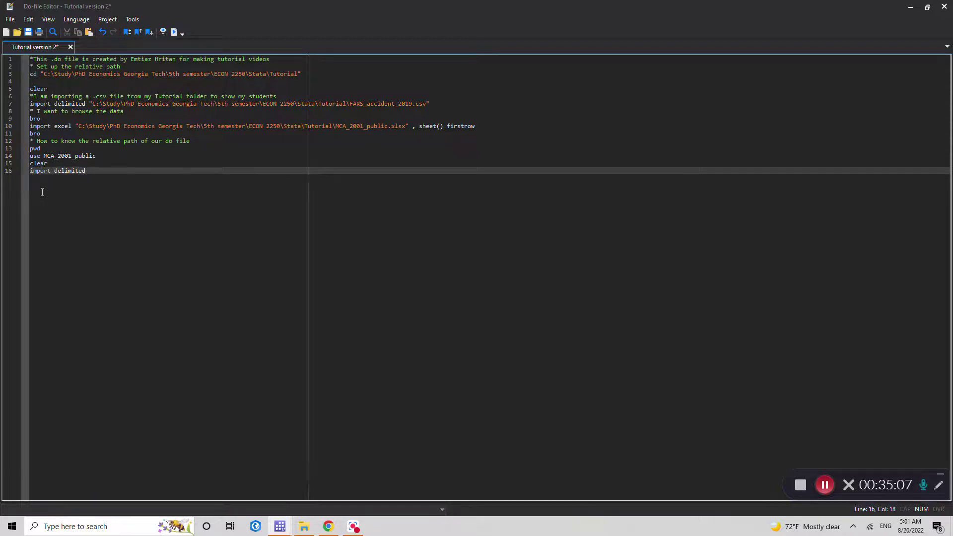
pyautogui.write('using')
# Step: Copy the FARS_accident_2019 file name from the Tutorial folder in File Explorer and paste it after import delimited using
pyautogui.click(303, 526)
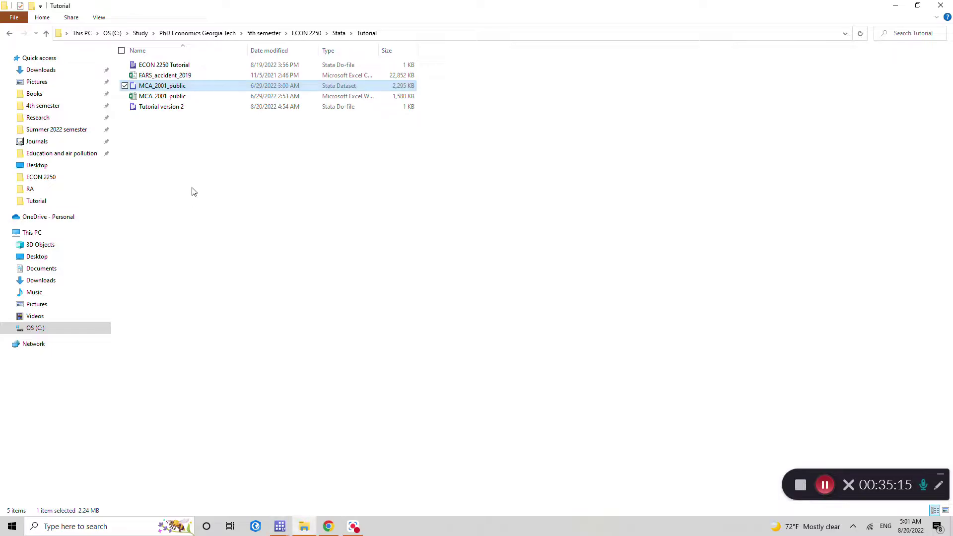
pyautogui.click(341, 79)
pyautogui.click(172, 77)
pyautogui.hotkey('ctrl', 'c')
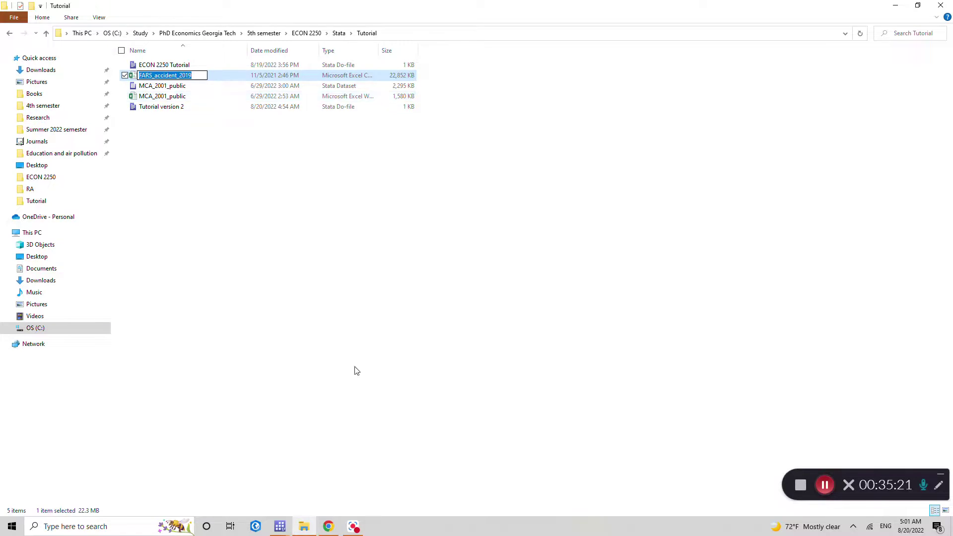
pyautogui.click(280, 526)
pyautogui.click(323, 491)
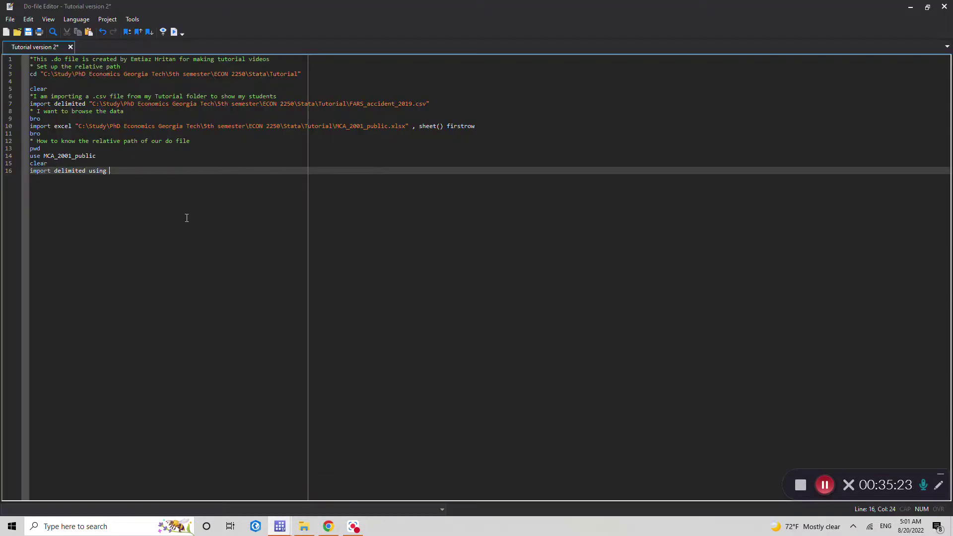
pyautogui.hotkey('ctrl', 'v')
# Step: Run only the import delimited using FARS_accident_2019 line and check its output in the main Stata window
pyautogui.moveTo(158, 171); pyautogui.dragTo(173, 171)
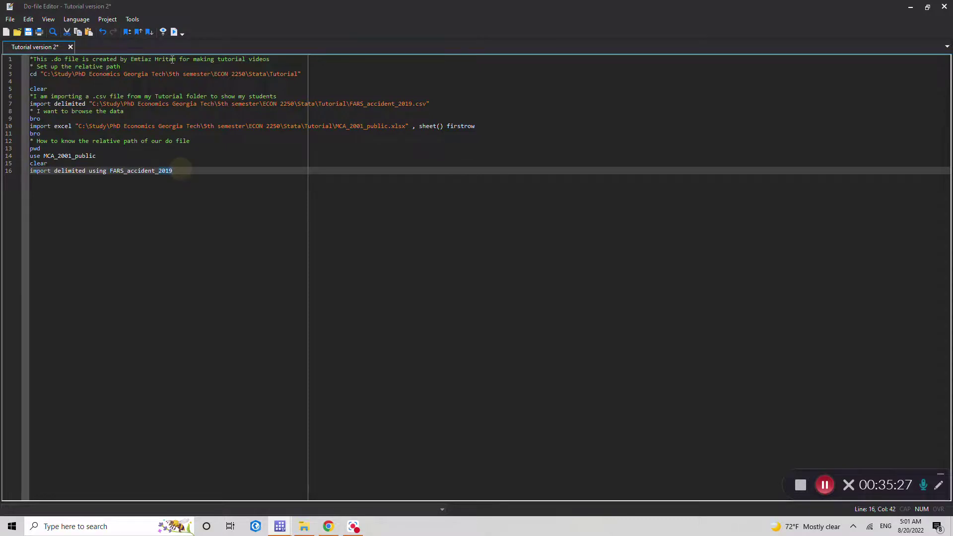
pyautogui.click(175, 33)
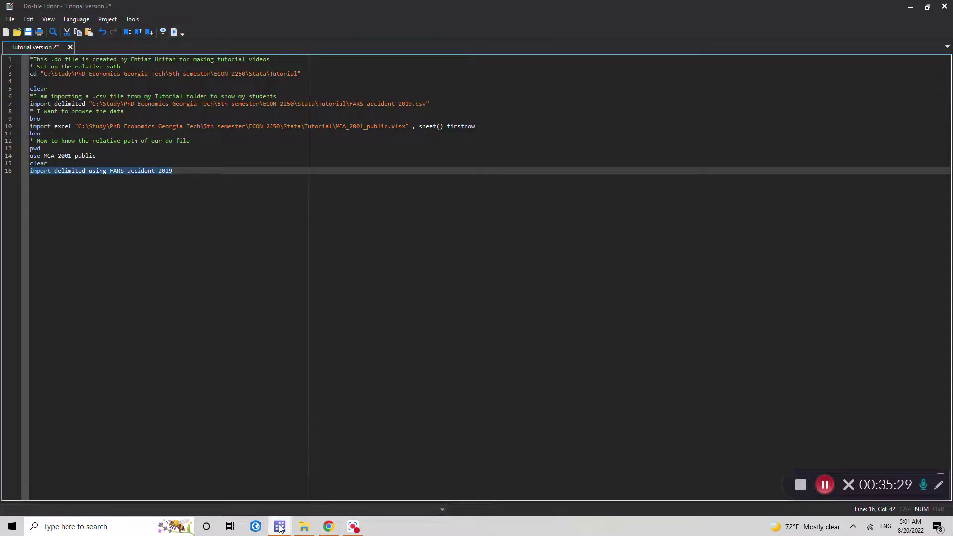
pyautogui.moveTo(280, 527)
pyautogui.click(234, 498)
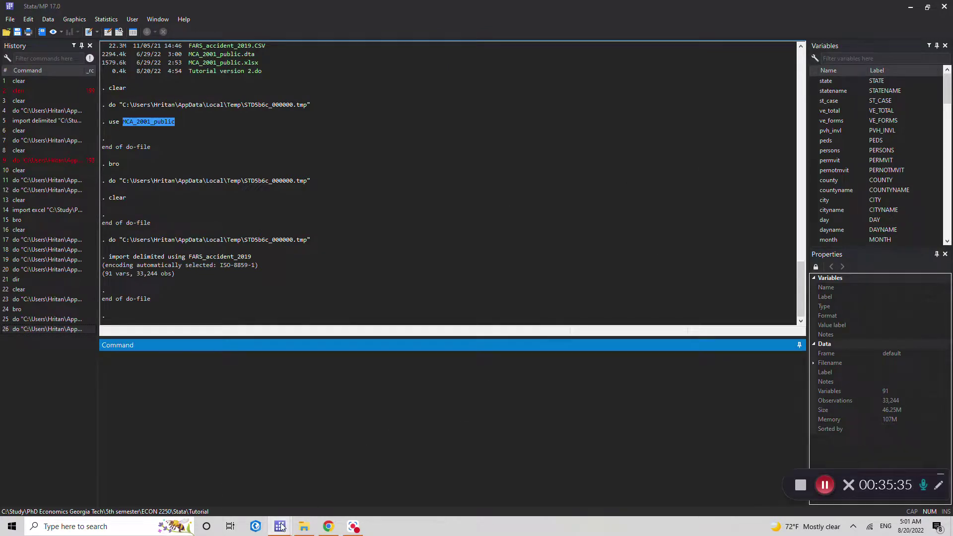
# Step: Return to the do-file and compare the full-path import delimited line with the short version that uses only the file name
pyautogui.moveTo(279, 526)
pyautogui.click(323, 490)
pyautogui.click(232, 217)
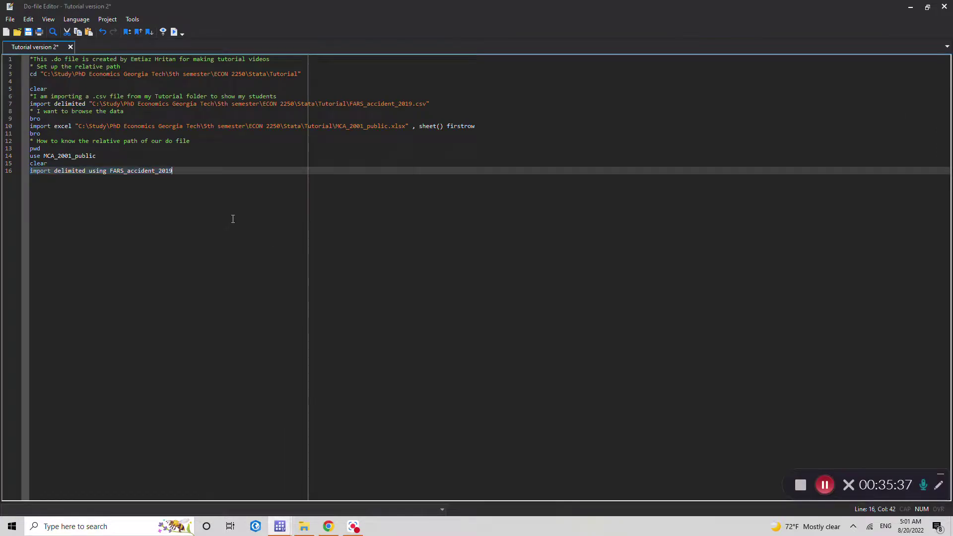
pyautogui.moveTo(30, 103); pyautogui.dragTo(434, 104)
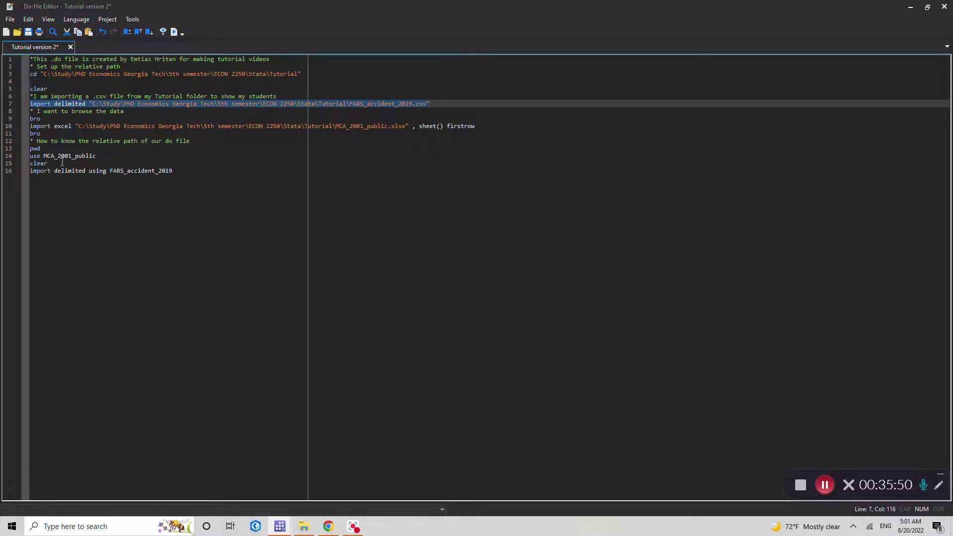
pyautogui.click(193, 173)
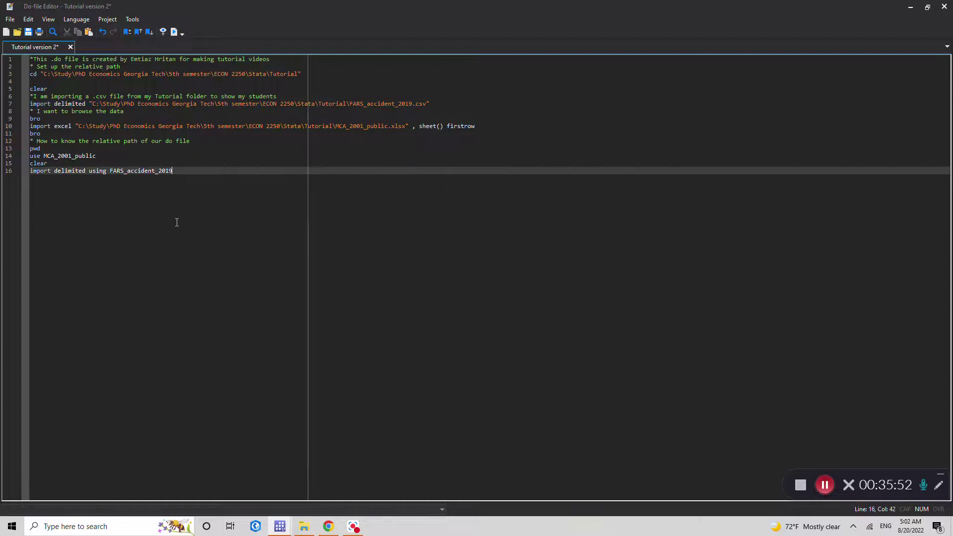
# Step: Add a clear command below the short import delimited line and run only that command
pyautogui.press('Return')
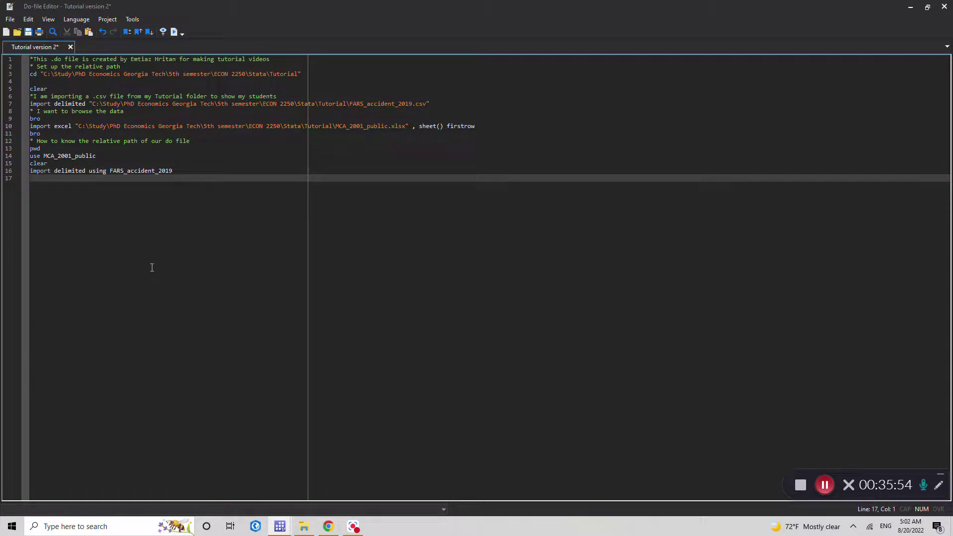
pyautogui.write('clear')
pyautogui.moveTo(29, 179); pyautogui.dragTo(50, 178)
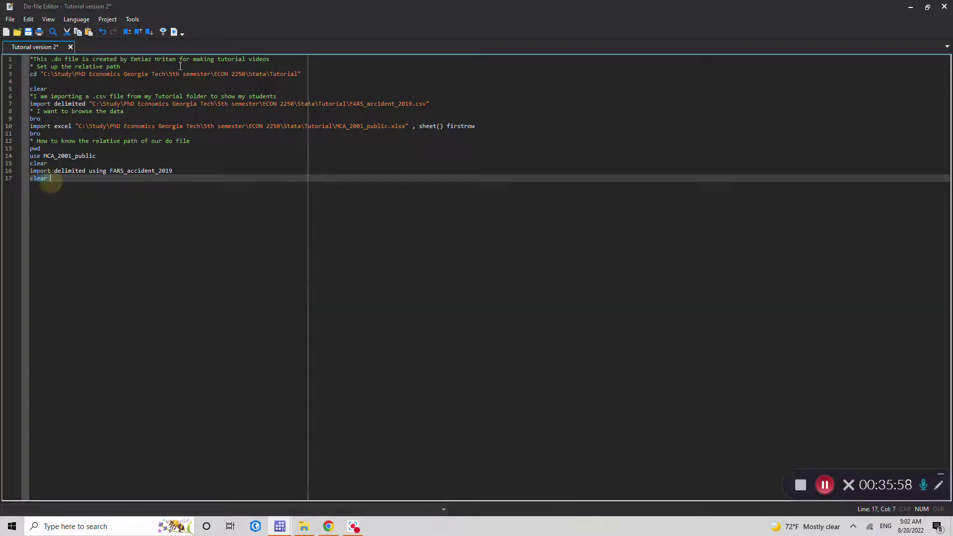
pyautogui.click(173, 34)
# Step: Begin an import excel command on a new line below the last clear command
pyautogui.click(62, 179)
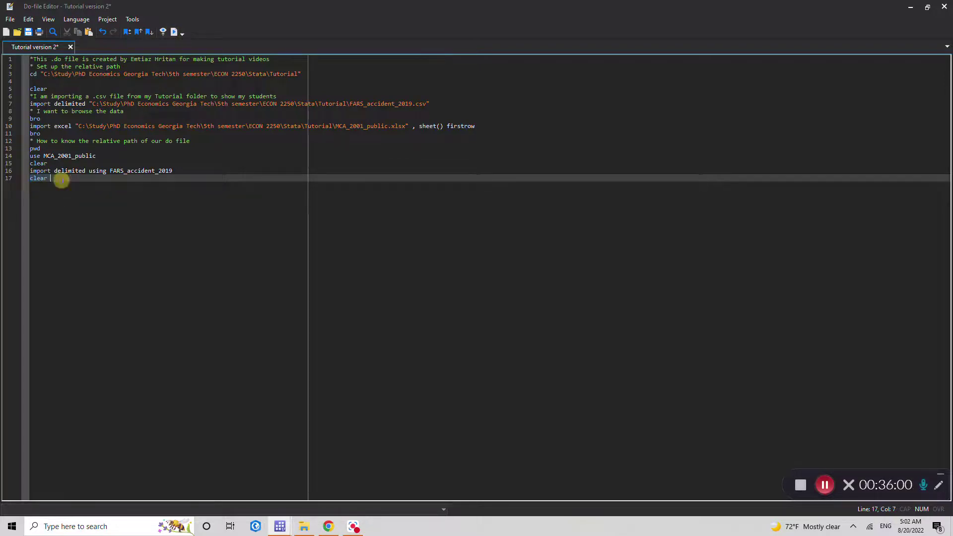
pyautogui.press('Return')
pyautogui.write('i')
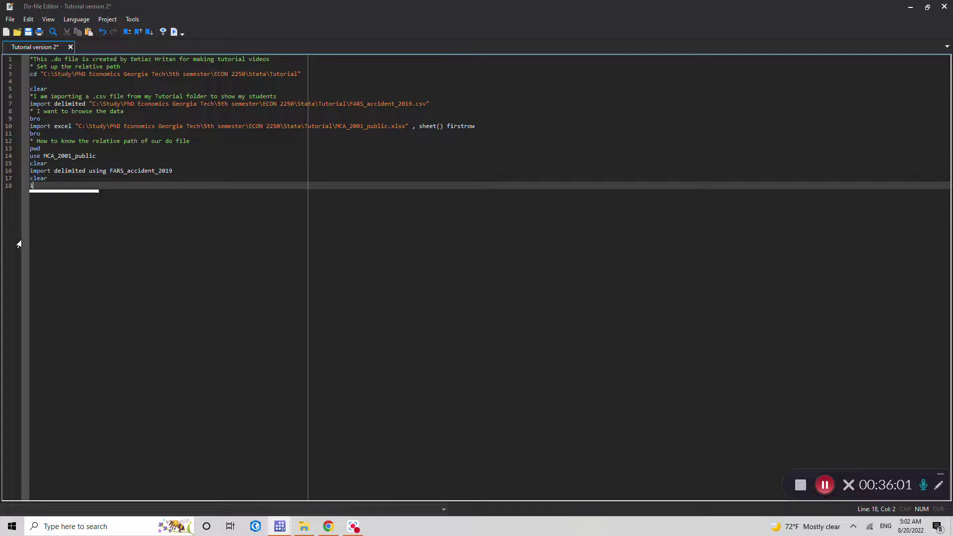
pyautogui.write('mport ')
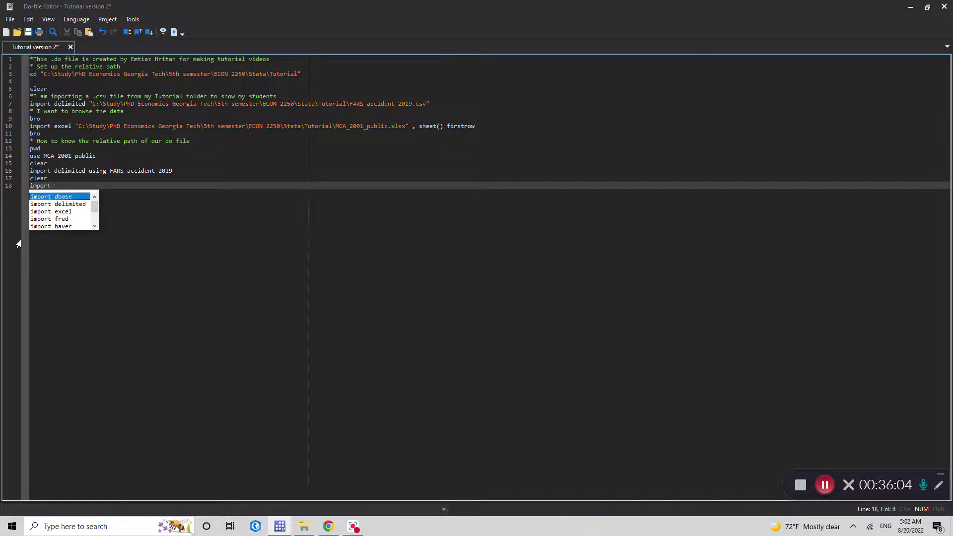
pyautogui.write('excel')
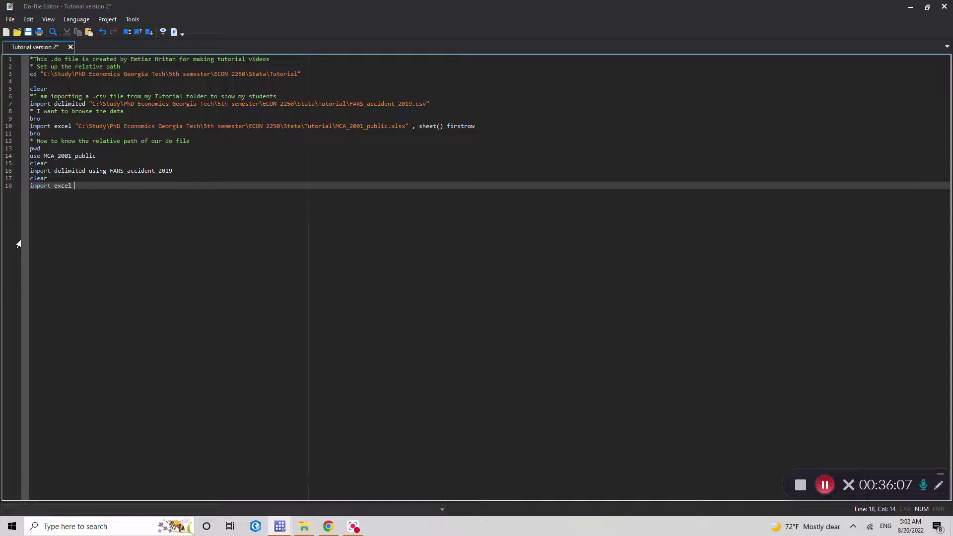
# Step: Complete the import excel command with the MCA_2001_public workbook name copied from the Tutorial folder, and add the firstrow option
pyautogui.click(303, 526)
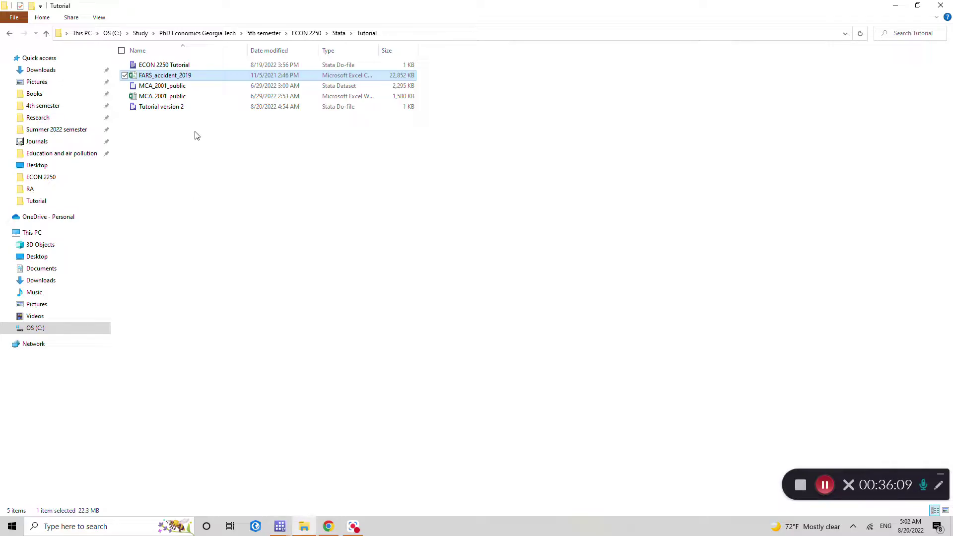
pyautogui.click(170, 98)
pyautogui.click(170, 98)
pyautogui.hotkey('ctrl', 'c')
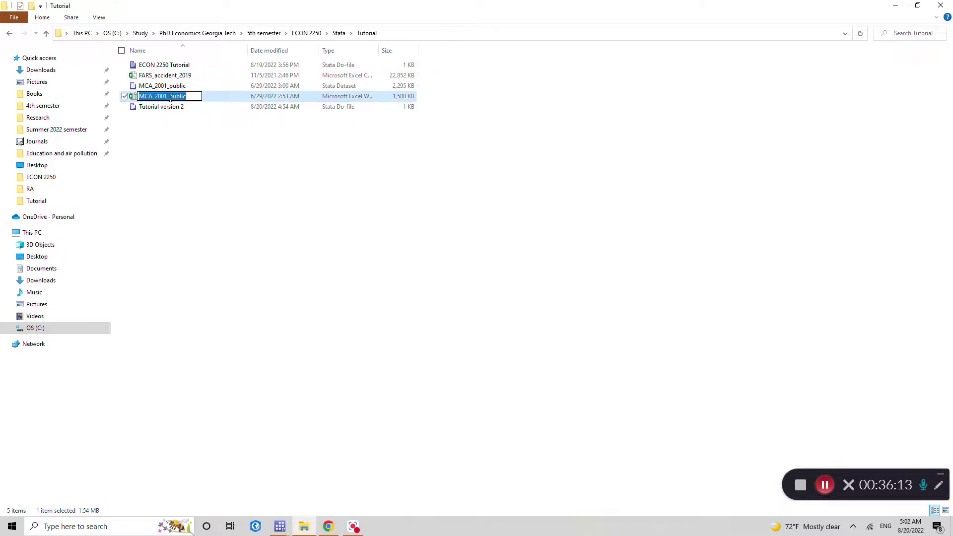
pyautogui.moveTo(280, 526)
pyautogui.click(334, 486)
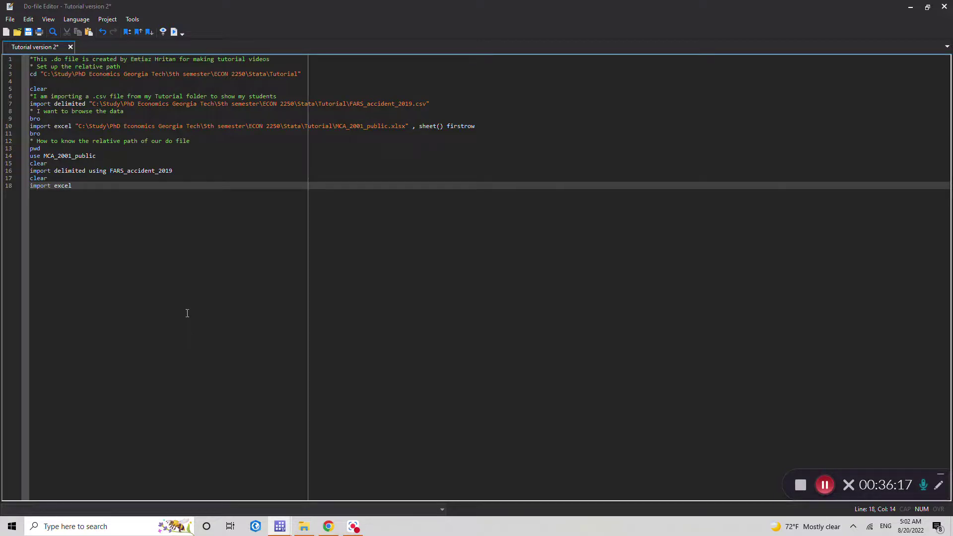
pyautogui.hotkey('ctrl', 'v')
pyautogui.write(', firstrow')
# Step: Run only the import excel MCA_2001_public, firstrow line and check its output in the main Stata window
pyautogui.tripleClick(158, 187)
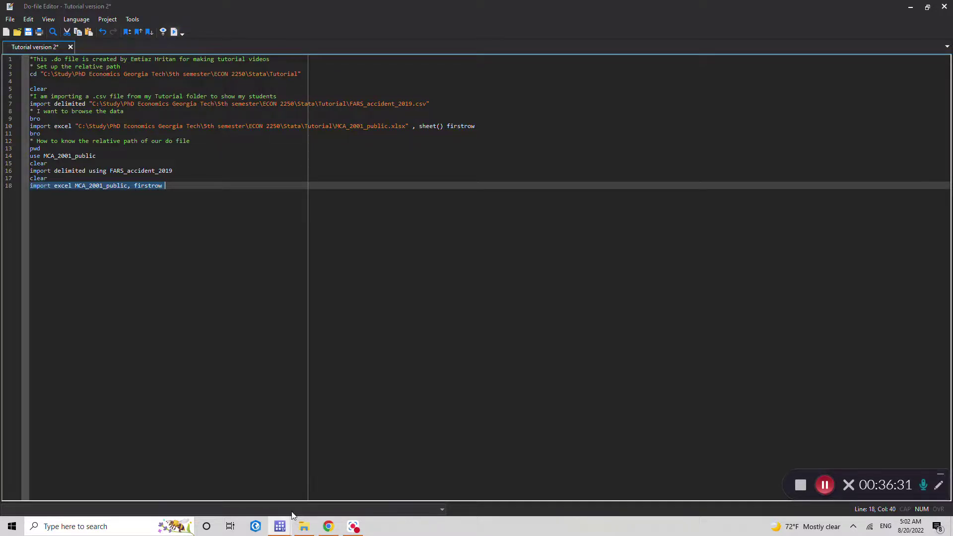
pyautogui.moveTo(279, 525)
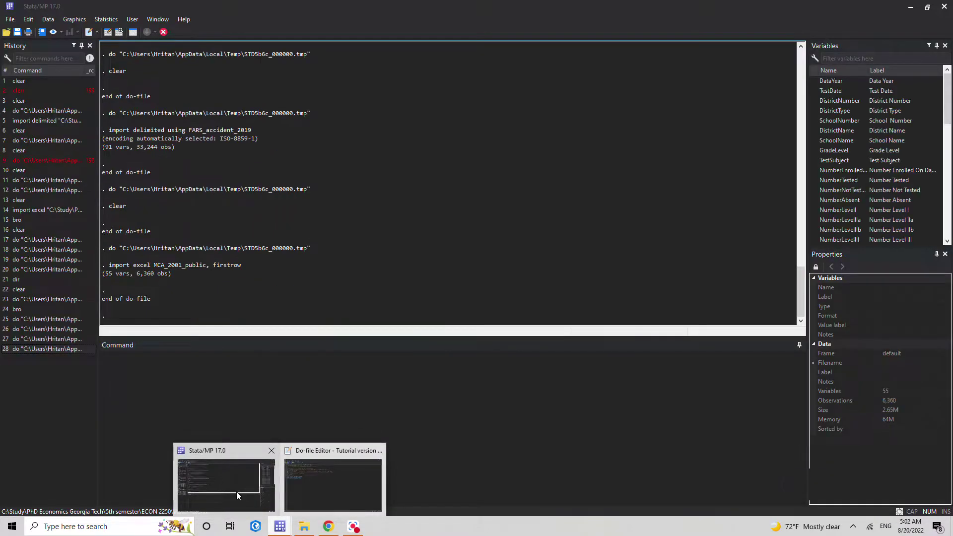
pyautogui.click(237, 492)
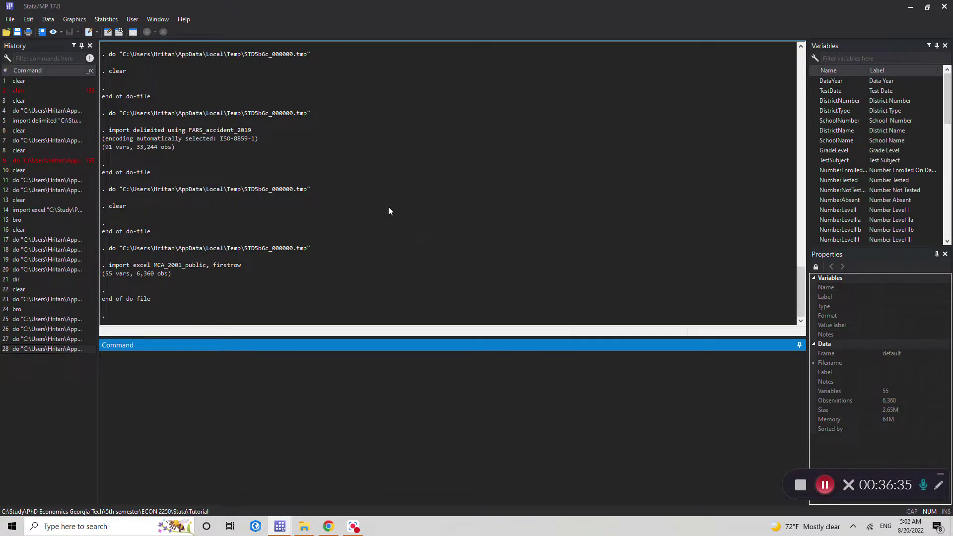
# Step: Browse the imported Excel data with the bro command, and close the Data Editor
pyautogui.write('bro')
pyautogui.press('Return')
pyautogui.scroll(-10, 483, 168)
pyautogui.click(944, 7)
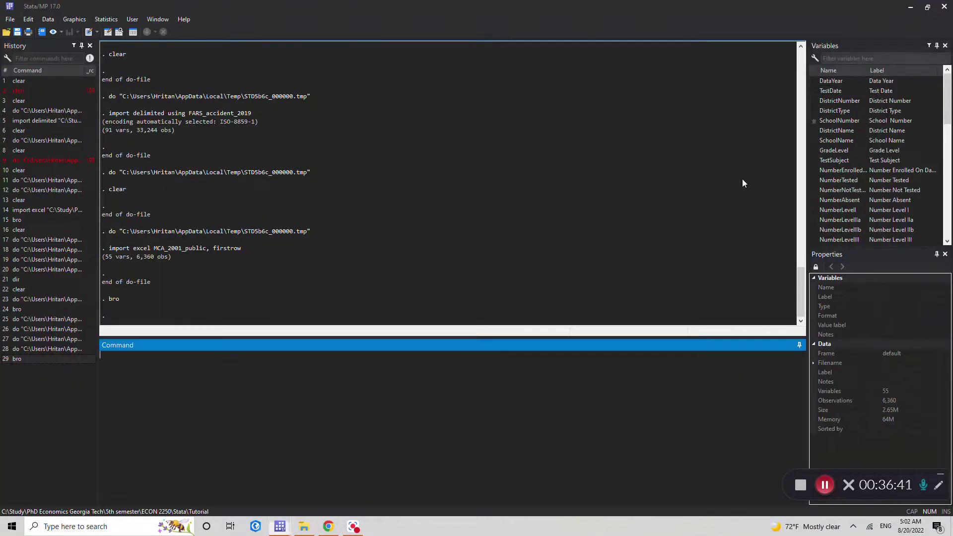
# Step: Return to the do-file and compare the full-path import excel line with the short import excel line
pyautogui.click(279, 527)
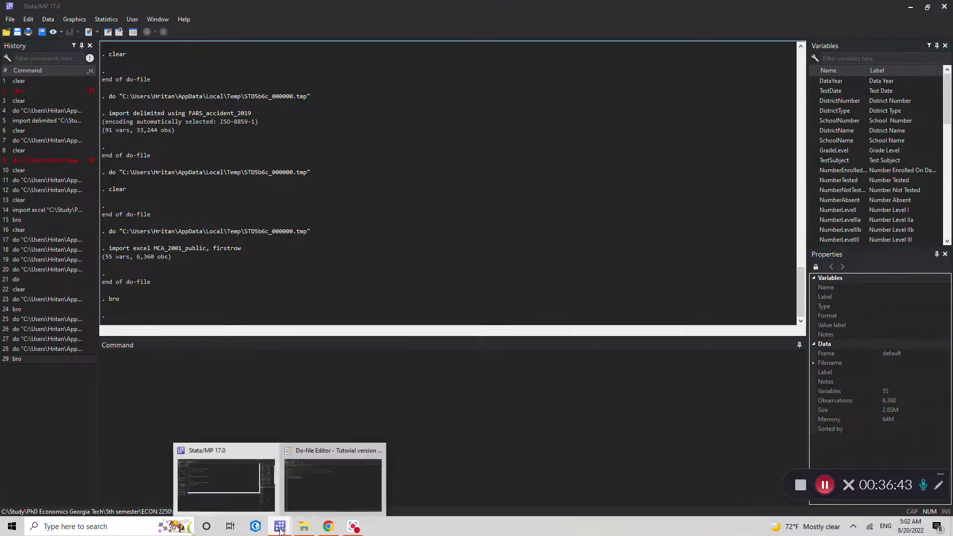
pyautogui.click(309, 486)
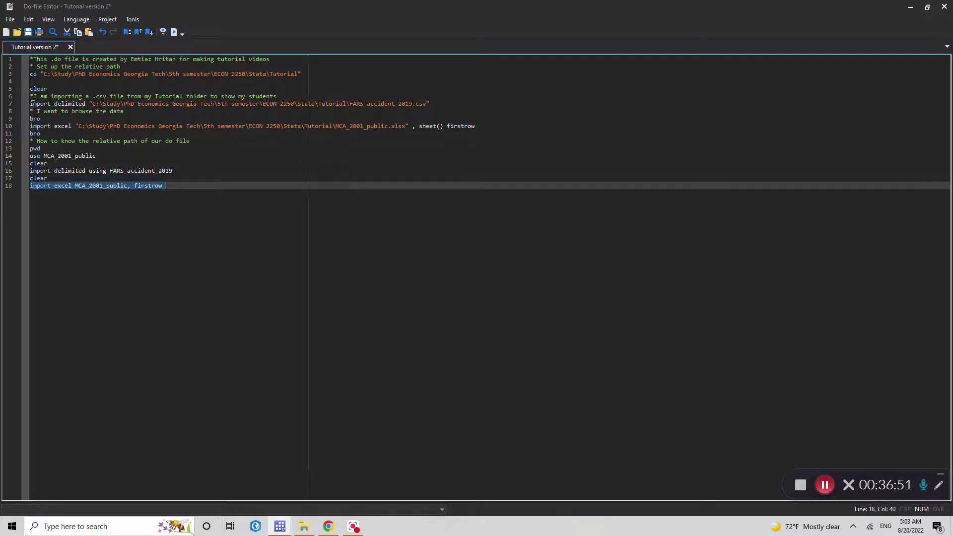
pyautogui.moveTo(31, 127); pyautogui.dragTo(478, 126)
pyautogui.moveTo(32, 186); pyautogui.dragTo(169, 187)
pyautogui.click(823, 486)
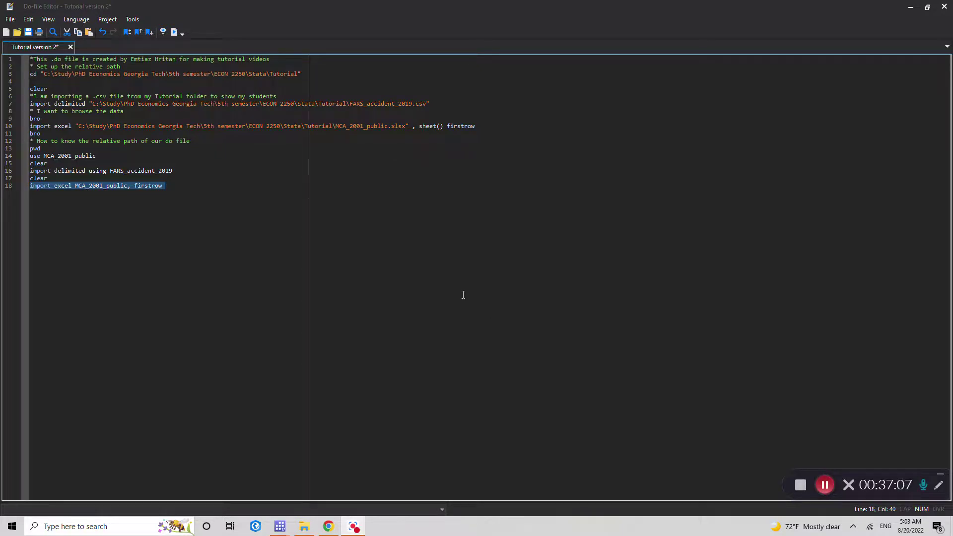
pyautogui.click(238, 218)
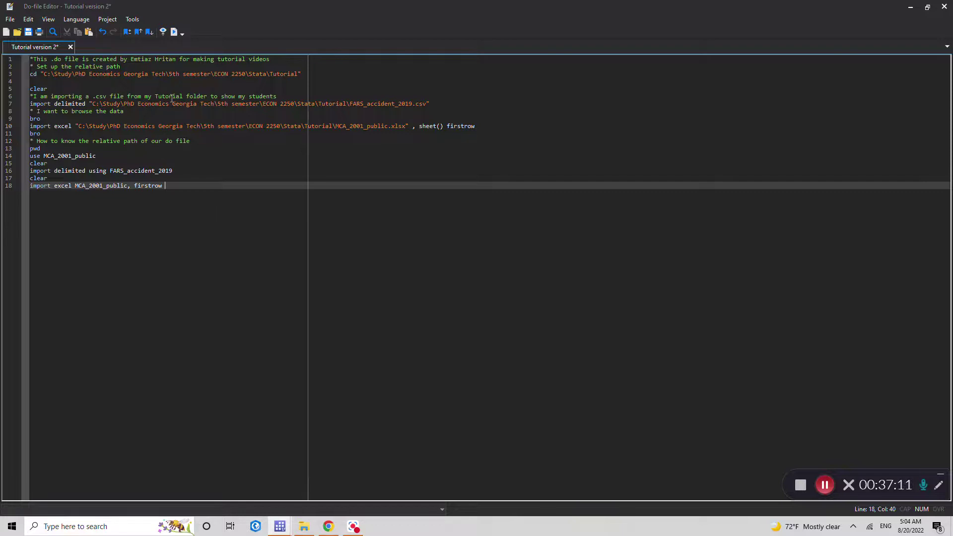
# Step: Review the results output in the main Stata window from the latest imports back to the cd command
pyautogui.moveTo(280, 526)
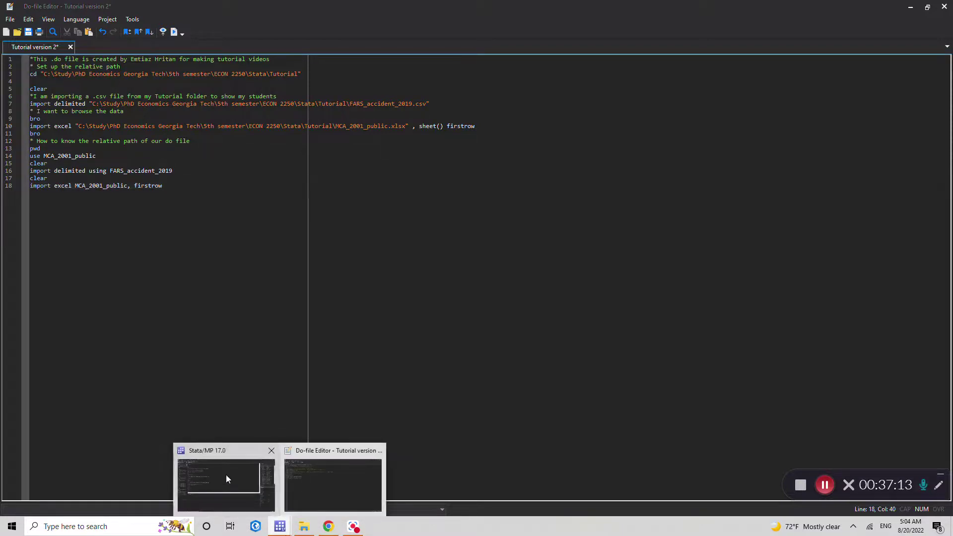
pyautogui.click(239, 482)
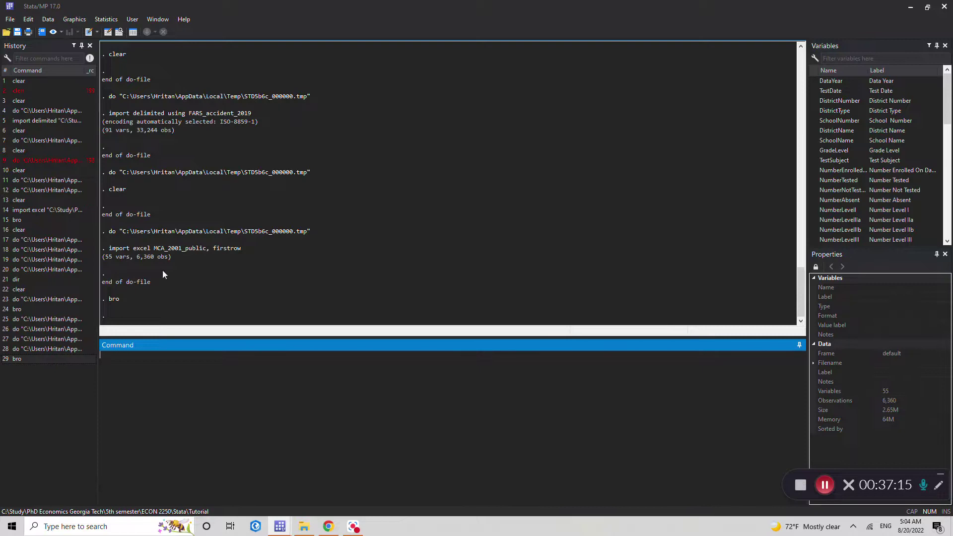
pyautogui.scroll(10, 245, 219)
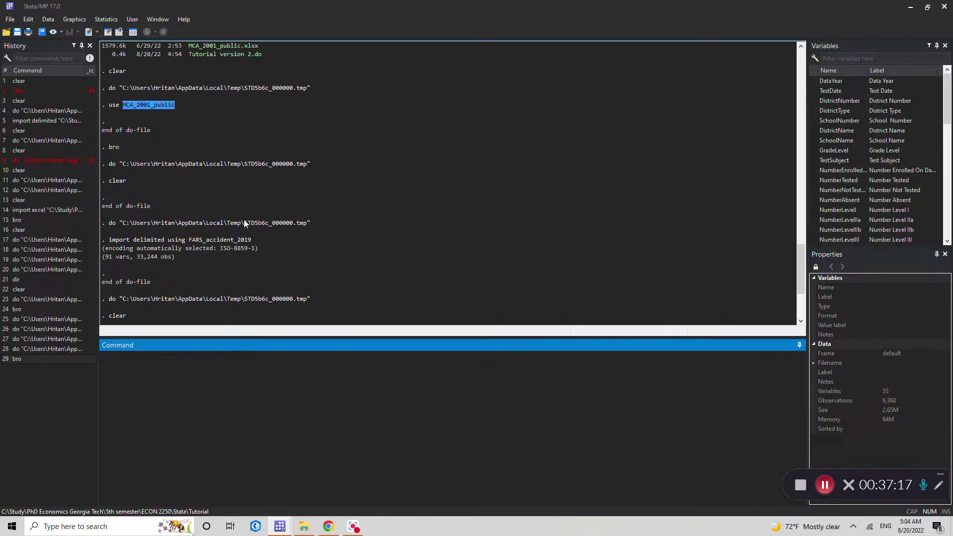
pyautogui.scroll(5, 212, 292)
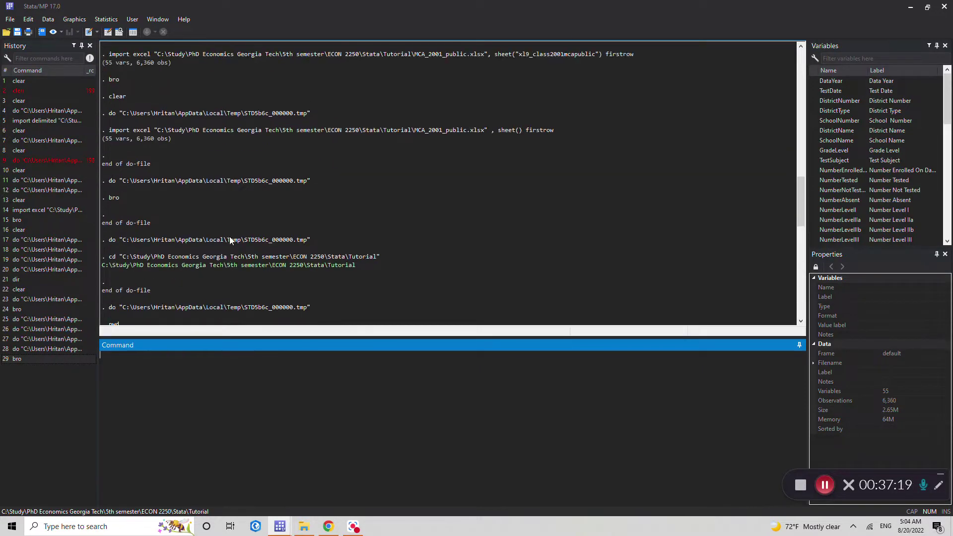
# Step: Return to the do-file and place the cursor at the end of the "Set up the relative path" comment
pyautogui.moveTo(280, 526)
pyautogui.click(318, 496)
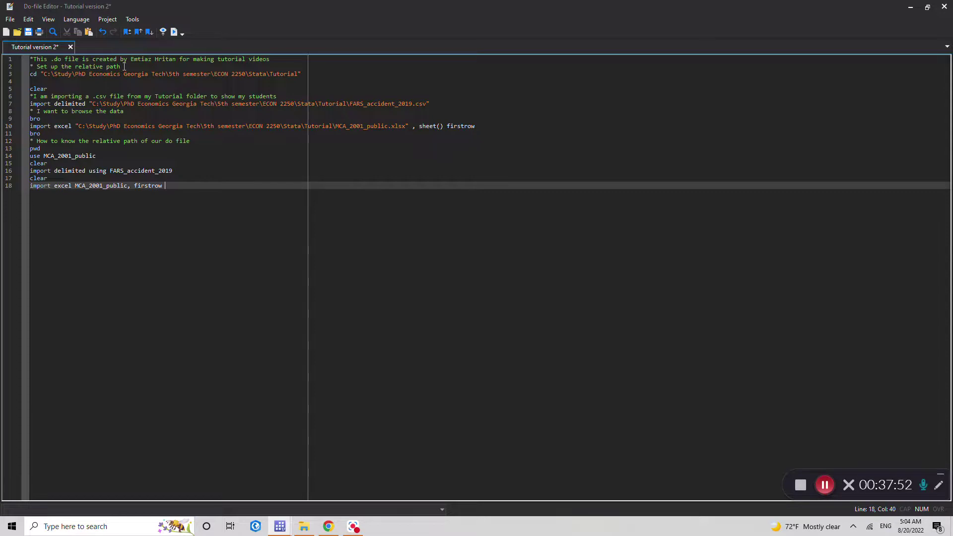
pyautogui.click(135, 67)
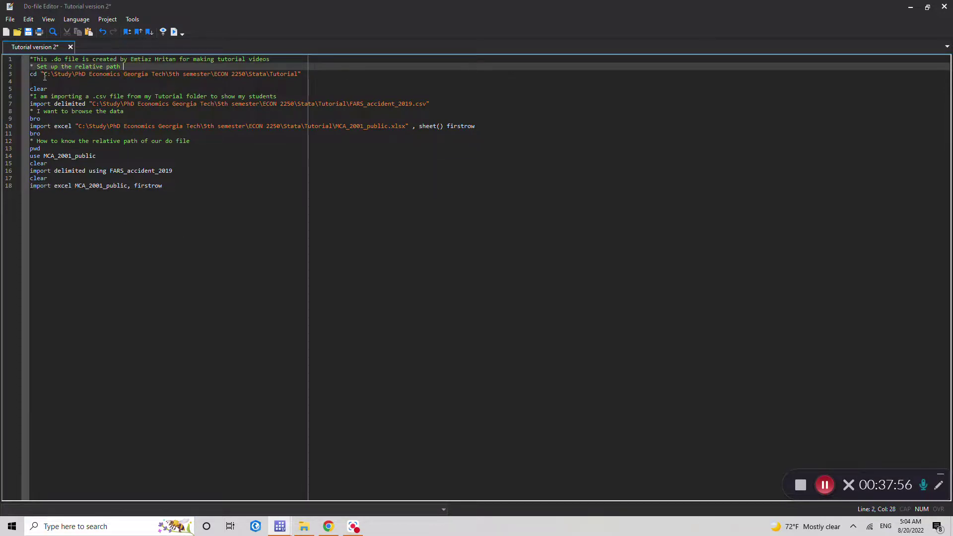
# Step: Add a capture log close line below the "Set up the relative path" comment, and run it
pyautogui.press('Return')
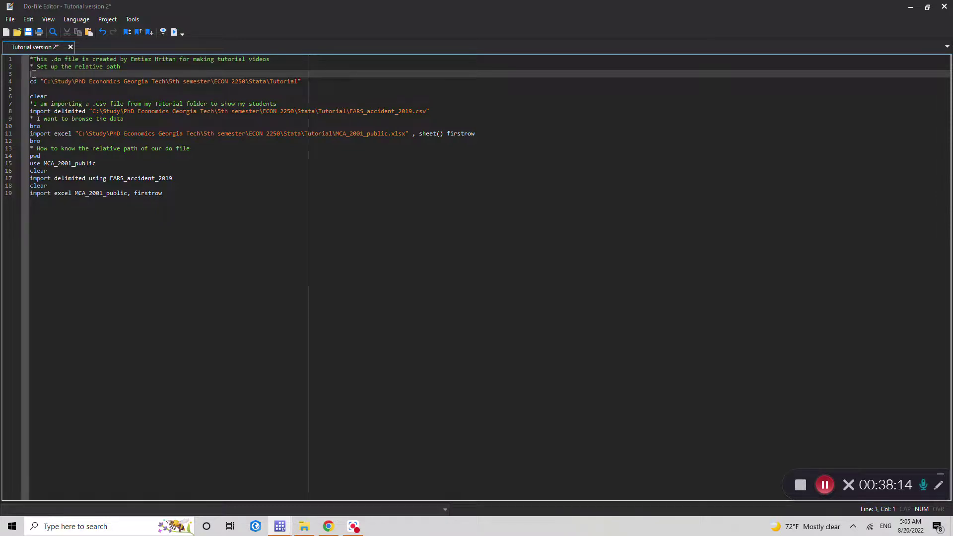
pyautogui.write('capture log close')
pyautogui.moveTo(30, 74); pyautogui.dragTo(93, 73)
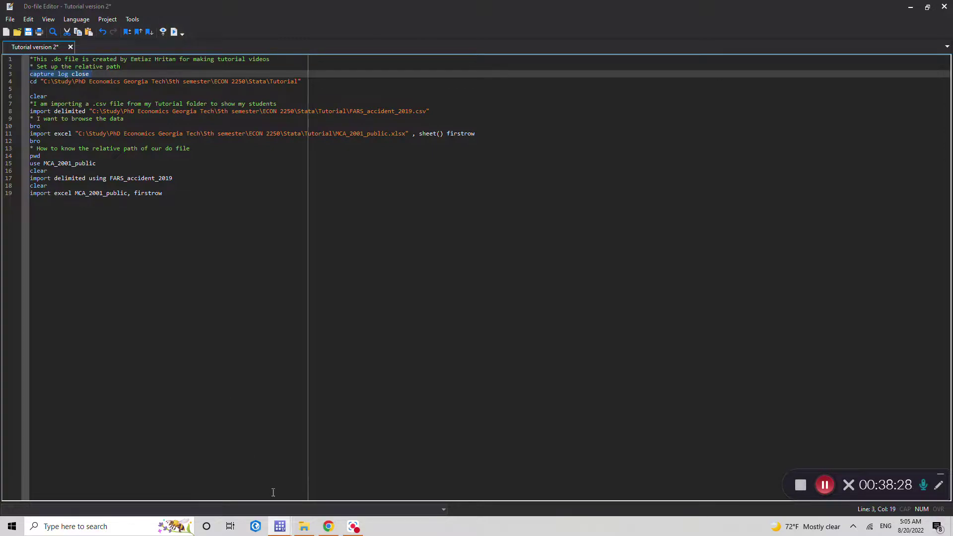
pyautogui.click(278, 527)
pyautogui.click(231, 481)
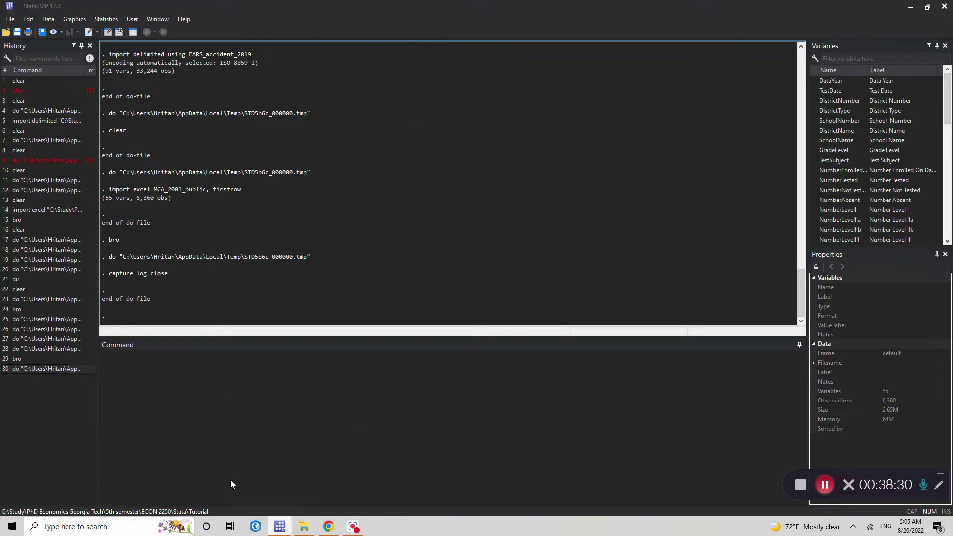
# Step: Return to the do-file and add the line log using tutorial.log ,replace below capture log close
pyautogui.click(280, 527)
pyautogui.click(311, 494)
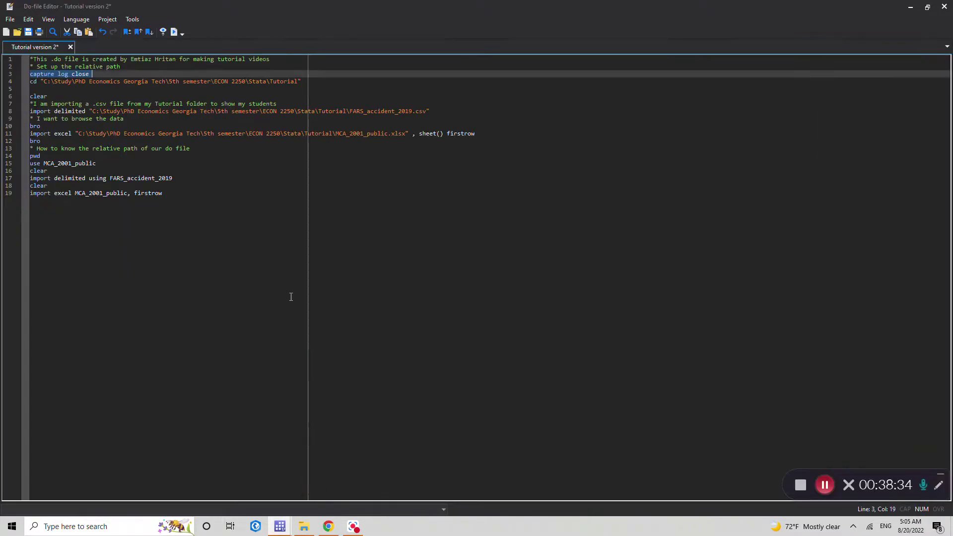
pyautogui.click(303, 82)
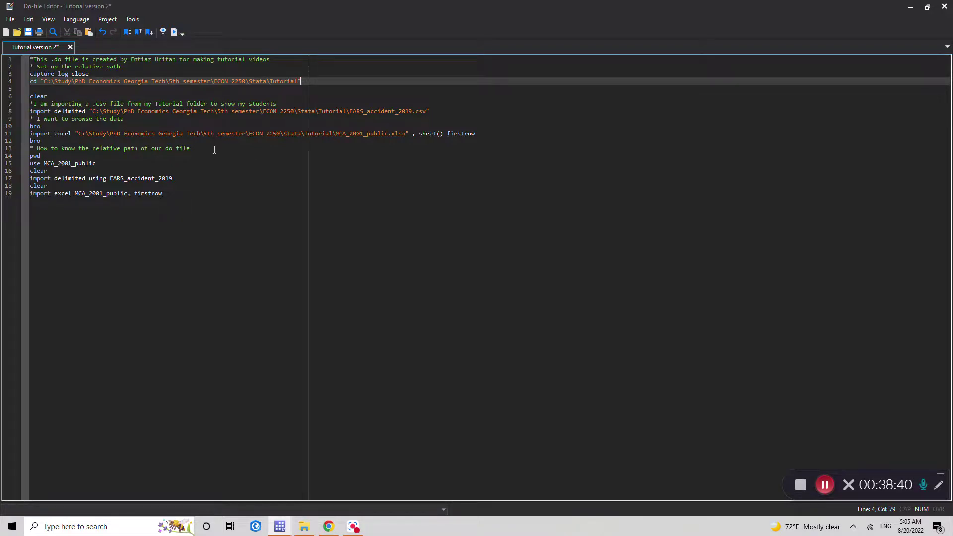
pyautogui.click(95, 74)
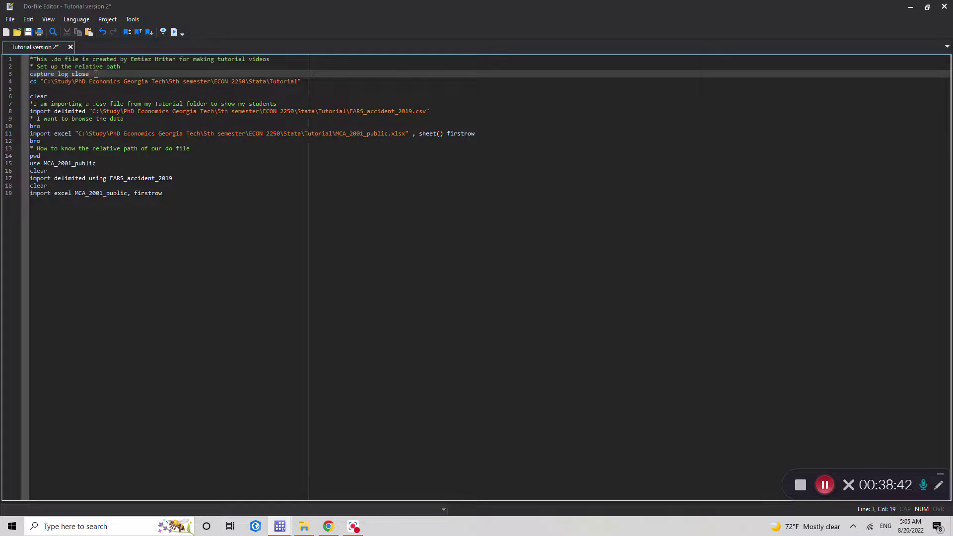
pyautogui.press('Return')
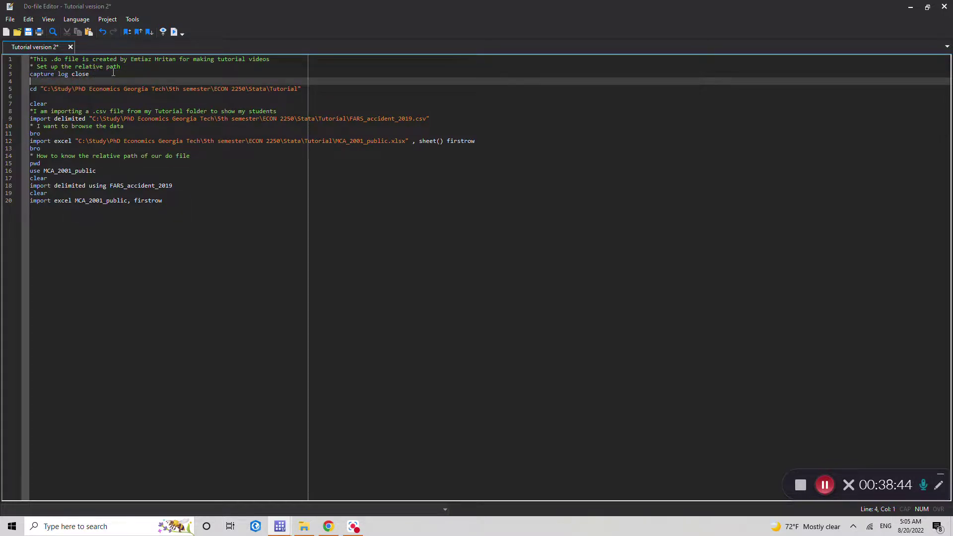
pyautogui.write('lo')
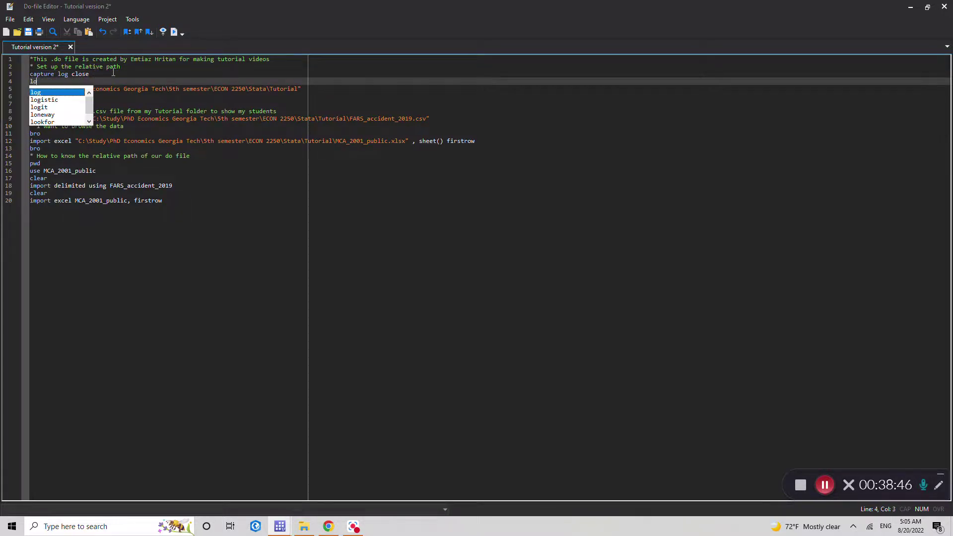
pyautogui.write('g using ')
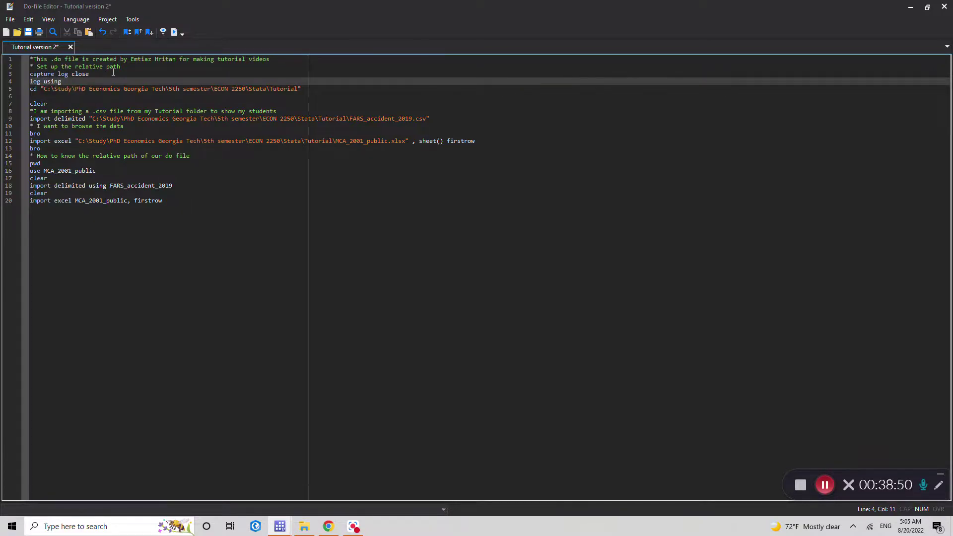
pyautogui.write('tutorial')
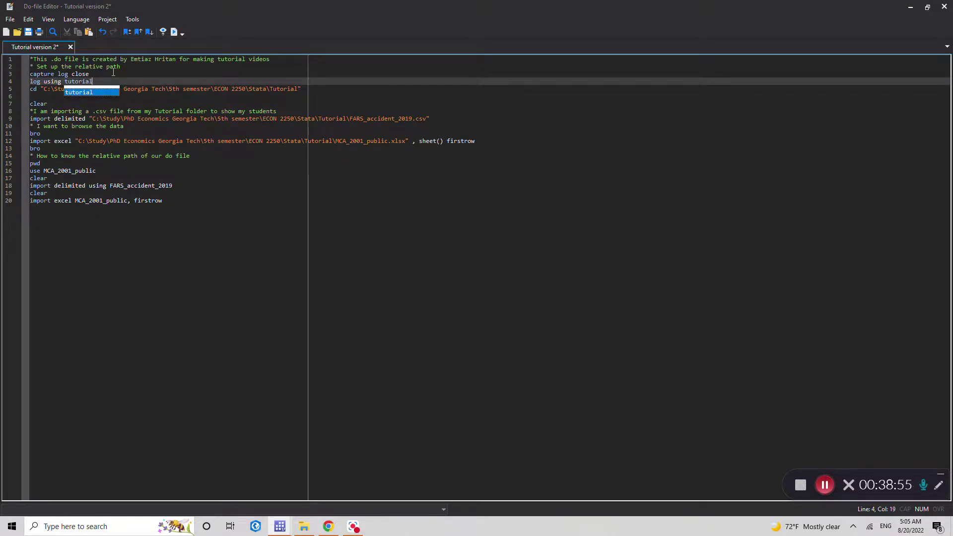
pyautogui.write('.log')
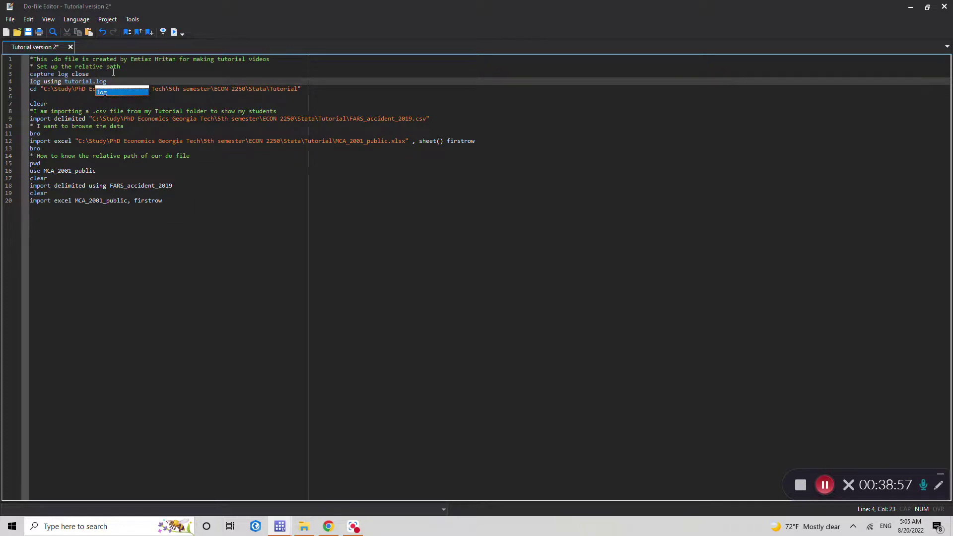
pyautogui.write(' ,replace')
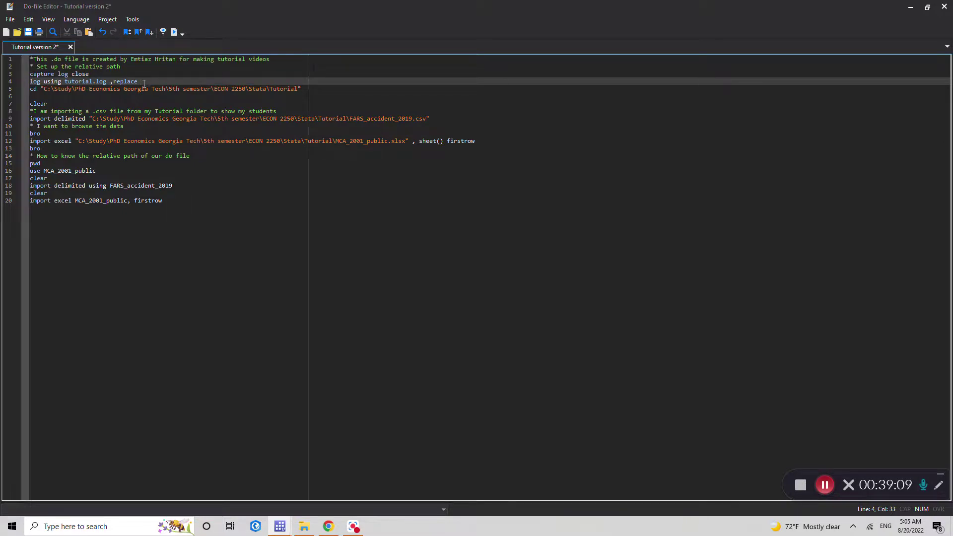
# Step: Extend the log using line with the options text and name(miao)
pyautogui.write('text')
pyautogui.write('na')
pyautogui.write('me')
pyautogui.write('(')
pyautogui.write('miad')
# Step: Run the log using line and check the log type and opening time in the results output
pyautogui.tripleClick(191, 82)
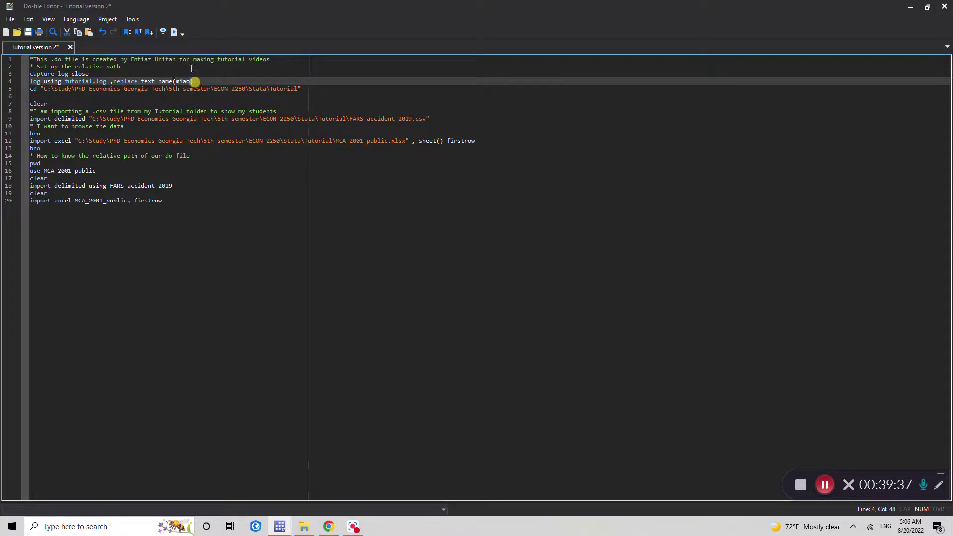
pyautogui.click(174, 32)
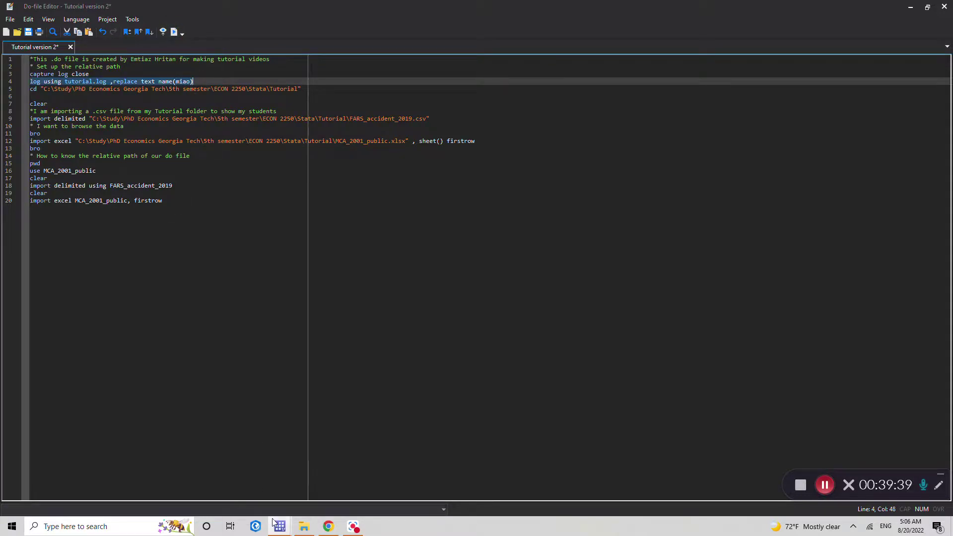
pyautogui.moveTo(280, 527)
pyautogui.click(219, 484)
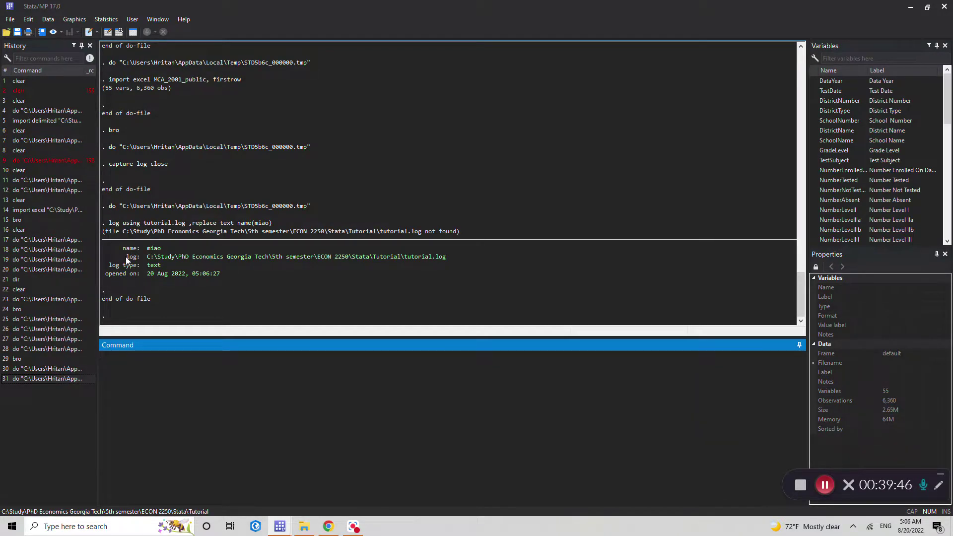
pyautogui.moveTo(113, 266); pyautogui.dragTo(153, 266)
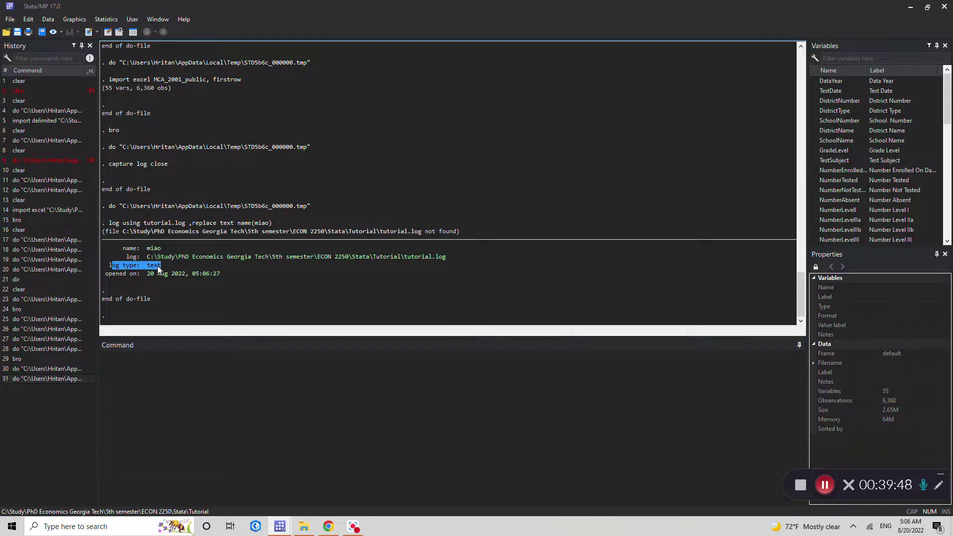
pyautogui.moveTo(220, 223); pyautogui.dragTo(237, 223)
pyautogui.click(122, 274)
pyautogui.moveTo(121, 274); pyautogui.dragTo(221, 273)
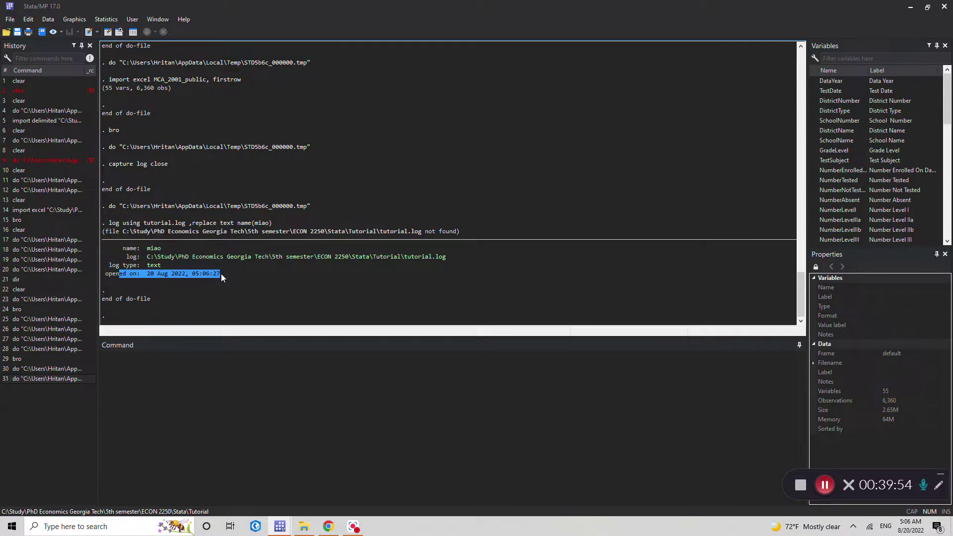
# Step: Try to run the import delimited using FARS_accident_2019 line from the do-file, and check the results output
pyautogui.moveTo(279, 526)
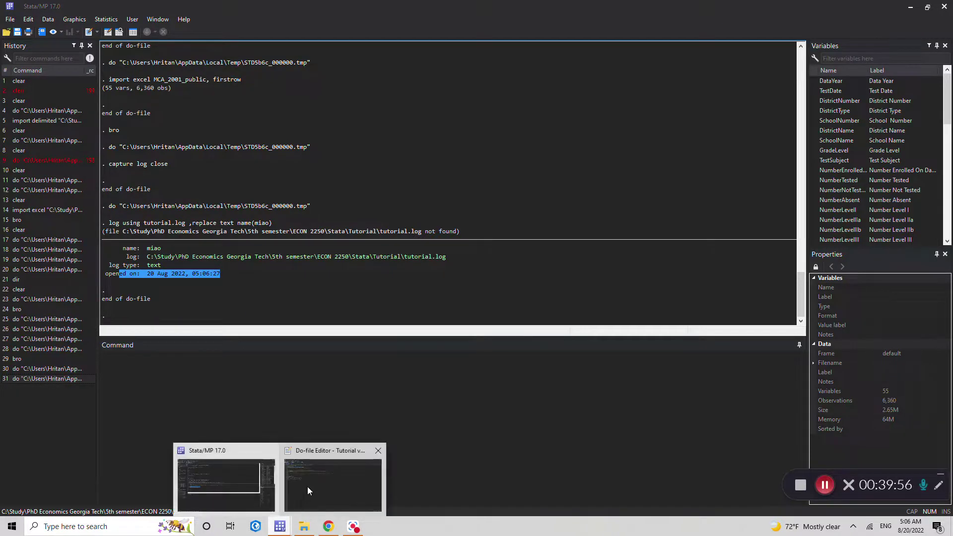
pyautogui.click(308, 482)
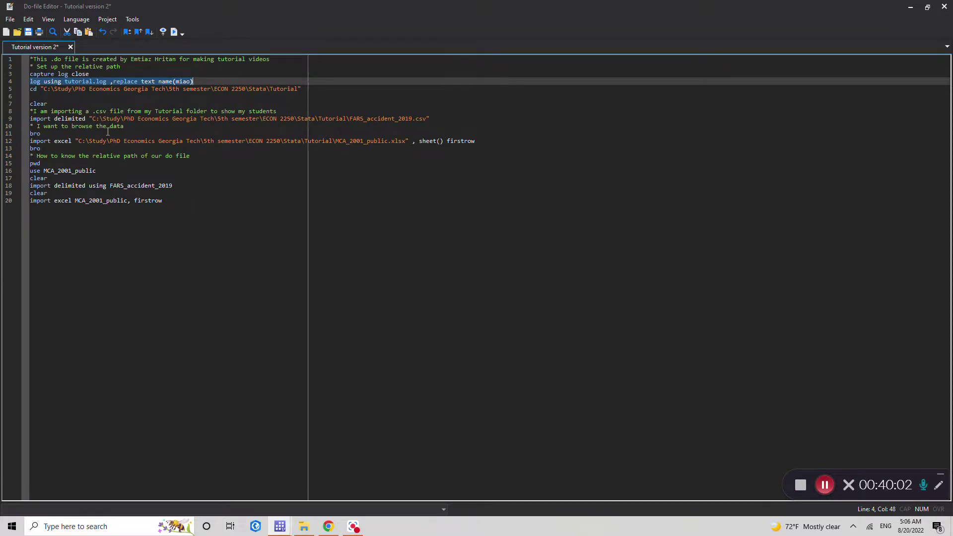
pyautogui.doubleClick(48, 186)
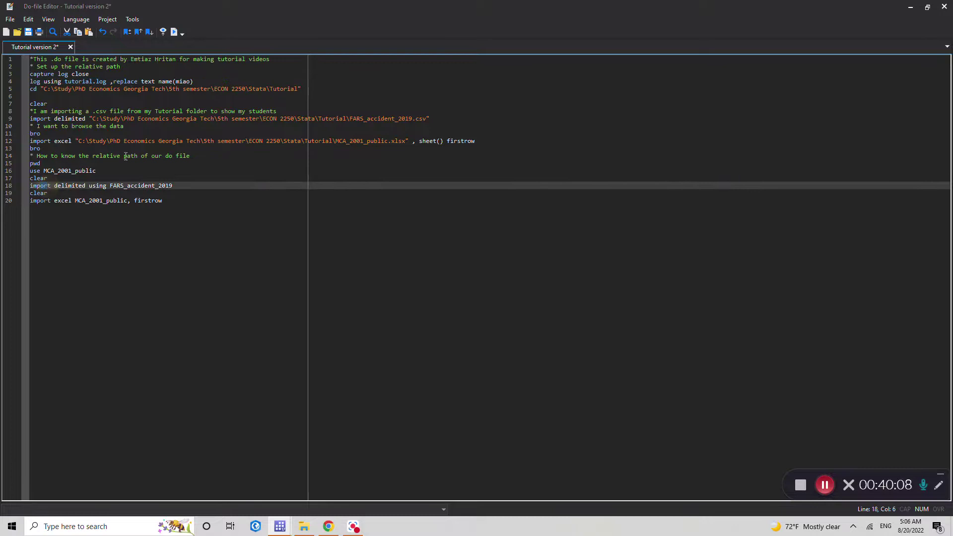
pyautogui.hotkey('shift', 'End')
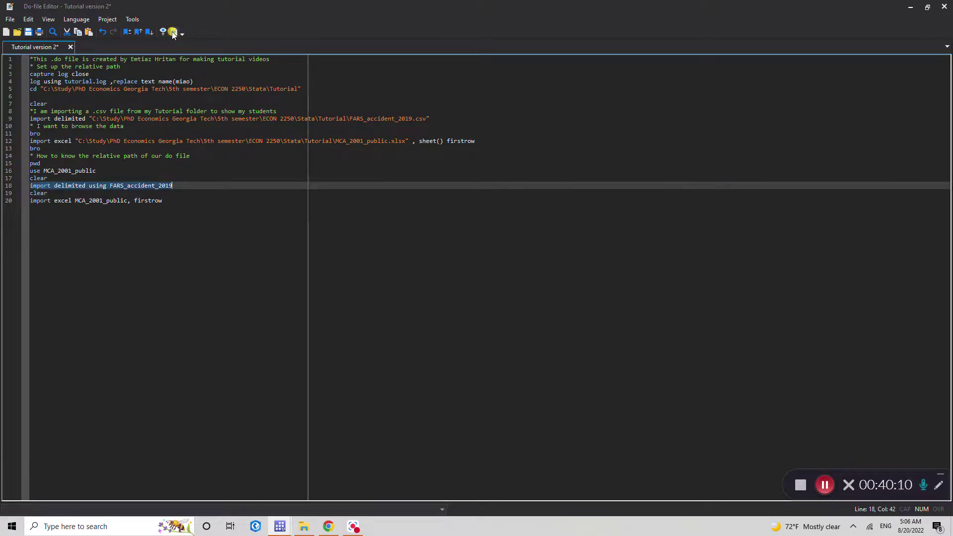
pyautogui.moveTo(276, 530)
pyautogui.moveTo(231, 490)
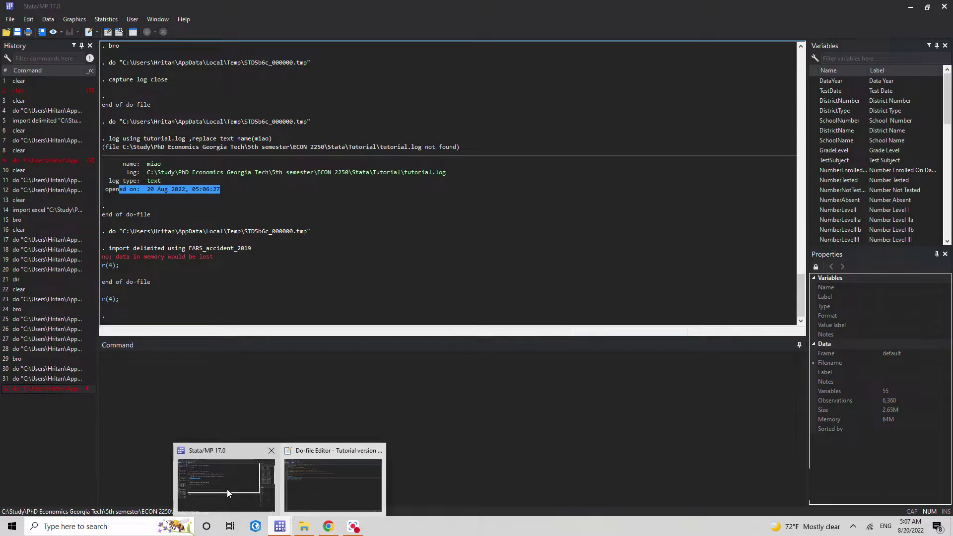
pyautogui.click(225, 490)
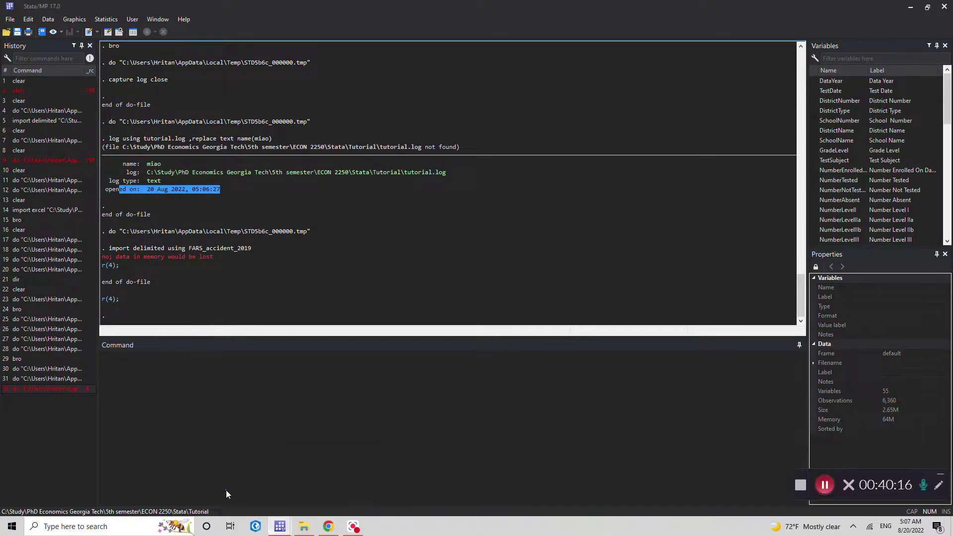
# Step: Clear the data in memory and run the do-file's full-path import delimited line for FARS_accident_2019.csv
pyautogui.write('clear')
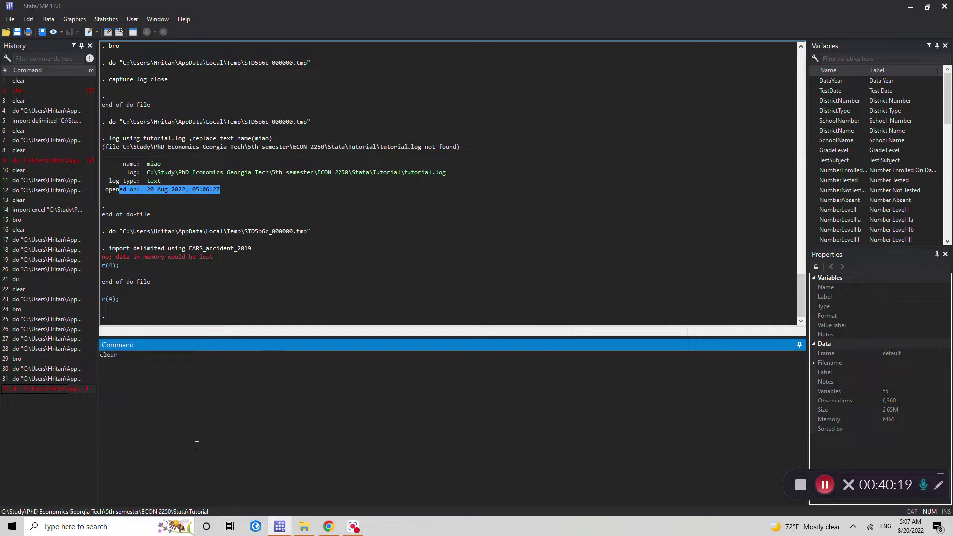
pyautogui.press('Return')
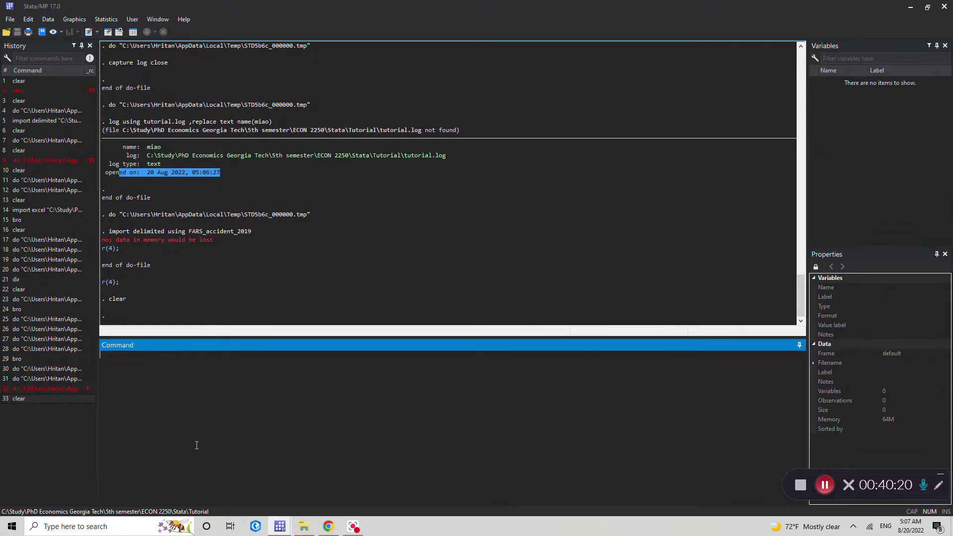
pyautogui.moveTo(280, 527)
pyautogui.click(315, 492)
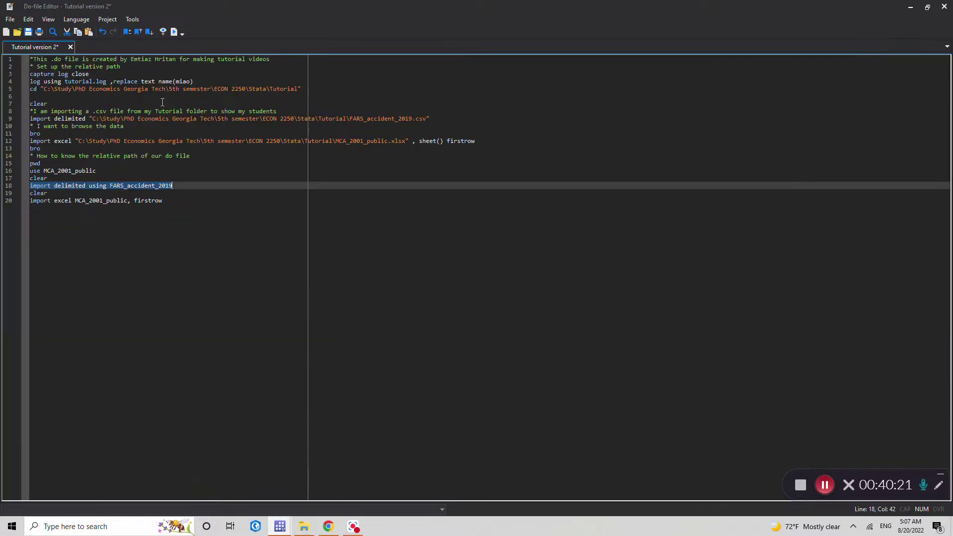
pyautogui.click(82, 118)
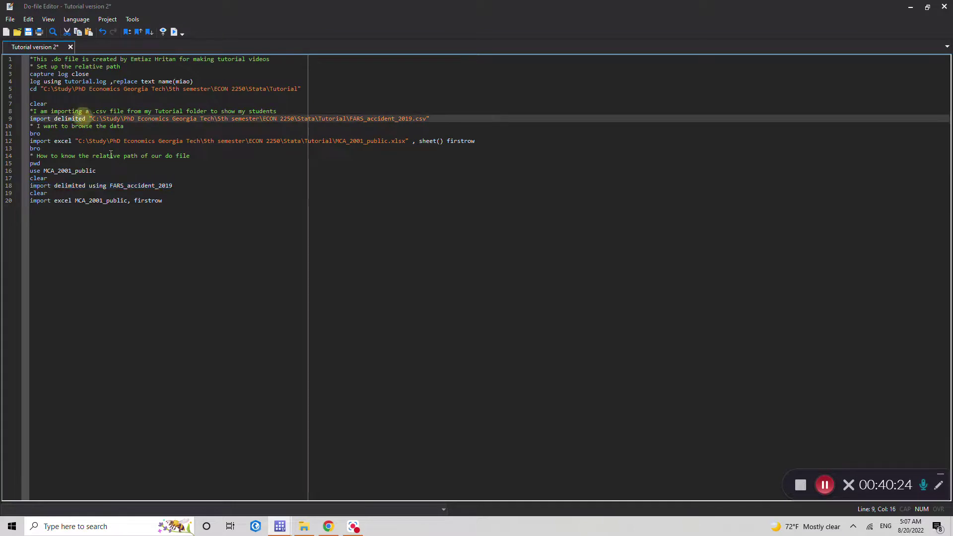
pyautogui.click(176, 33)
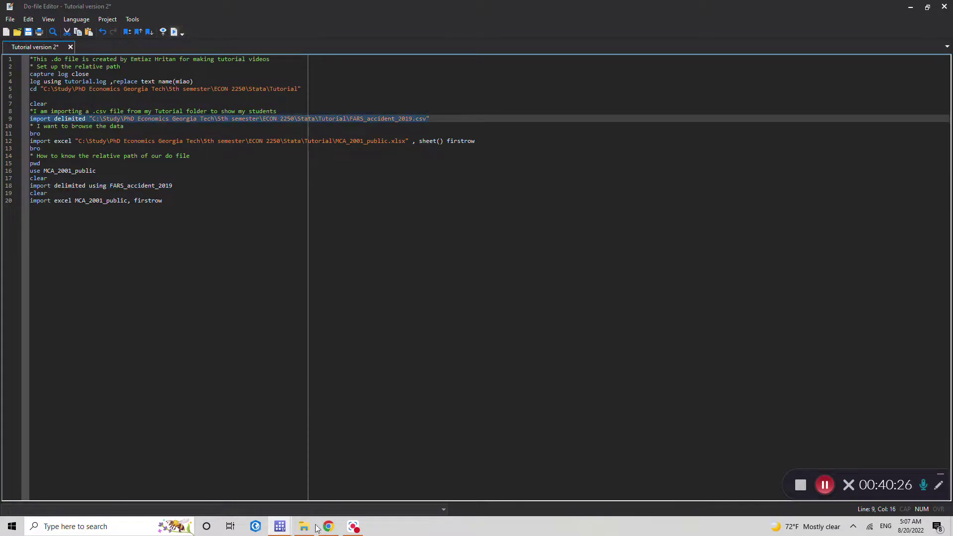
pyautogui.moveTo(280, 527)
pyautogui.click(227, 491)
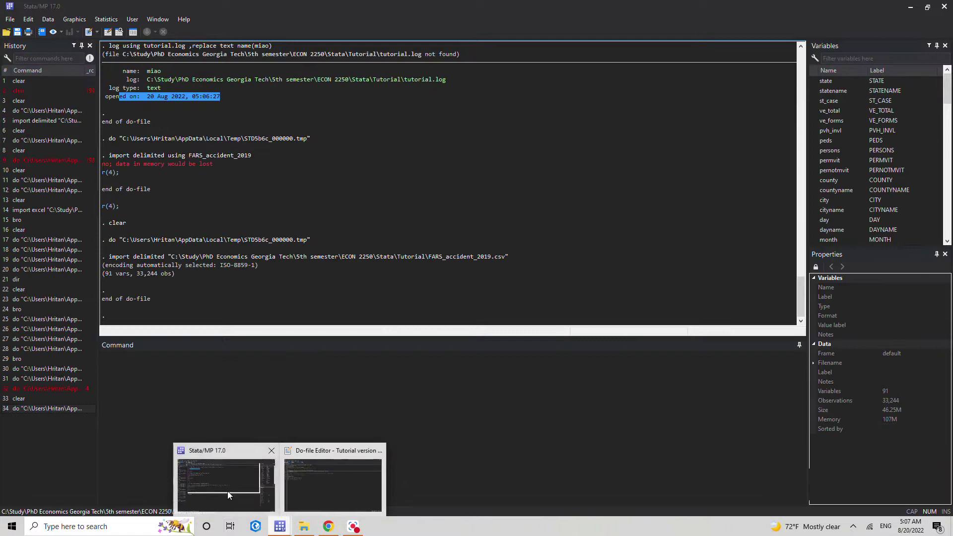
# Step: Return to the do-file and add a log close line after the final import excel line
pyautogui.moveTo(280, 528)
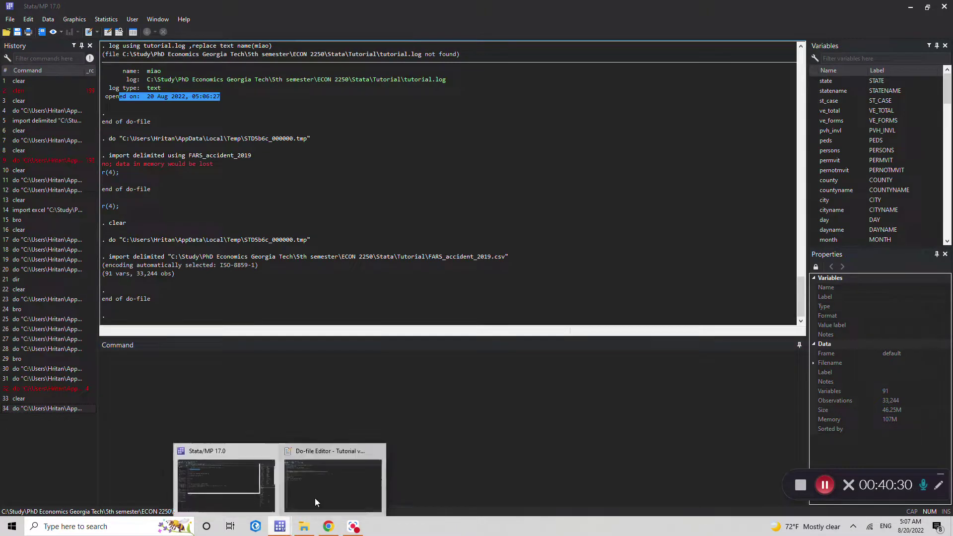
pyautogui.click(321, 478)
pyautogui.click(68, 221)
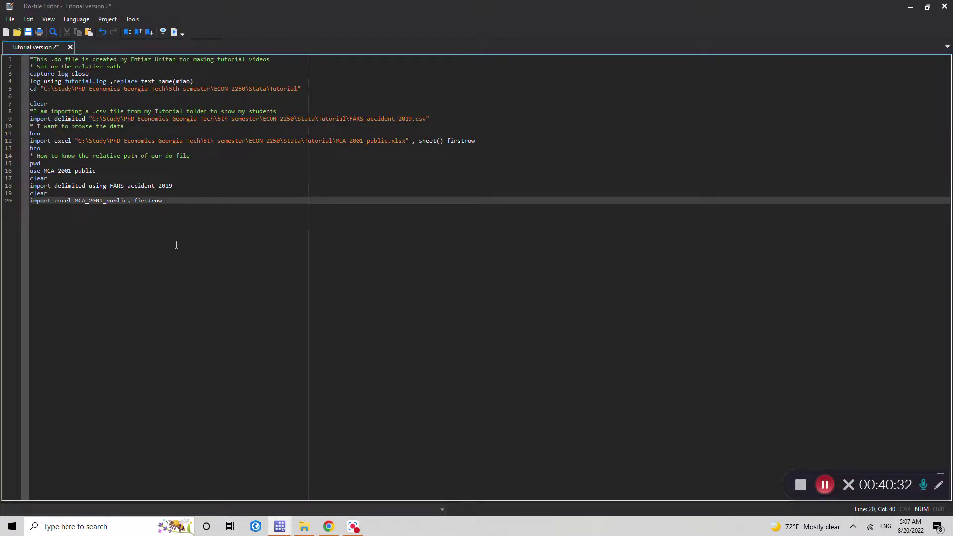
pyautogui.press('Return')
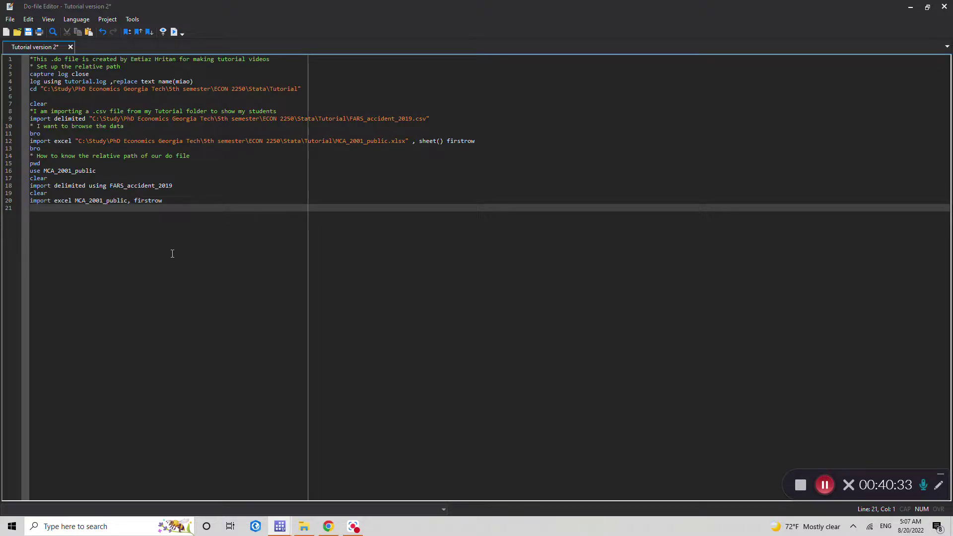
pyautogui.write('lo')
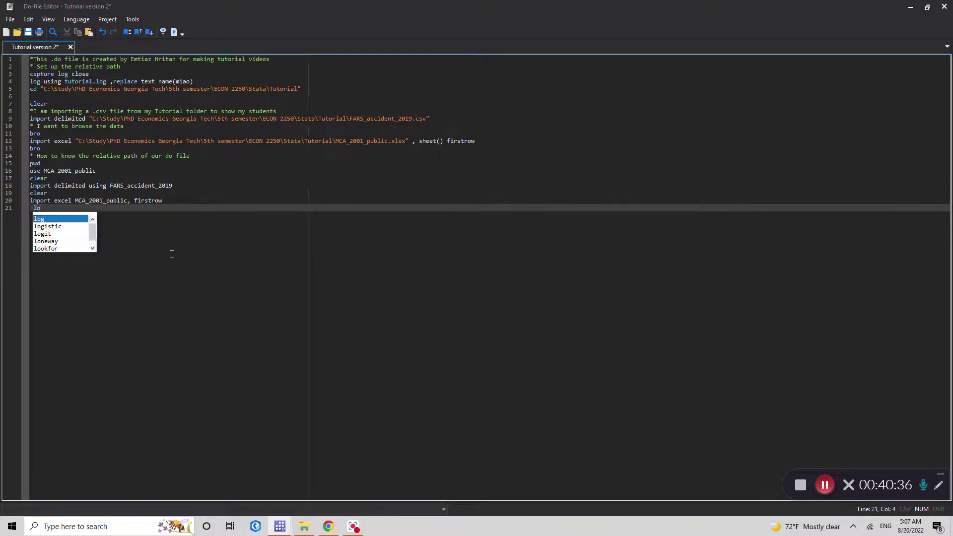
pyautogui.write('g close')
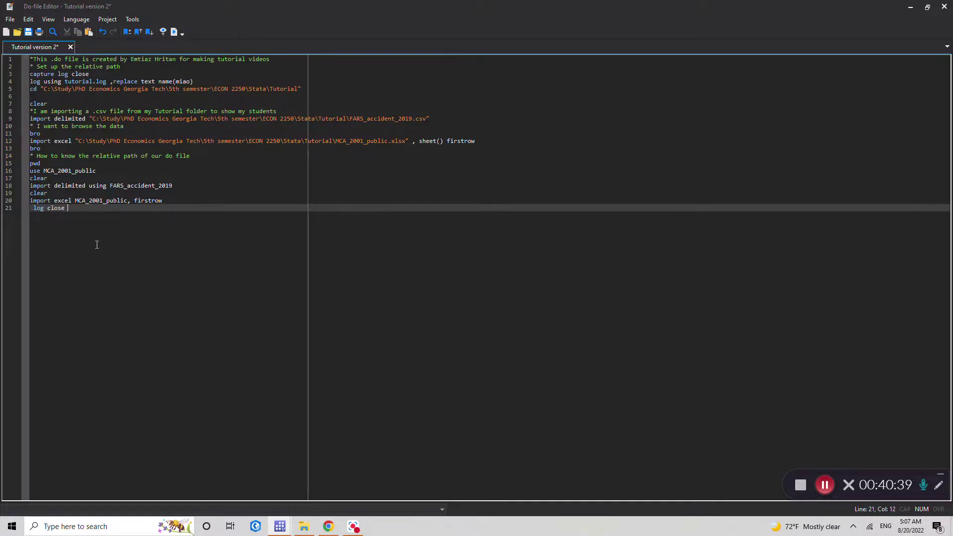
pyautogui.click(825, 485)
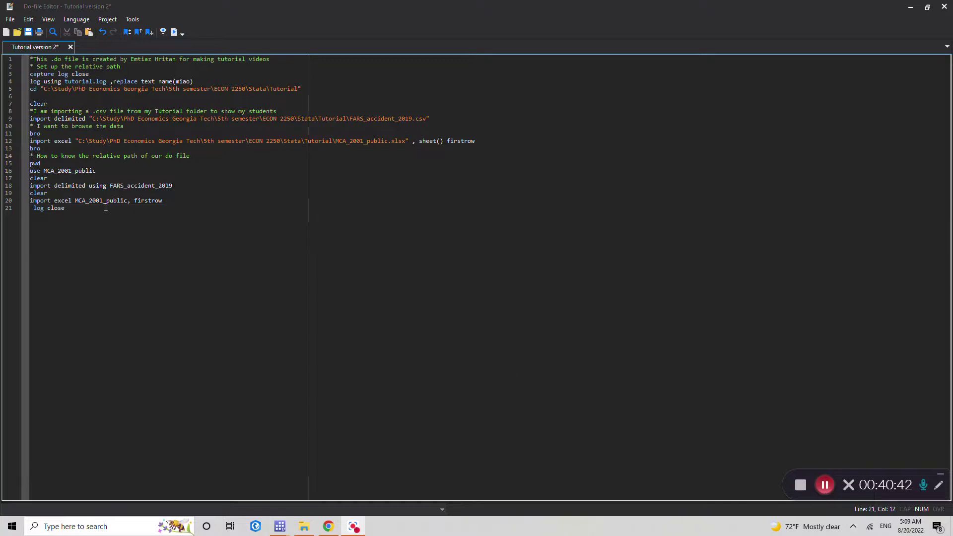
# Step: Extend the do-file's final log close line with the log name miao
pyautogui.click(109, 217)
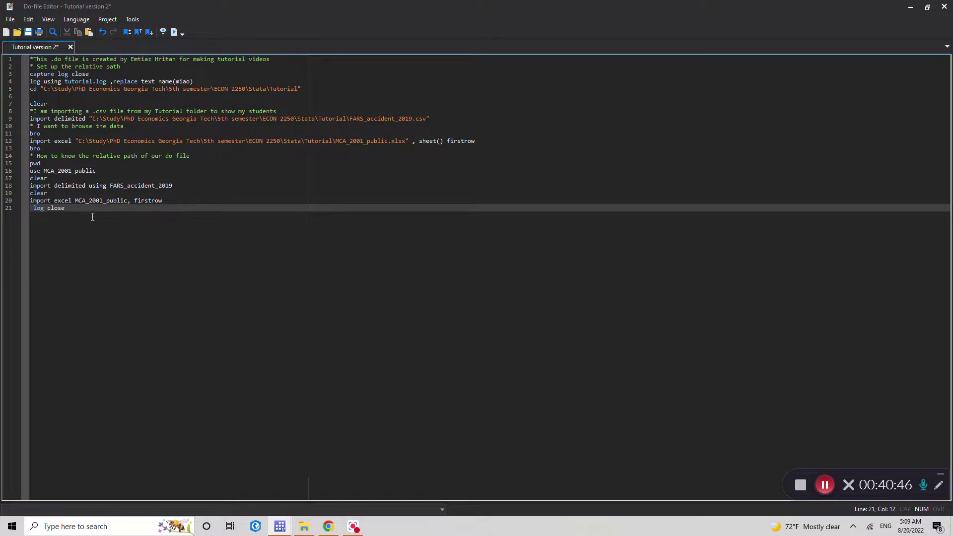
pyautogui.write('m')
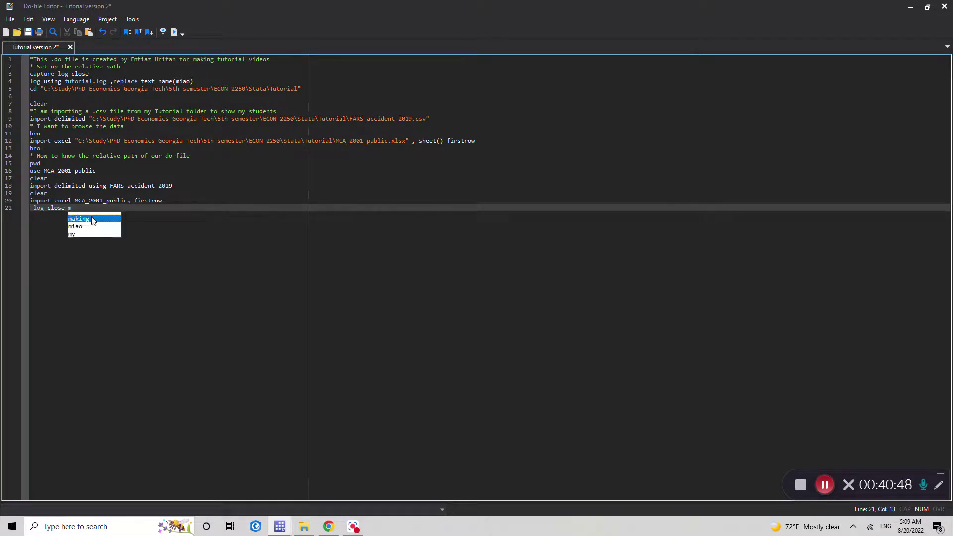
pyautogui.write('iao')
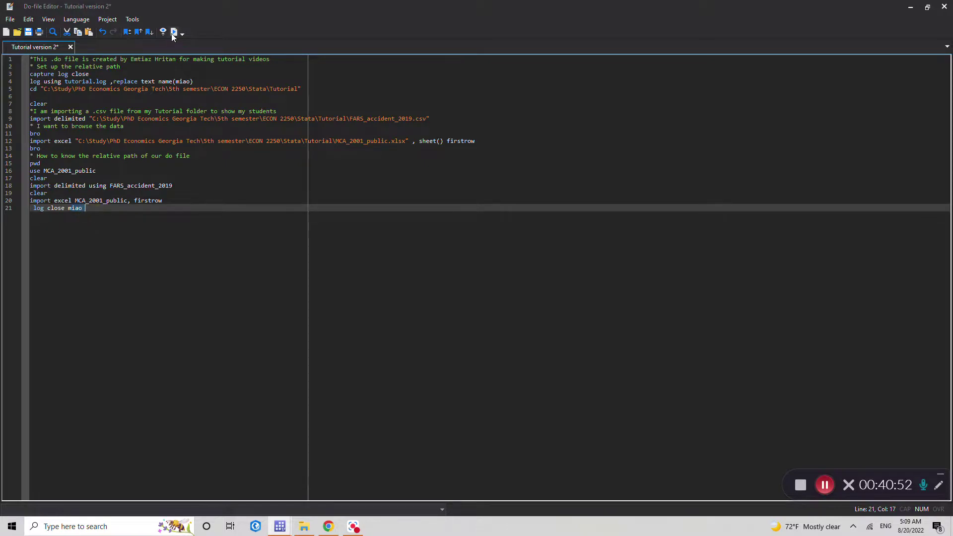
# Step: Return to the main Stata window and check the log path, type and closing time under log close miao
pyautogui.moveTo(279, 526)
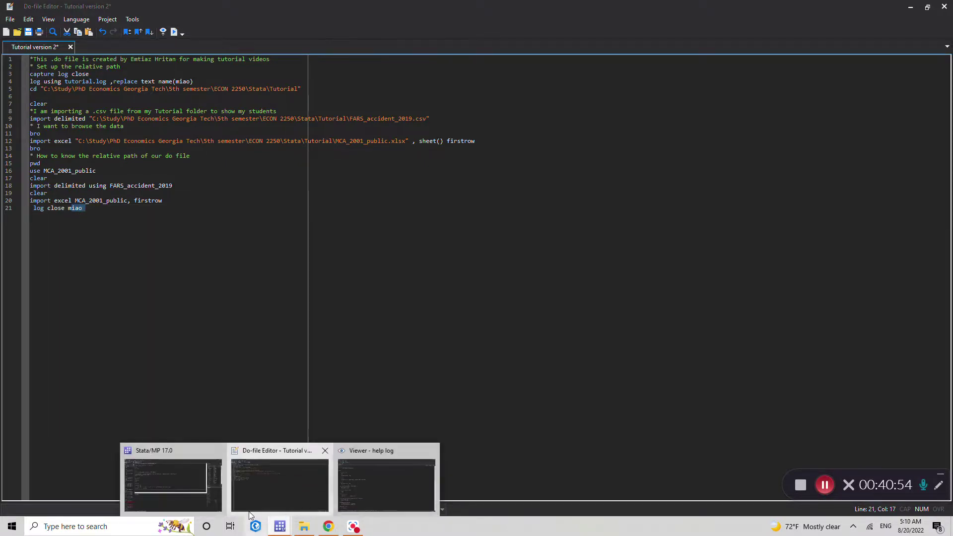
pyautogui.click(188, 493)
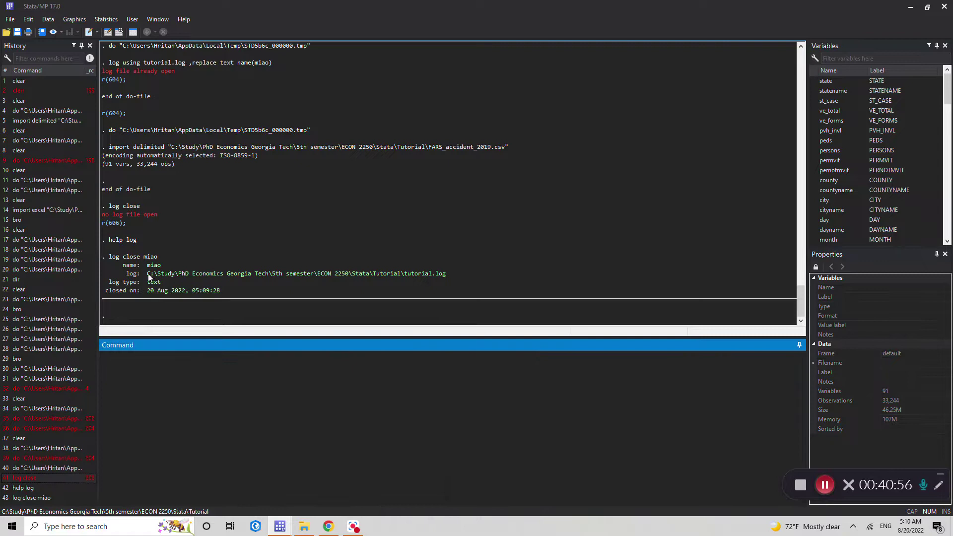
pyautogui.moveTo(158, 273); pyautogui.dragTo(220, 291)
# Step: Open the tutorial text log from the Tutorial folder in Notepad and read through its recorded session
pyautogui.click(304, 526)
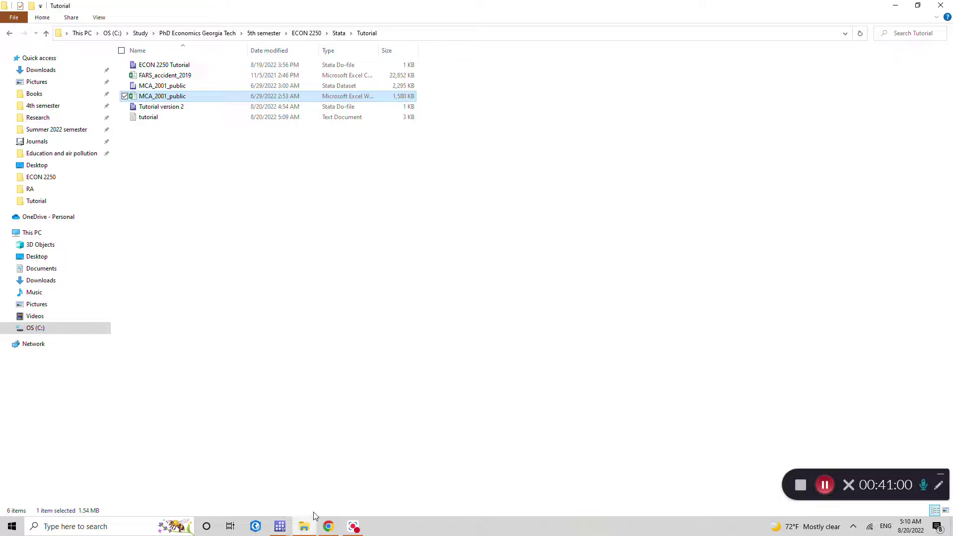
pyautogui.doubleClick(149, 117)
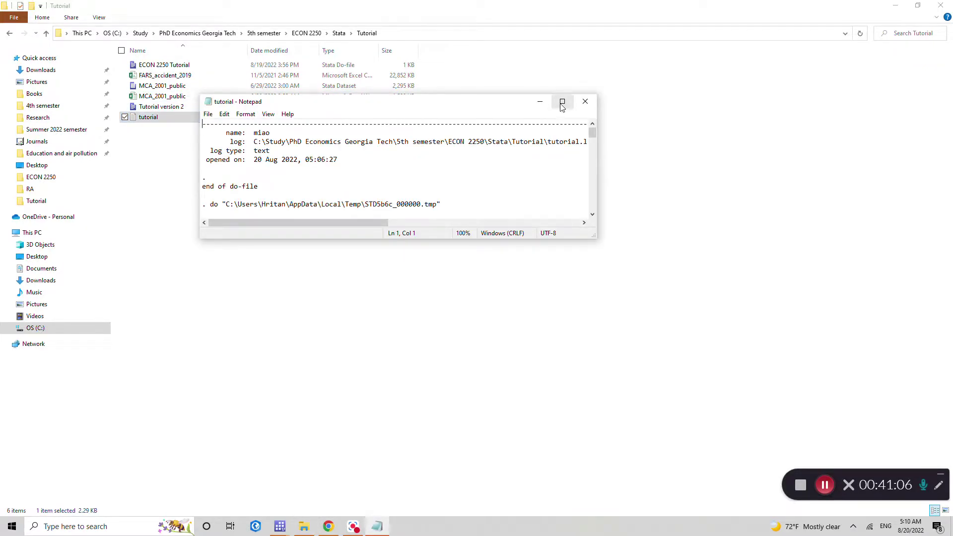
pyautogui.click(560, 101)
pyautogui.scroll(-13, 208, 173)
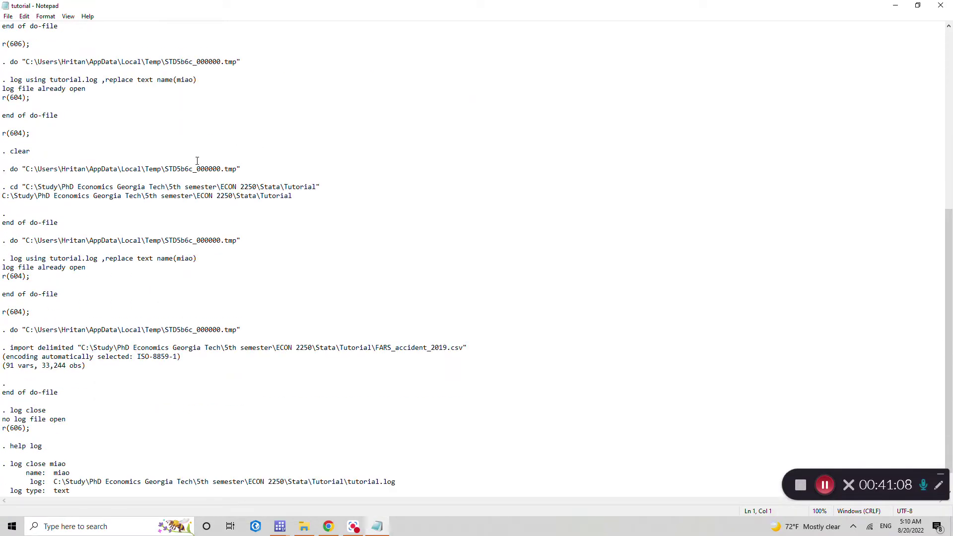
pyautogui.scroll(13, 268, 327)
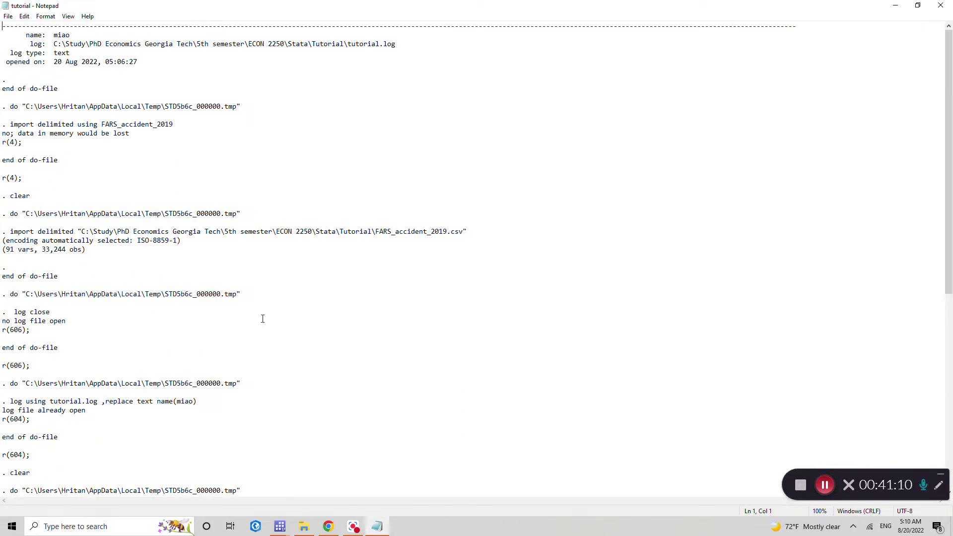
pyautogui.scroll(-11, 261, 312)
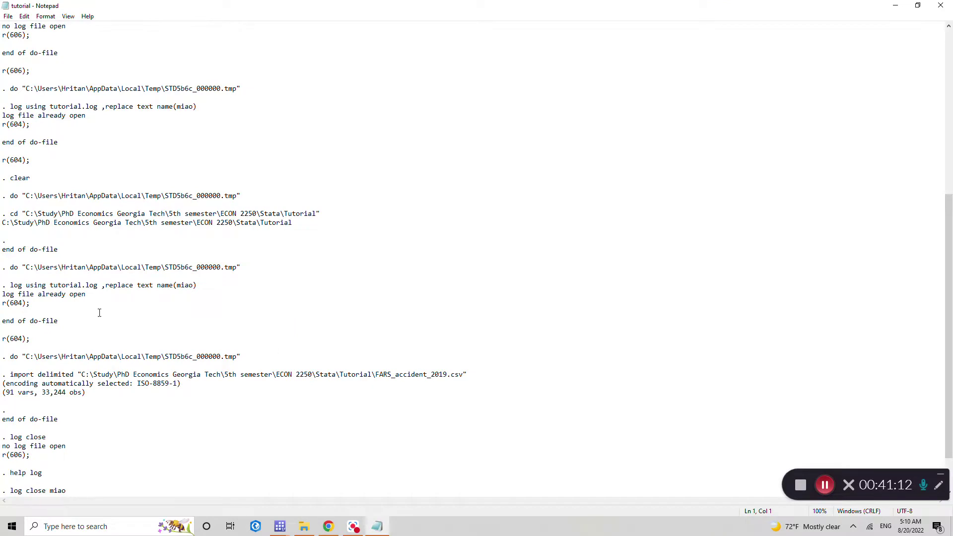
# Step: Compare the Stata results output with the commands recorded in the tutorial log in Notepad
pyautogui.moveTo(280, 525)
pyautogui.click(187, 482)
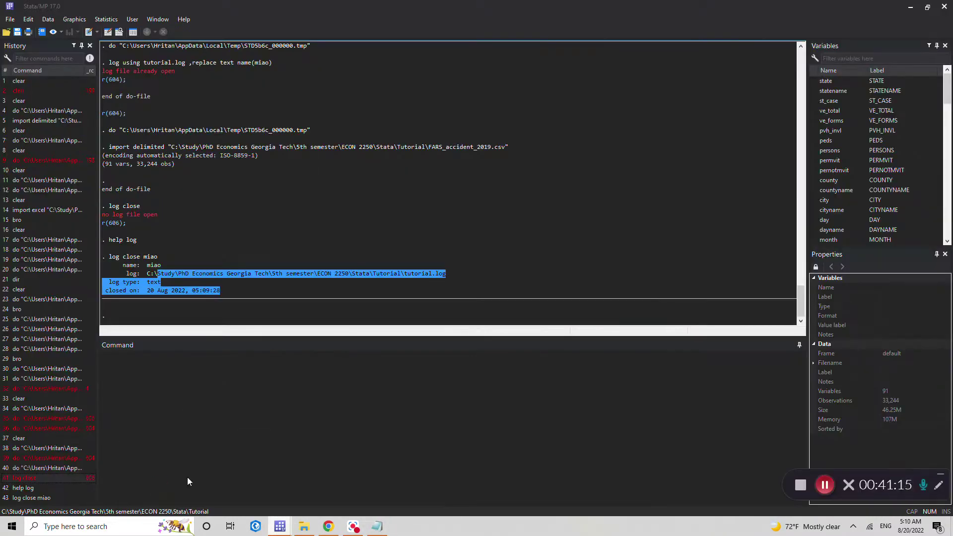
pyautogui.scroll(15, 338, 199)
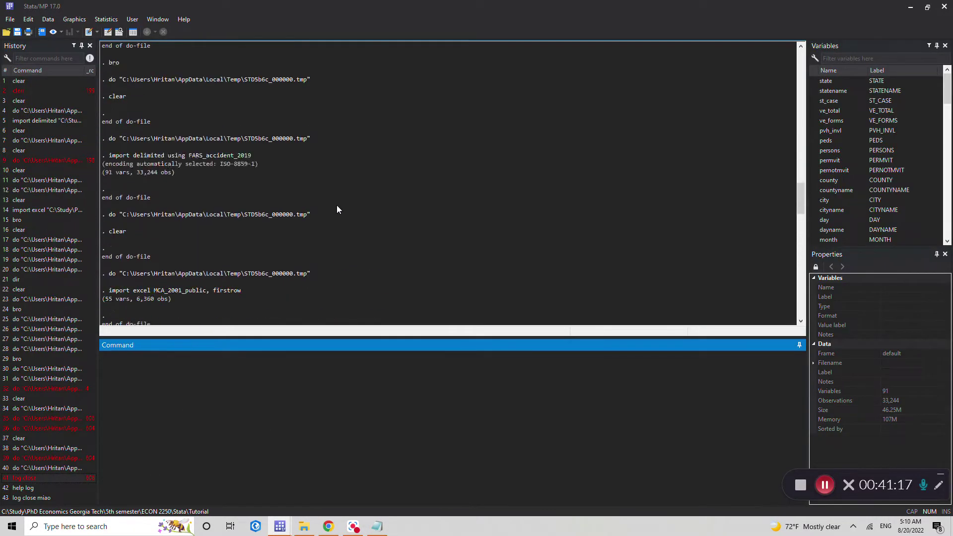
pyautogui.scroll(-10, 337, 208)
pyautogui.click(378, 527)
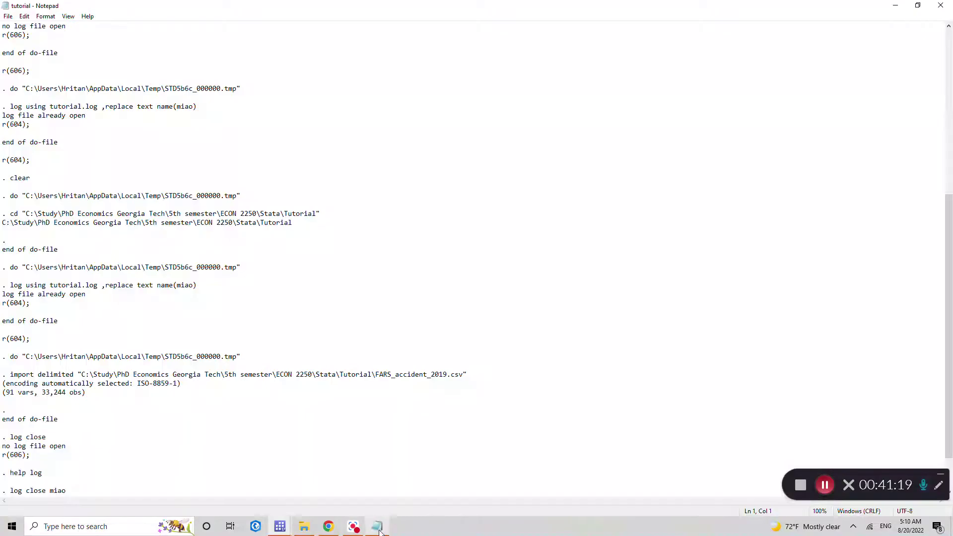
pyautogui.scroll(15, 255, 278)
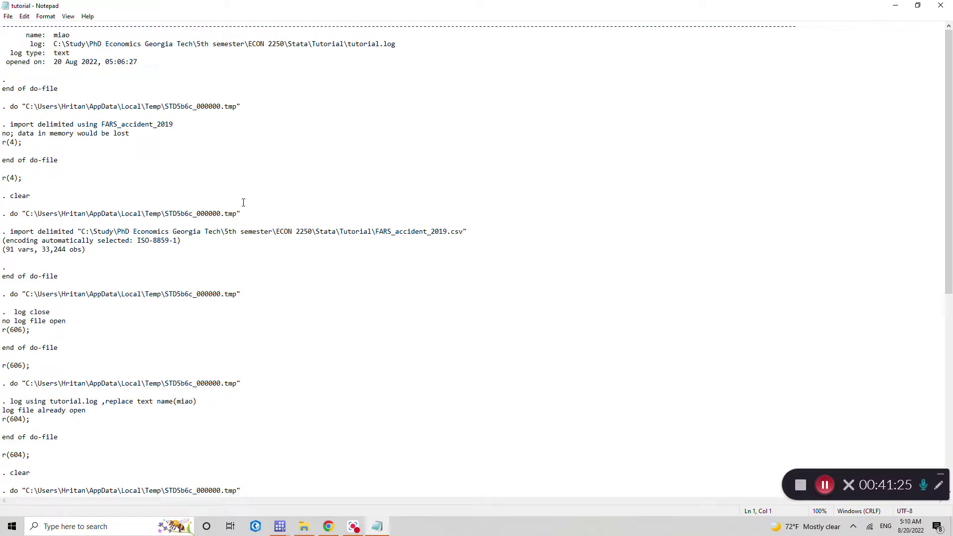
# Step: Examine the recorded do commands and return codes through the end of the tutorial log, and close the file
pyautogui.moveTo(106, 214); pyautogui.dragTo(240, 214)
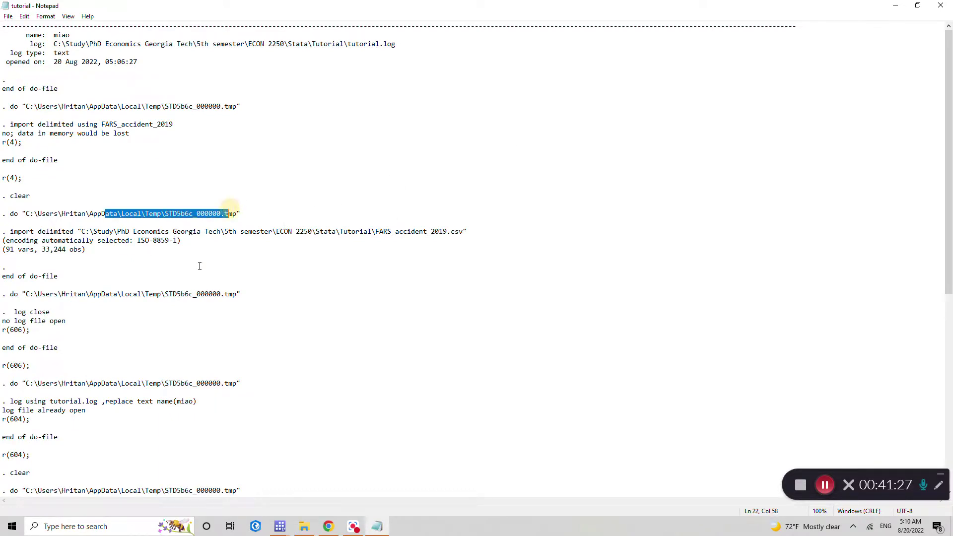
pyautogui.scroll(-4, 181, 273)
pyautogui.click(86, 274)
pyautogui.moveTo(86, 275); pyautogui.dragTo(181, 276)
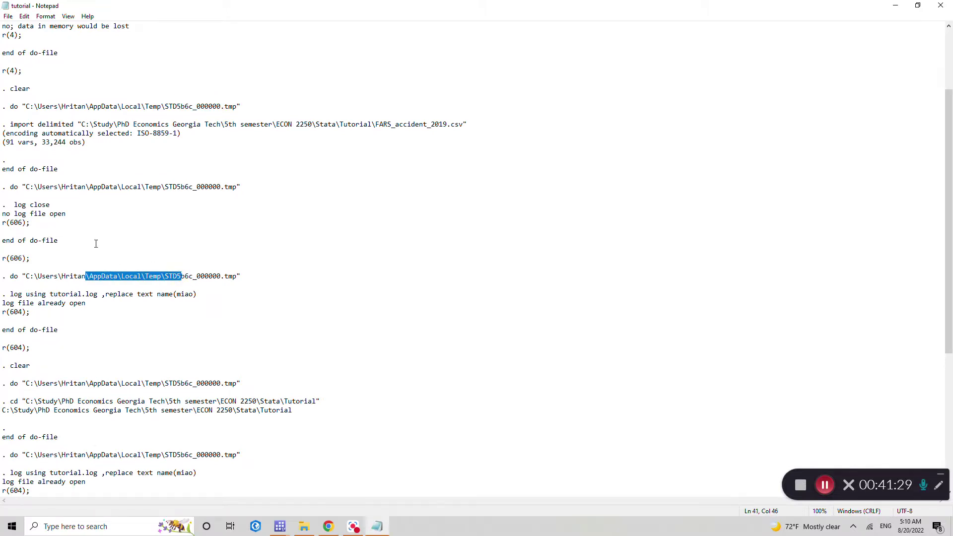
pyautogui.moveTo(2, 258); pyautogui.dragTo(35, 257)
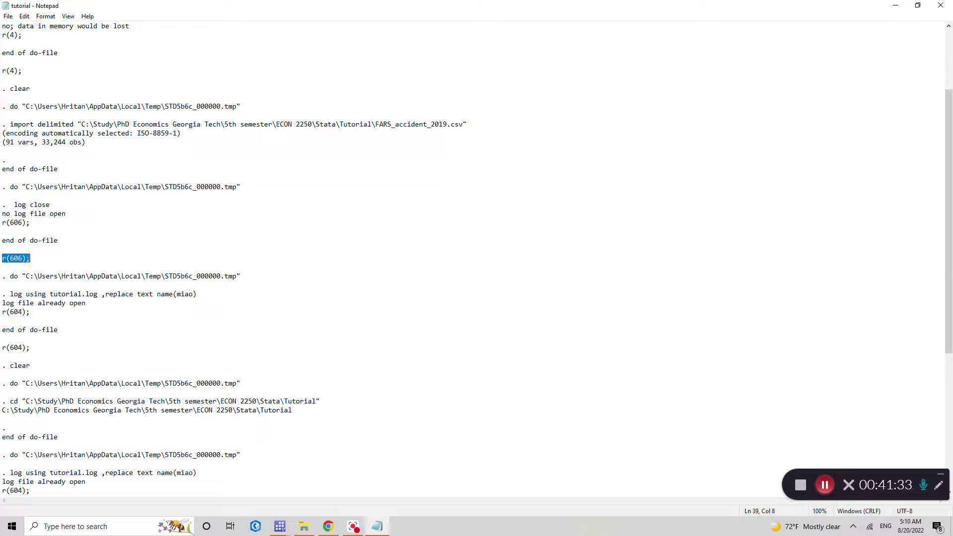
pyautogui.moveTo(2, 223); pyautogui.dragTo(34, 223)
pyautogui.scroll(4, 34, 223)
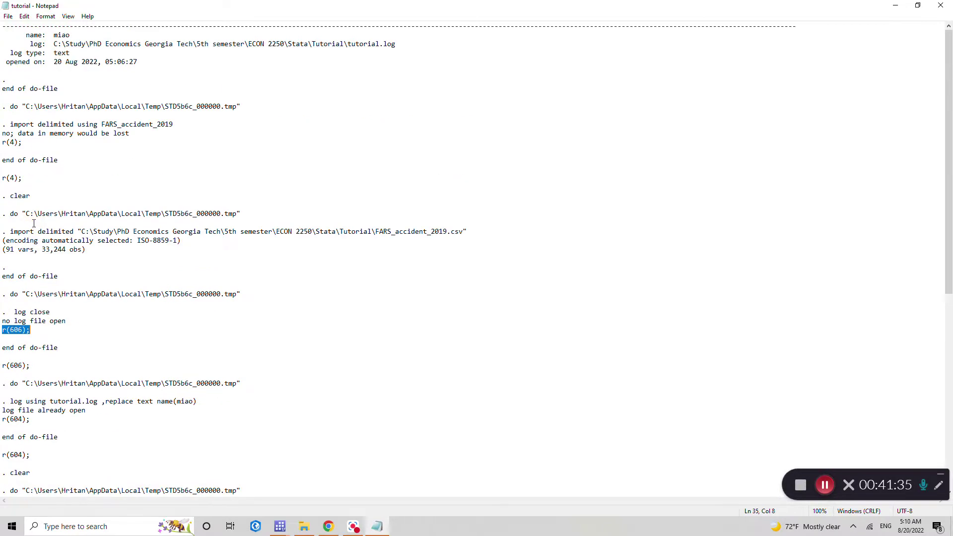
pyautogui.scroll(-13, 45, 139)
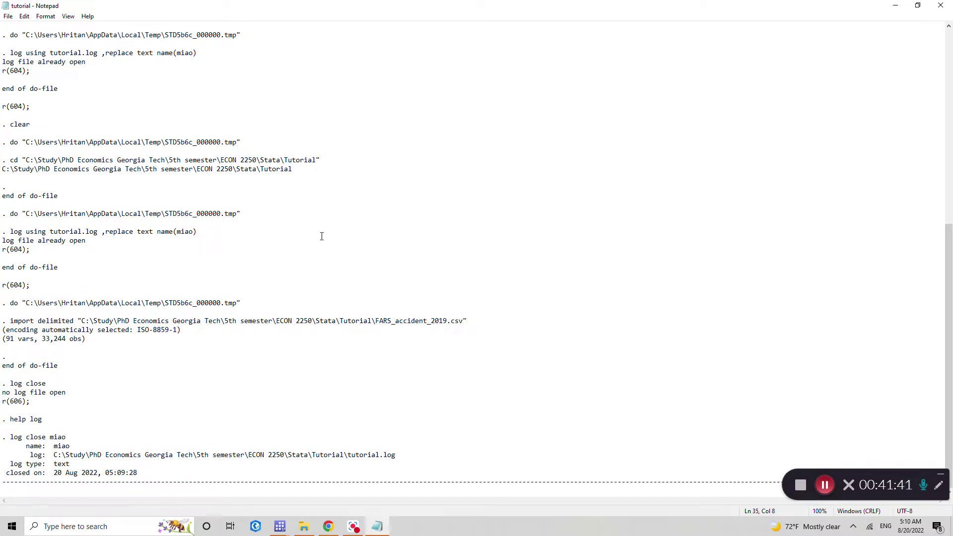
pyautogui.click(943, 6)
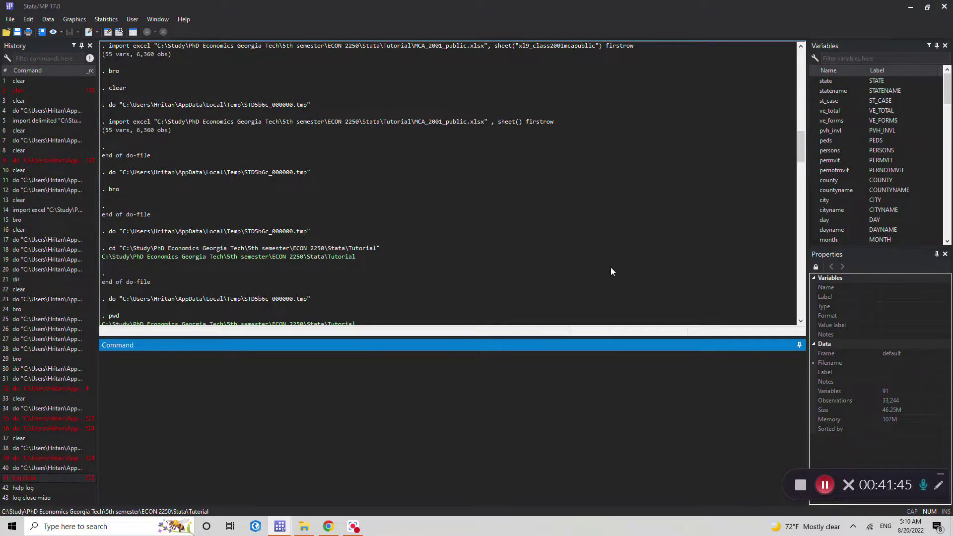
# Step: Run clear in the main Stata window to empty the data in memory
pyautogui.scroll(4, 581, 237)
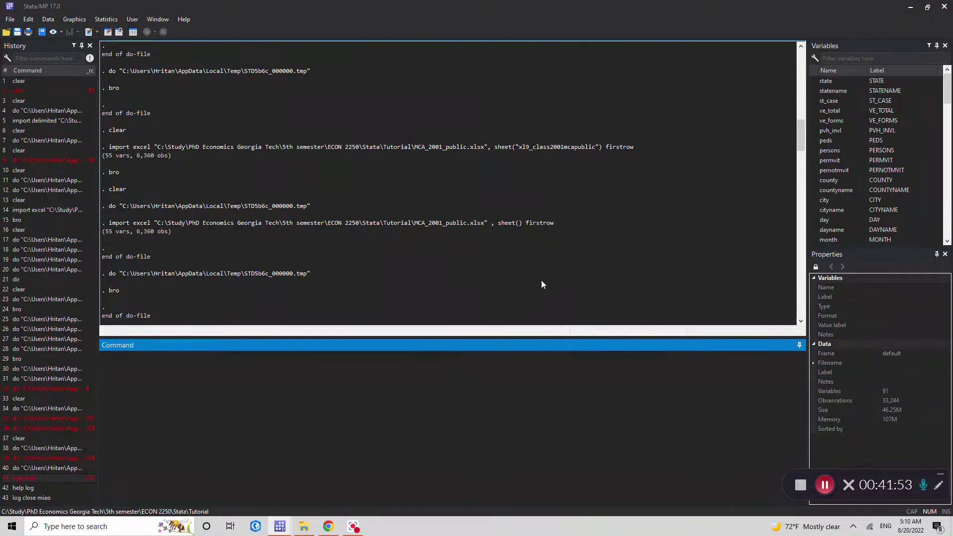
pyautogui.click(280, 526)
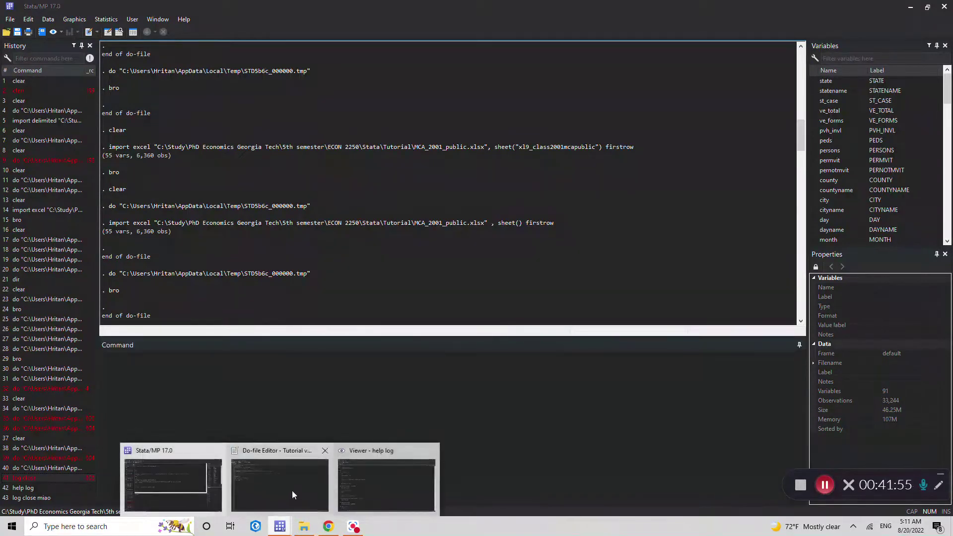
pyautogui.click(271, 377)
pyautogui.write('clear')
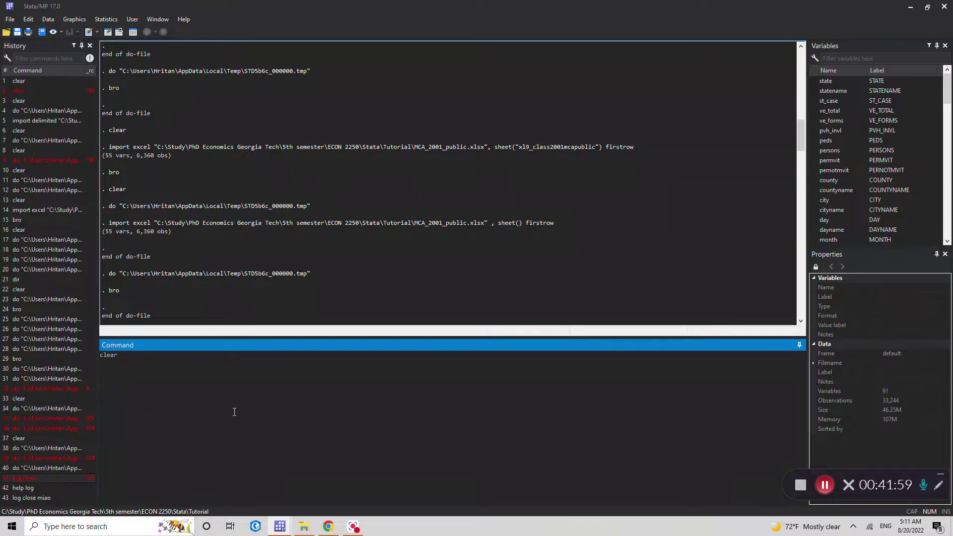
pyautogui.press('Return')
# Step: Review the do-file, the Tutorial folder's files and the earlier commands in the Stata results output
pyautogui.click(280, 526)
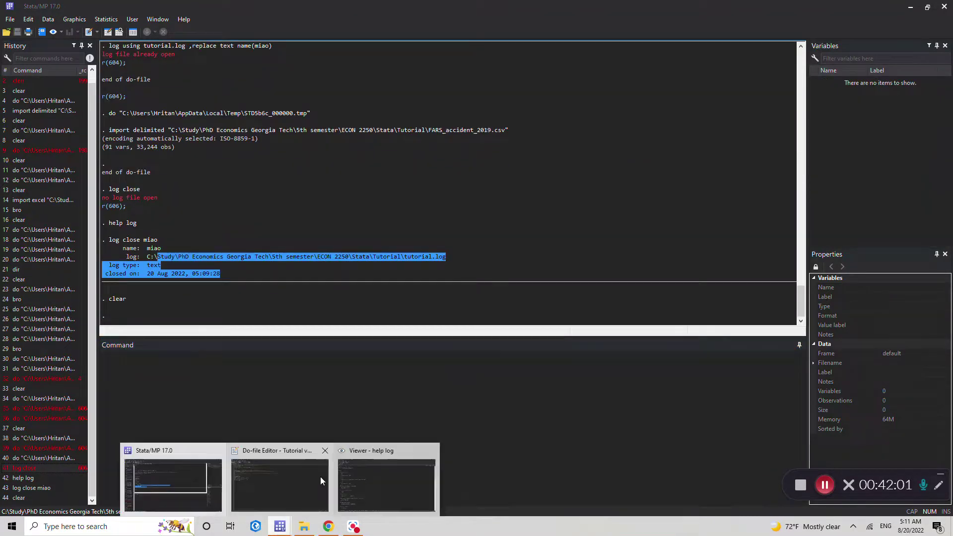
pyautogui.click(302, 488)
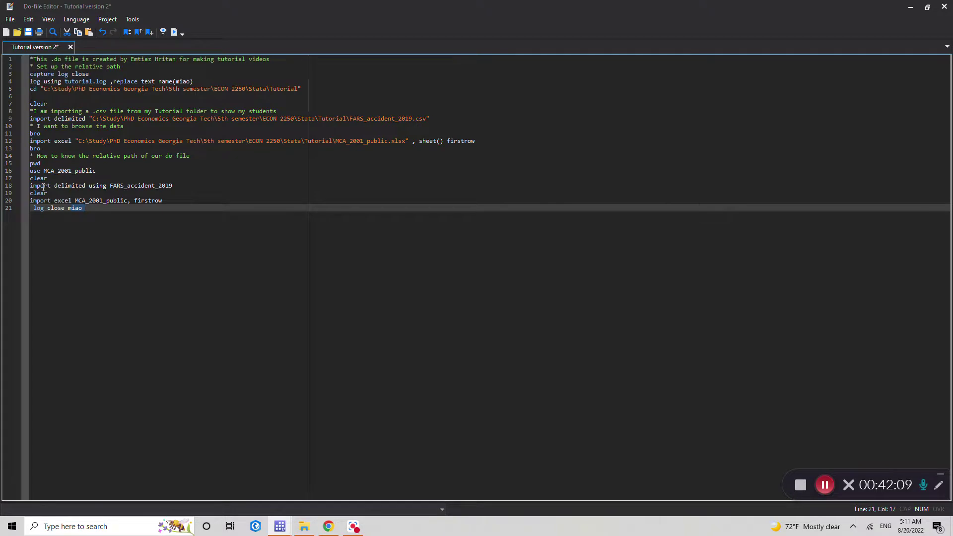
pyautogui.click(304, 526)
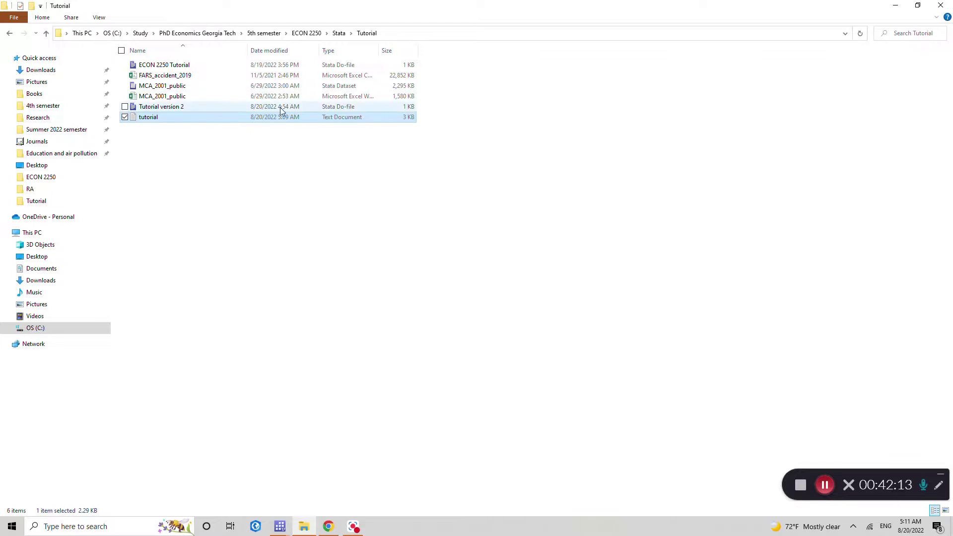
pyautogui.moveTo(280, 529)
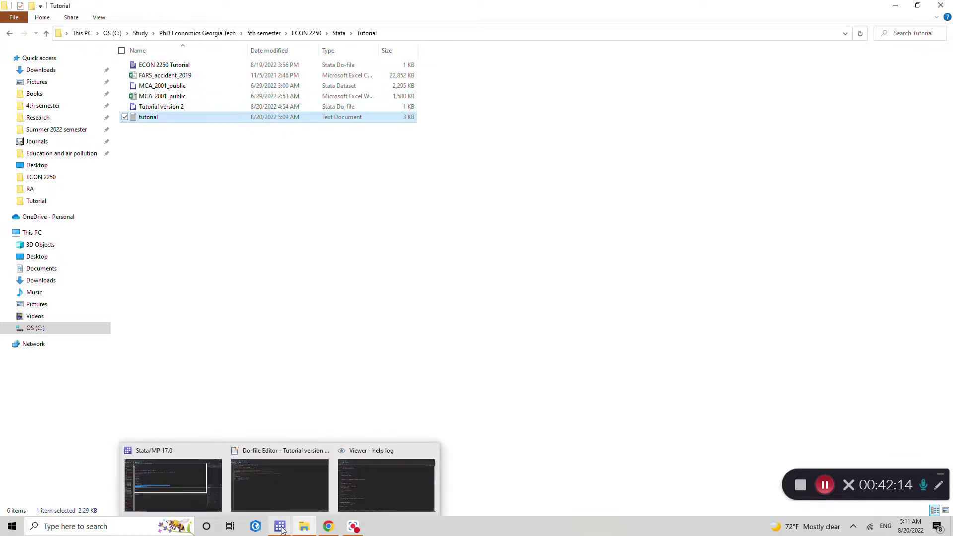
pyautogui.click(166, 487)
pyautogui.scroll(10, 435, 240)
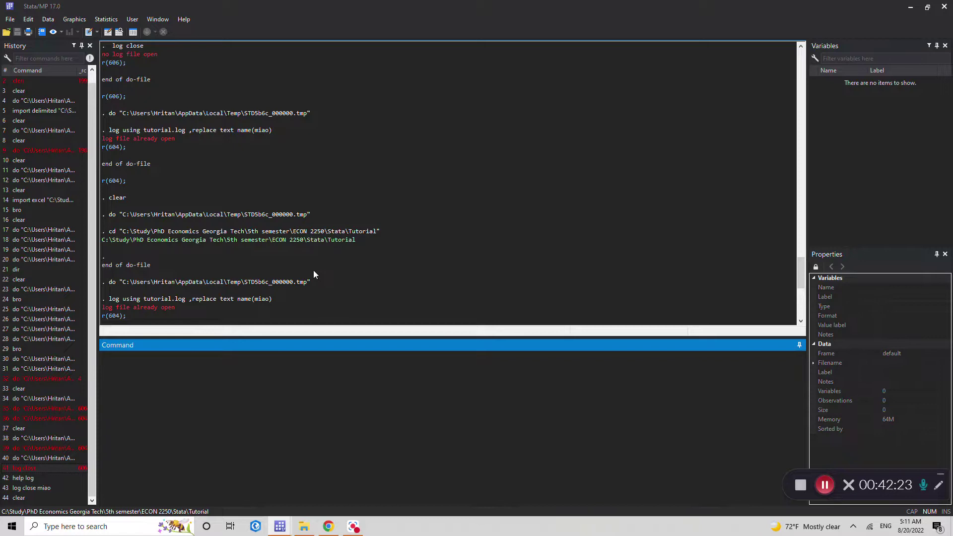
pyautogui.scroll(-6, 297, 264)
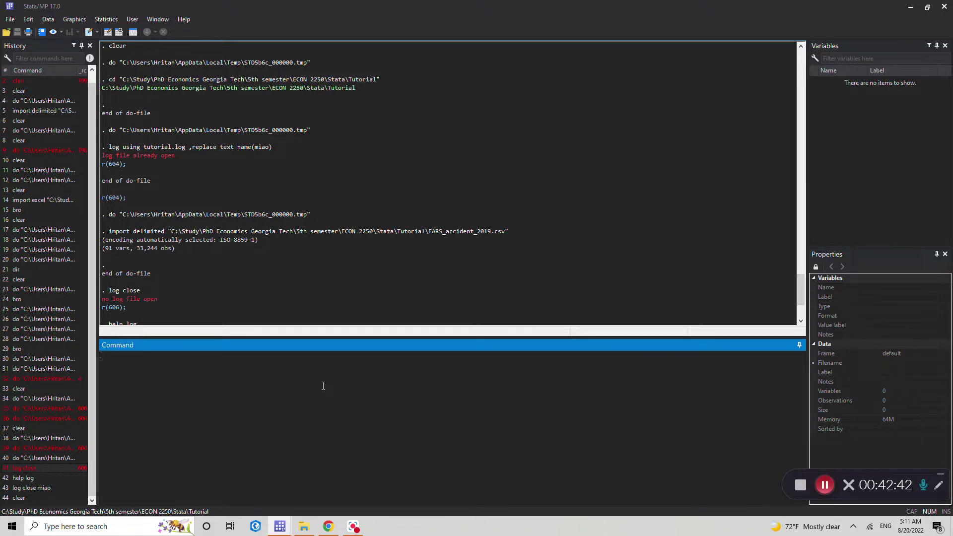
# Step: List Stata's built-in example datasets with sysuse dir
pyautogui.write('sys')
pyautogui.write('use')
pyautogui.write('cir')
pyautogui.press('Return')
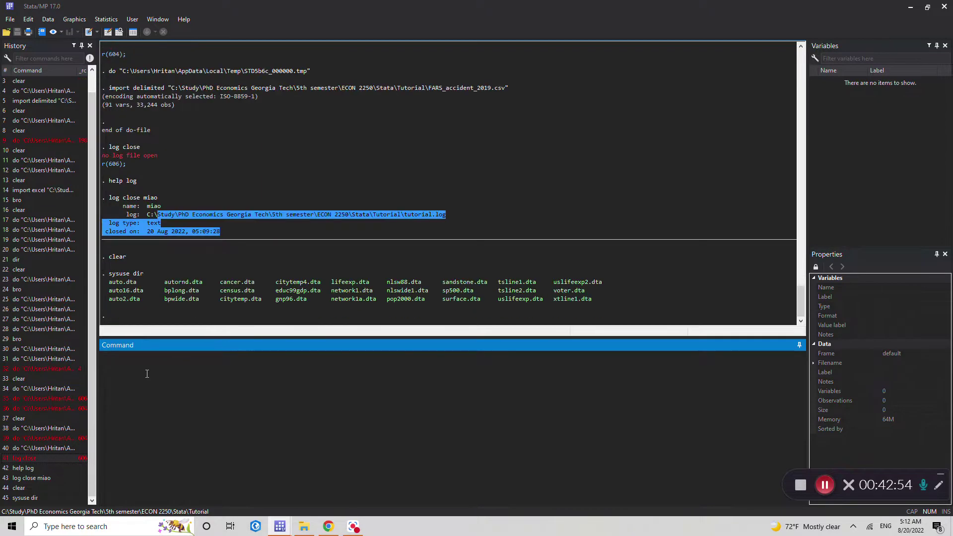
pyautogui.click(173, 243)
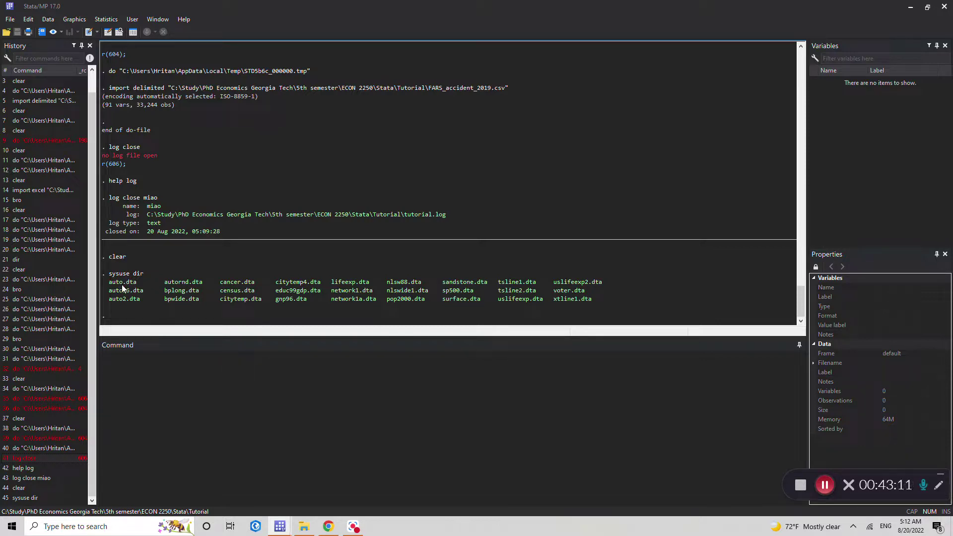
# Step: Load the built-in auto dataset with sysuse auto
pyautogui.click(164, 388)
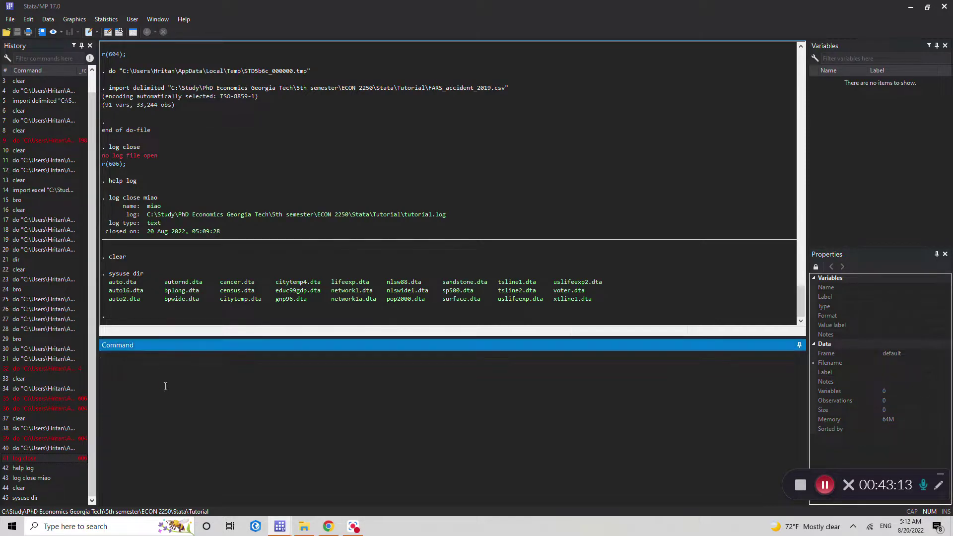
pyautogui.write('sysuse auto')
pyautogui.press('Return')
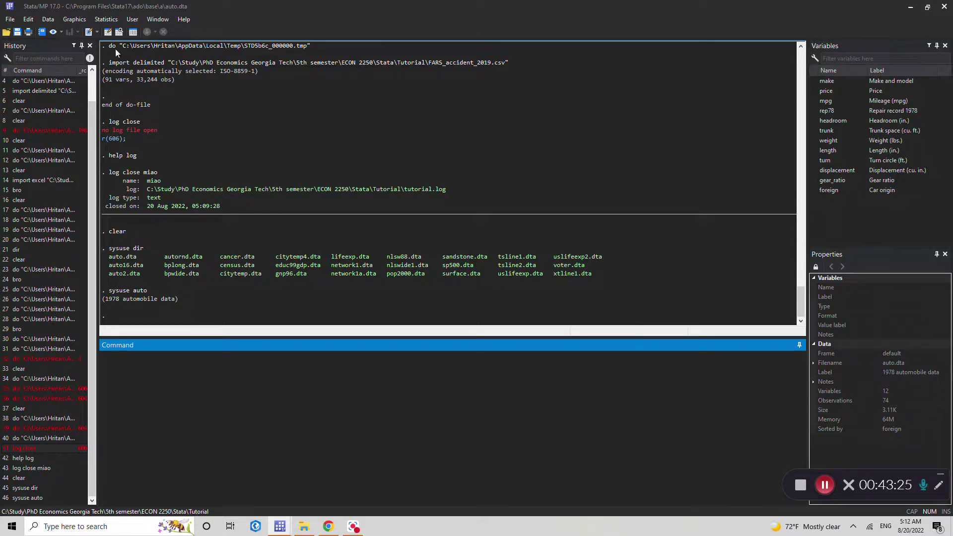
# Step: Browse the auto dataset's observations with bro and close the data browser
pyautogui.write('bro')
pyautogui.press('Return')
pyautogui.scroll(-19, 231, 201)
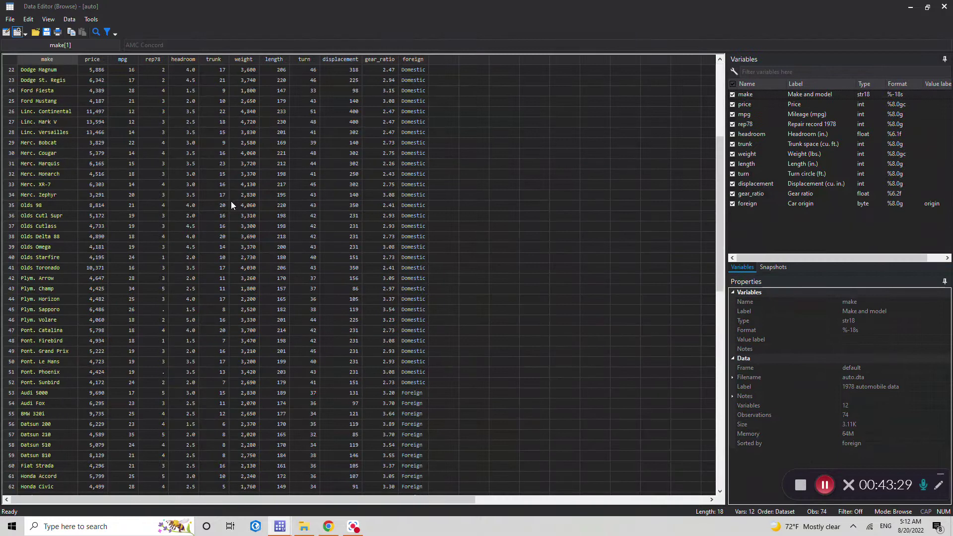
pyautogui.scroll(12, 228, 207)
pyautogui.click(944, 6)
# Step: Clear the auto data from memory and load the built-in cancer dataset with sysuse cancer
pyautogui.write('c')
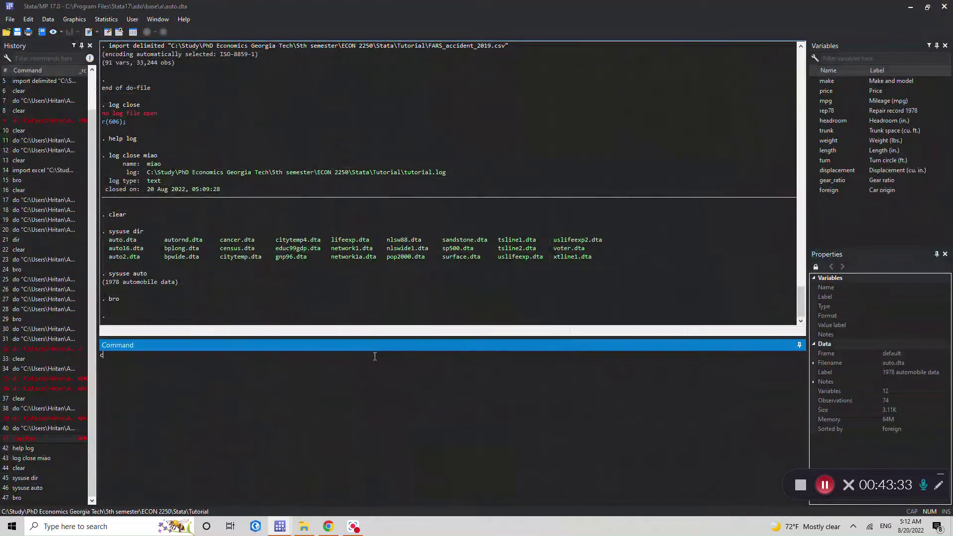
pyautogui.write('lear')
pyautogui.press('Return')
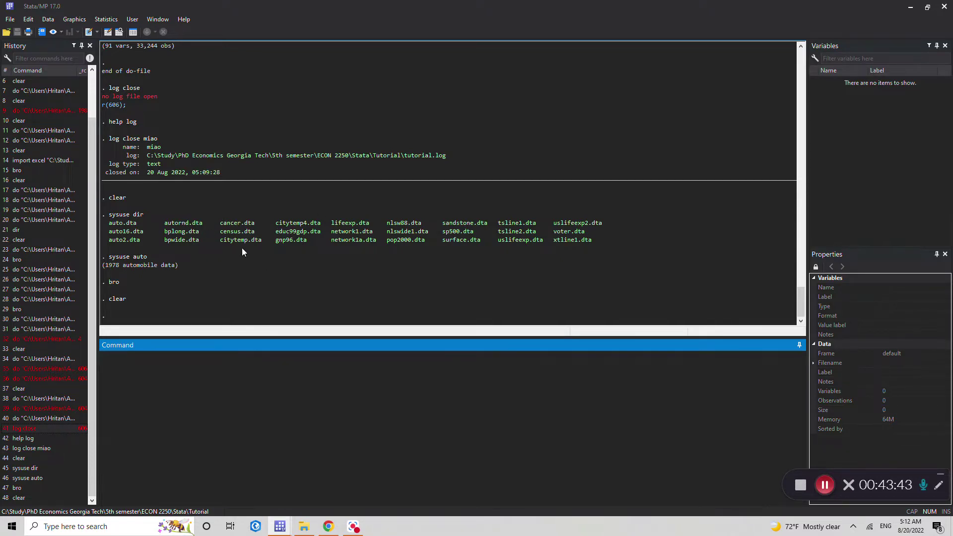
pyautogui.write('sysuse cancer')
pyautogui.press('Return')
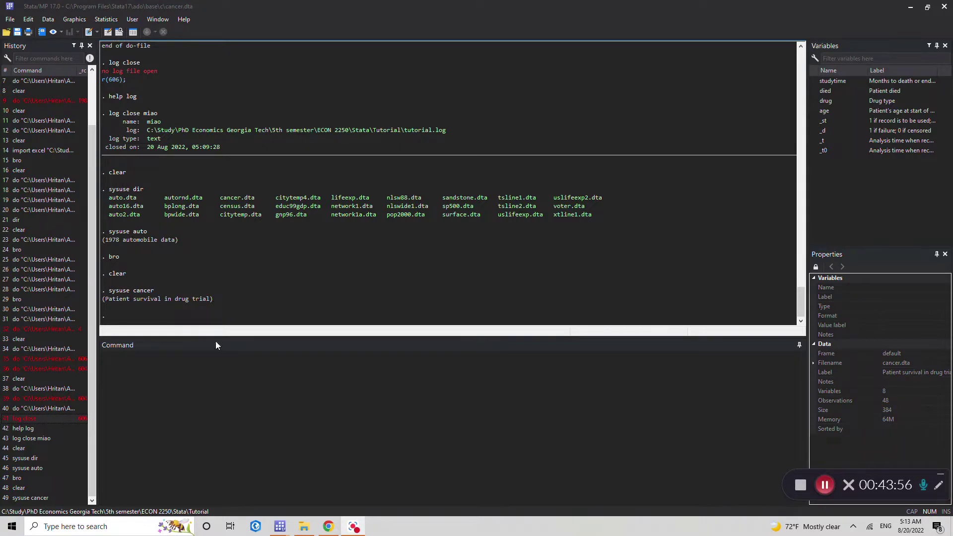
# Step: Browse the cancer dataset's observations with bro and close the data browser
pyautogui.click(250, 357)
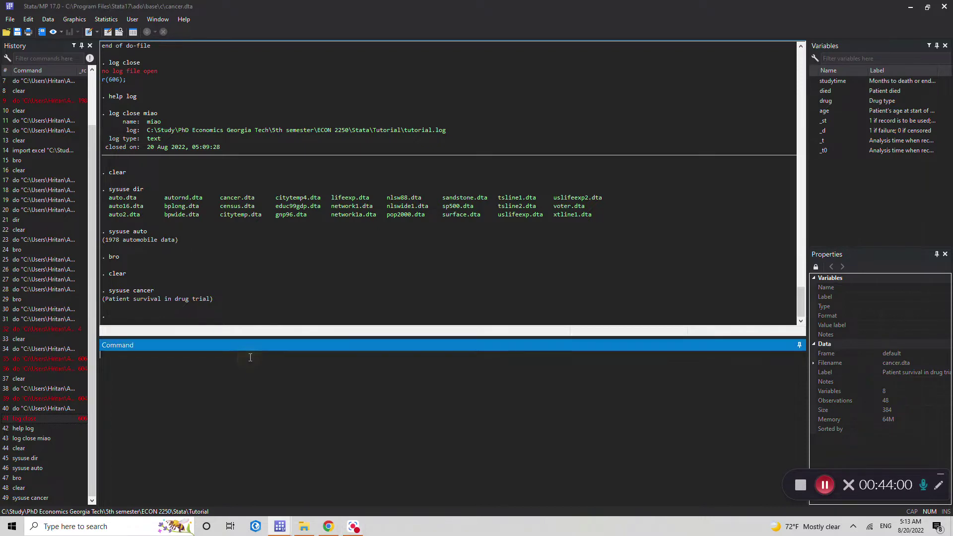
pyautogui.write('bro')
pyautogui.press('Return')
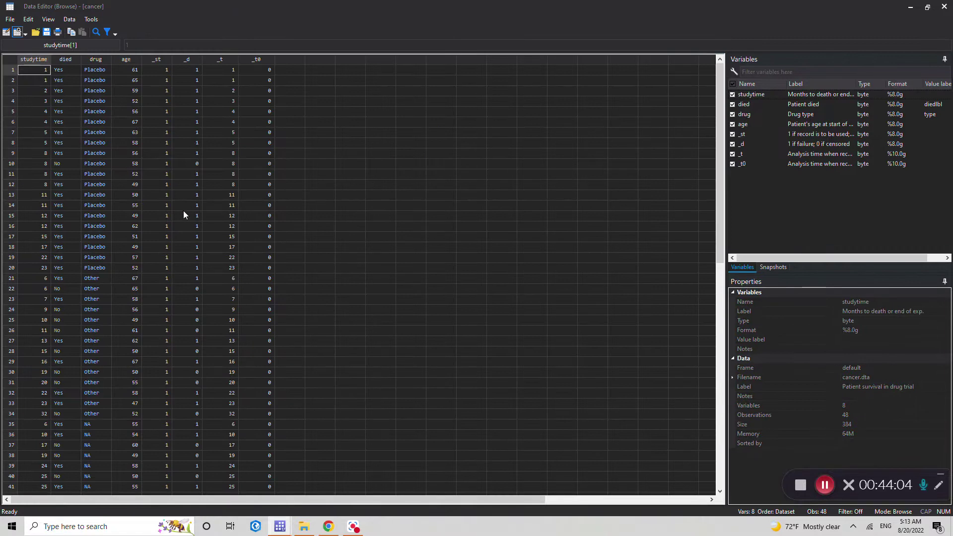
pyautogui.scroll(-6, 144, 184)
pyautogui.scroll(6, 144, 185)
pyautogui.click(944, 6)
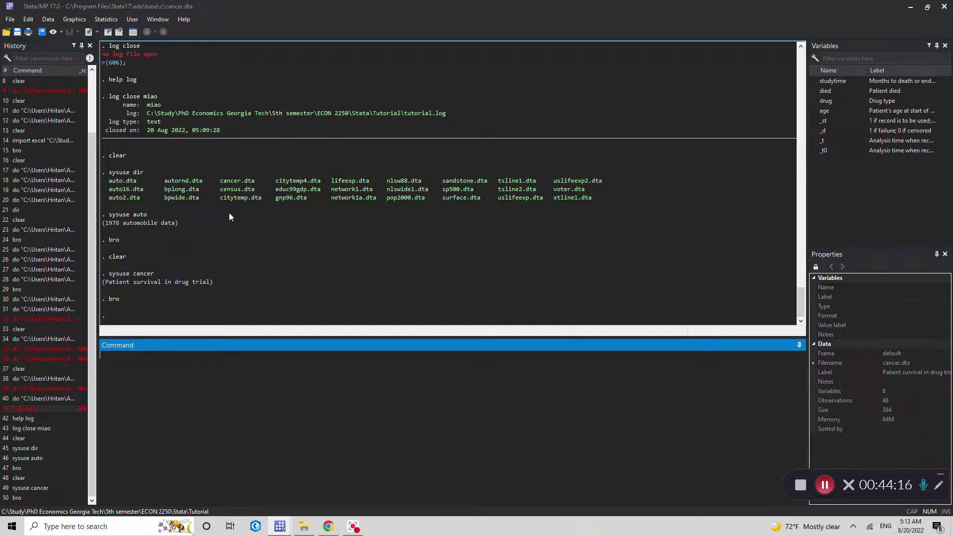
# Step: Add the line "save cancer.dta , replace" at the end of the Tutorial version 2 do-file, below log close miao
pyautogui.click(304, 526)
pyautogui.hotkey('alt', 'Tab')
pyautogui.moveTo(280, 526)
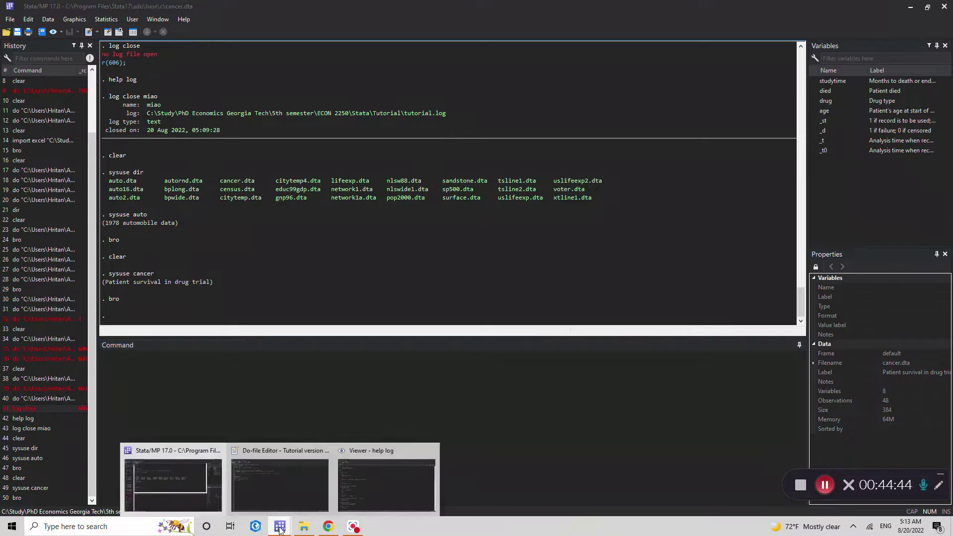
pyautogui.click(276, 487)
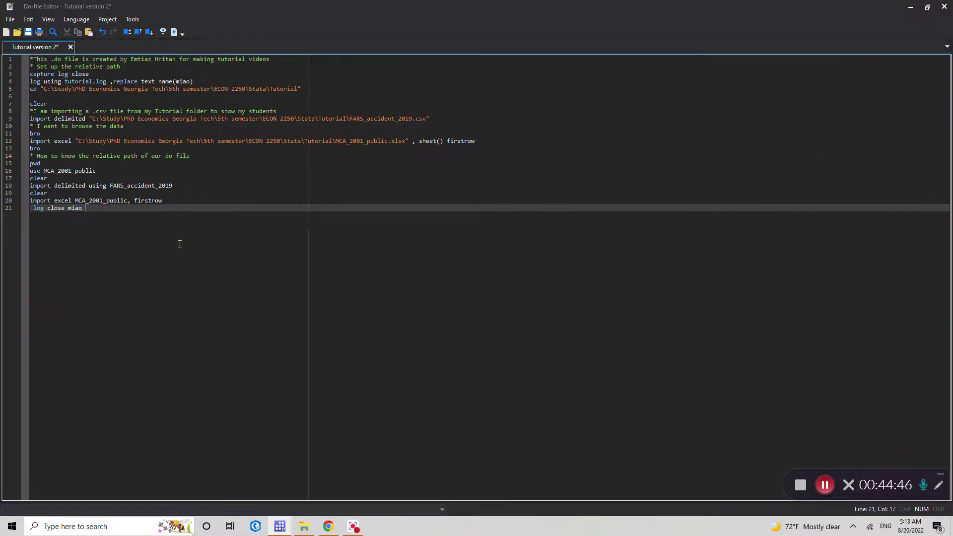
pyautogui.press('Return')
pyautogui.press('Return')
pyautogui.write('sa')
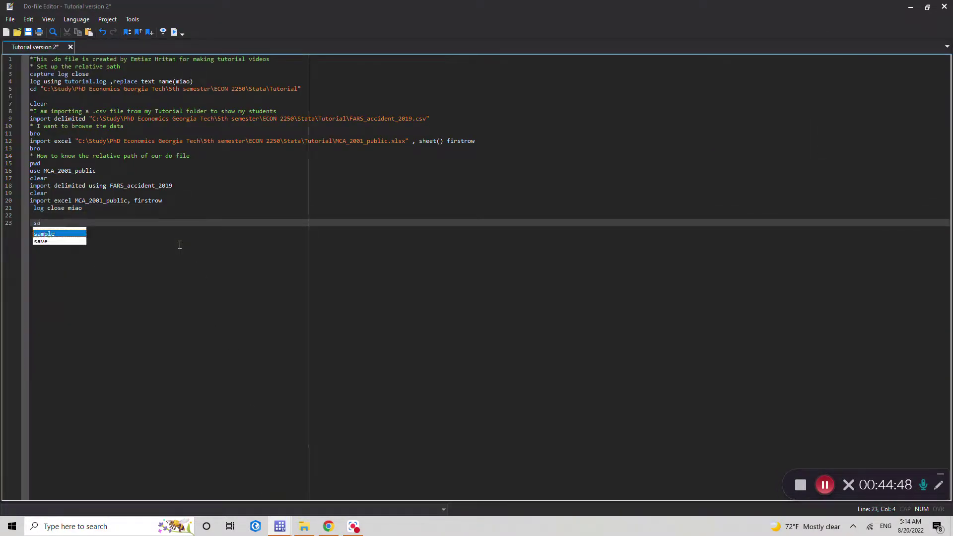
pyautogui.write('ve au')
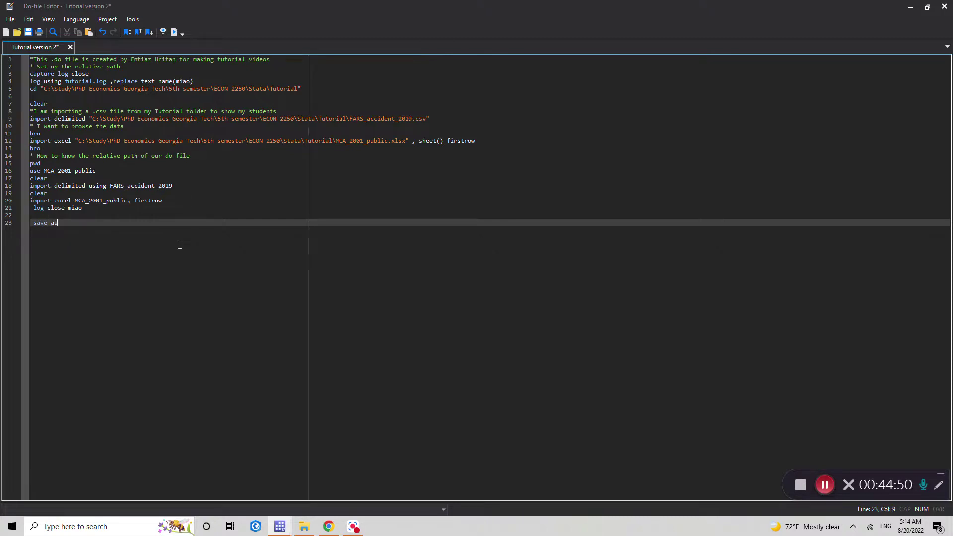
pyautogui.press('BackSpace')
pyautogui.press('BackSpace')
pyautogui.write('ca')
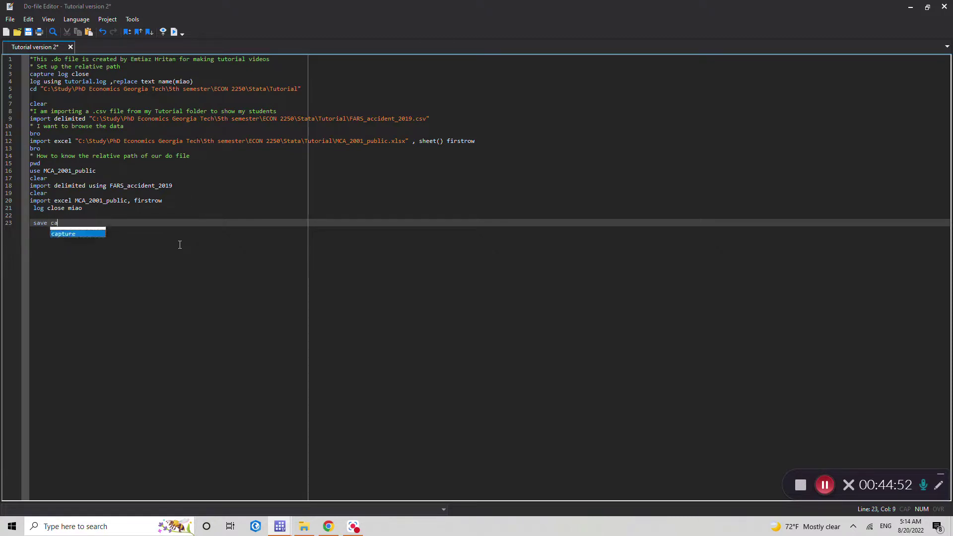
pyautogui.write('ncer.dta')
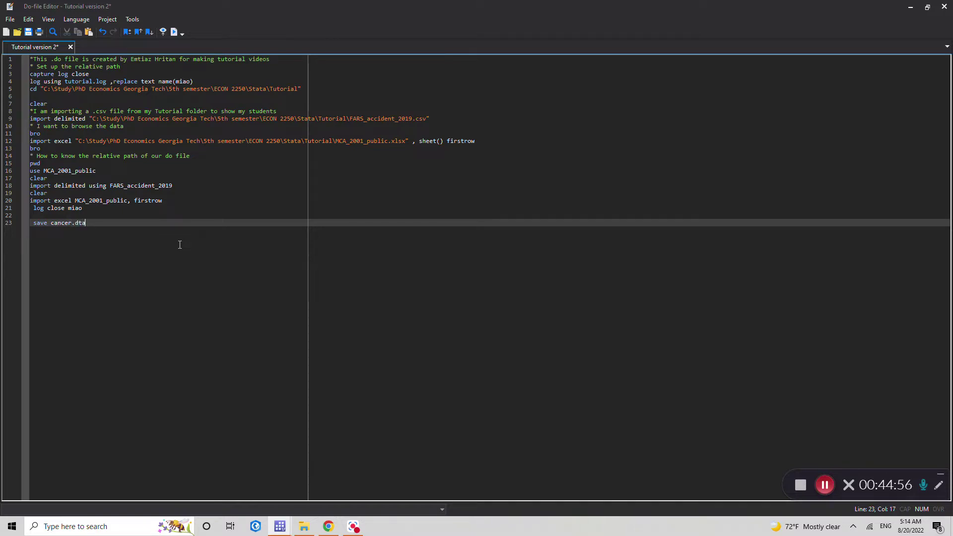
pyautogui.write(' , replace')
# Step: Run only the "save cancer.dta , replace" line of the do-file and return to the main Stata window
pyautogui.hotkey('shift', 'Home')
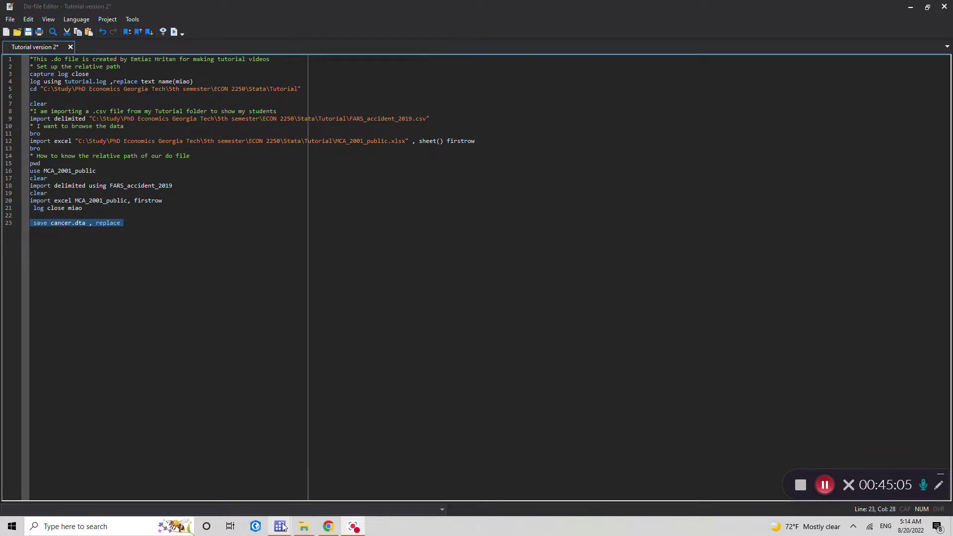
pyautogui.moveTo(280, 526)
pyautogui.click(192, 481)
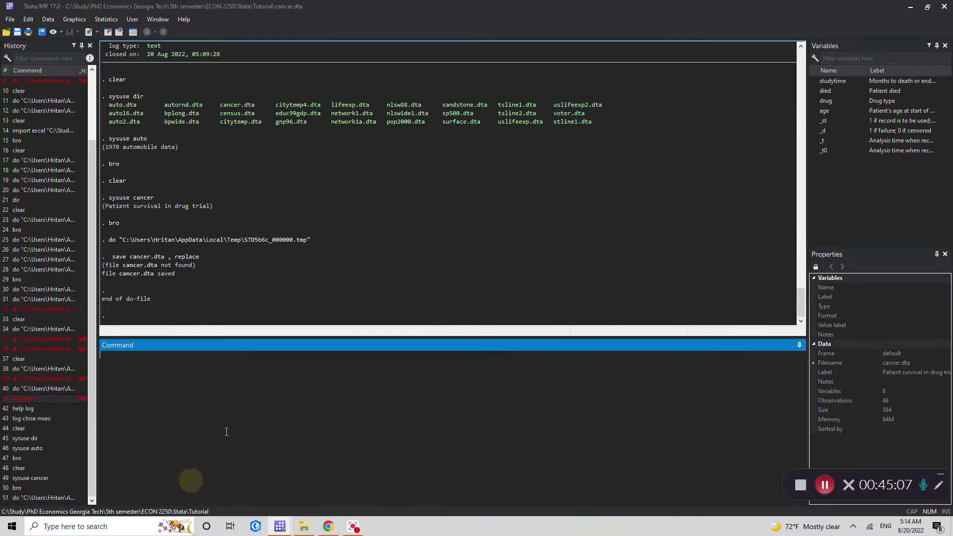
# Step: Review the save command's output and look for the cancer dataset in the Tutorial folder
pyautogui.moveTo(112, 257); pyautogui.dragTo(205, 258)
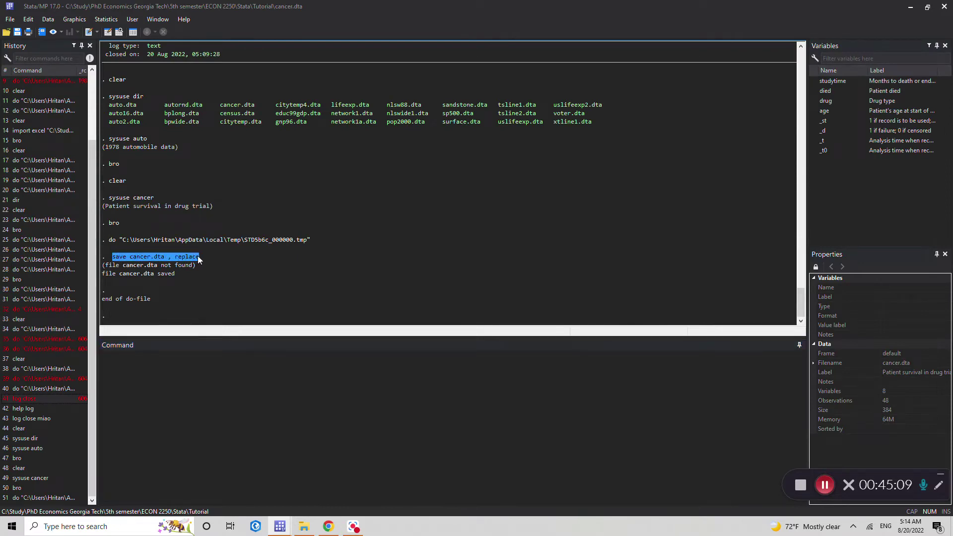
pyautogui.moveTo(133, 266); pyautogui.dragTo(193, 263)
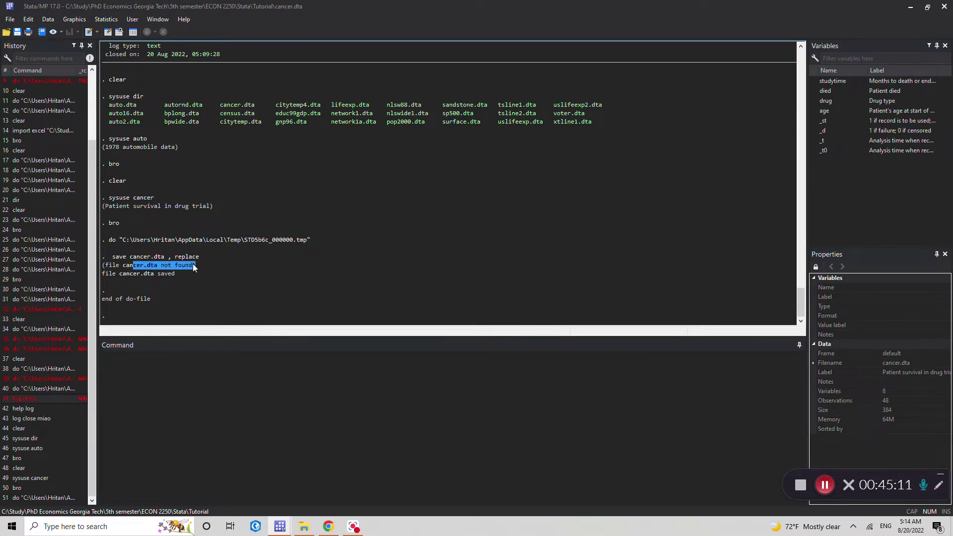
pyautogui.moveTo(112, 274); pyautogui.dragTo(181, 272)
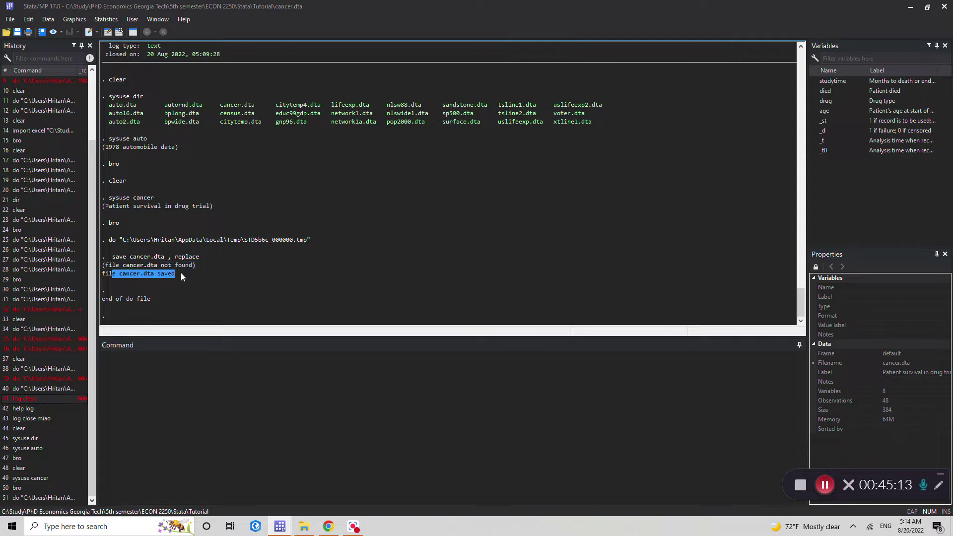
pyautogui.click(304, 527)
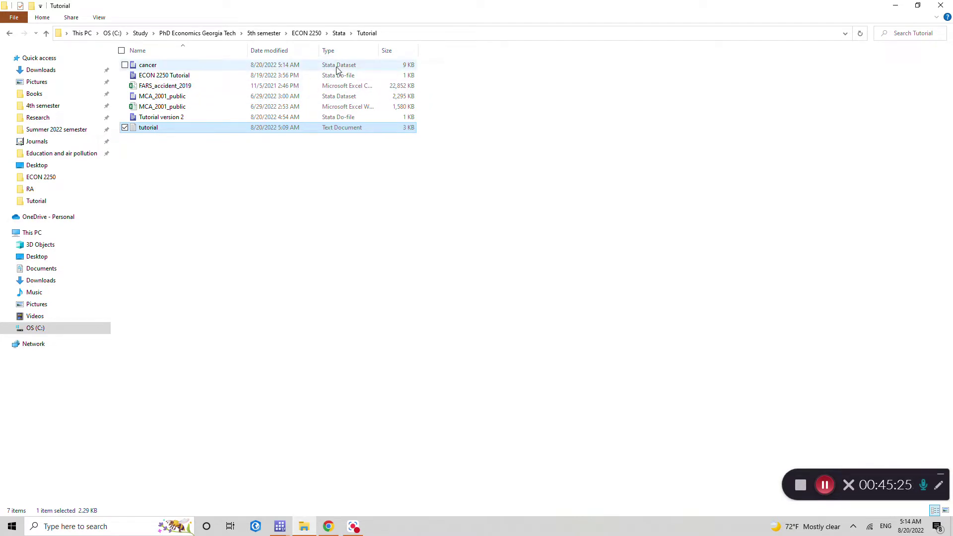
pyautogui.click(280, 526)
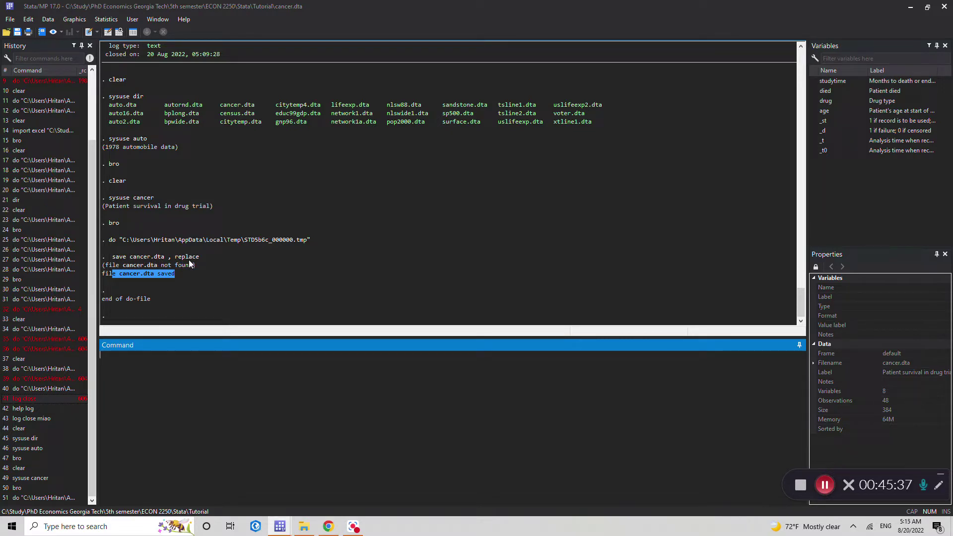
pyautogui.click(190, 387)
# Step: Export all variables of the cancer data as a comma-separated text file named new_csv
pyautogui.click(11, 23)
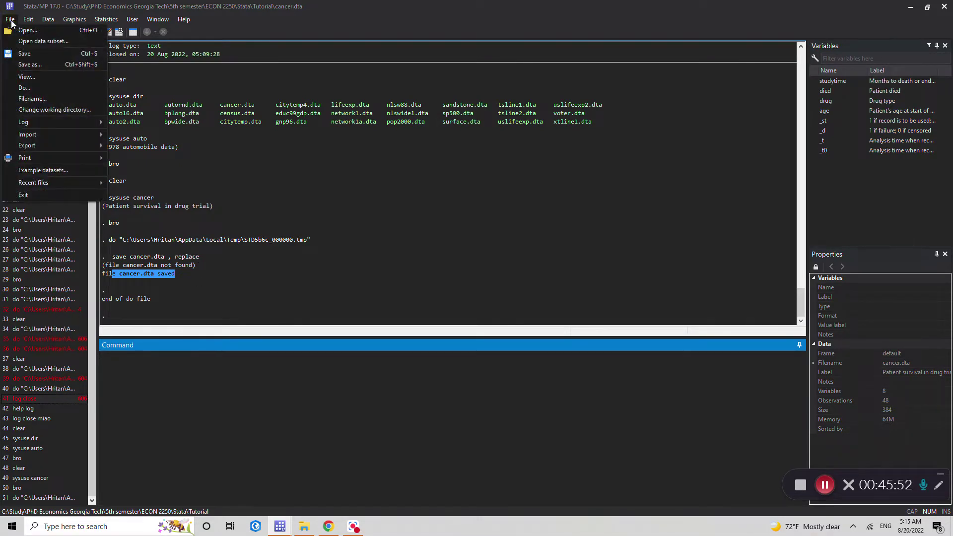
pyautogui.moveTo(43, 150)
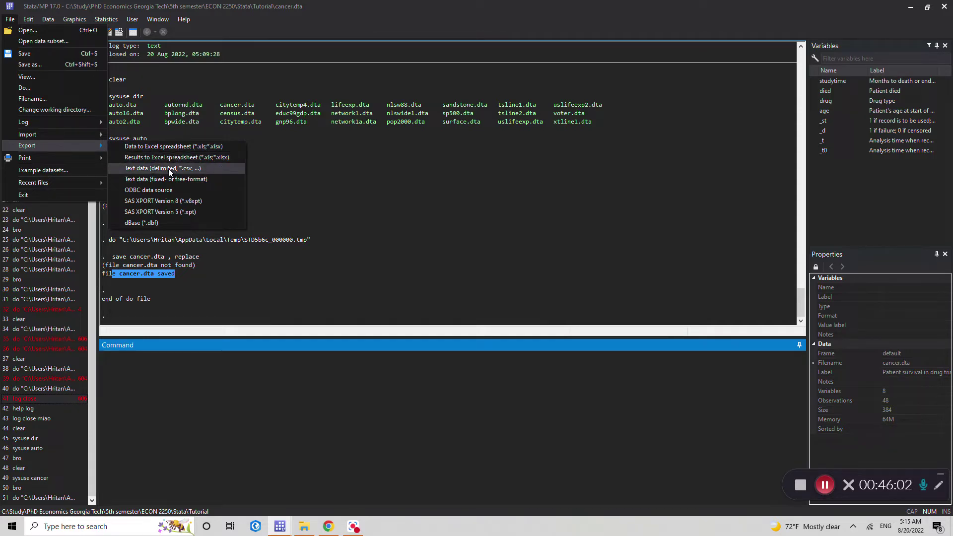
pyautogui.click(169, 172)
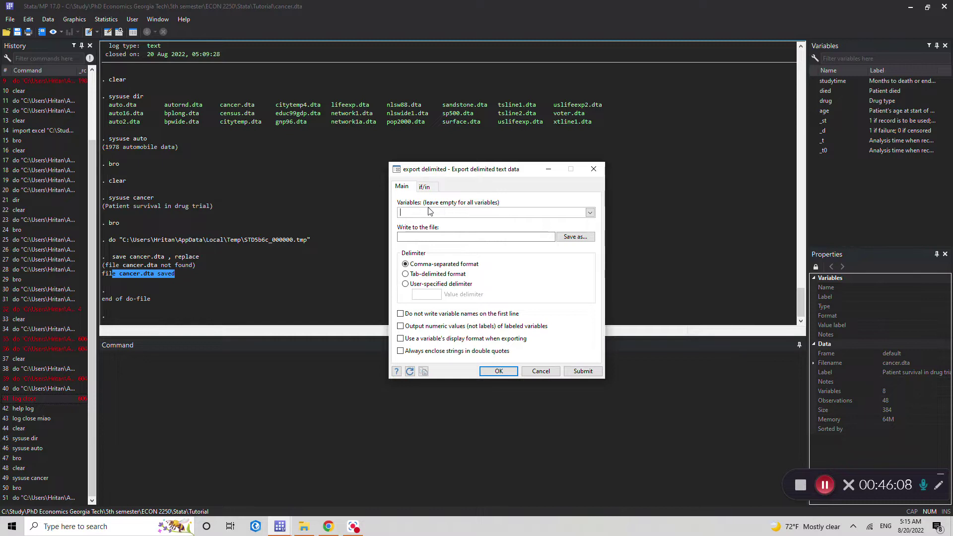
pyautogui.click(440, 238)
pyautogui.write('new')
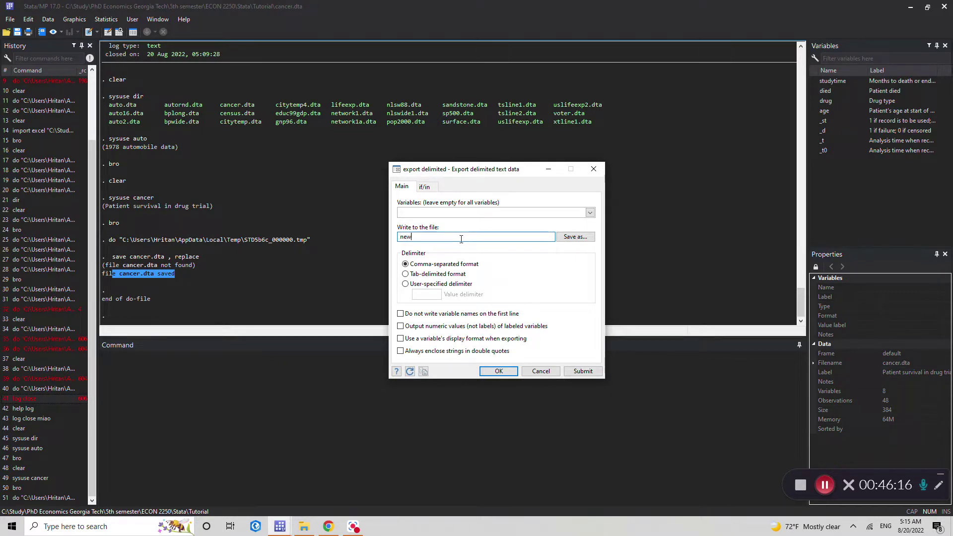
pyautogui.write('_csv')
pyautogui.click(497, 370)
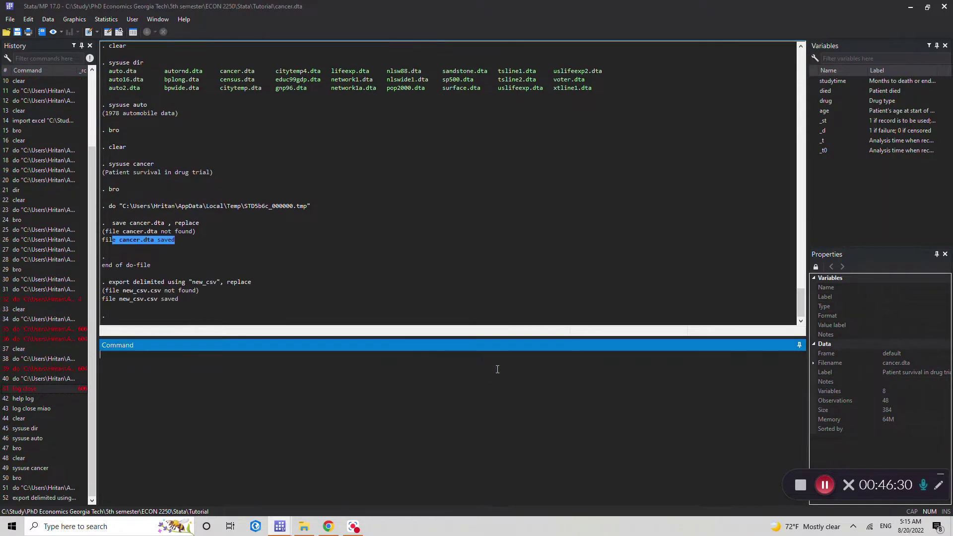
# Step: Check the Tutorial folder for the exported new_csv file and return to Stata
pyautogui.click(304, 525)
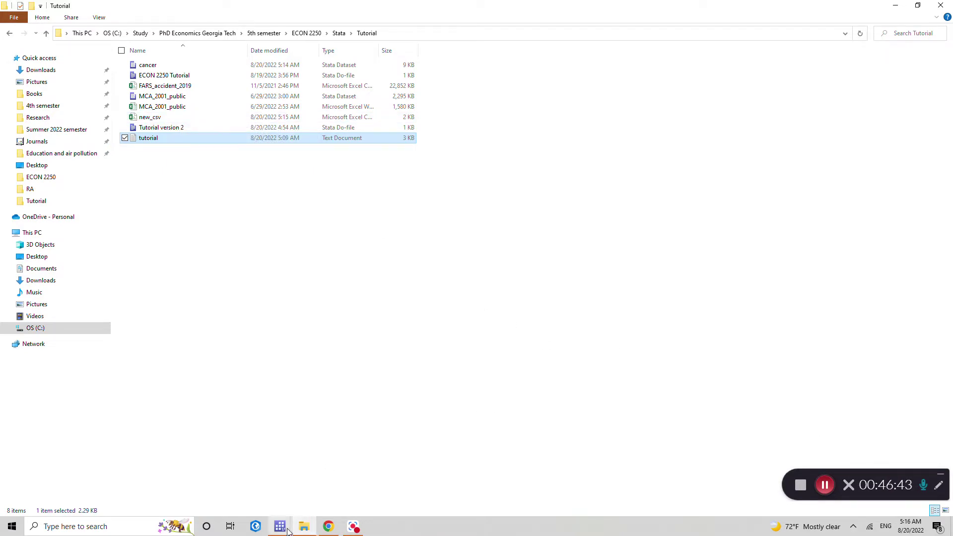
pyautogui.moveTo(288, 531)
pyautogui.moveTo(197, 472)
pyautogui.click(175, 475)
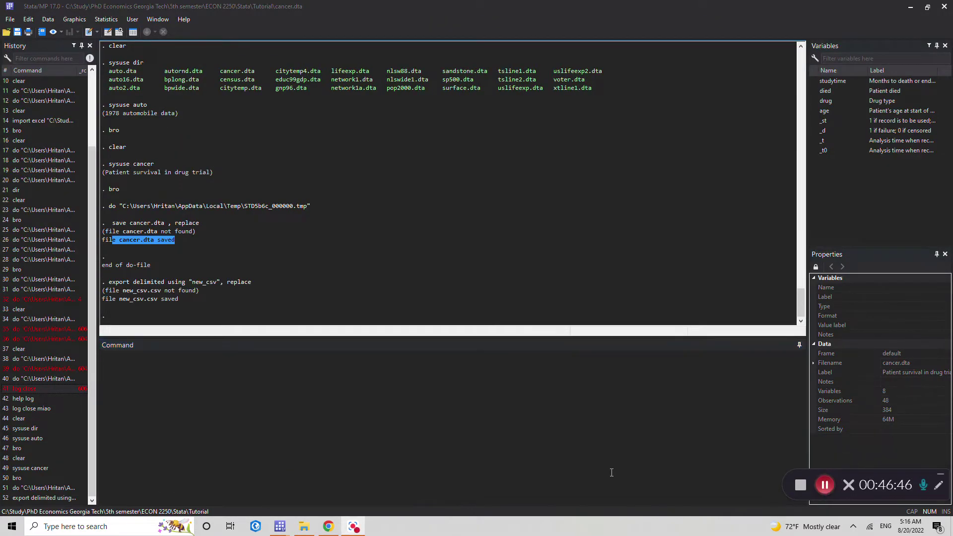
# Step: Export the cancer data to an Excel file named new_excel, saving the variable names to the first row
pyautogui.click(9, 20)
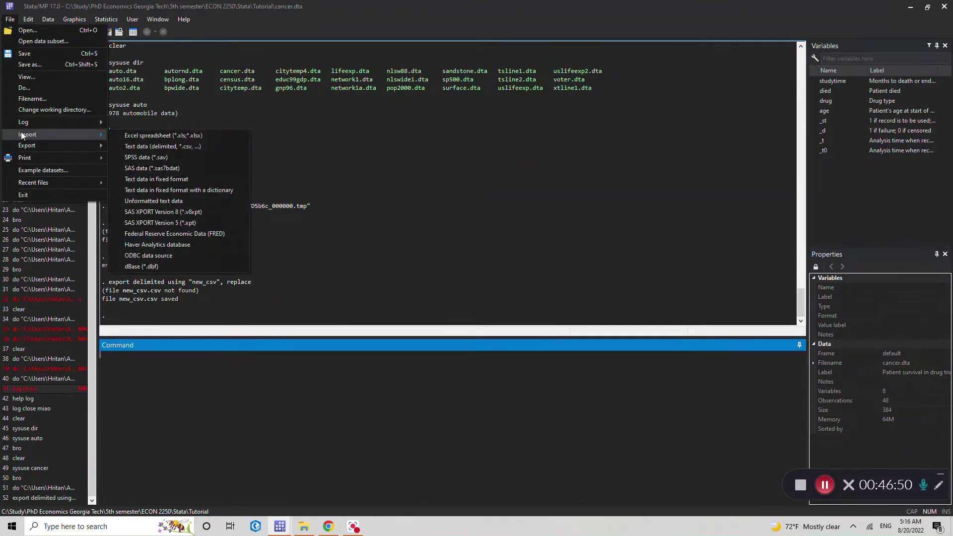
pyautogui.moveTo(21, 149)
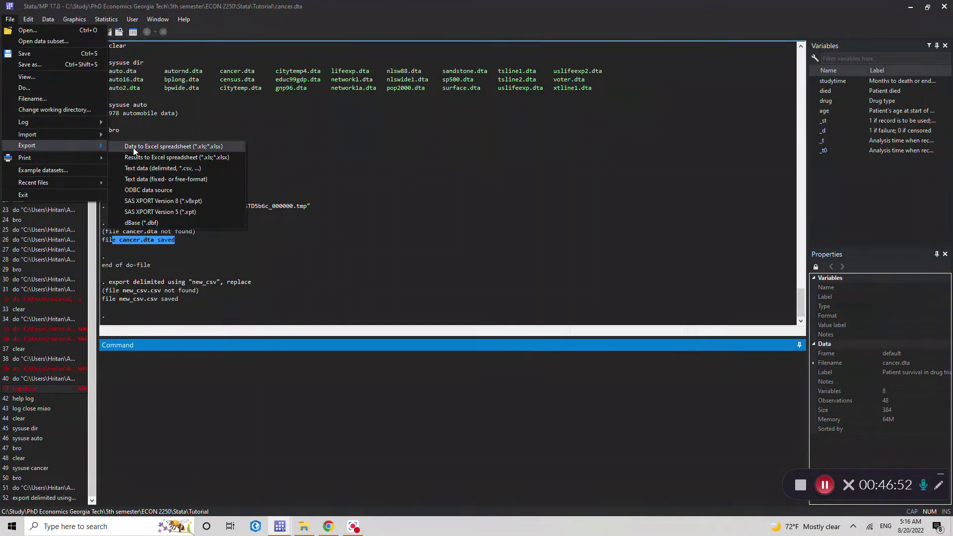
pyautogui.click(203, 148)
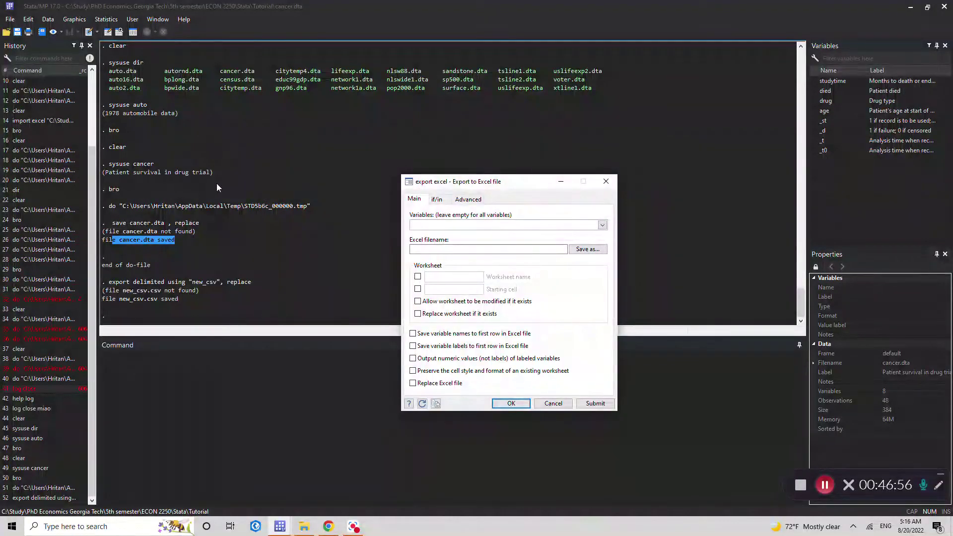
pyautogui.click(458, 249)
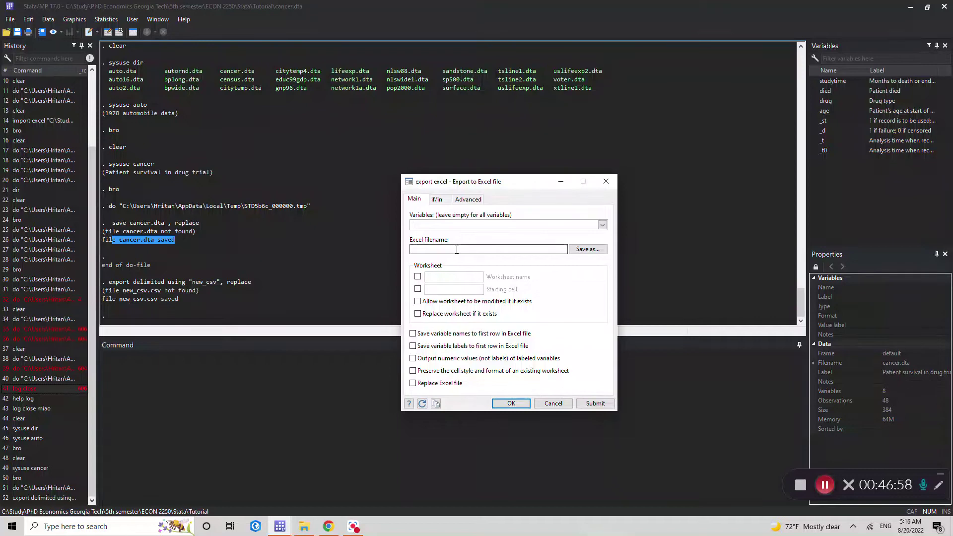
pyautogui.write('new_excel')
pyautogui.moveTo(424, 250); pyautogui.dragTo(426, 250)
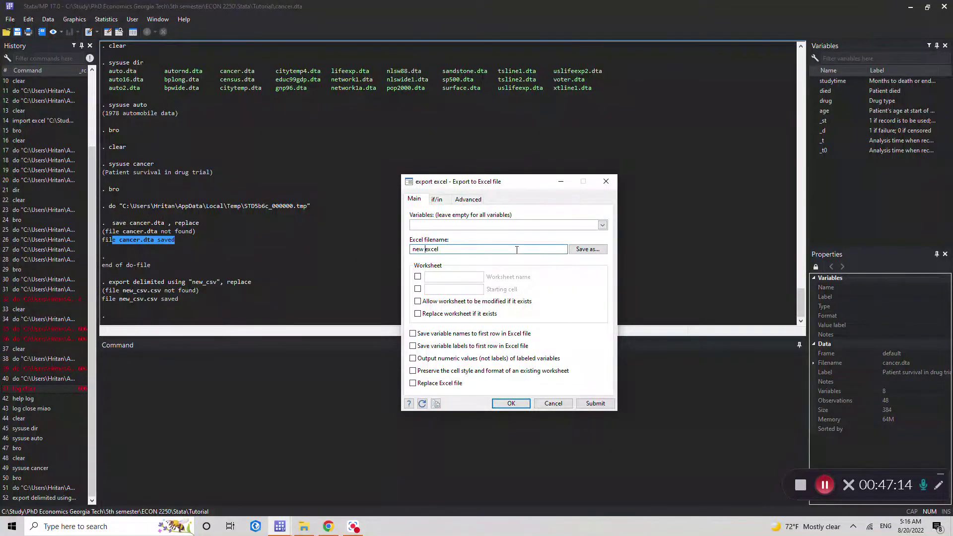
pyautogui.hotkey('shift', 'Tab')
pyautogui.press('BackSpace')
pyautogui.write('_')
pyautogui.click(413, 333)
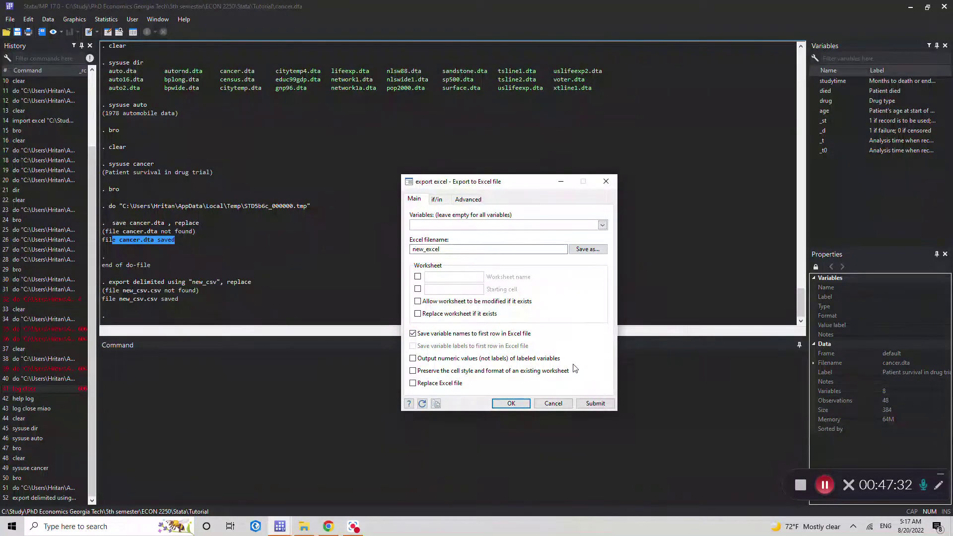
pyautogui.click(511, 403)
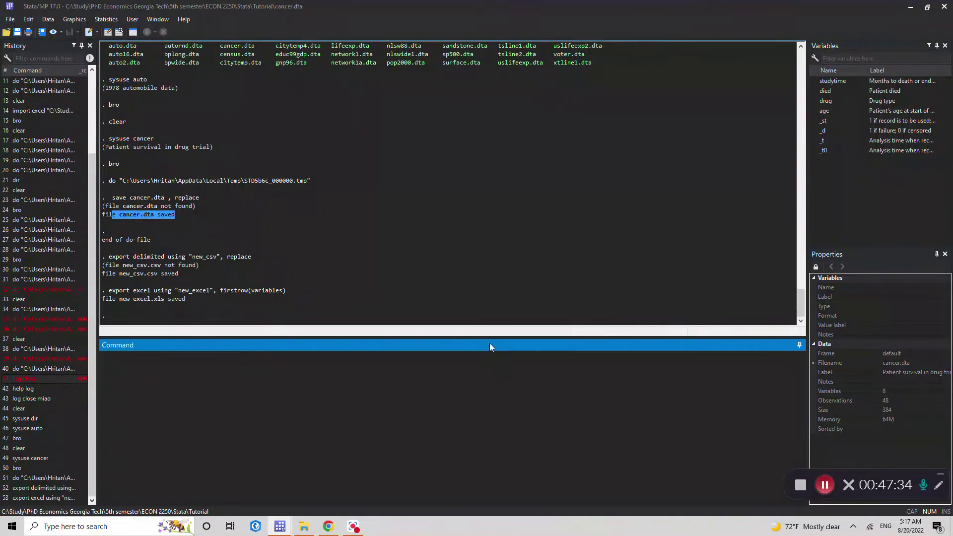
# Step: Open the exported new_excel file from the Tutorial folder in Excel to inspect its contents
pyautogui.click(304, 526)
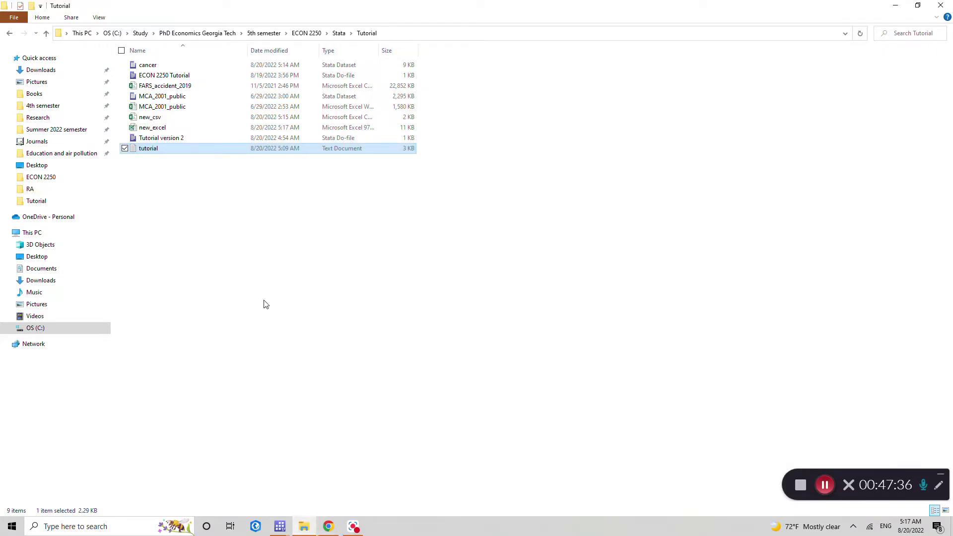
pyautogui.doubleClick(153, 128)
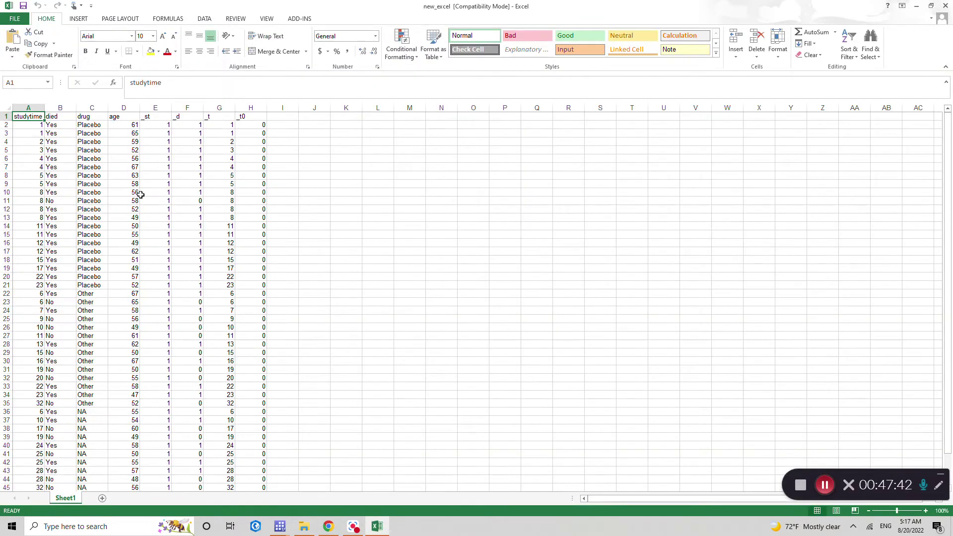
# Step: Examine the exported data rows and the variable names studytime, died, drug and age in the first row of new_excel
pyautogui.scroll(-7, 164, 212)
pyautogui.scroll(7, 144, 211)
pyautogui.click(58, 117)
pyautogui.click(89, 116)
pyautogui.click(112, 117)
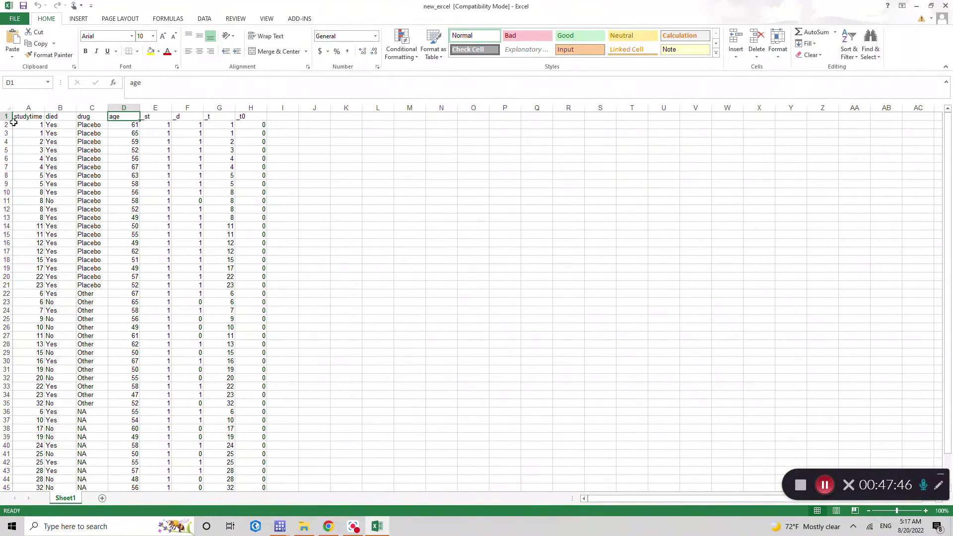
# Step: Switch to Stata and browse the cancer data with the bro command, closing the Data Editor after viewing it
pyautogui.click(280, 526)
pyautogui.click(183, 473)
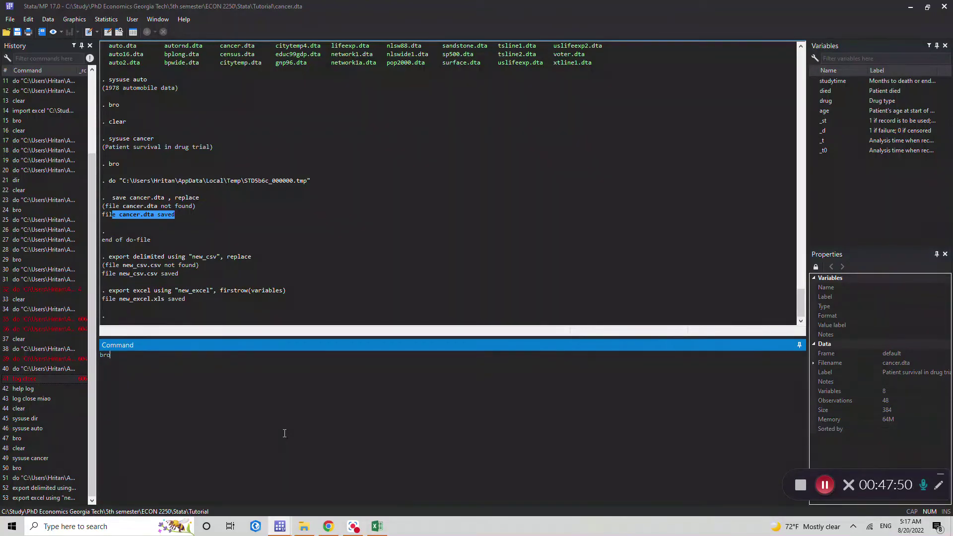
pyautogui.hotkey('ctrl', '8')
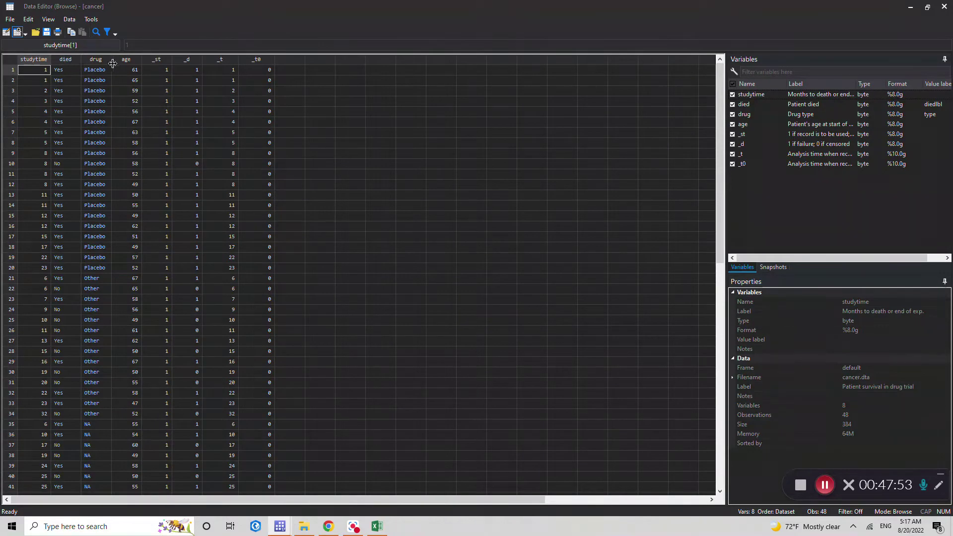
pyautogui.click(944, 7)
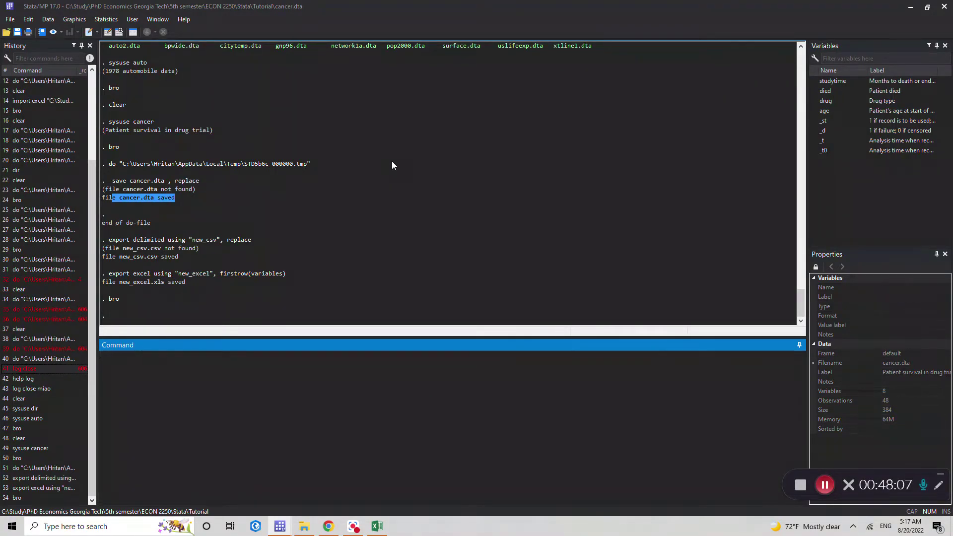
# Step: Bring up the Tutorial version 2 do-file in the Do-file Editor
pyautogui.click(6, 20)
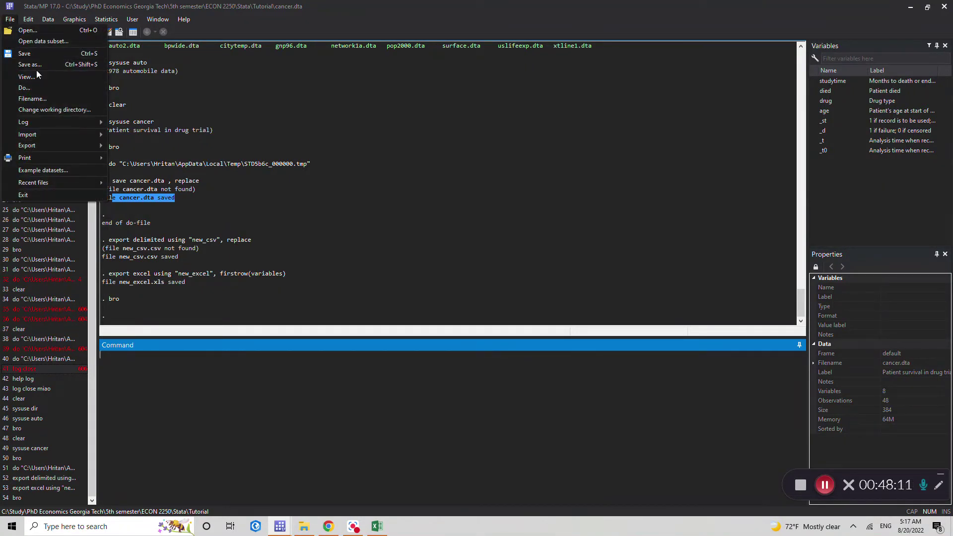
pyautogui.click(220, 445)
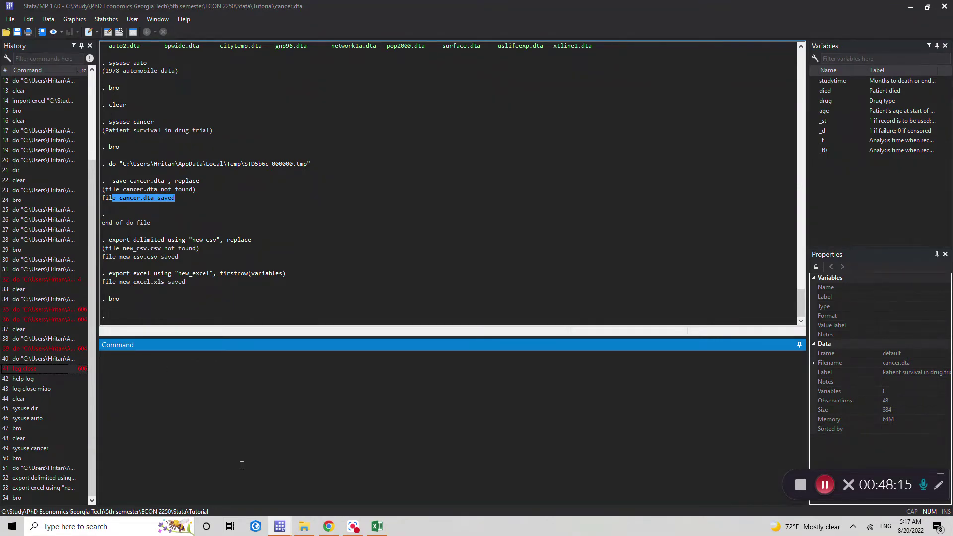
pyautogui.hotkey('ctrl', '9')
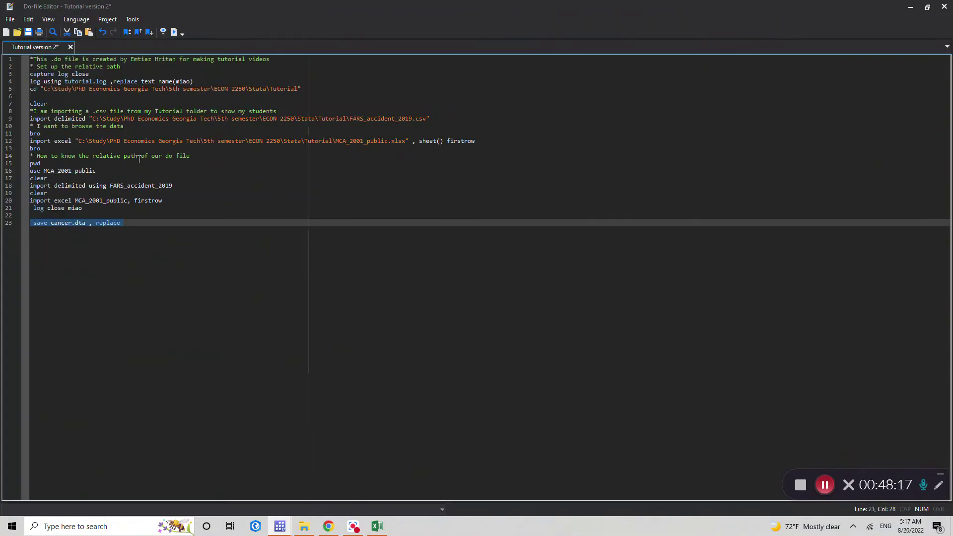